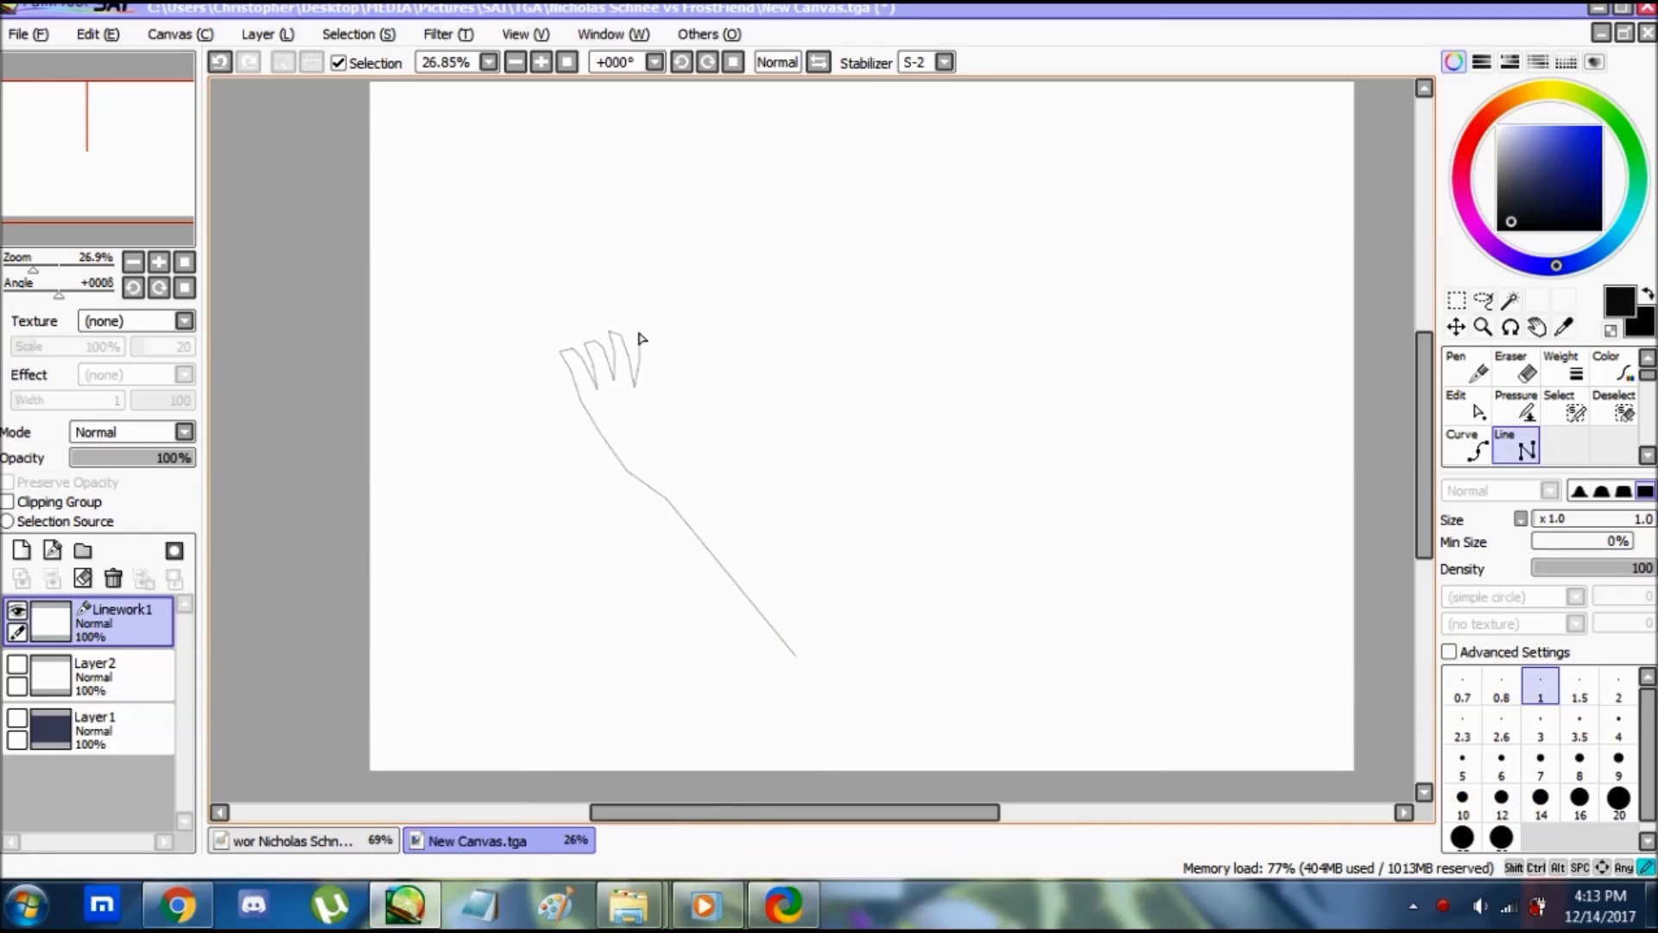
- Finish the arm outline with the Line tool, adding the thumb, forearm and elbow, and adjust the fingertip points
left_click(680, 425)
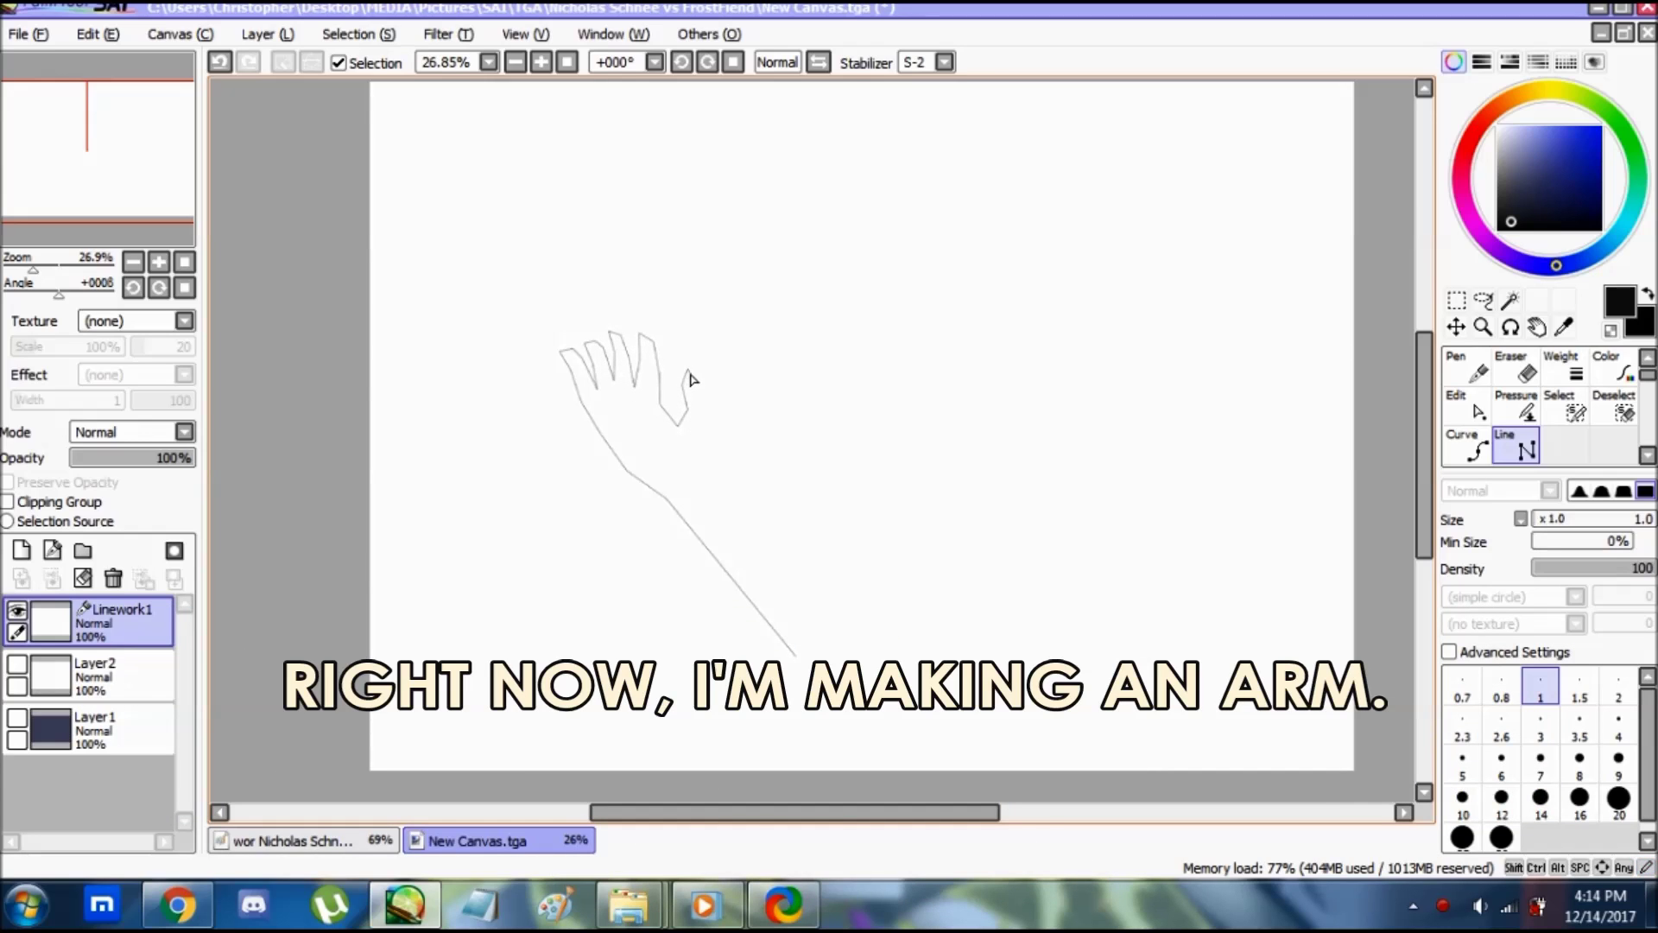
left_click(714, 477)
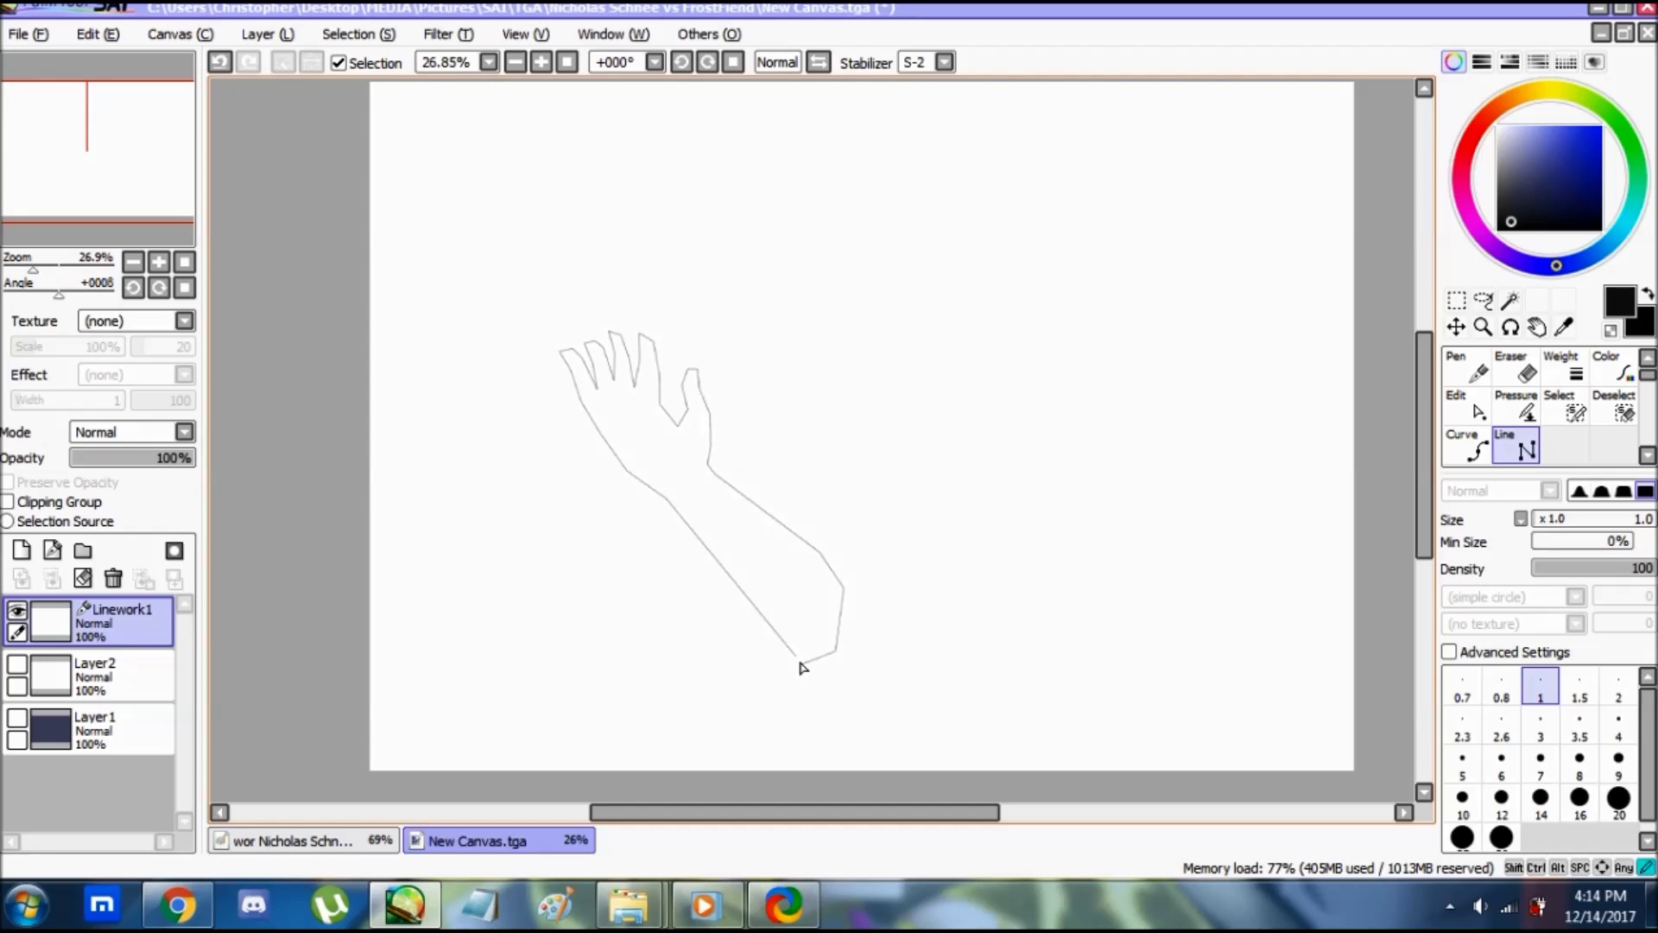
left_click(801, 664)
double_click(796, 655)
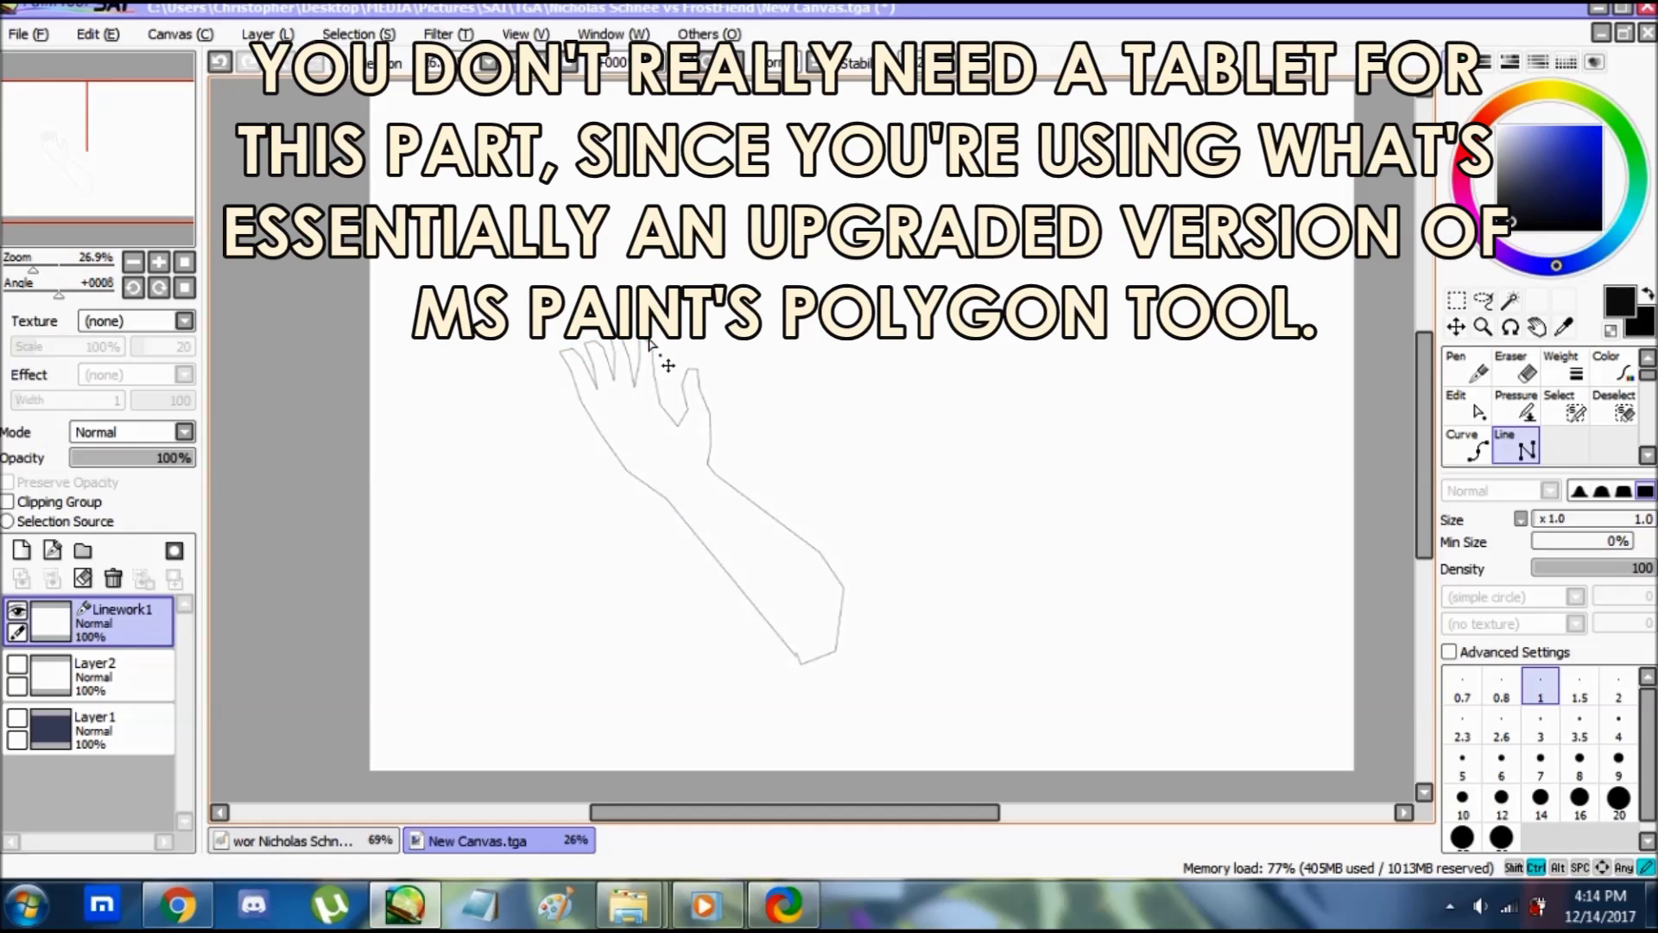
key("ctrl")
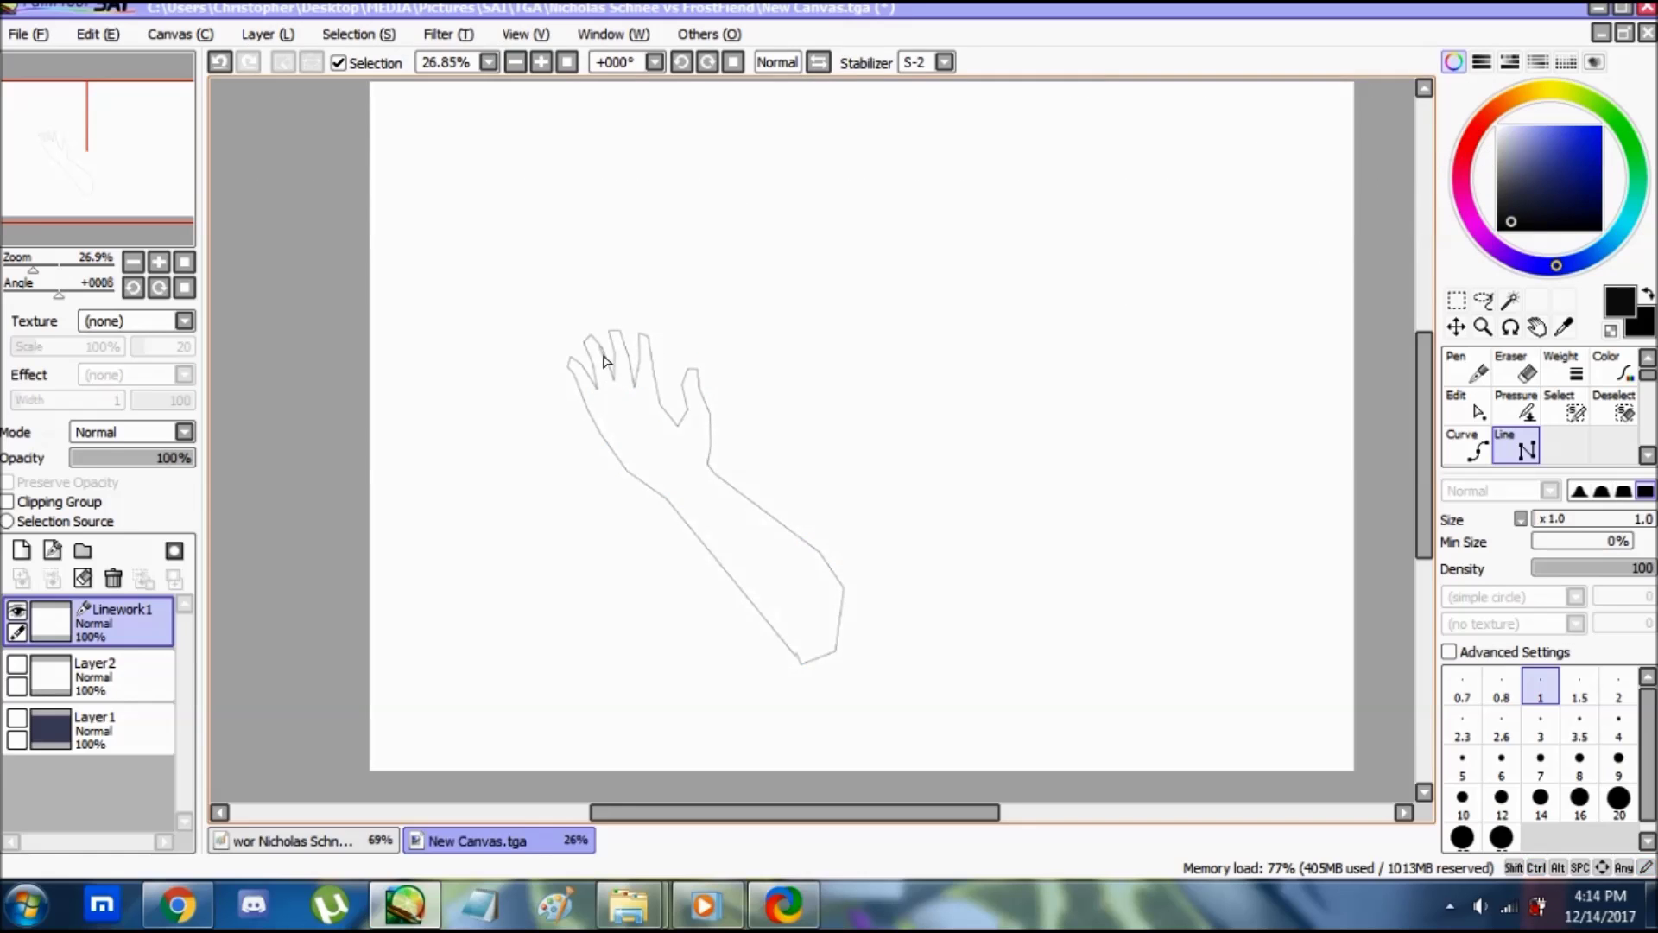
- Convert the arm's Linework1 layer into a regular raster layer
left_click(21, 550)
left_click(52, 578)
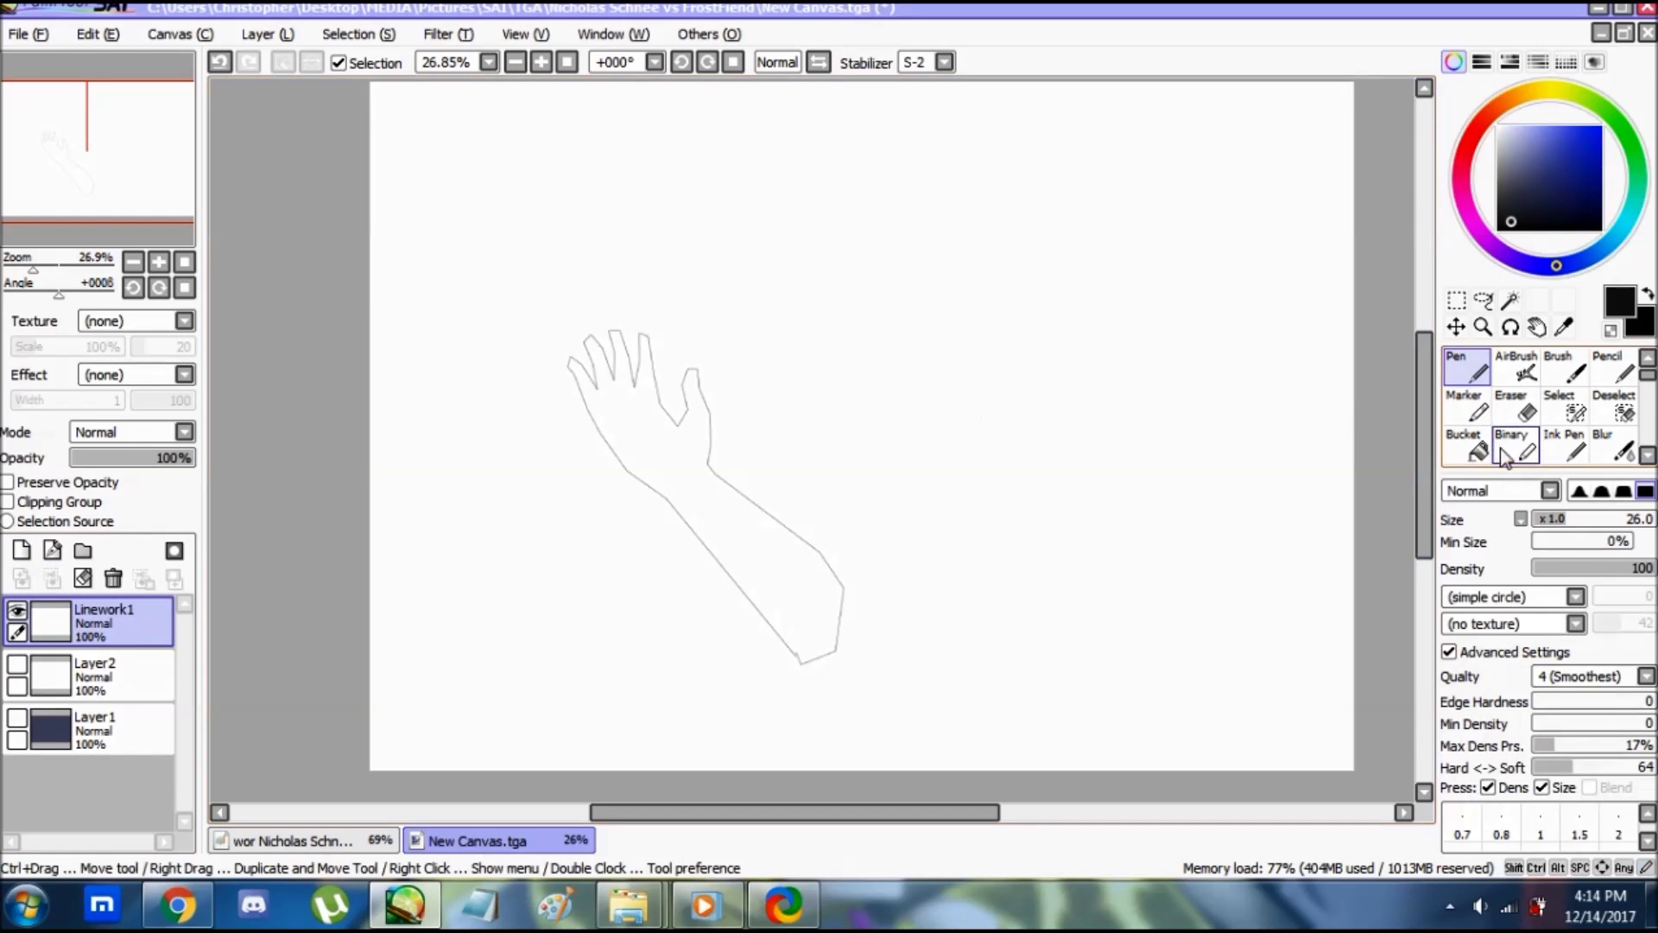
- Try to fill the arm outline with the Bucket tool, and undo the fill
left_click(1472, 445)
left_click(775, 570)
key("ctrl+z")
- Close the gap in the outline at the elbow tip with a short Pen stroke and fill the arm with black
left_click(1483, 327)
left_click_drag(686, 304, 509, 518)
left_click(845, 532)
left_click_drag(726, 812, 846, 811)
left_click_drag(1426, 426, 1426, 516)
key("n")
left_click_drag(827, 712, 840, 733)
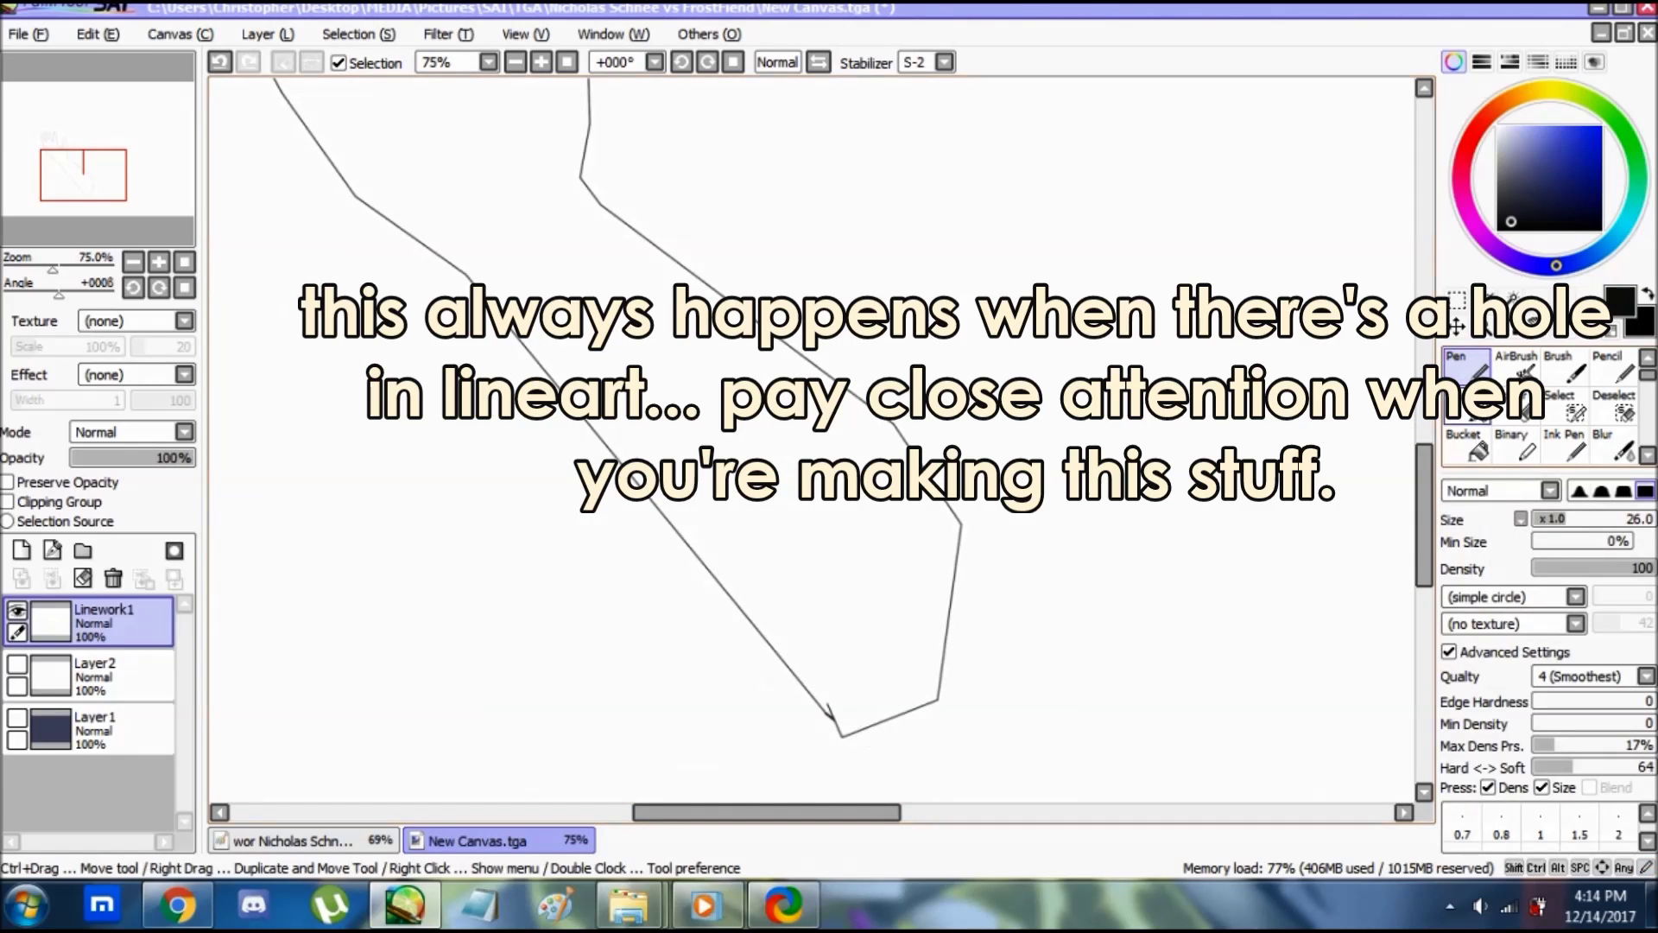
key("g")
left_click(887, 505)
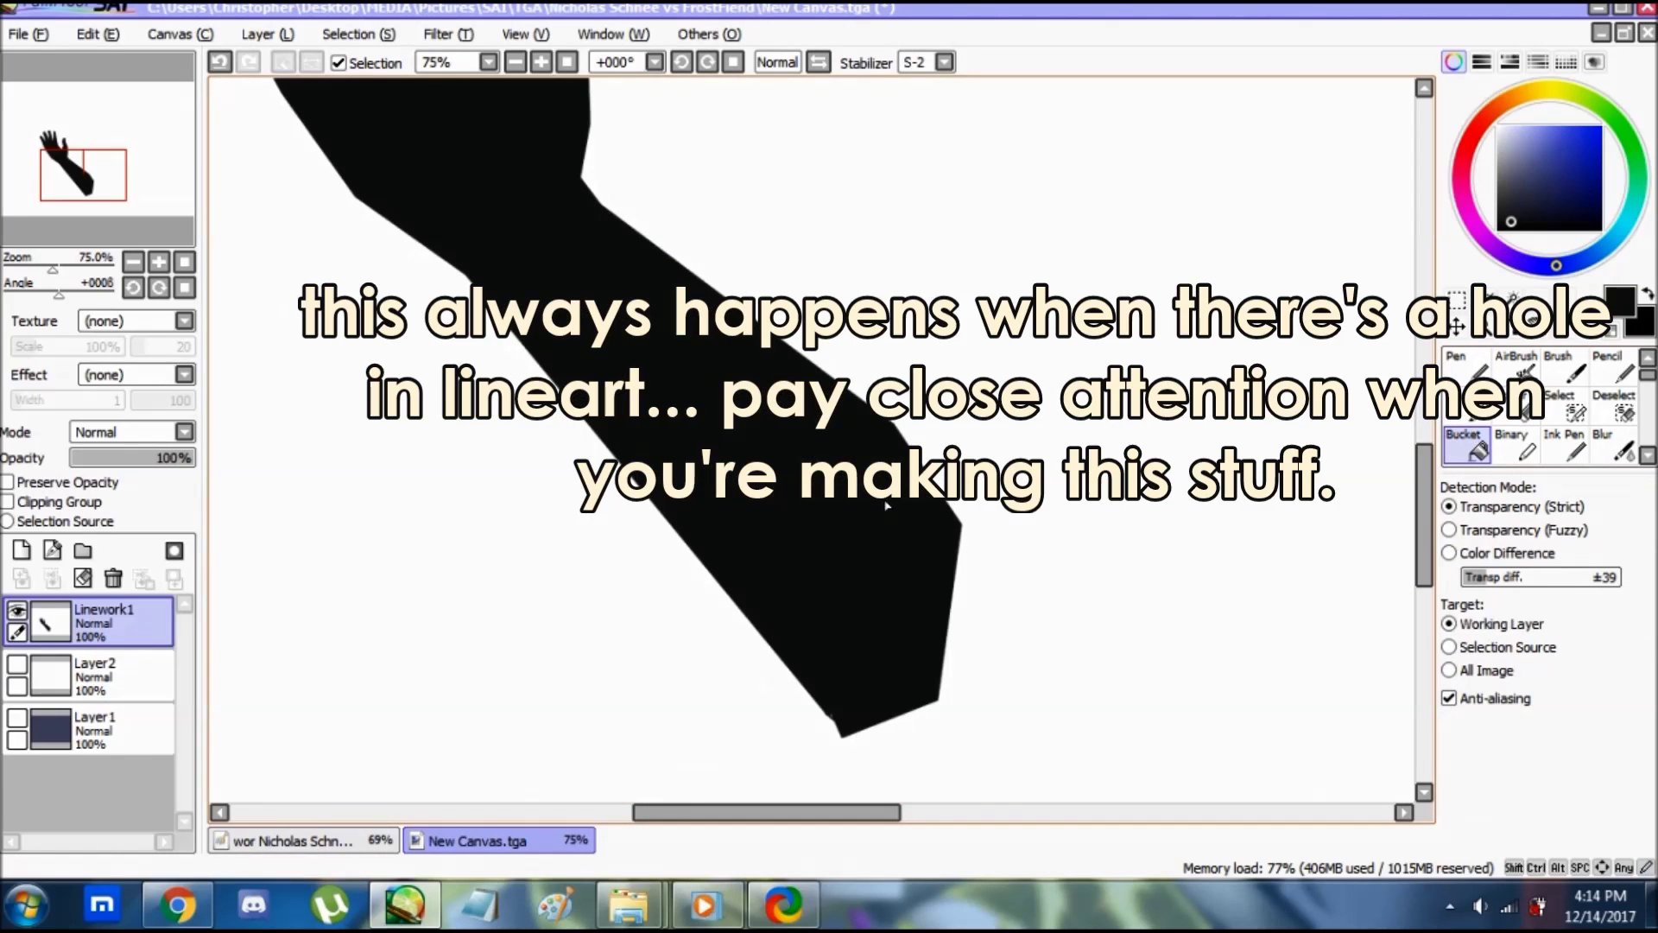
- Turn on Preserve Opacity for the arm layer and refill the whole arm with a muted violet-blue
left_click(1478, 331)
left_click(1352, 333)
left_click(1352, 333)
scroll(1351, 332, "up", 1)
left_click_drag(1359, 141, 672, 676)
left_click(1468, 438)
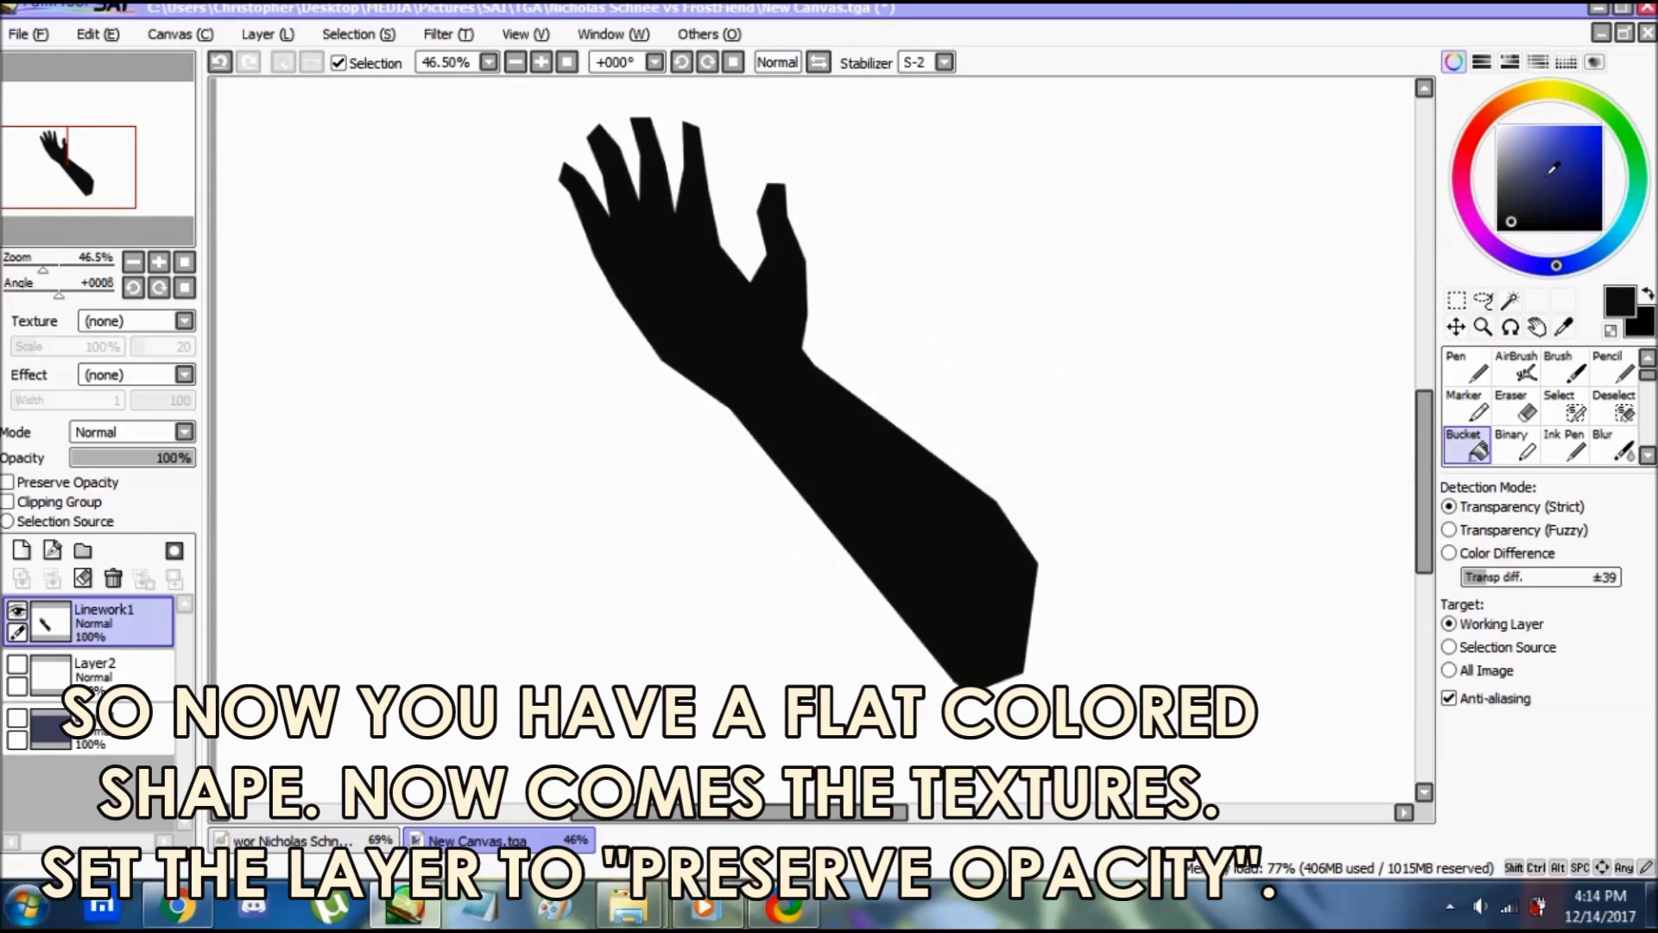
left_click(939, 573)
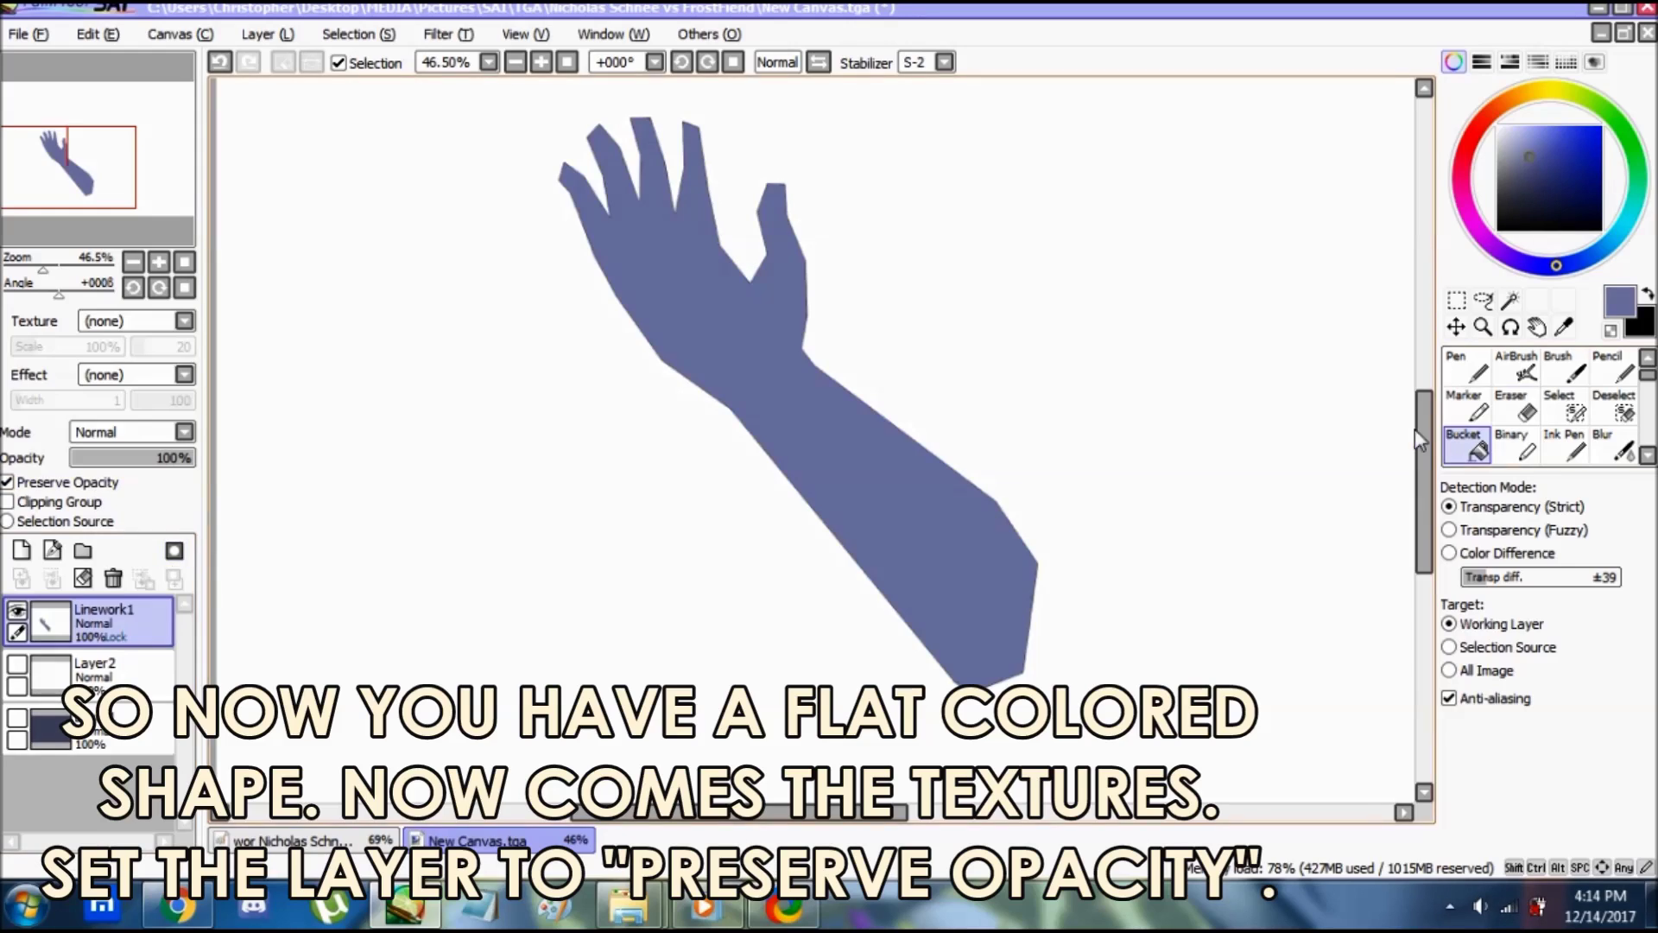
- Set up the AirBrush at size 320 with a sharp edge, a dark blue color and the Noise brush shape
left_click(1612, 369)
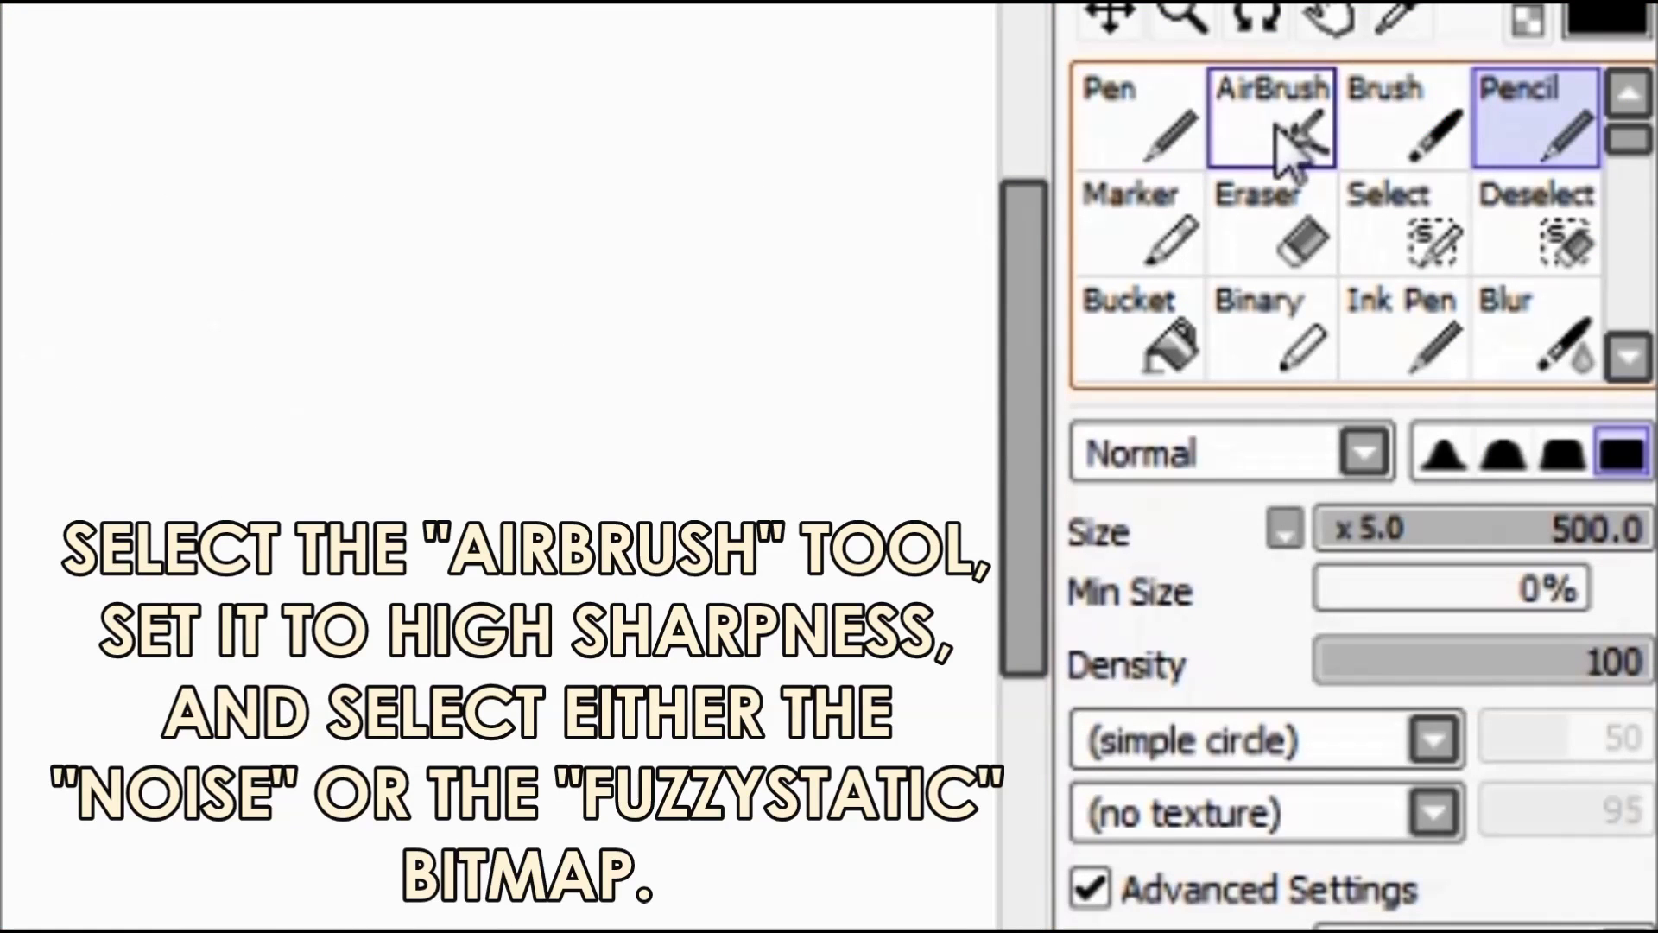
left_click(1287, 143)
left_click_drag(1430, 529, 1530, 529)
left_click(1343, 741)
left_click(1274, 846)
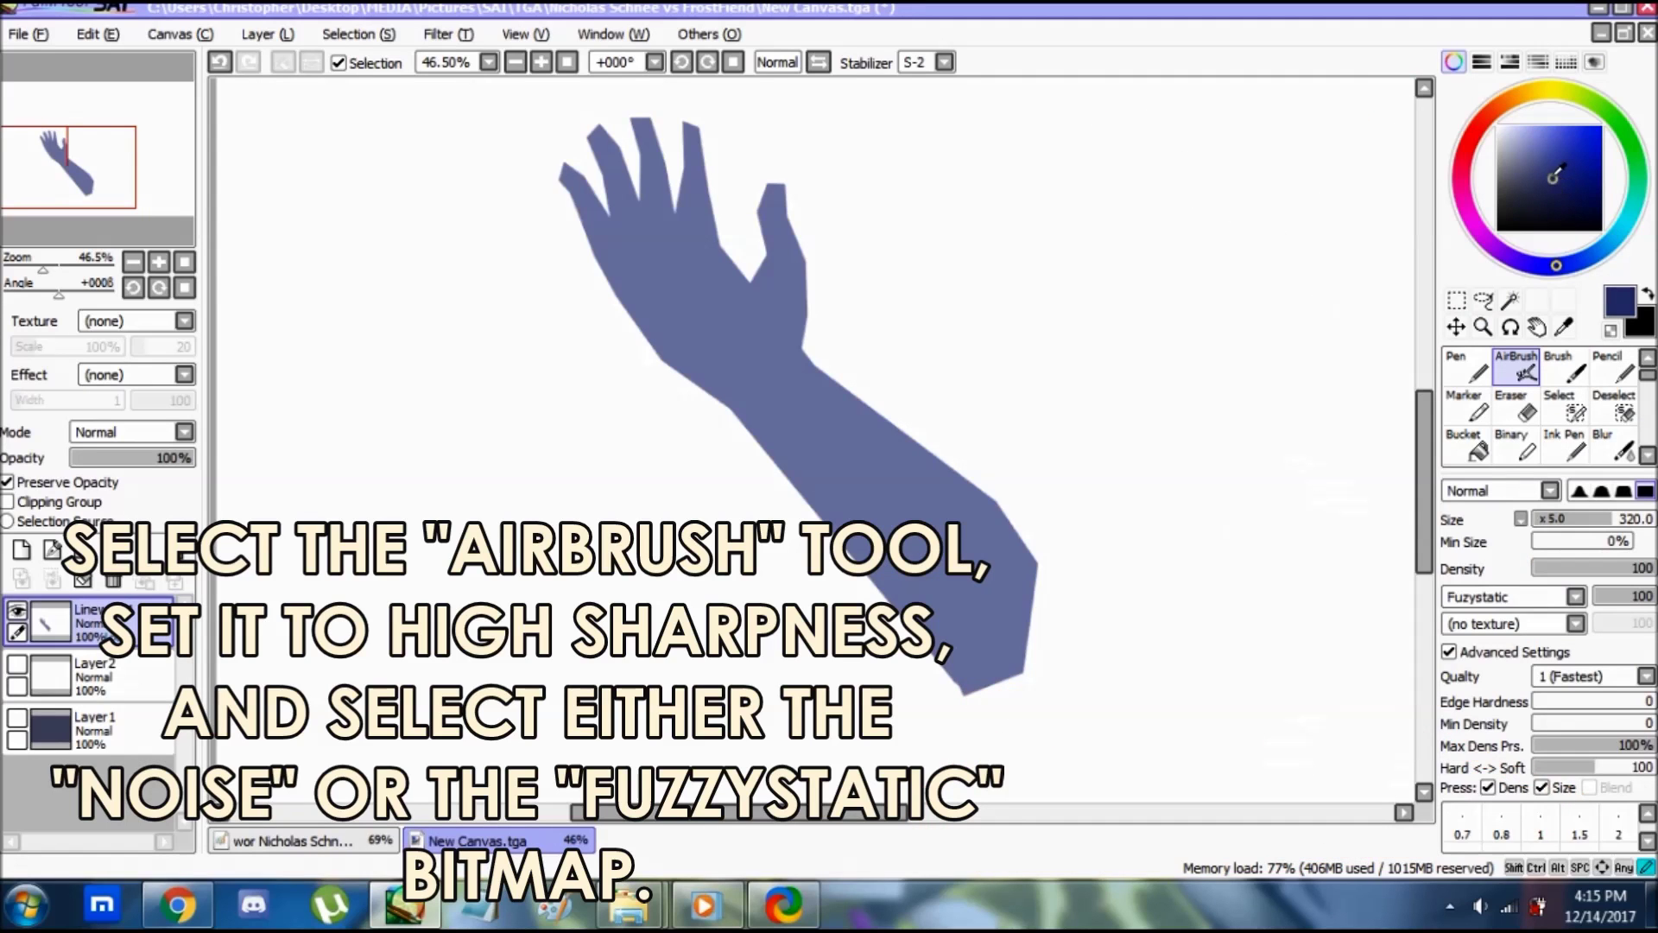
left_click(1434, 739)
left_click(1179, 923)
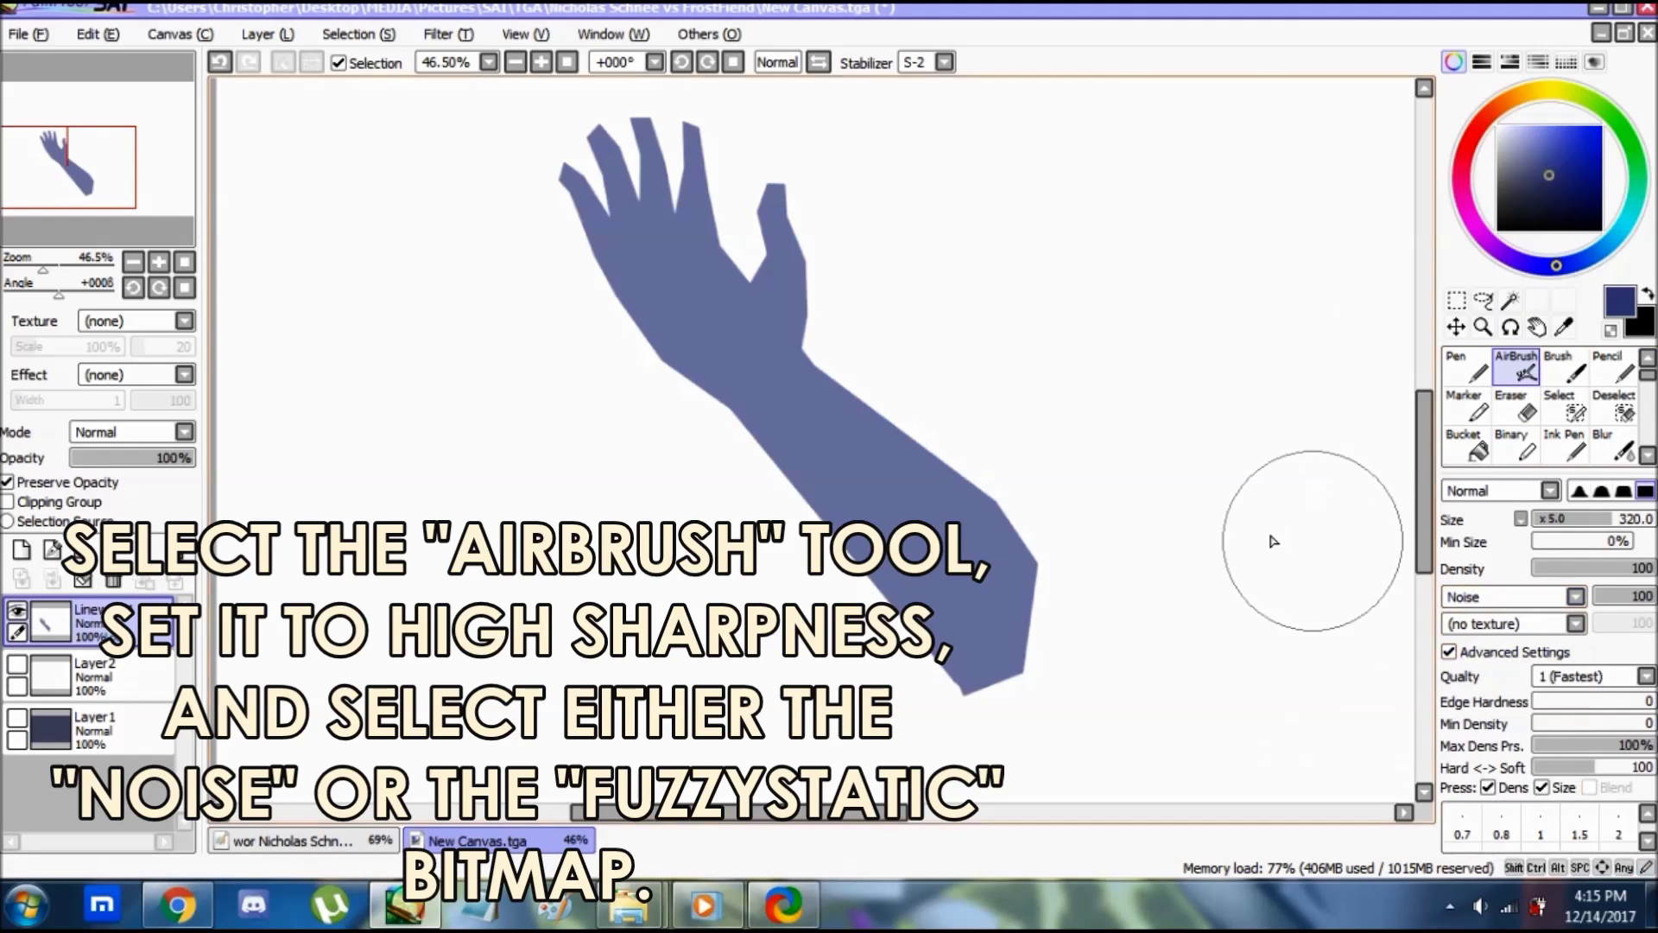
left_click(1623, 490)
- Paint mottled dark blue texture over the forearm and hand, using the Noise and Spread brush shapes
mouse_move(1203, 530)
left_mouse_down()
mouse_move(1073, 562)
mouse_move(984, 435)
left_mouse_up()
mouse_move(737, 520)
left_mouse_down()
mouse_move(594, 345)
mouse_move(572, 238)
mouse_move(794, 150)
mouse_move(770, 231)
left_mouse_up()
left_click(1523, 596)
left_click(1518, 678)
mouse_move(1009, 482)
left_mouse_down()
mouse_move(886, 319)
mouse_move(825, 267)
mouse_move(746, 268)
mouse_move(915, 708)
mouse_move(824, 566)
mouse_move(868, 621)
mouse_move(970, 674)
mouse_move(659, 370)
mouse_move(682, 358)
mouse_move(668, 372)
mouse_move(583, 269)
left_mouse_up()
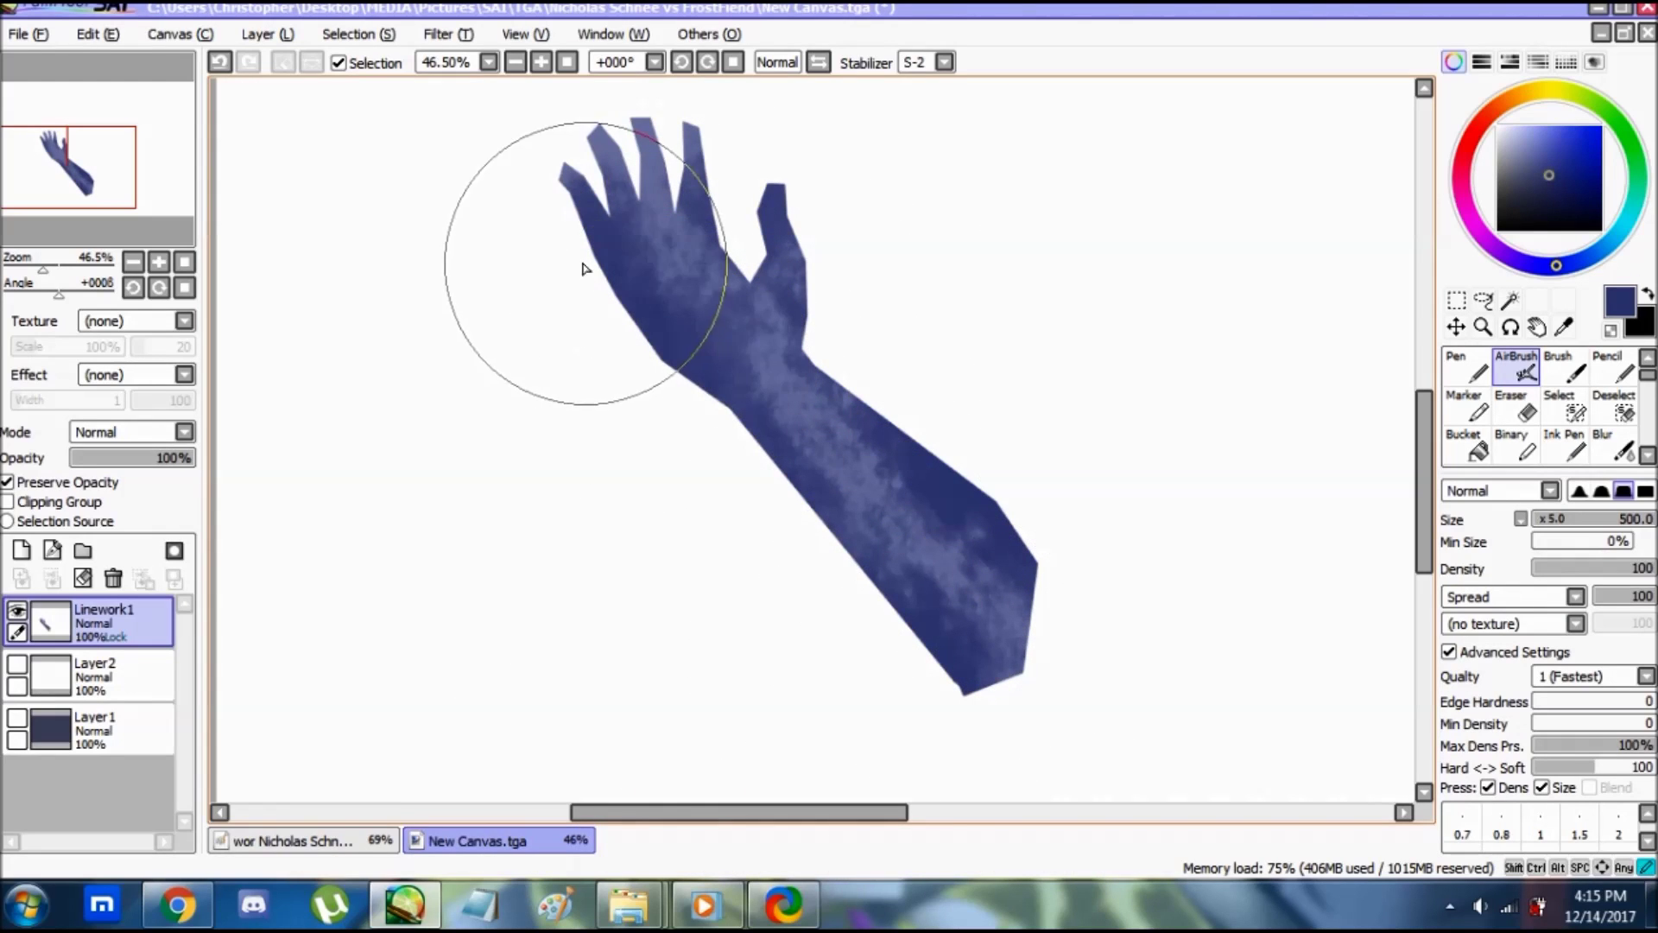
- Undo all the airbrushed texture strokes on the arm
key("ctrl+z")
key("ctrl+z")
key("ctrl+z")
key("ctrl+z")
key("ctrl+z")
key("ctrl+z")
key("ctrl+z")
key("ctrl+z")
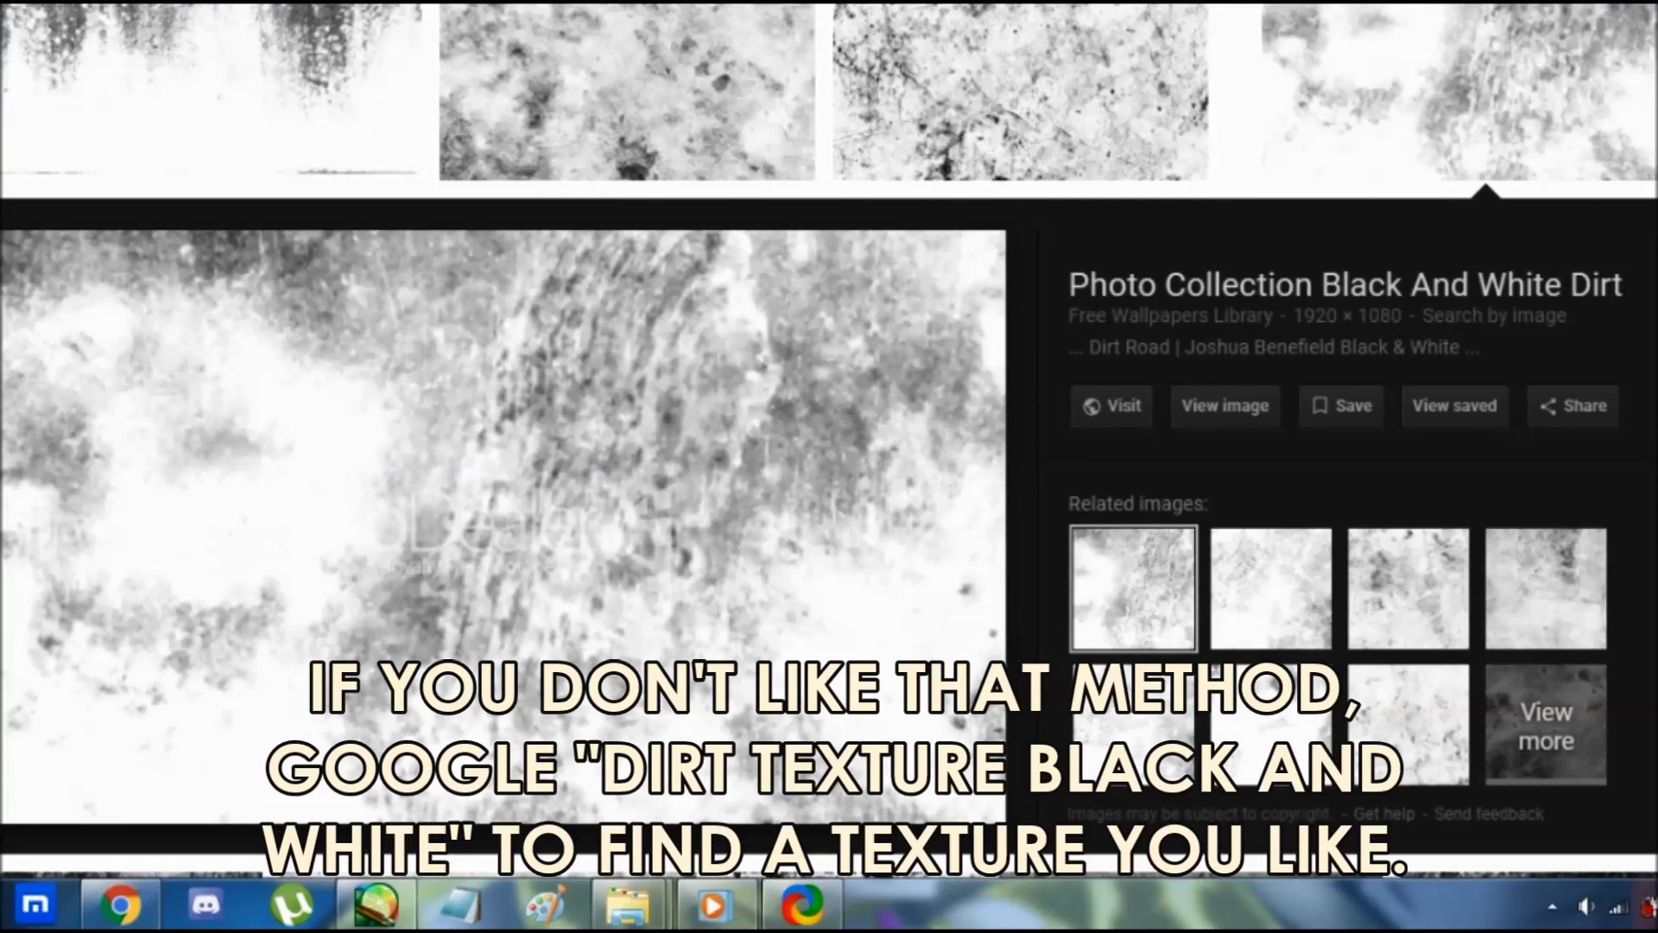
- Browse the black-and-white dirt texture image results in Chrome and preview candidate textures for the arm
scroll(1065, 300, "down", 15)
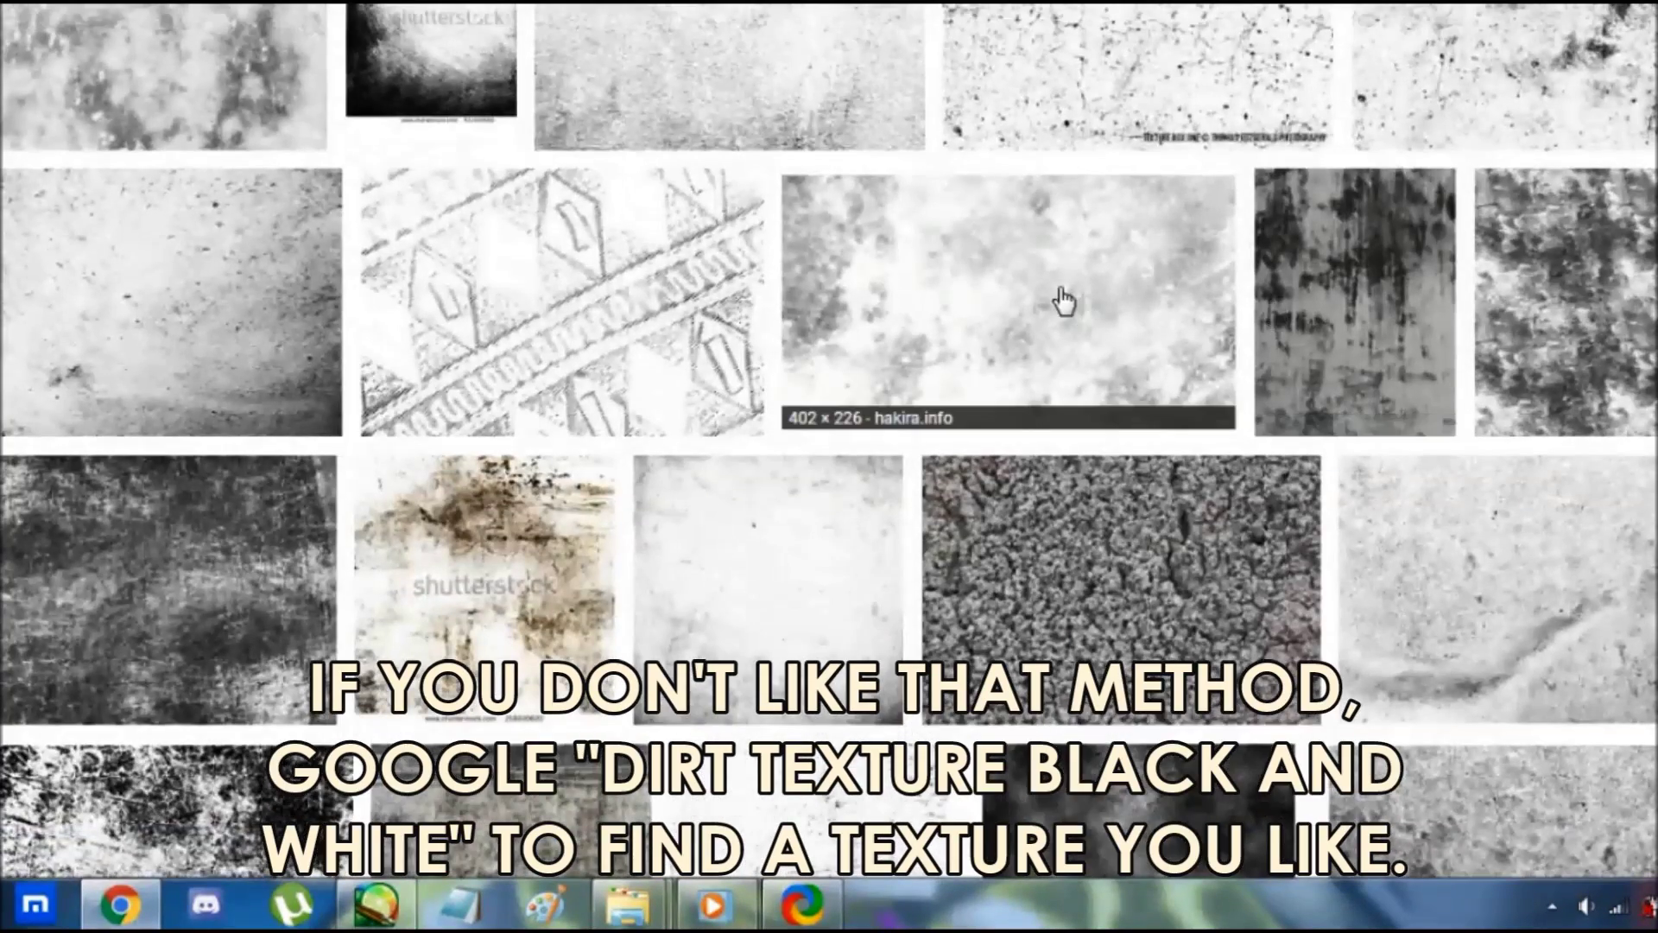
left_click(1065, 301)
right_click(518, 505)
left_click(604, 397)
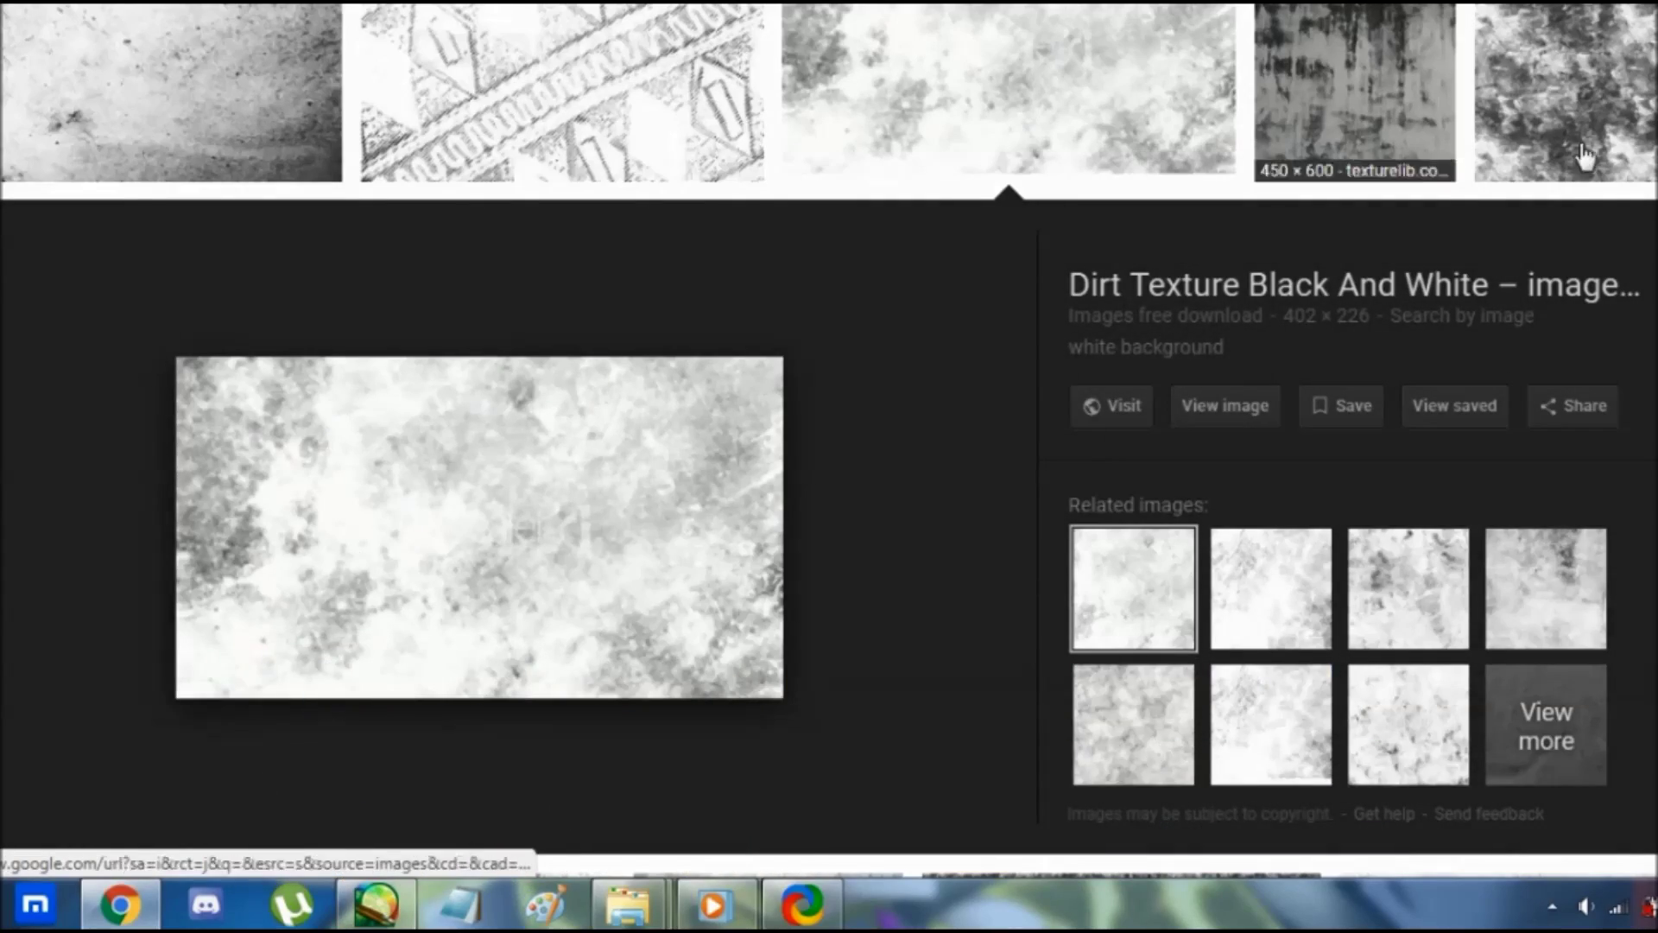
left_click(1555, 95)
scroll(829, 466, "down", 15)
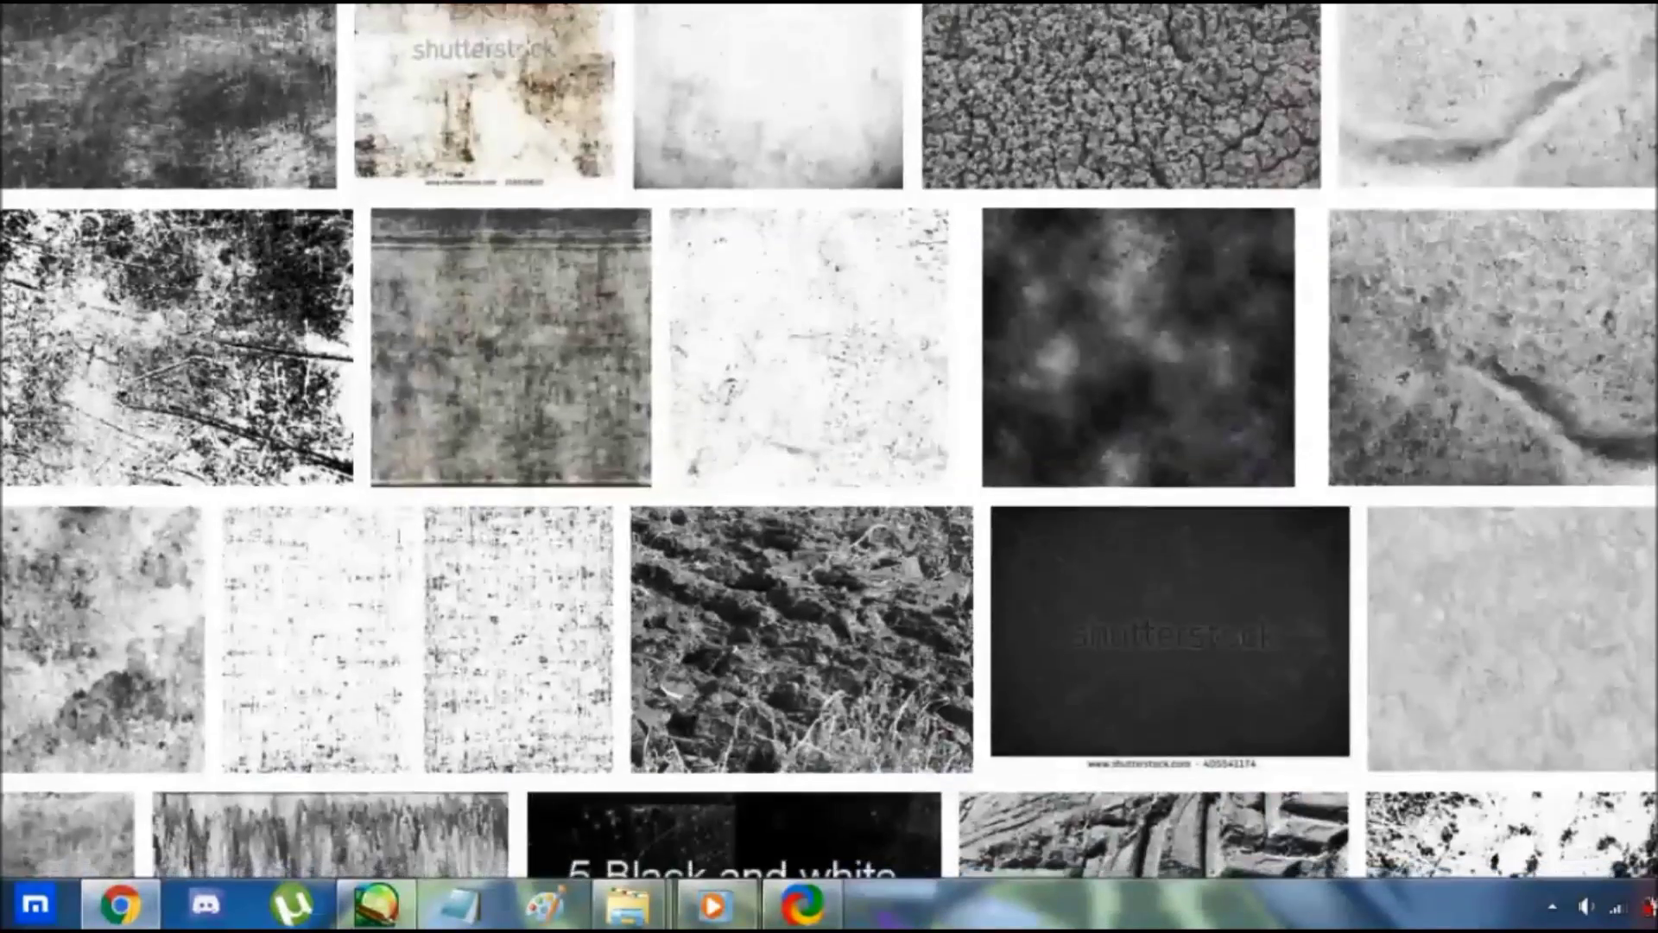
scroll(829, 466, "down", 10)
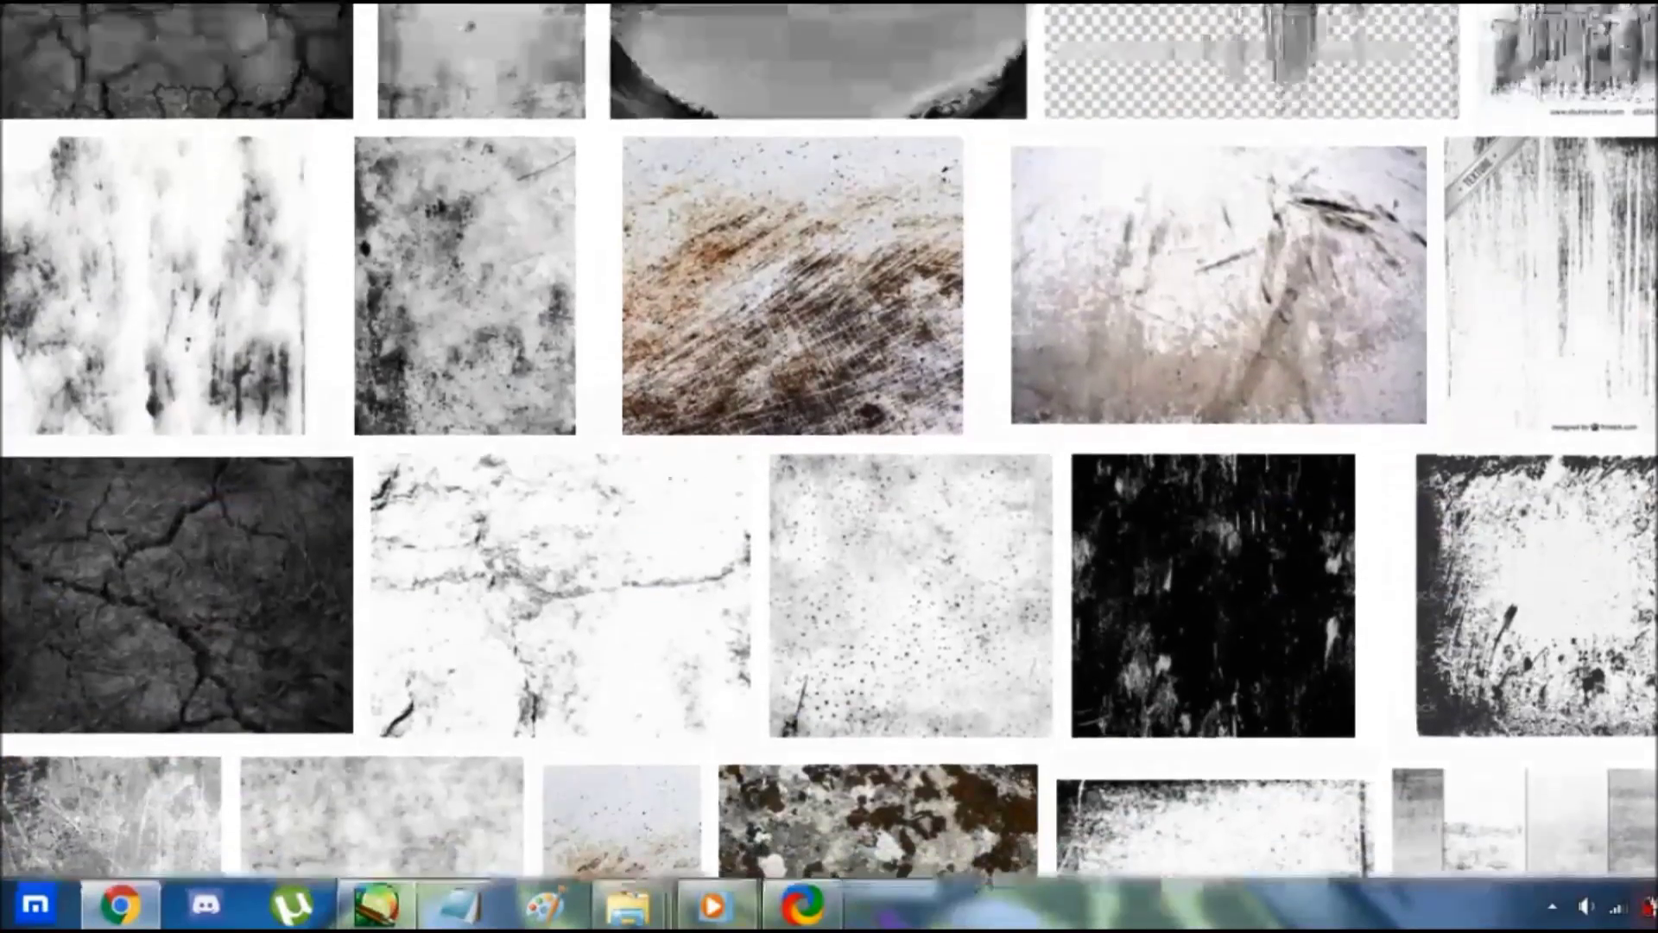
scroll(829, 466, "up", 20)
left_click(1546, 153)
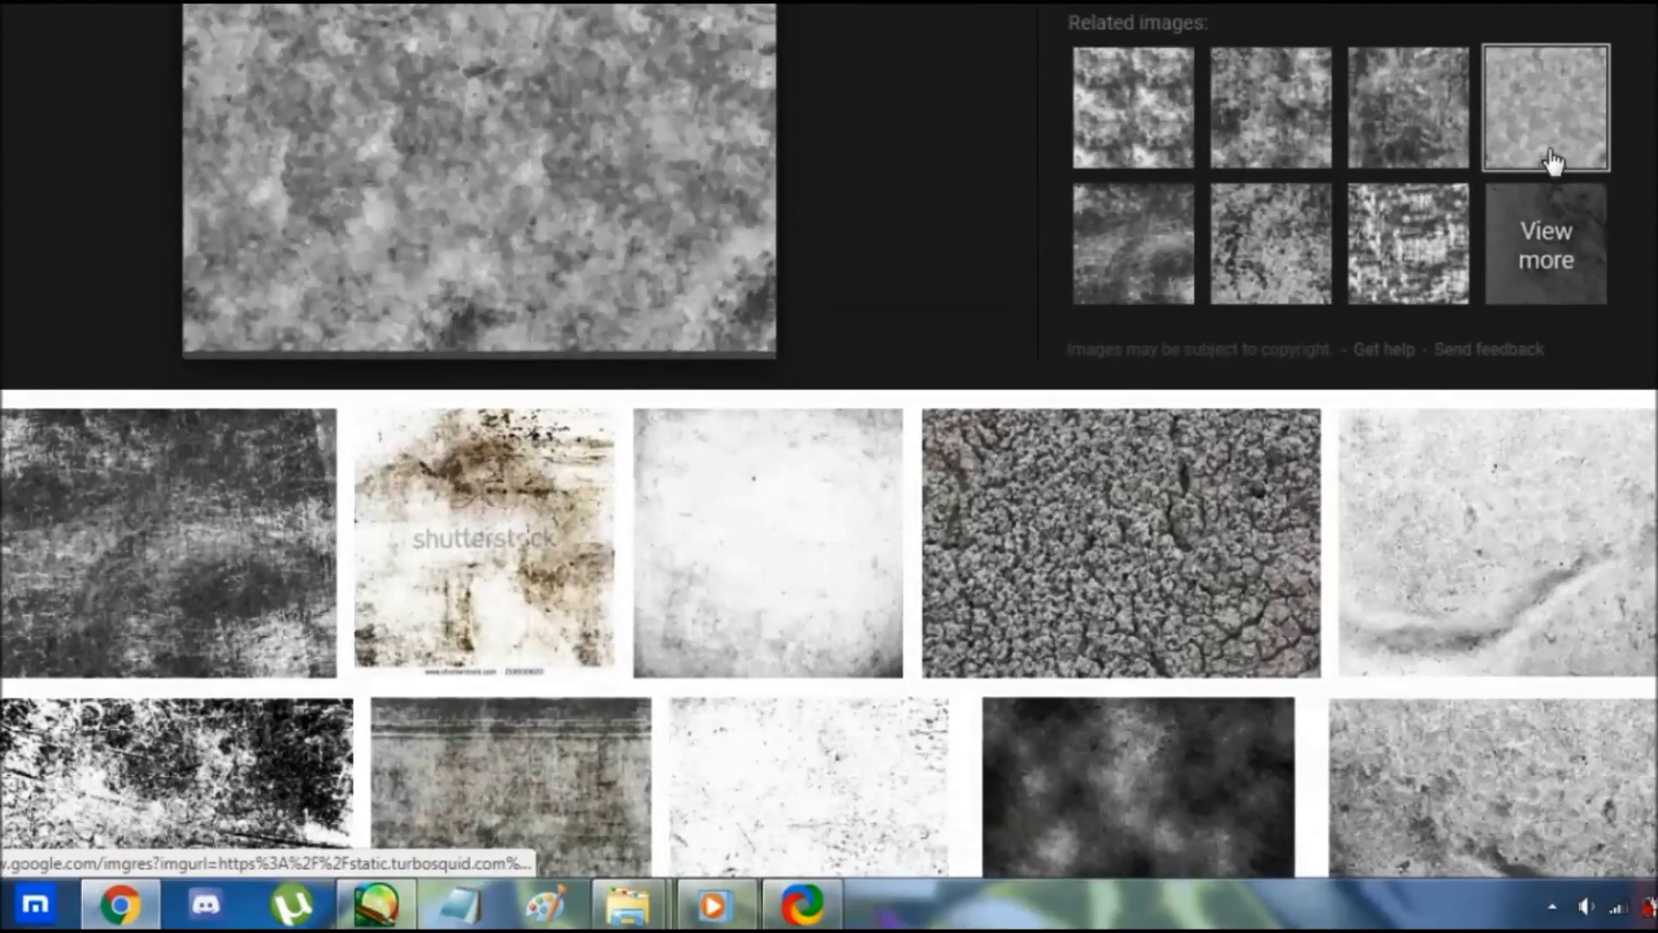
scroll(829, 466, "down", 15)
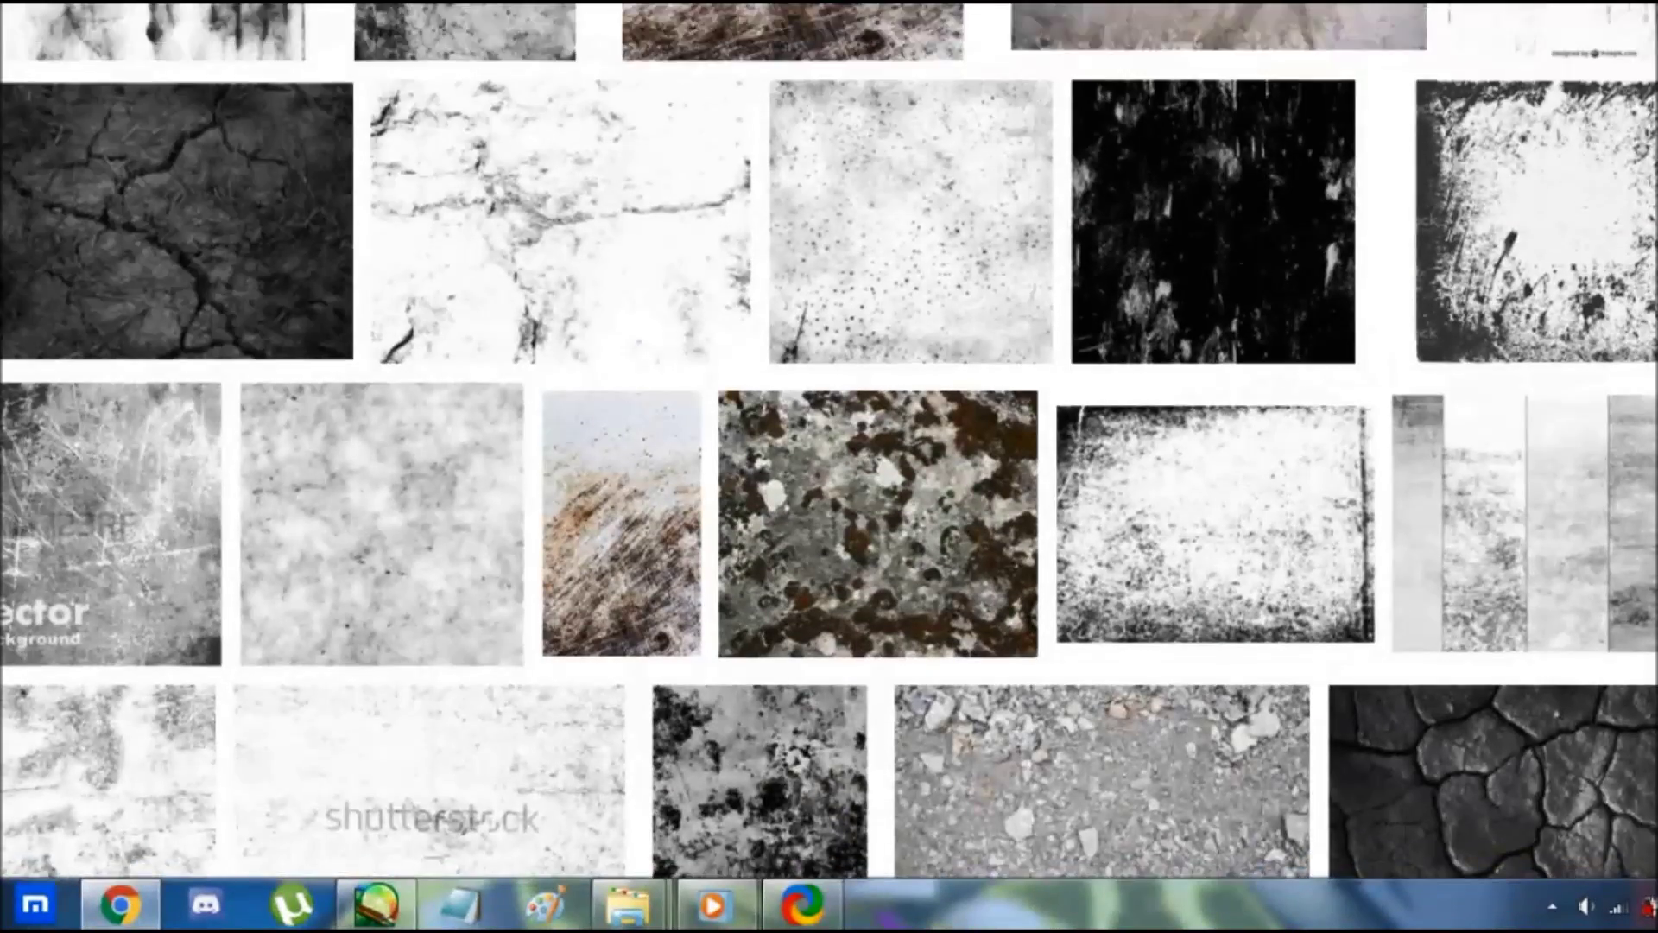
scroll(829, 467, "down", 15)
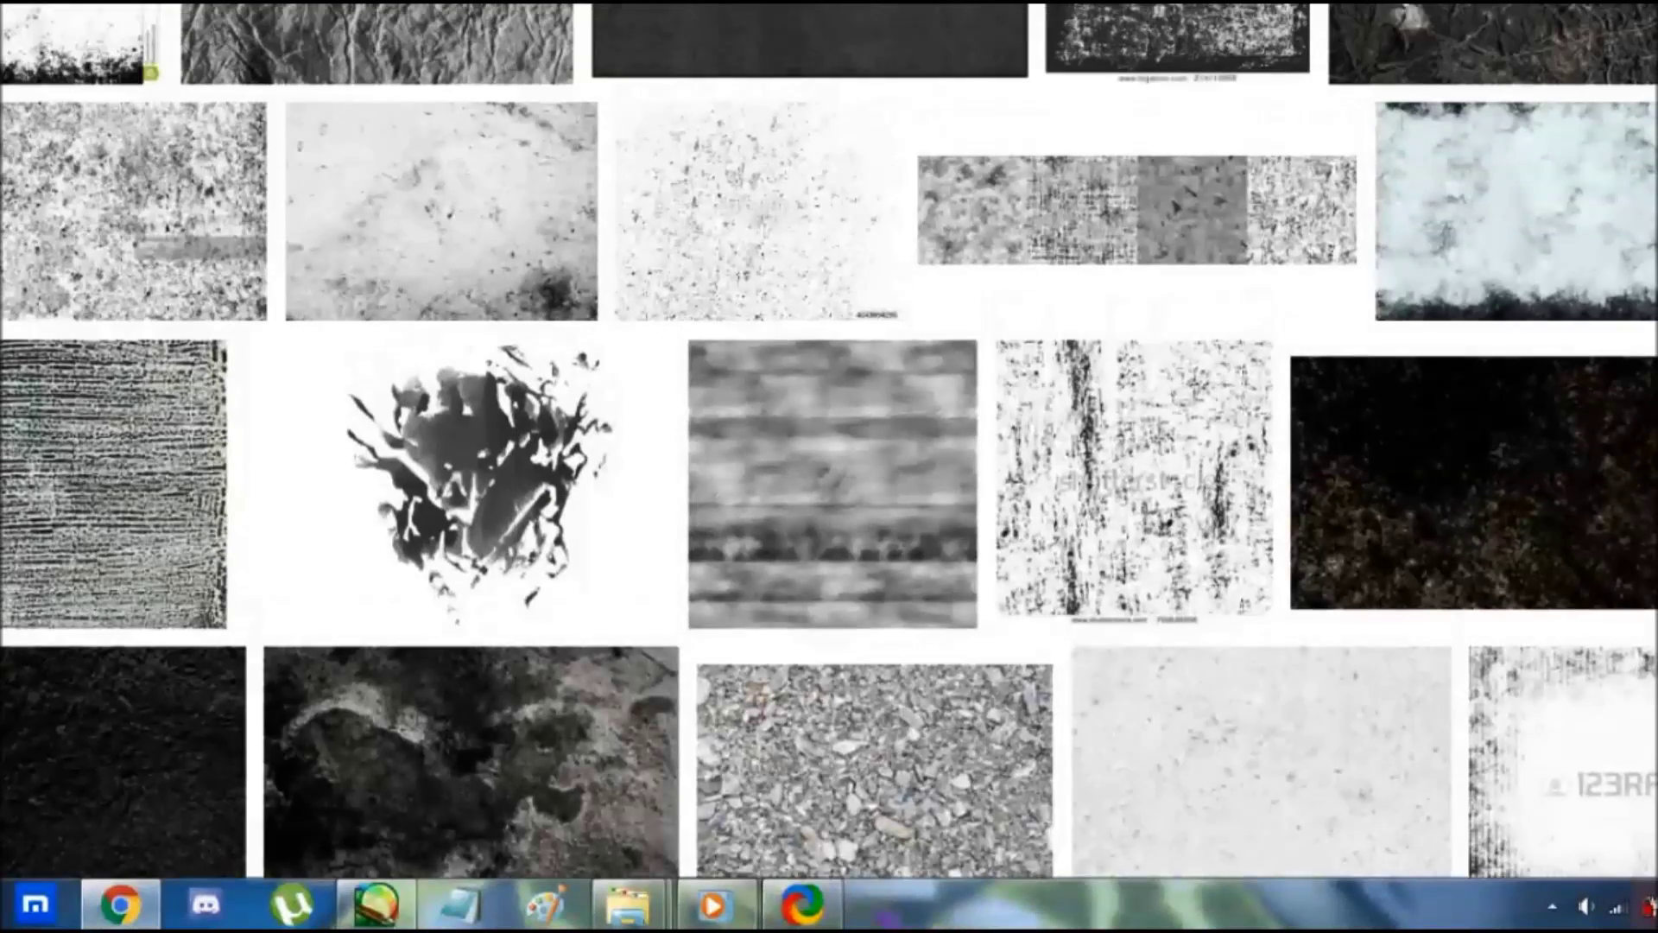
- Copy the 852 × 480 looping black and white grunge texture and paste it into the arm canvas in PaintTool SAI
scroll(1570, 313, "up", 1)
left_click(1570, 313)
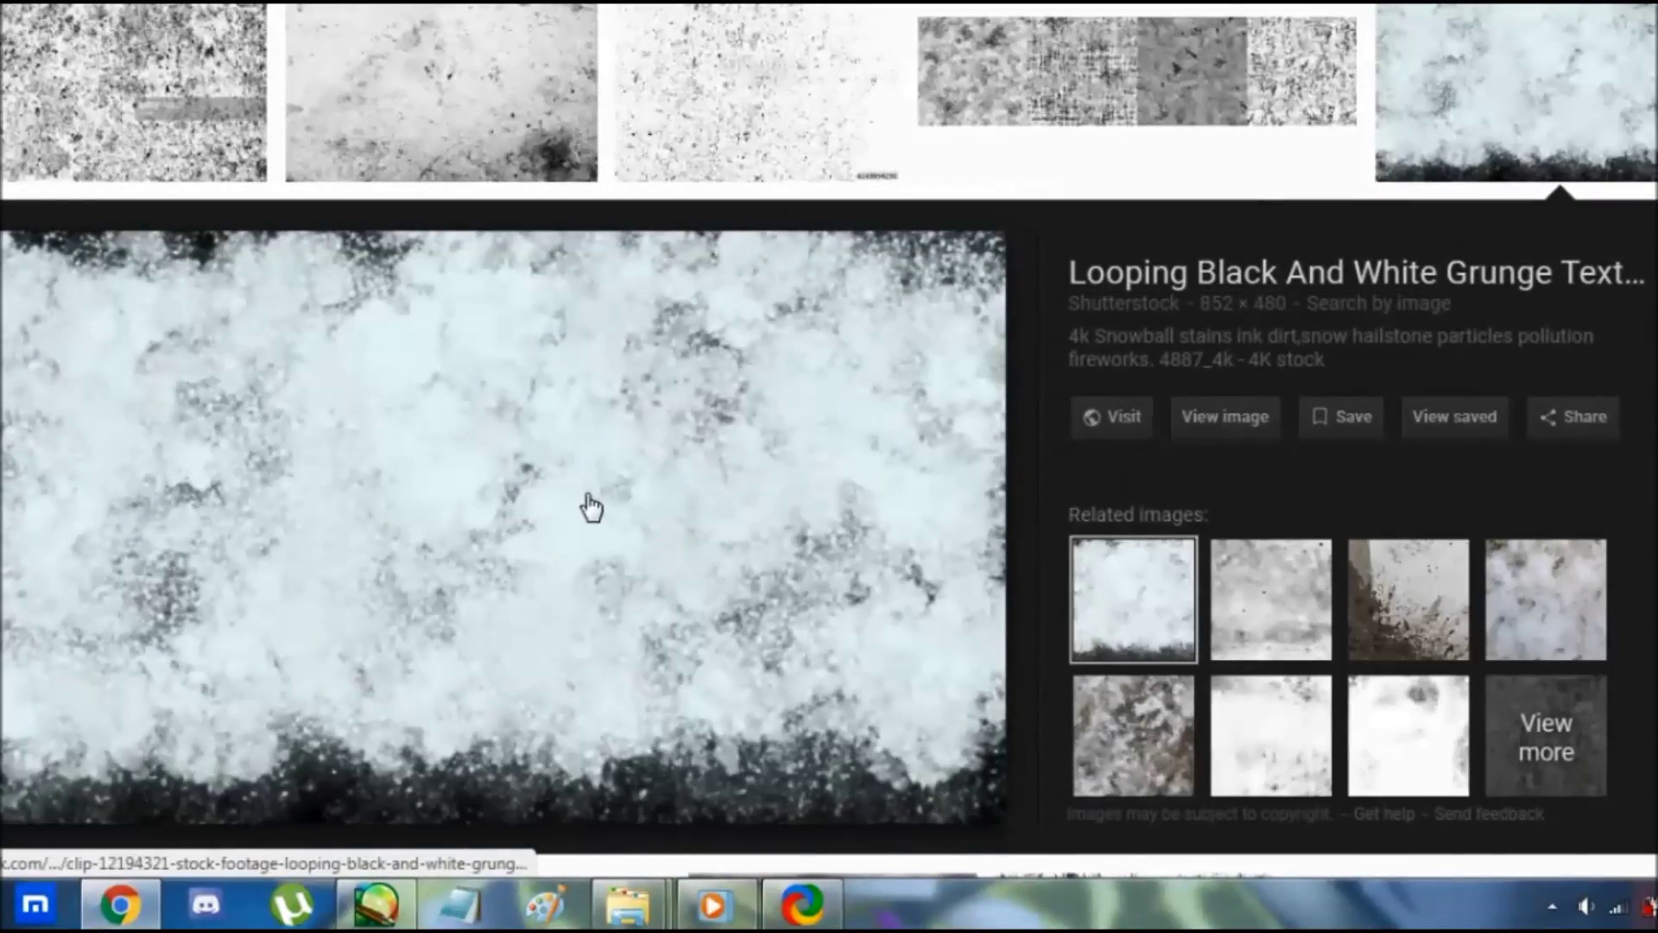
right_click(587, 491)
left_click(643, 358)
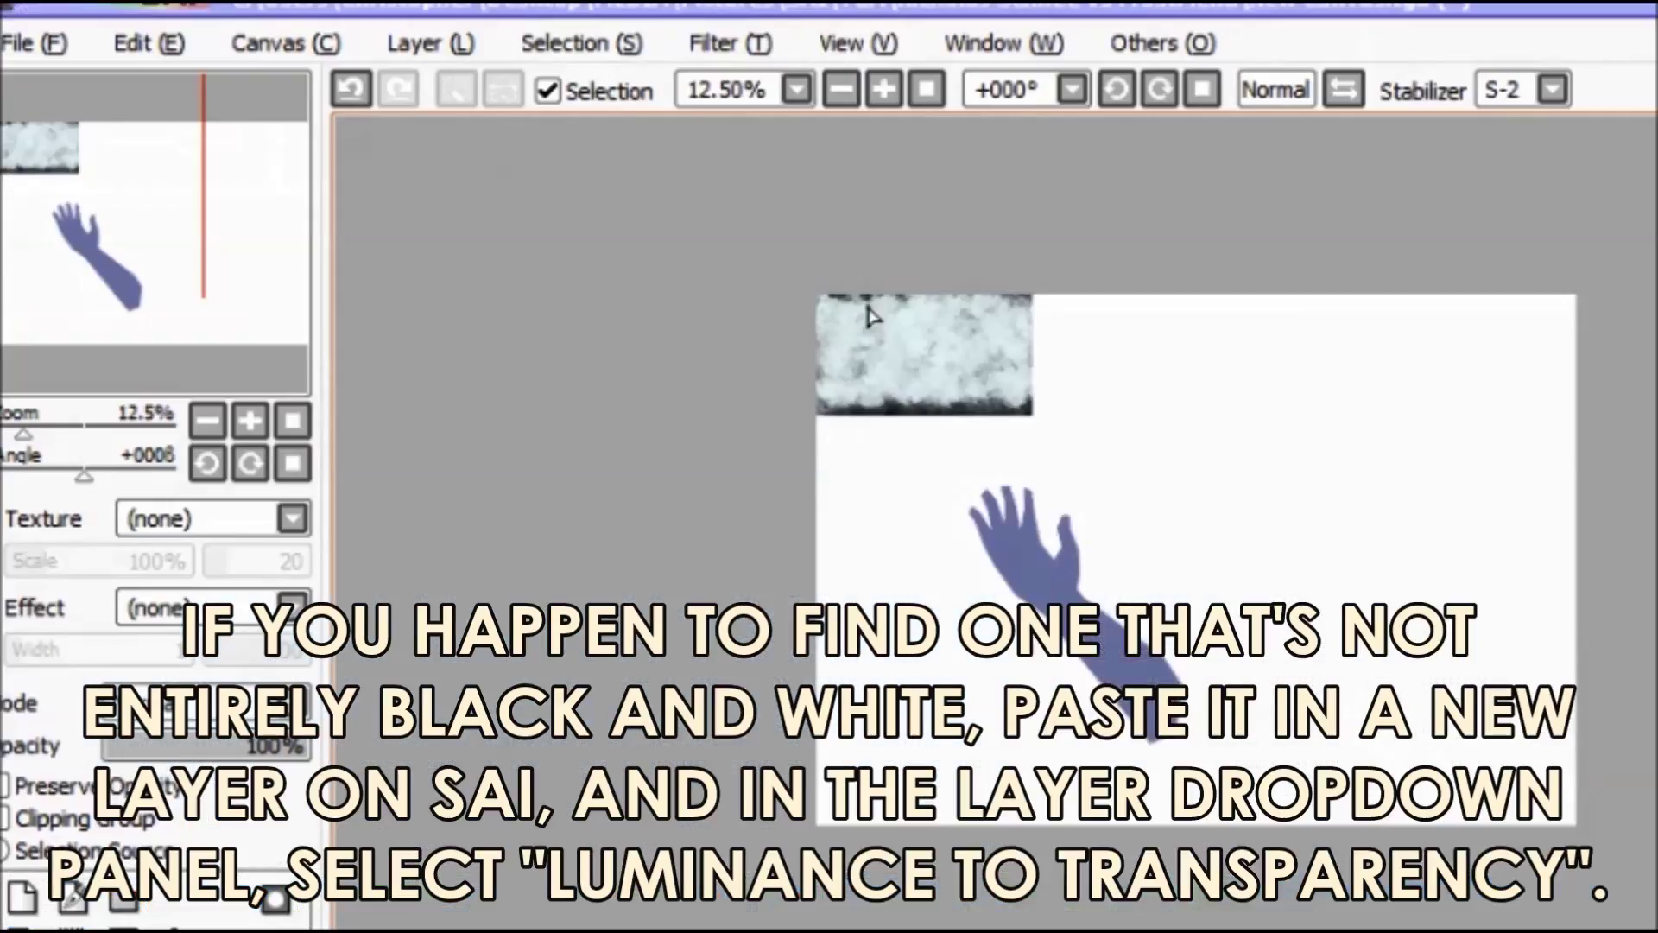
- Apply Luminance to Transparency to the pasted grunge texture layer
scroll(859, 314, "up", 6)
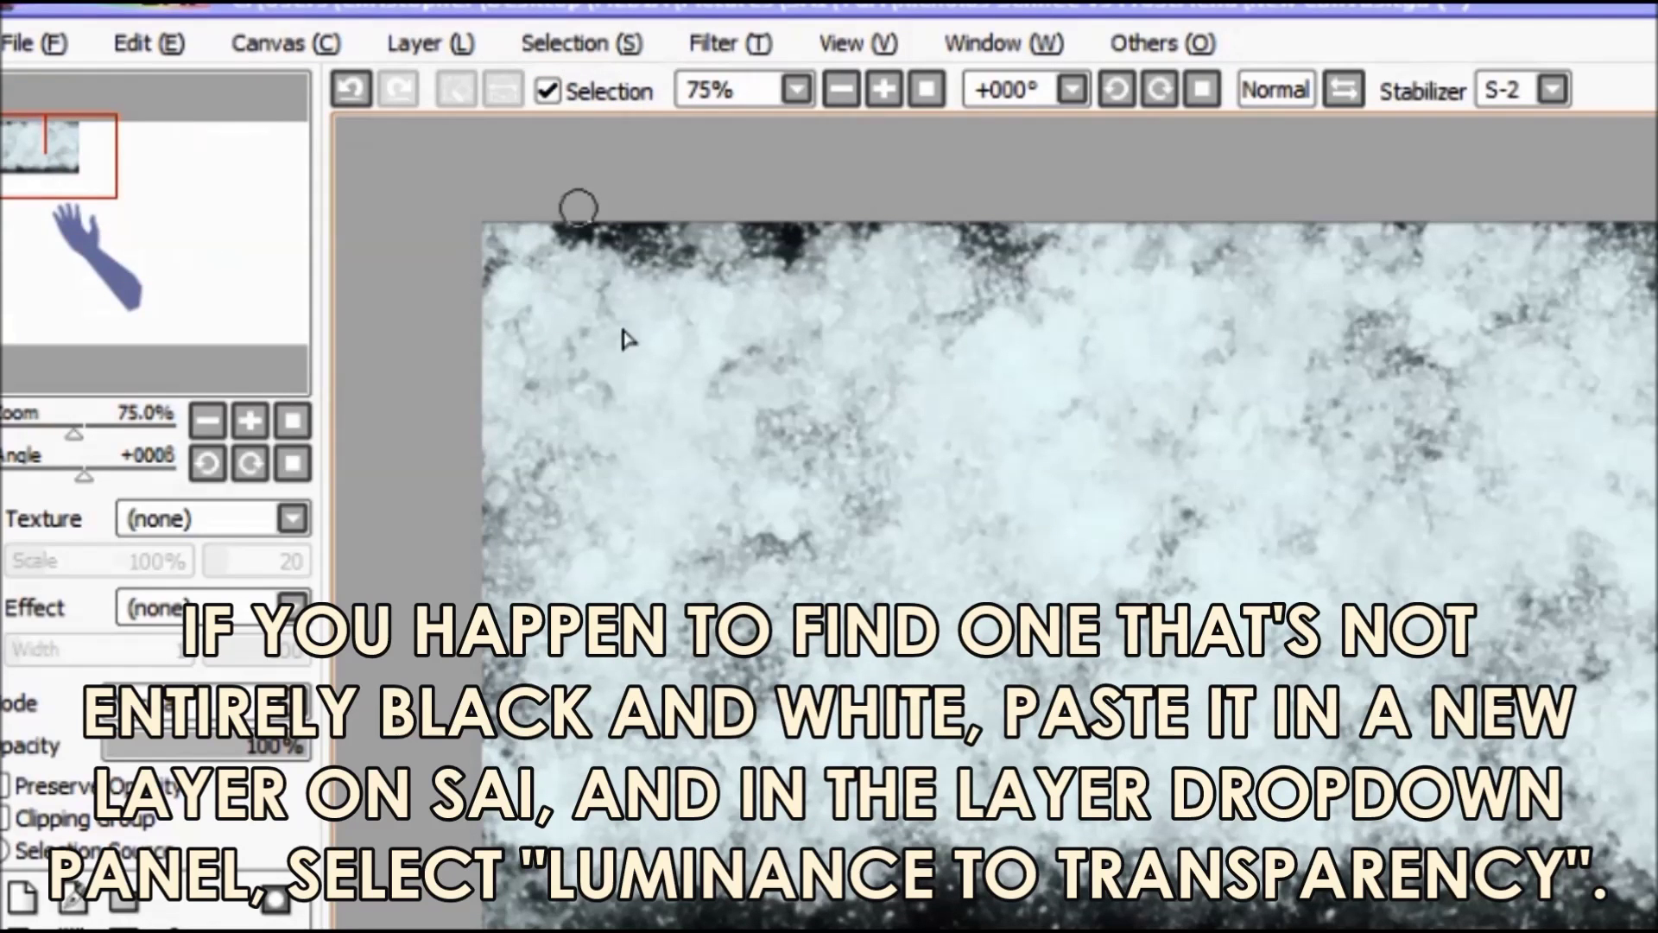
left_click(436, 40)
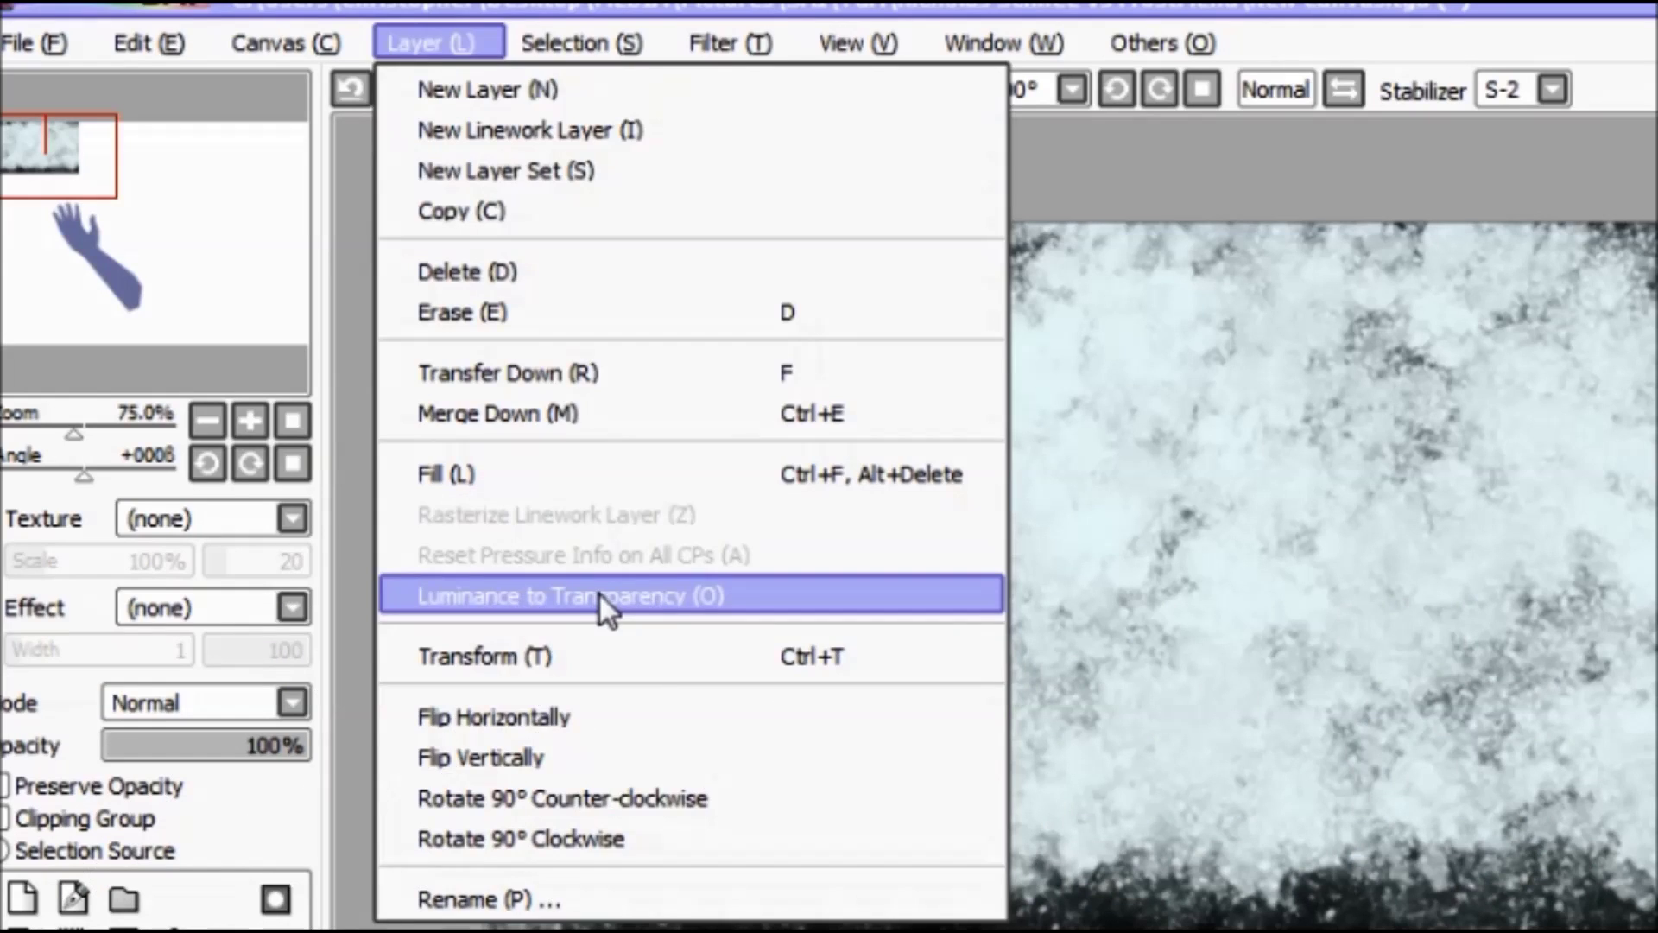
left_click(599, 594)
left_click(447, 41)
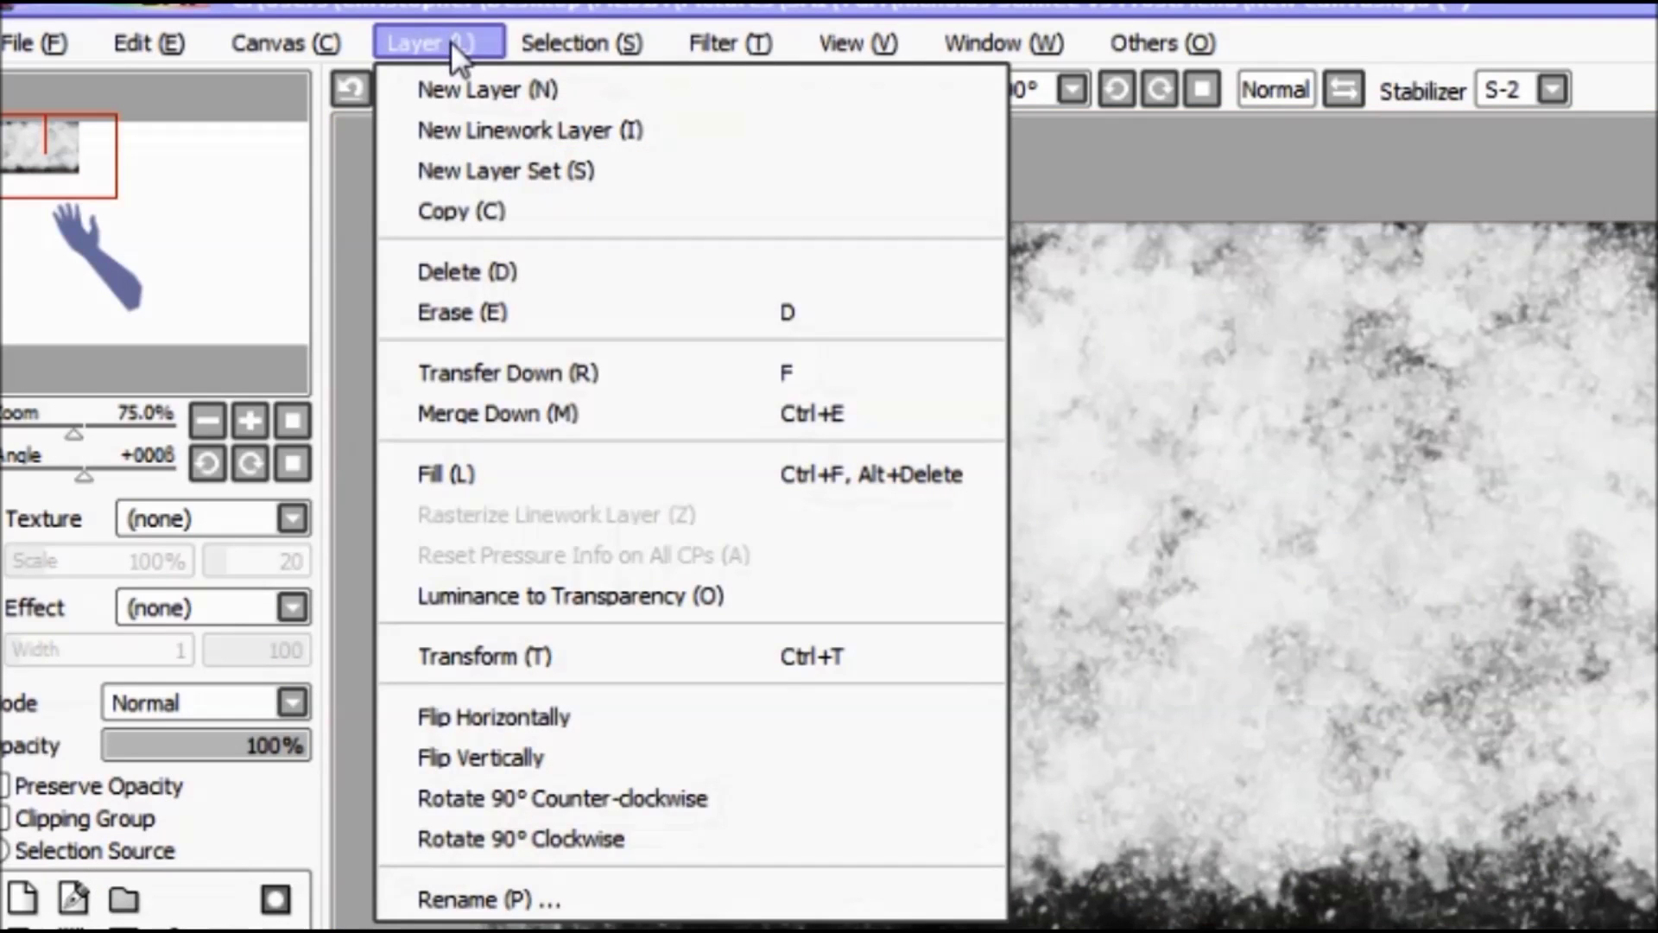
left_click(444, 44)
- Move the grunge texture over the hand and upper part of the forearm
left_click_drag(943, 438, 1079, 427)
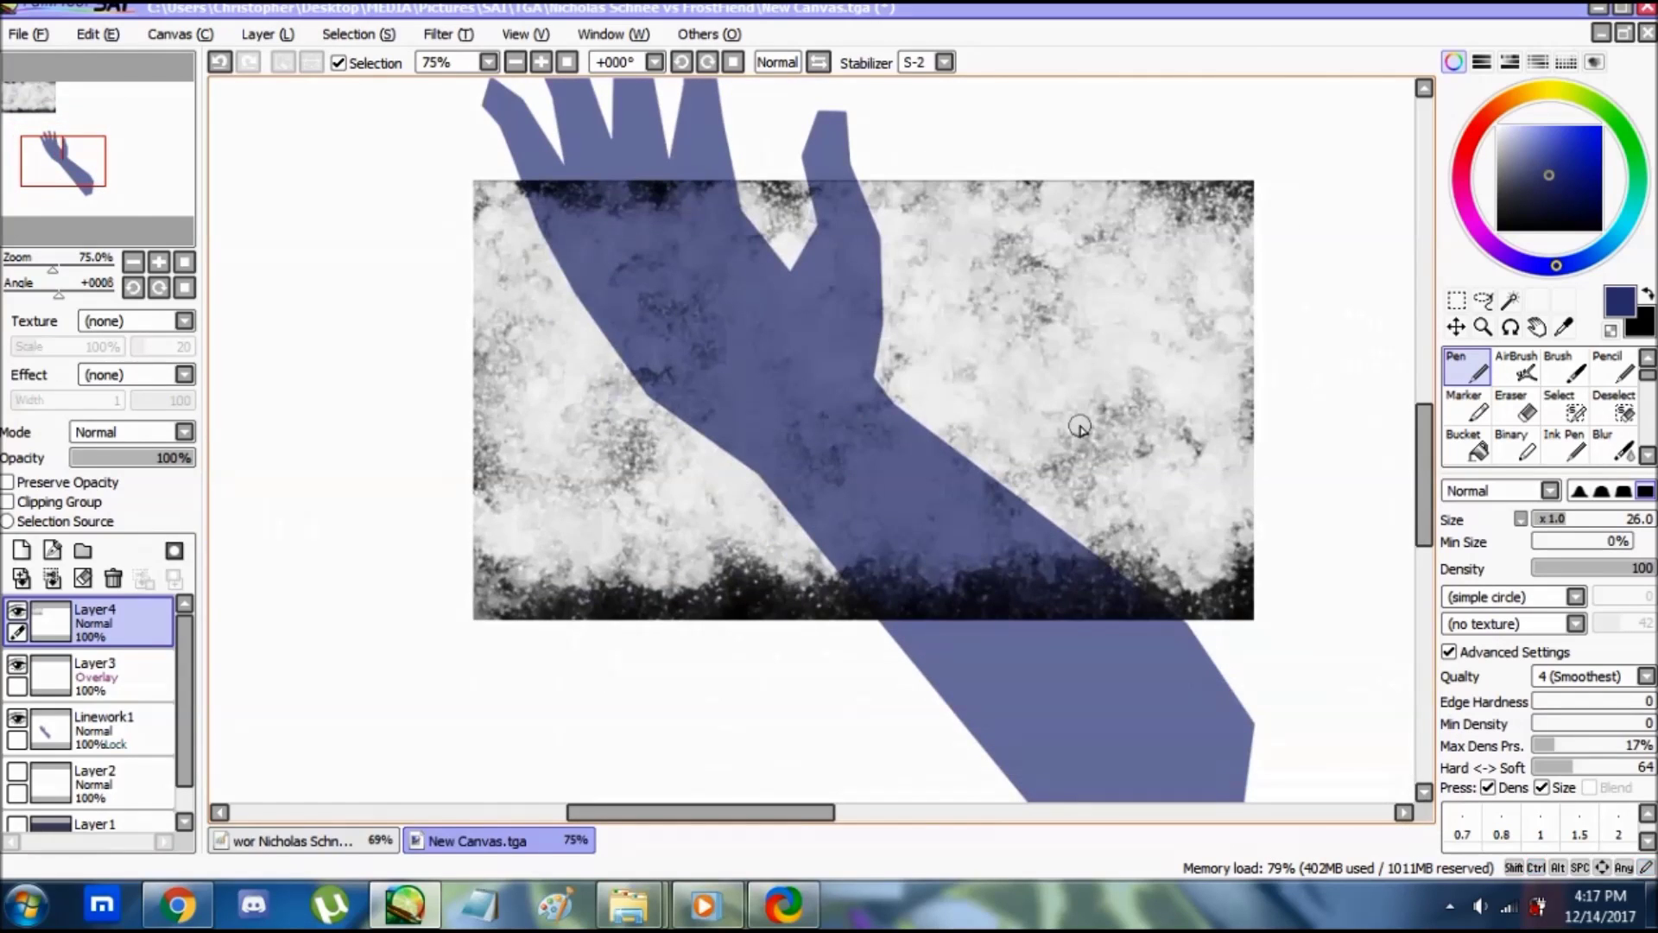
scroll(1080, 425, "down", 3)
scroll(1090, 416, "up", 1)
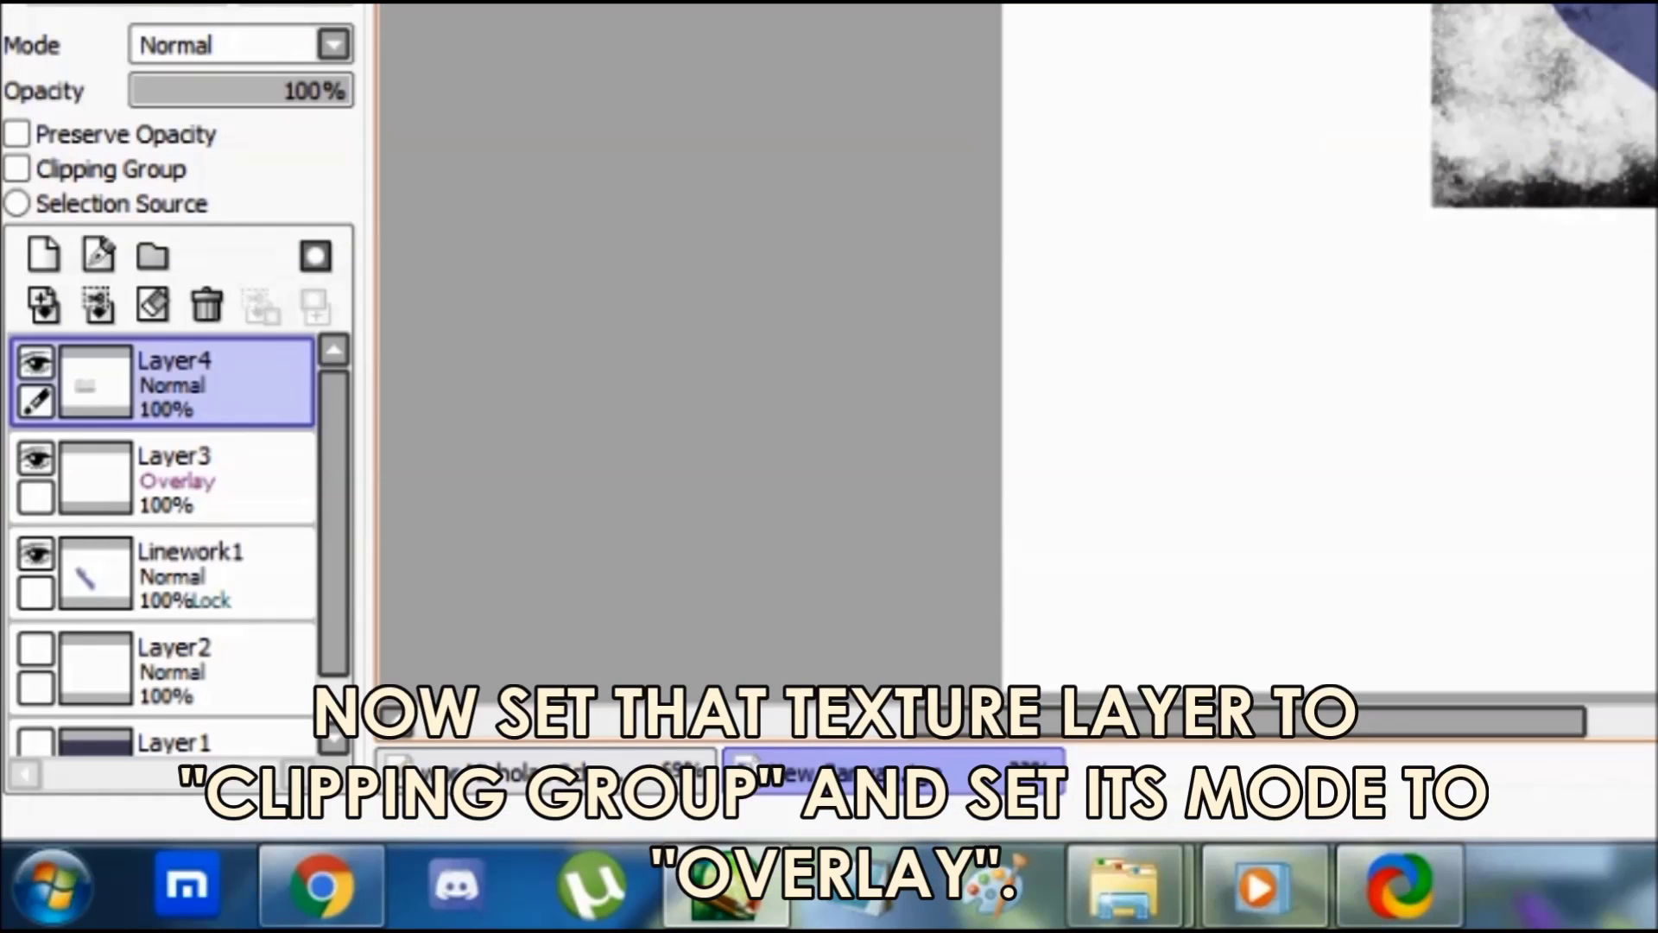
- Make the texture layer a Clipping Group and delete Layer3 beneath it
left_click(139, 171)
left_click(164, 464)
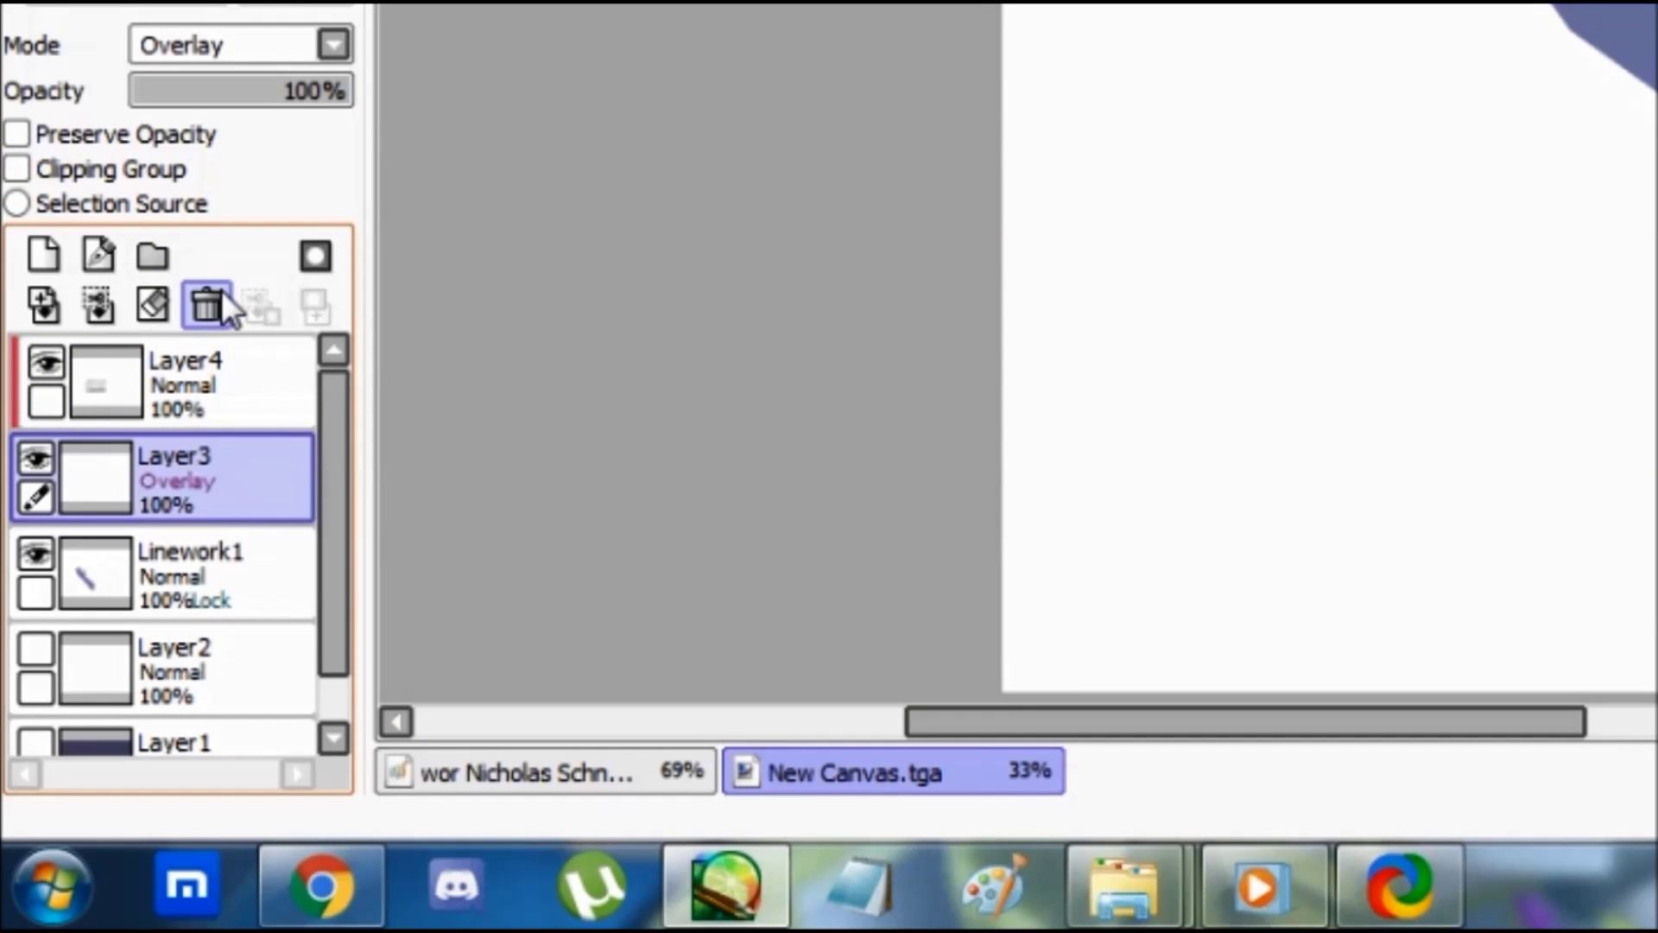
left_click(214, 305)
- Set the blending mode of the texture layer to Overlay
left_click(164, 390)
left_click(247, 54)
left_click(237, 211)
- Transform the clipped texture, rotating it along the arm and resizing it to cover the shape
key("ctrl+t")
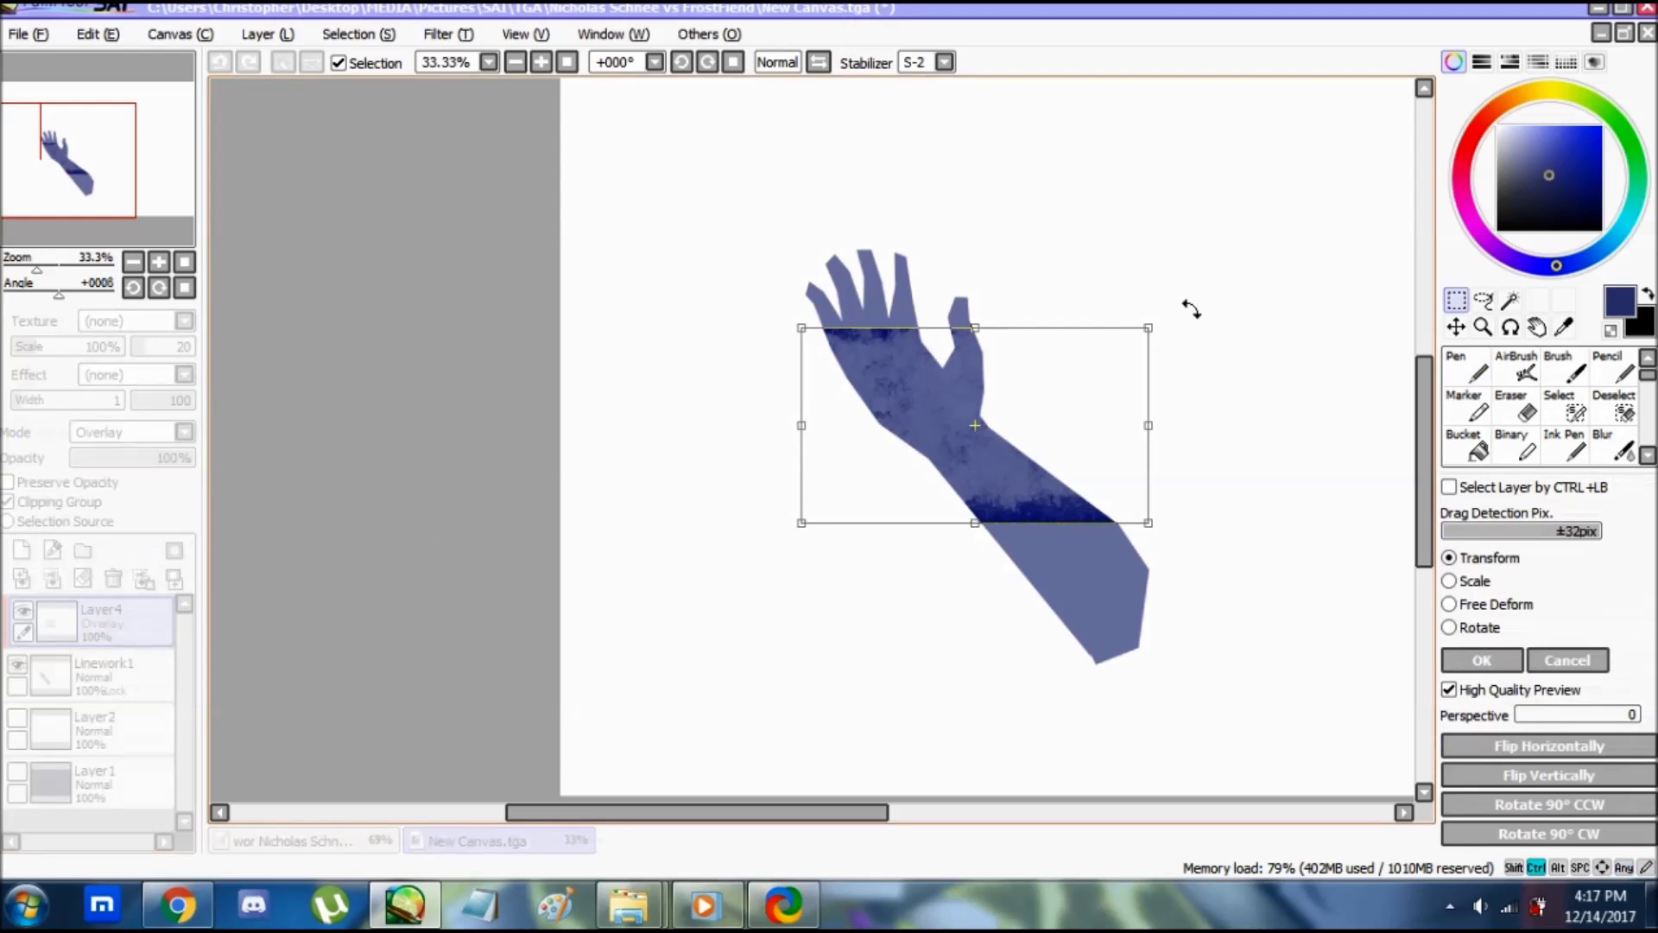
left_click_drag(1192, 309, 1292, 483)
left_click_drag(937, 198, 938, 68)
left_click_drag(1375, 402, 1377, 451)
left_click_drag(1250, 406, 1272, 534)
key("Return")
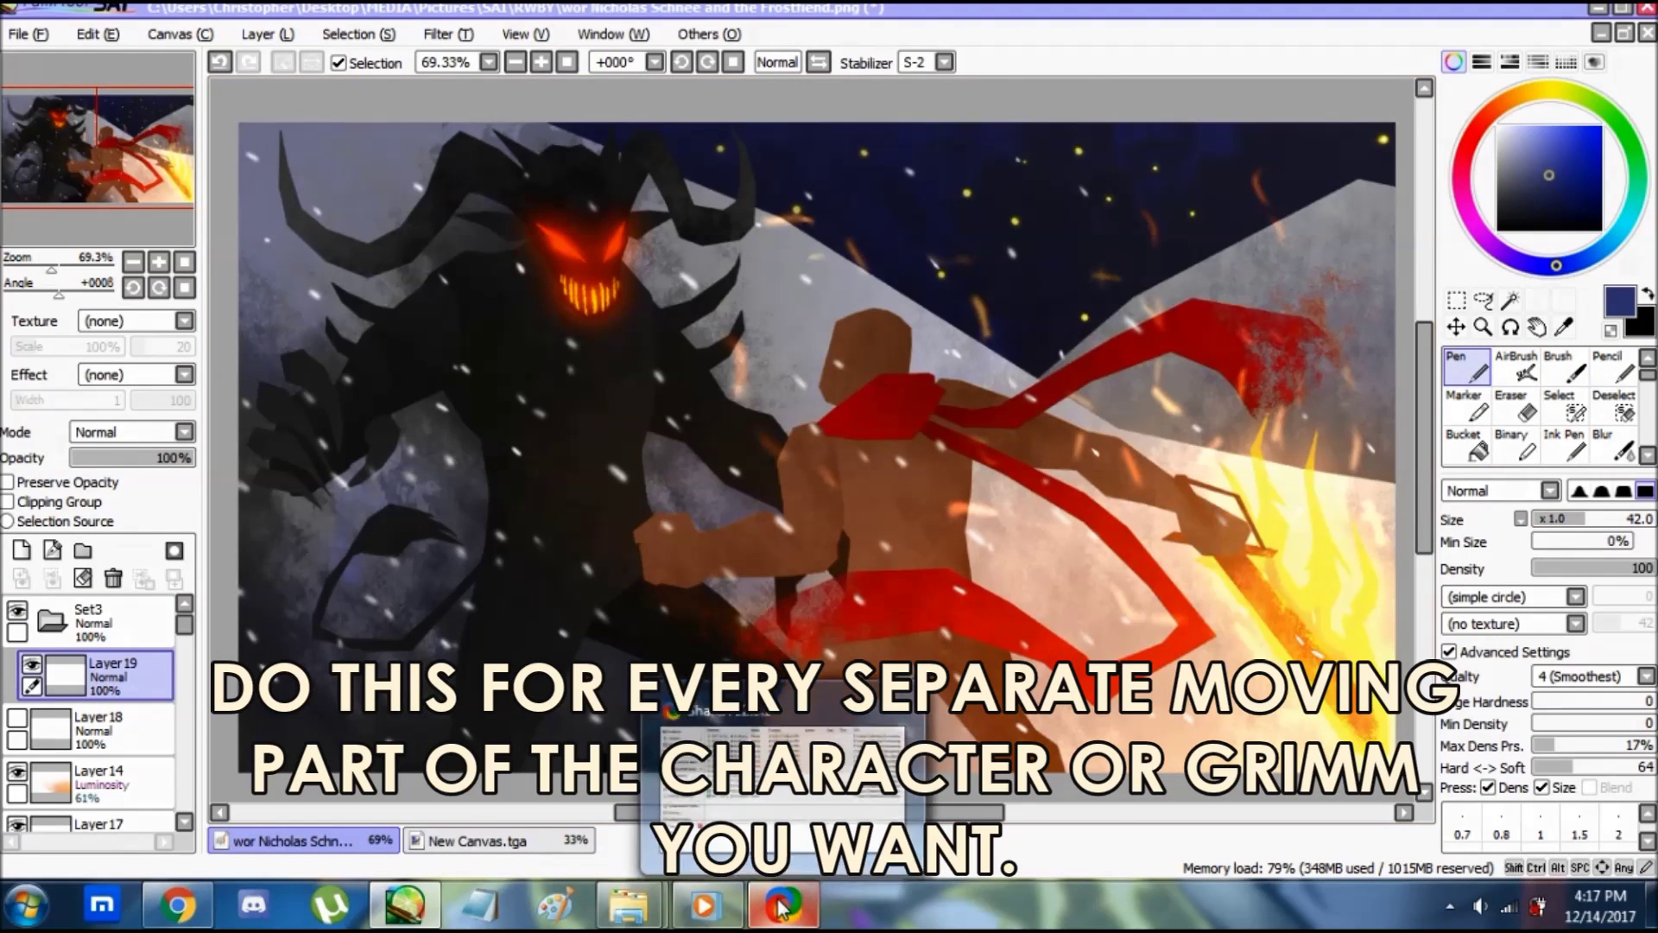
left_click(784, 905)
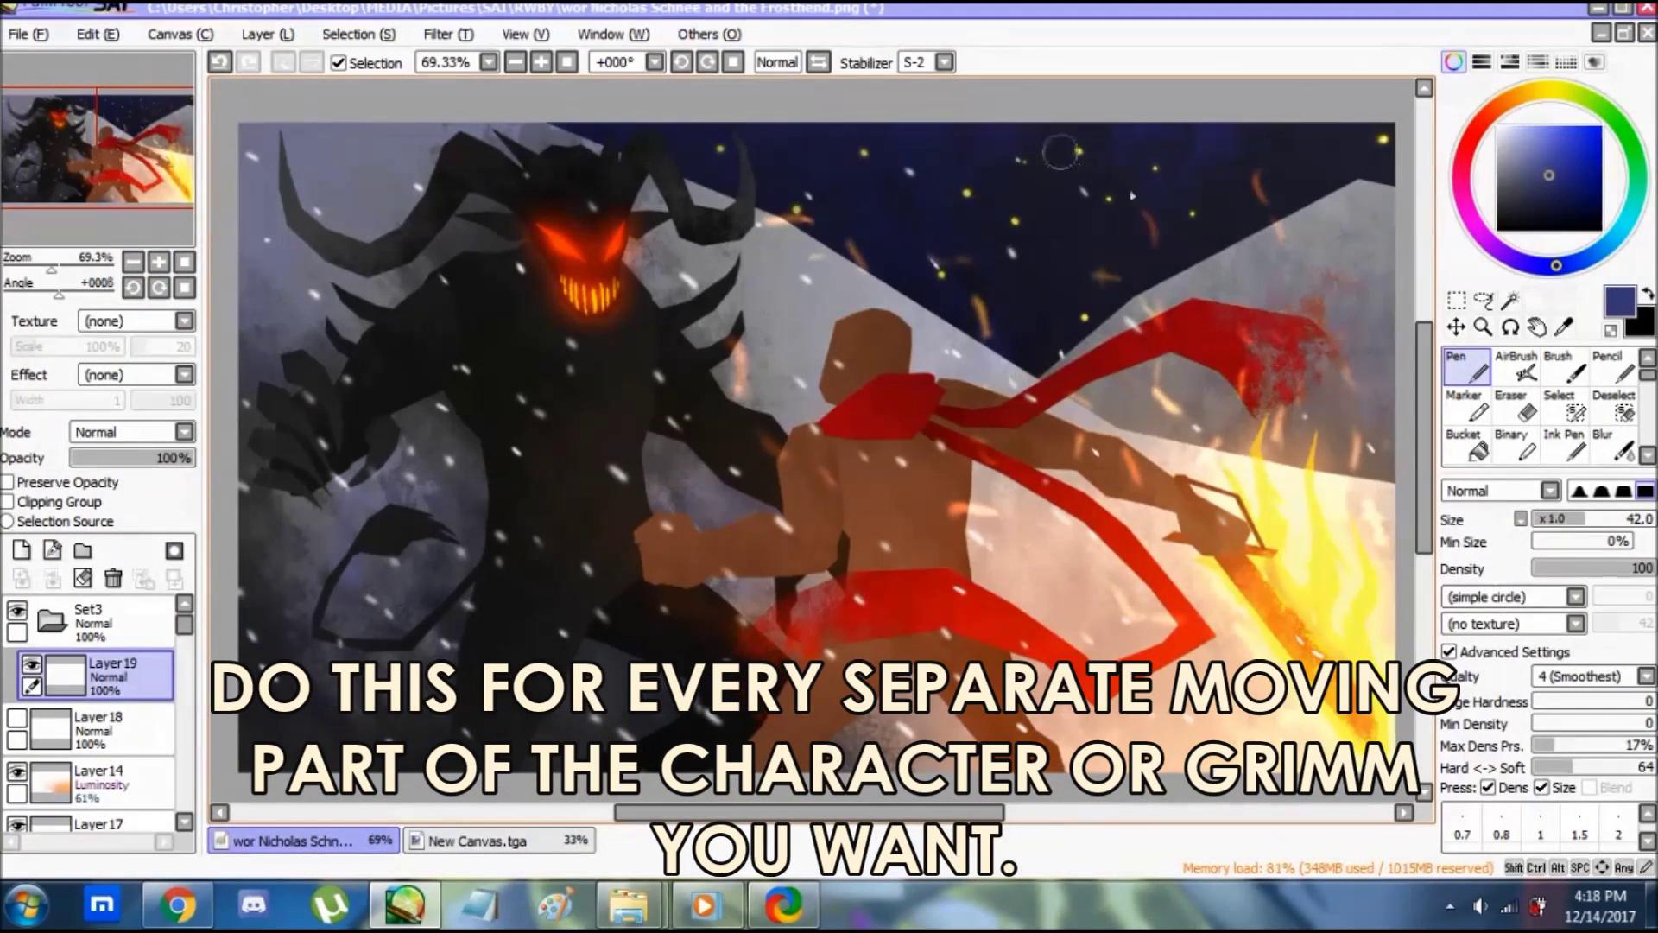
right_click(177, 905)
left_click(186, 842)
mouse_move(638, 908)
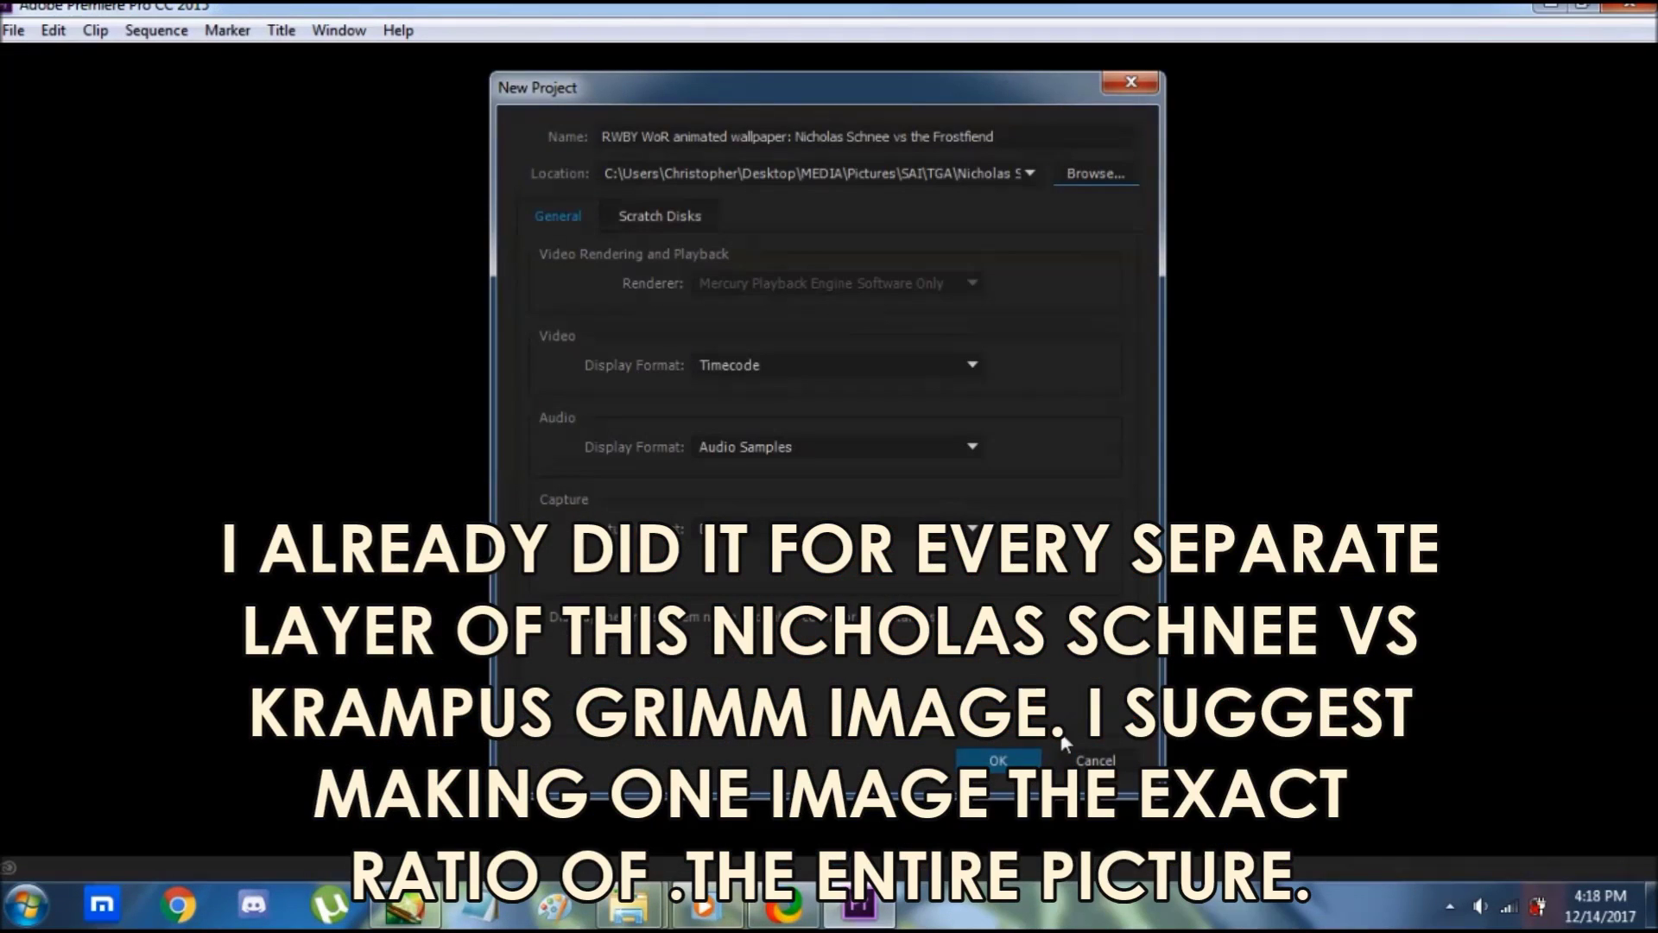
- Remove the colon from the project name, leaving RWBY WoR animated wallpaper Nicholas Schnee vs the Frostfiend, and create the project
key("Return")
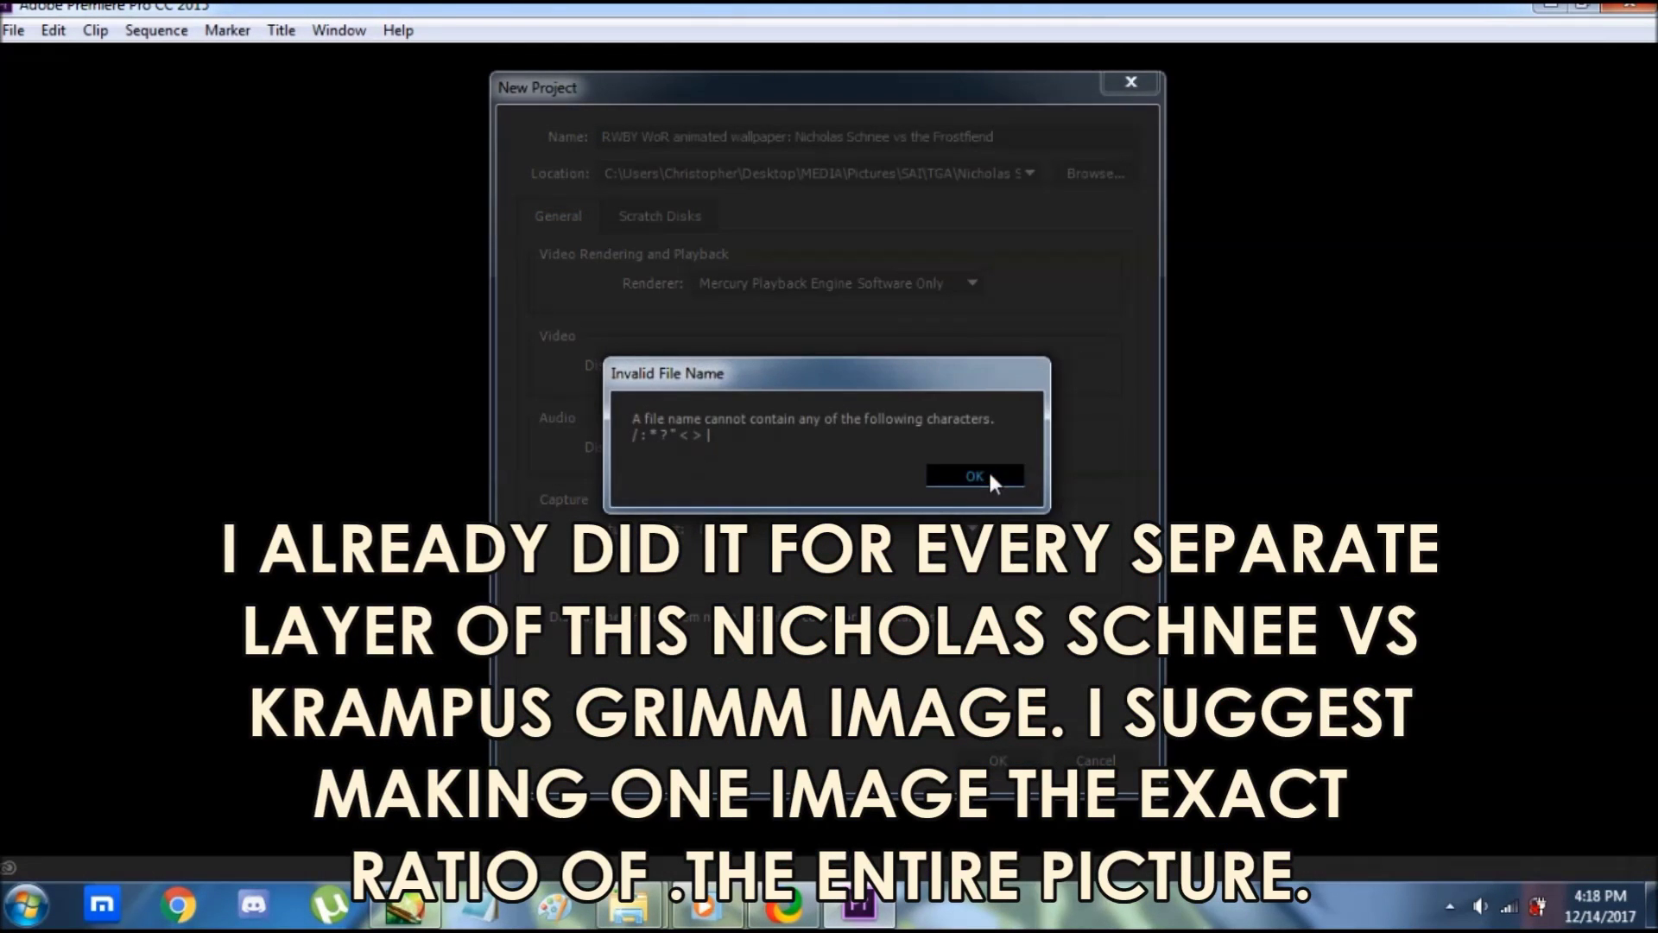
left_click(992, 479)
left_click(793, 136)
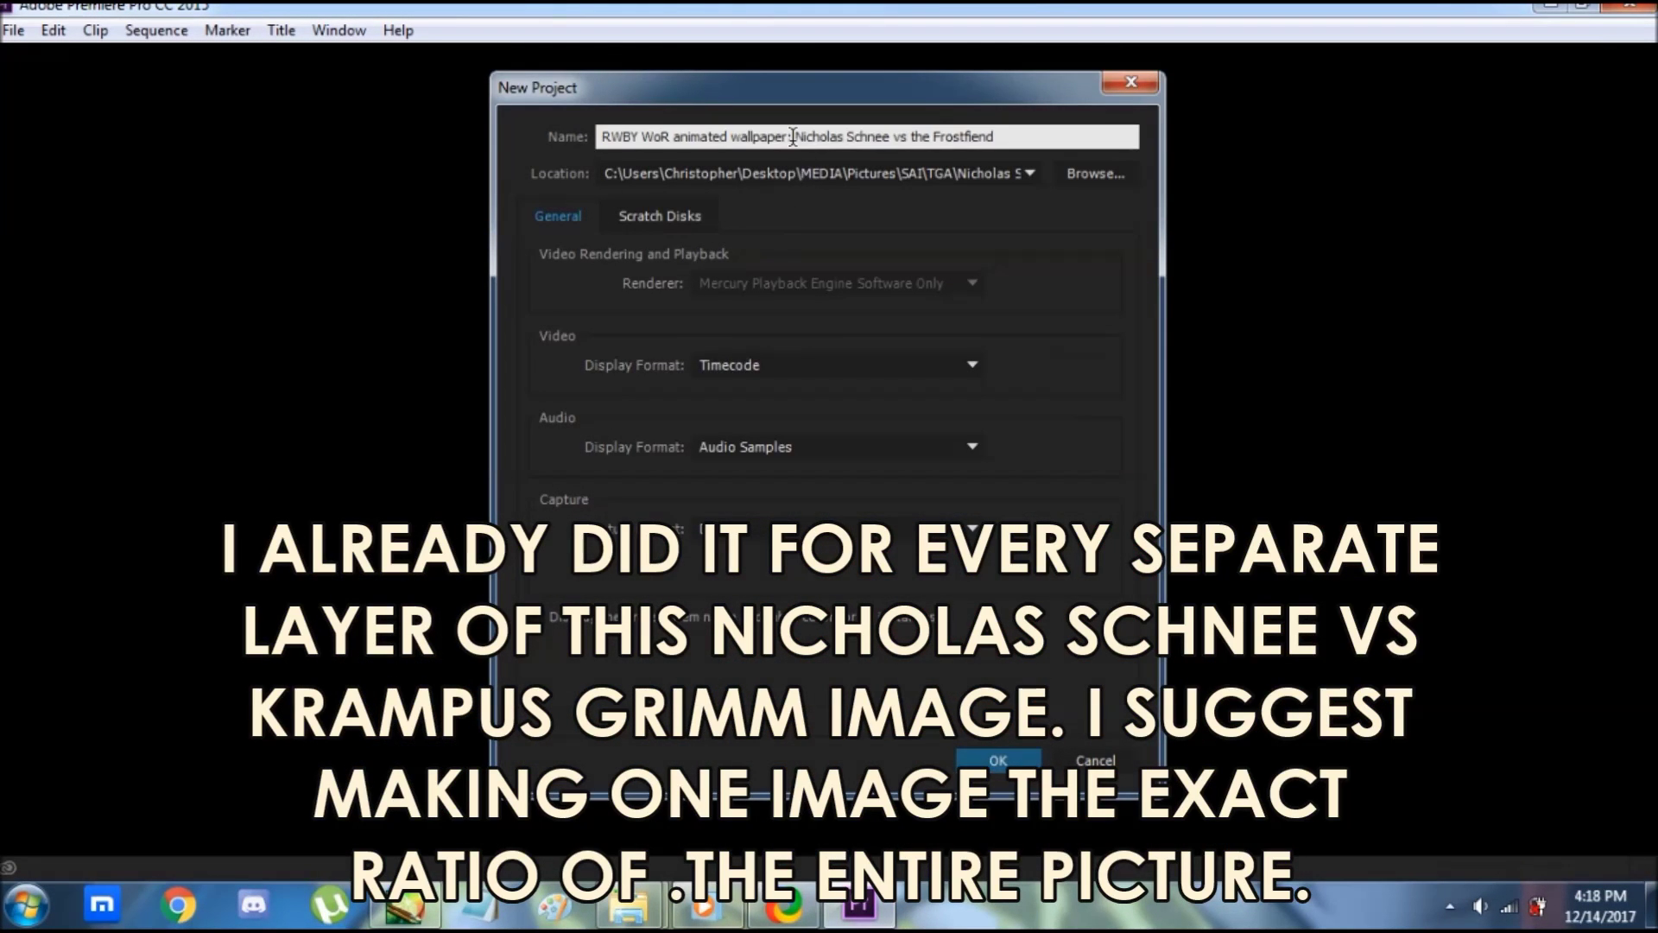
key("BackSpace")
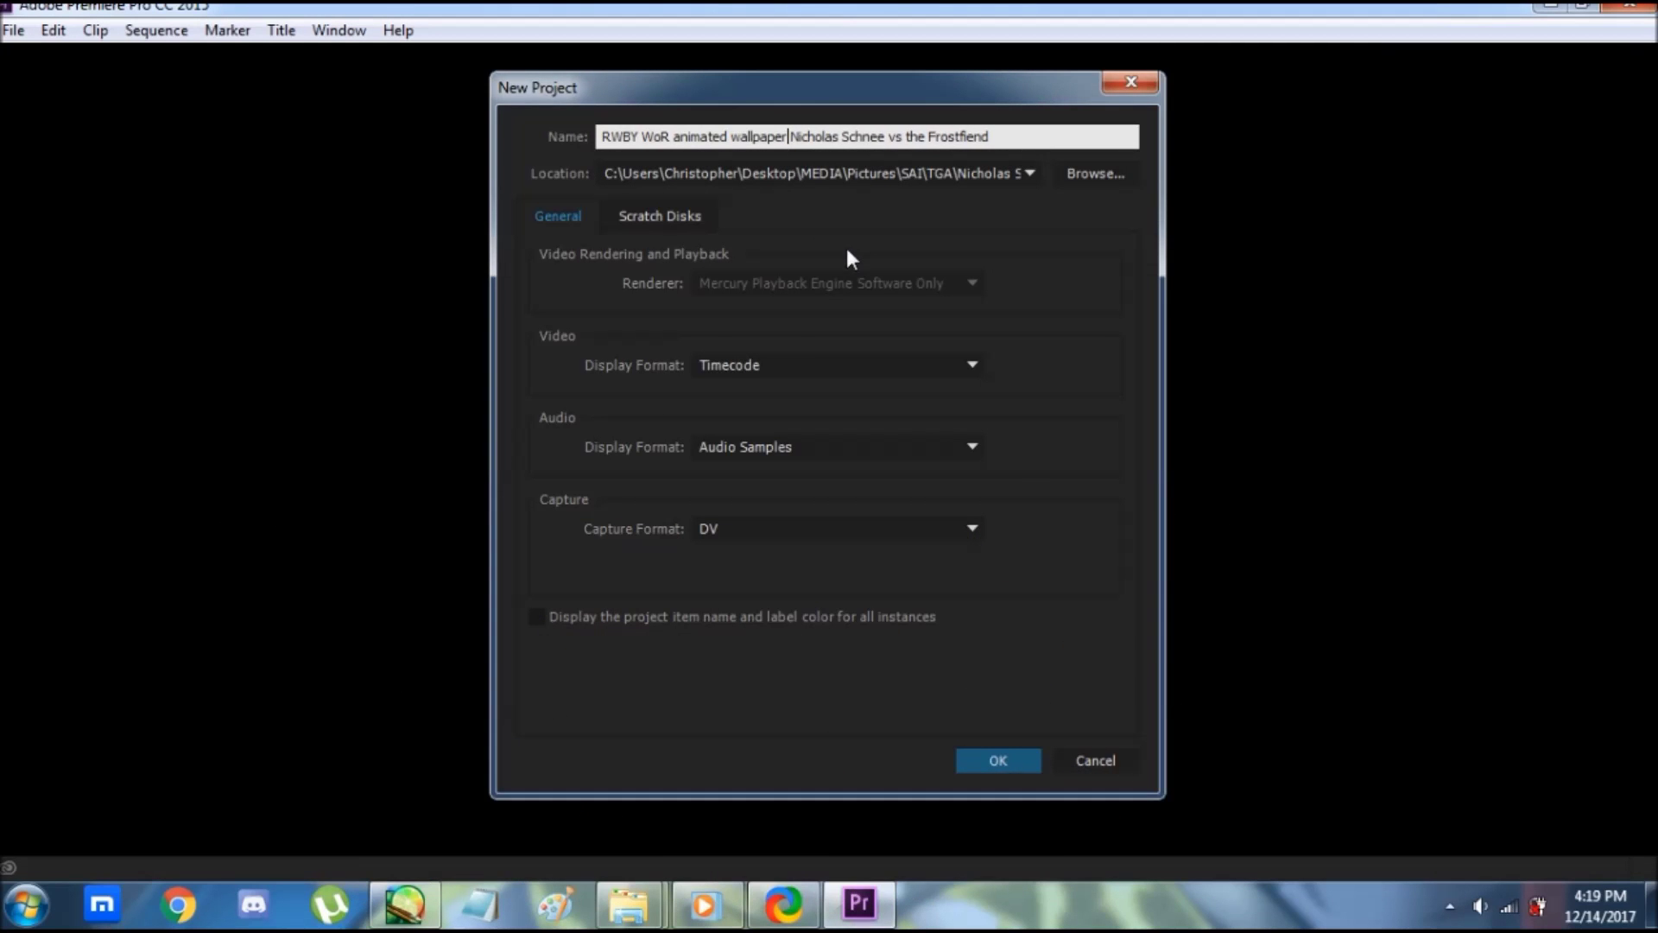
left_click(998, 764)
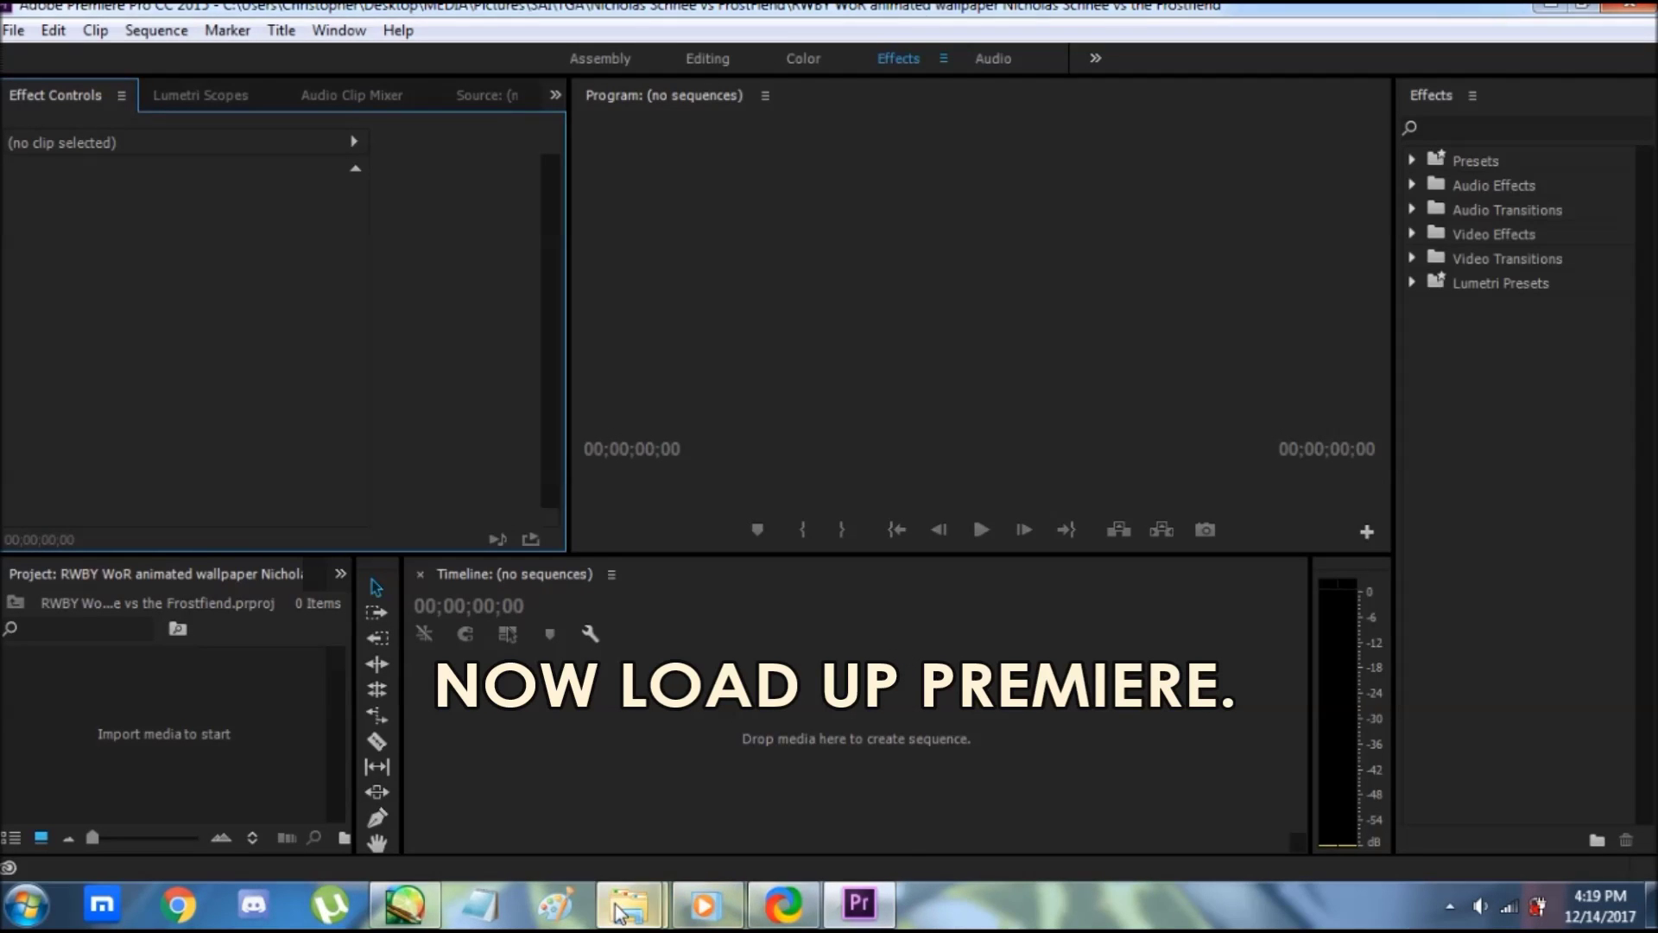
mouse_move(628, 903)
left_click(501, 760)
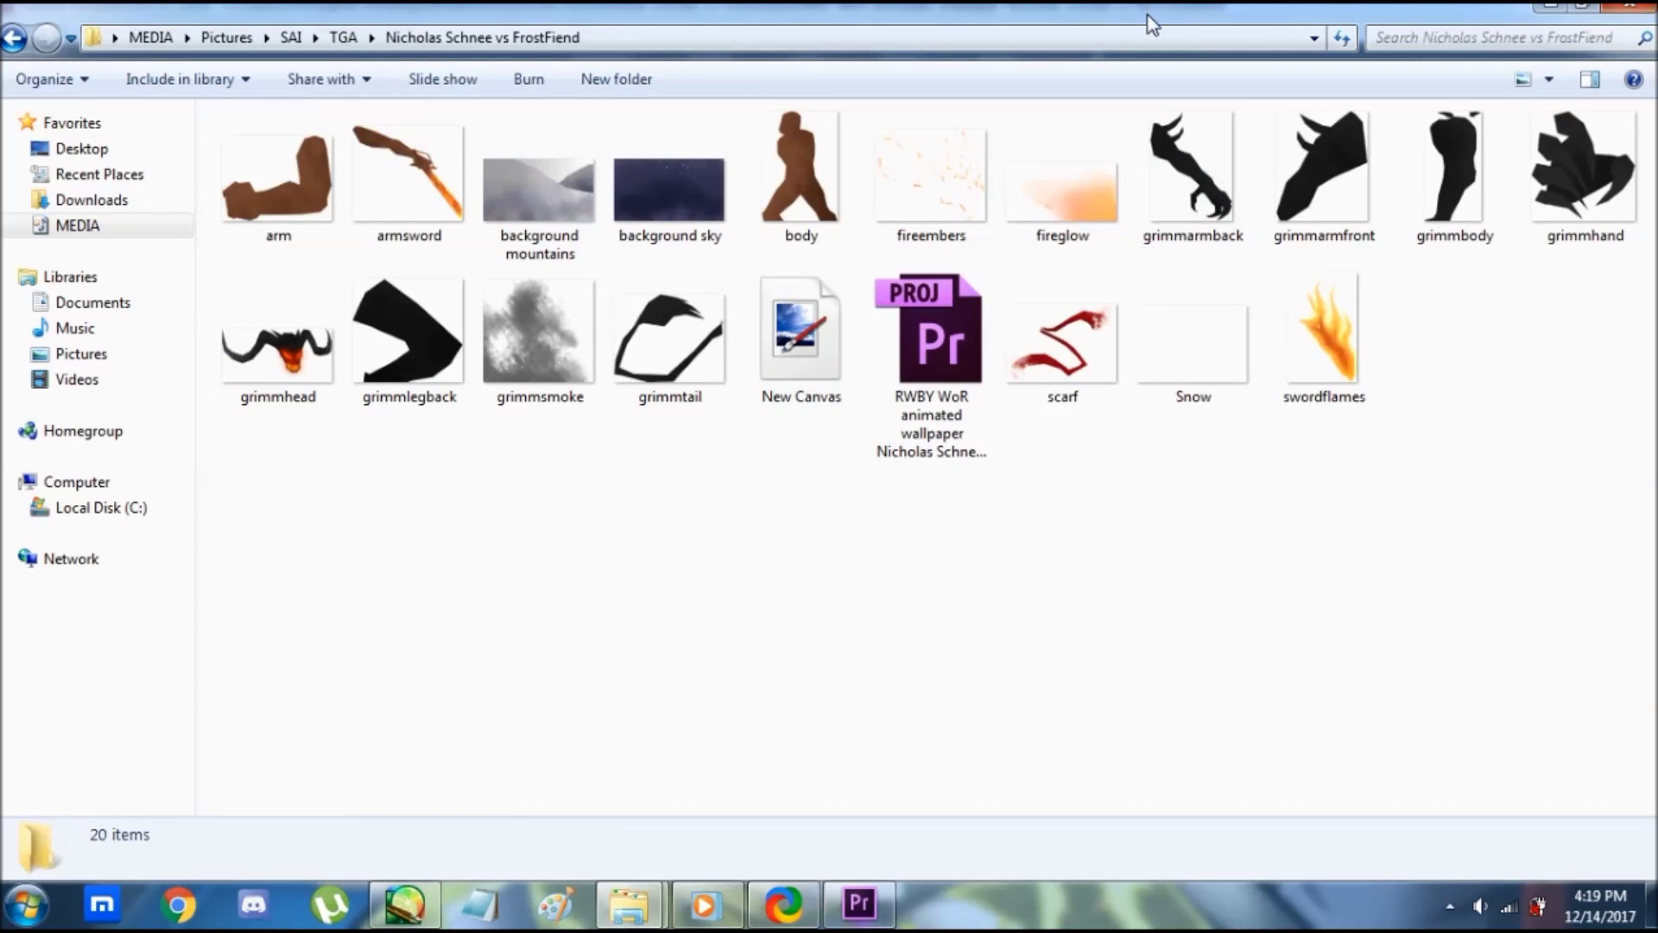
left_click_drag(1151, 22, 1003, 85)
- Select the 18 PNG images in the folder, excluding New Canvas and the project file, and import them into the Premiere project
scroll(1280, 372, "down", 1)
left_click(883, 703)
left_click(749, 683, "ctrl")
left_click(1416, 492, "ctrl")
left_click(1016, 492, "ctrl")
left_click(883, 492, "ctrl")
left_click(750, 493, "ctrl")
left_click(1416, 367, "ctrl")
left_click(1283, 345, "ctrl")
left_click(1149, 346, "ctrl")
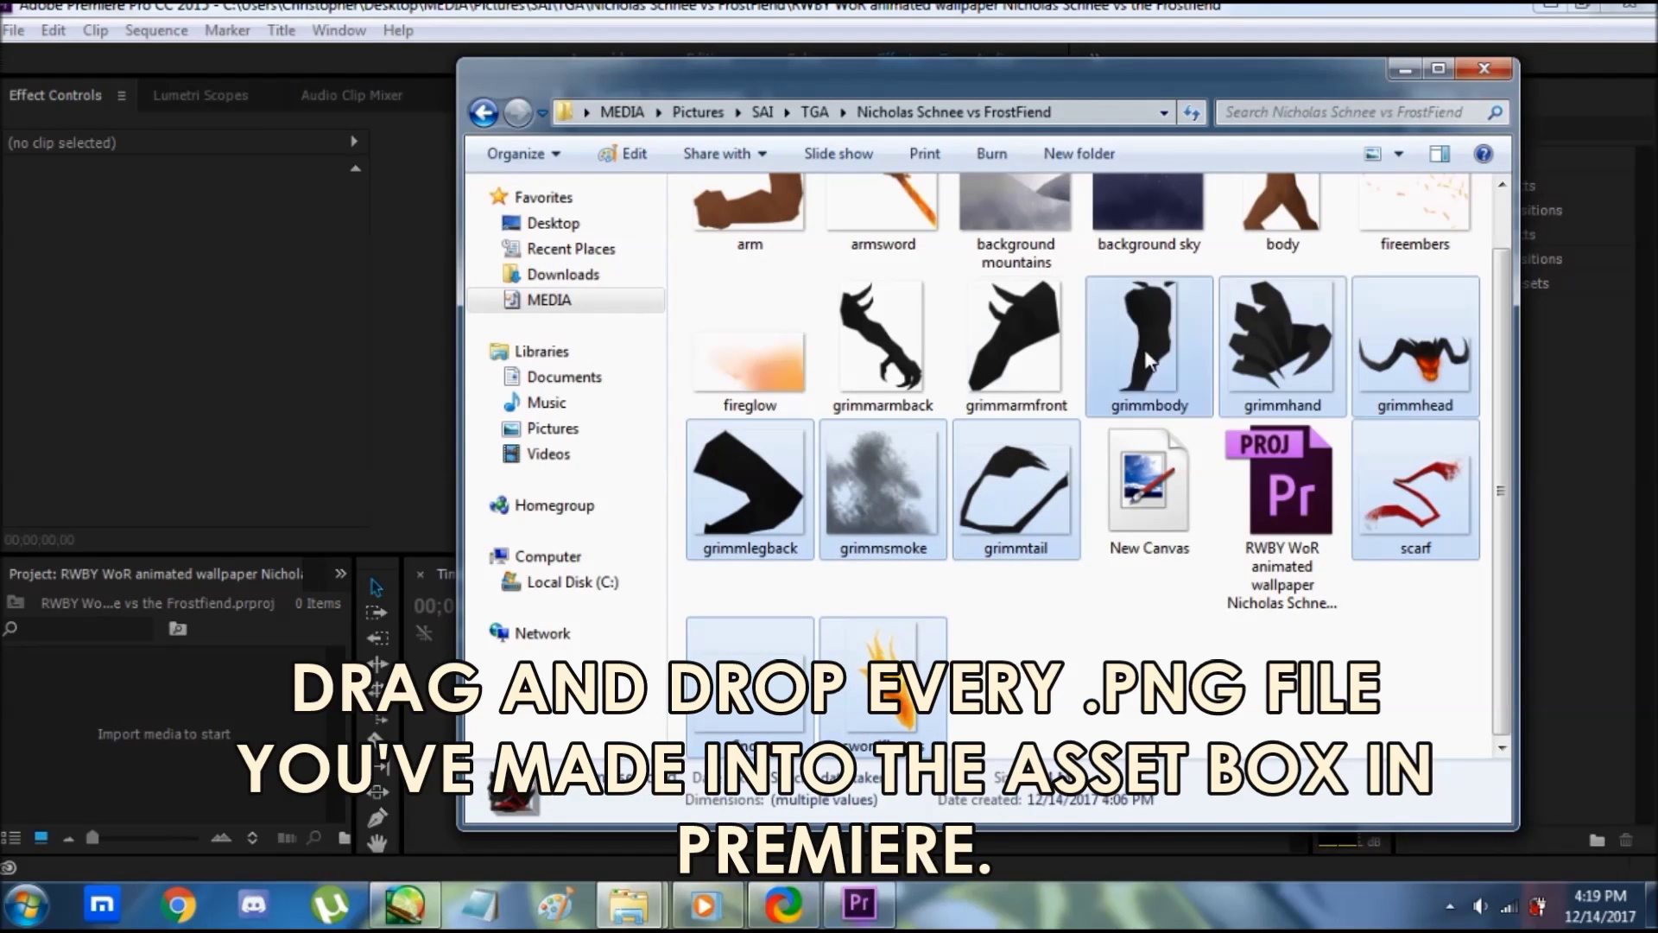
left_click(1015, 345, "ctrl")
left_click(883, 346, "ctrl")
left_click(750, 363, "ctrl")
left_click(1415, 212, "ctrl")
scroll(1382, 225, "up", 1)
left_click(1283, 250, "ctrl")
left_click(1149, 260, "ctrl")
left_click(882, 259, "ctrl")
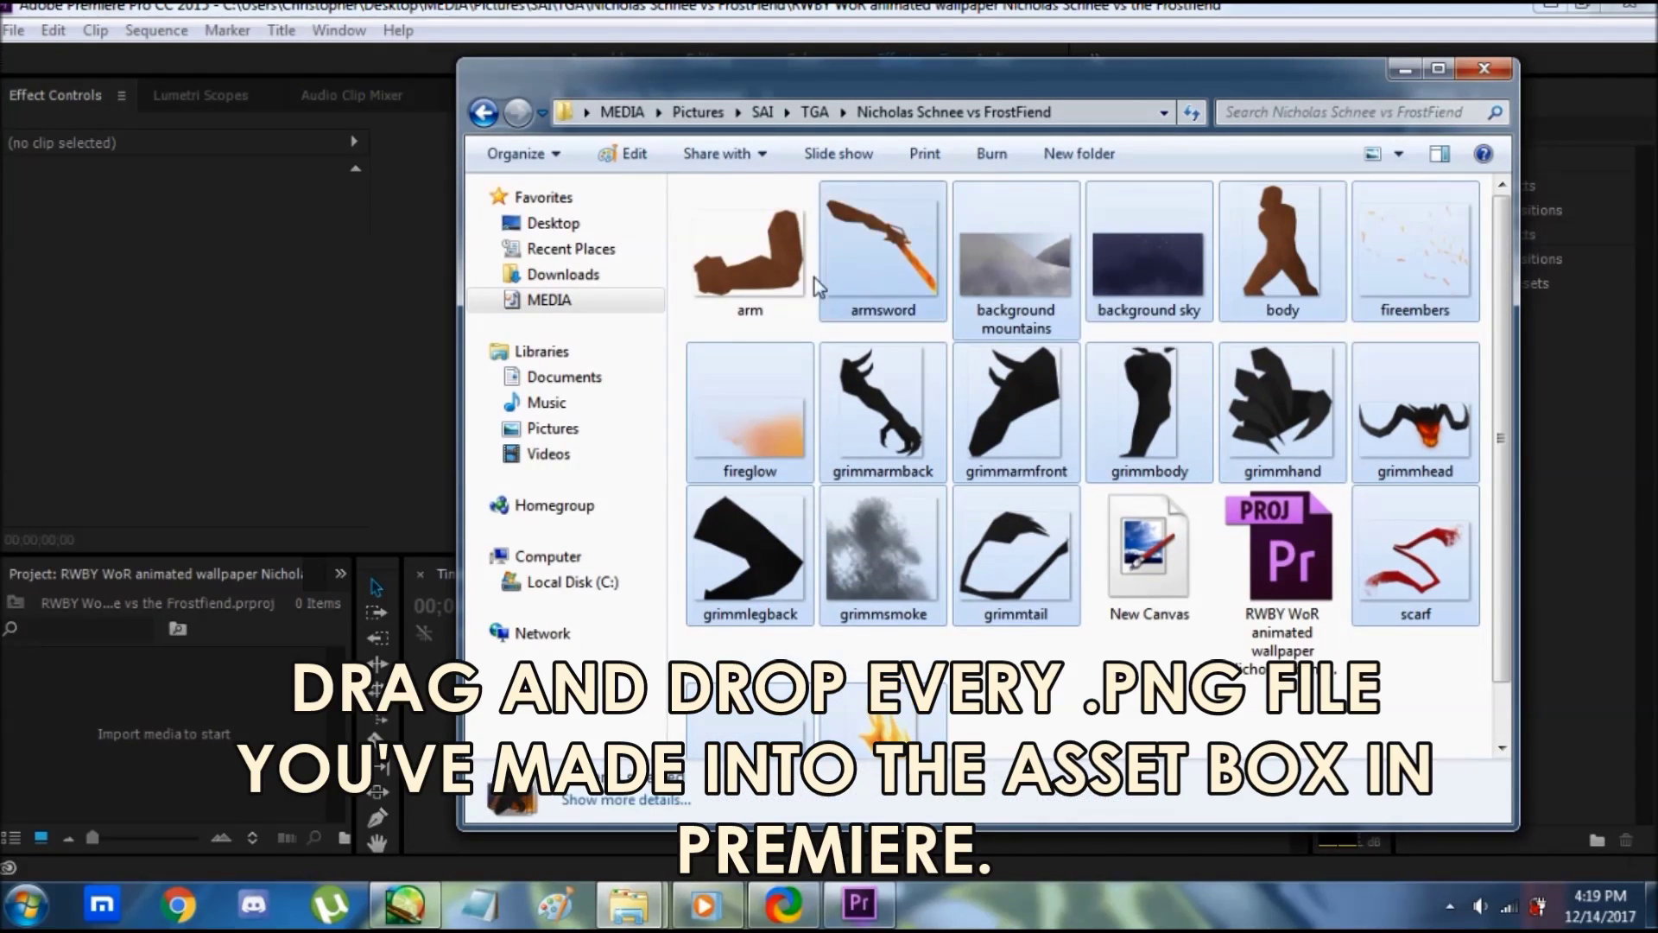
left_click(750, 259, "ctrl")
left_click(1016, 259, "ctrl")
left_click_drag(1016, 260, 195, 703)
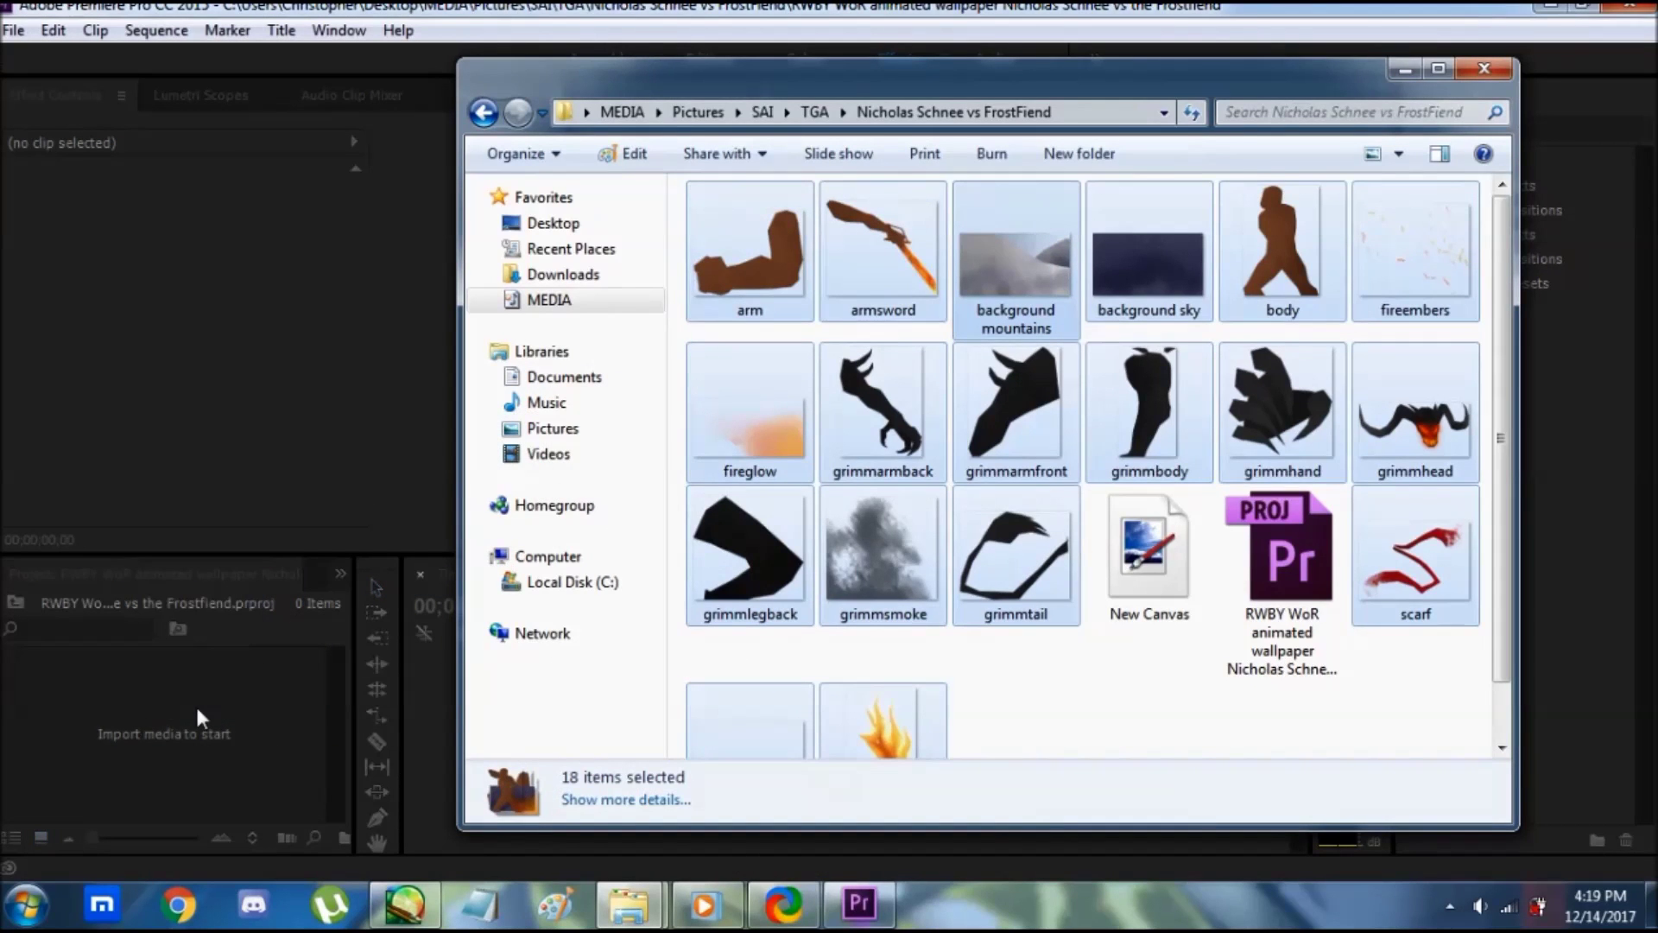
- Return to Premiere and place the finished full picture on track V4 at the start of the background sky sequence
left_click(404, 694)
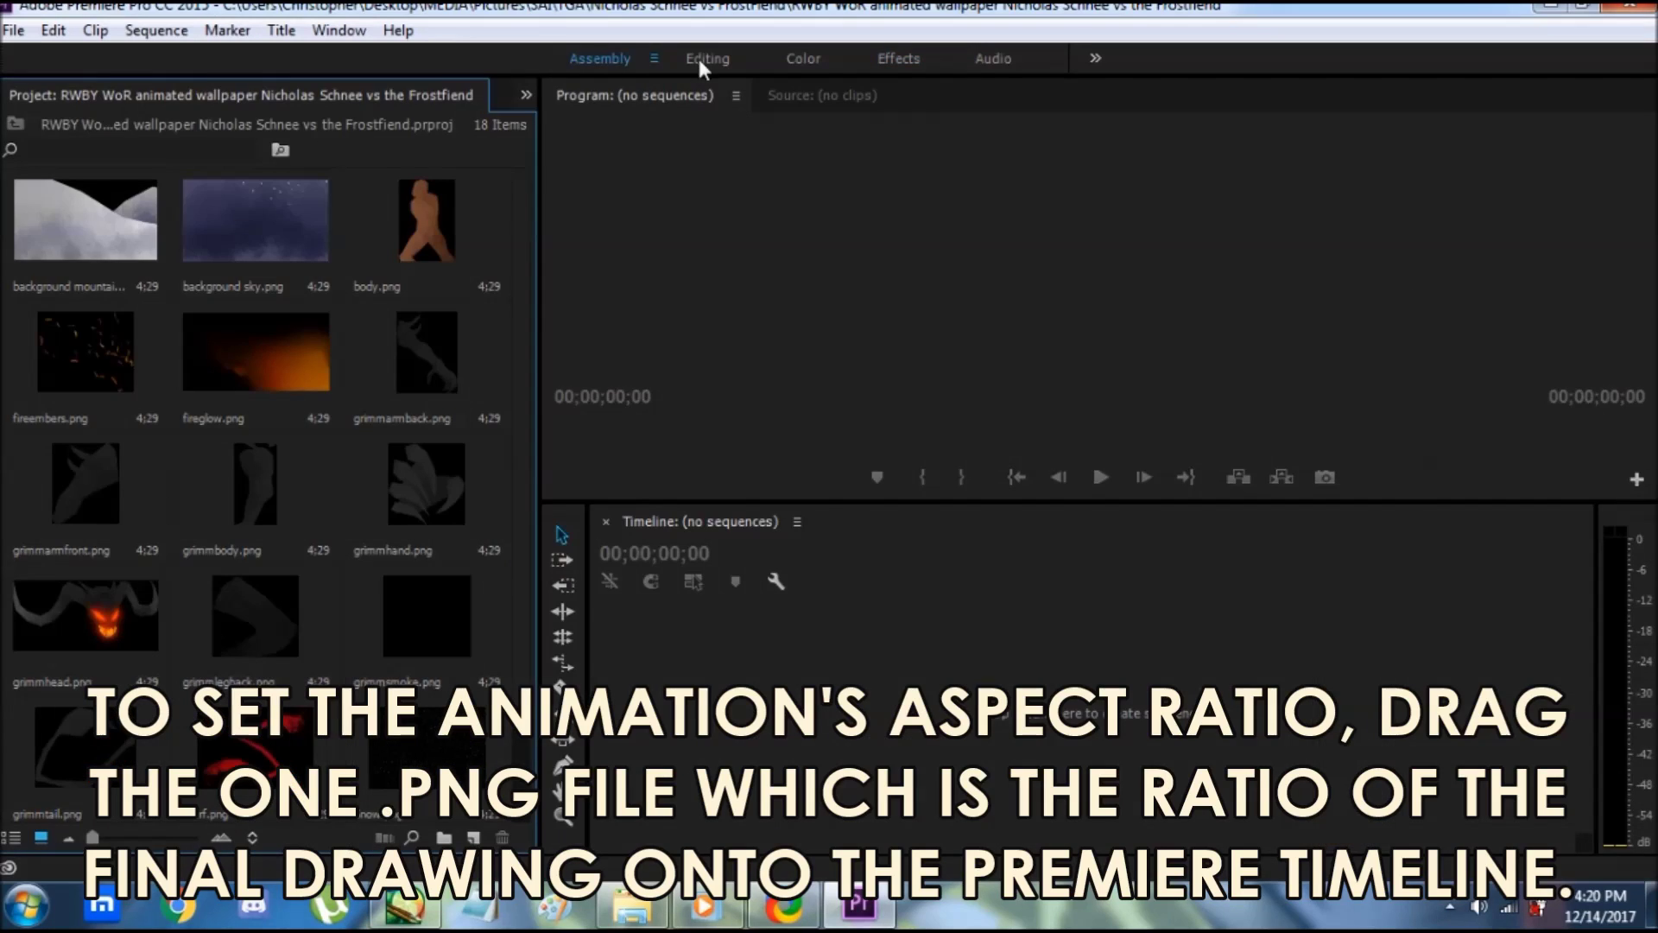
scroll(282, 240, "down", 5)
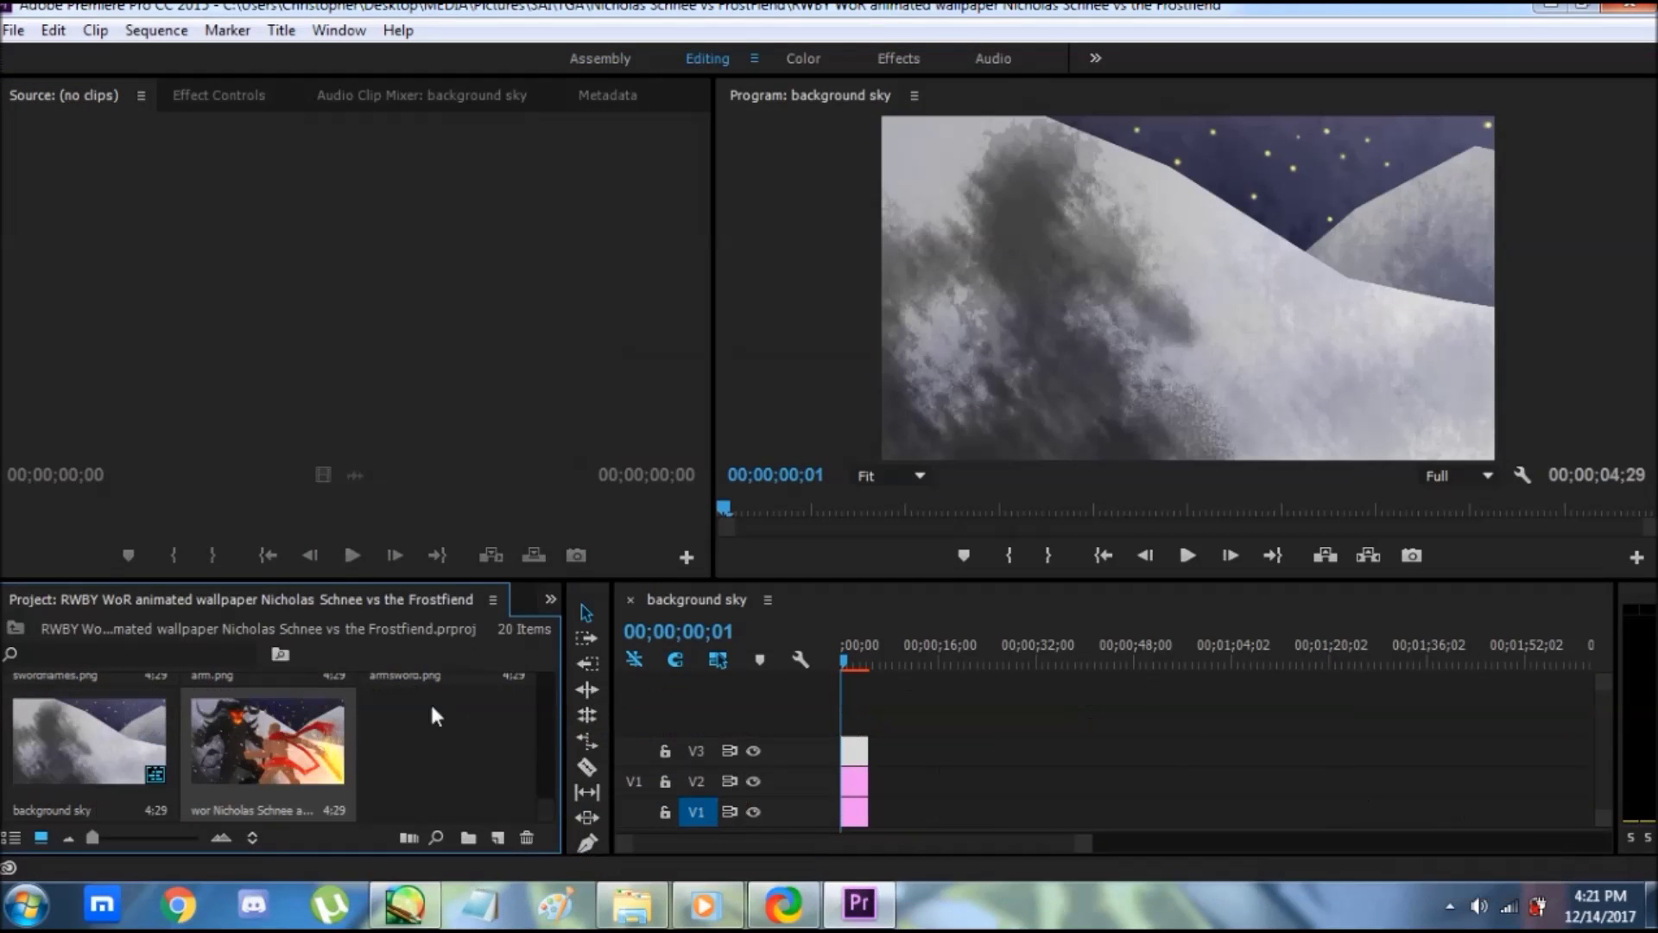
left_click_drag(275, 737, 855, 717)
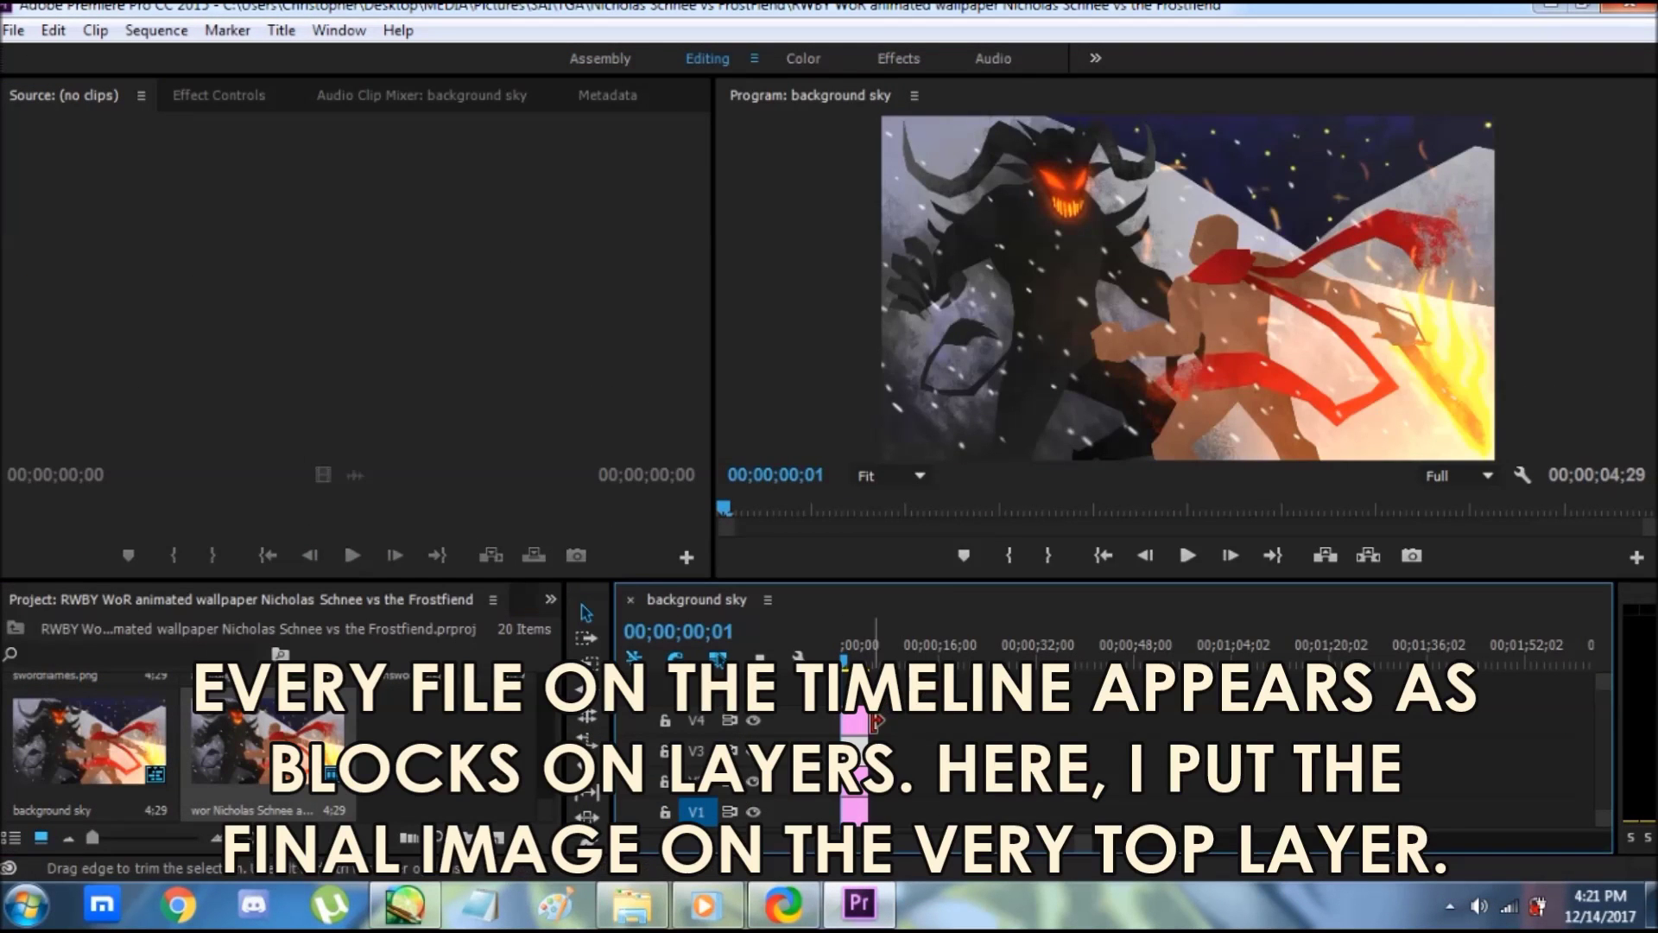
- Lower the full picture clip's opacity to 40% for use as a placement template
left_click(999, 448)
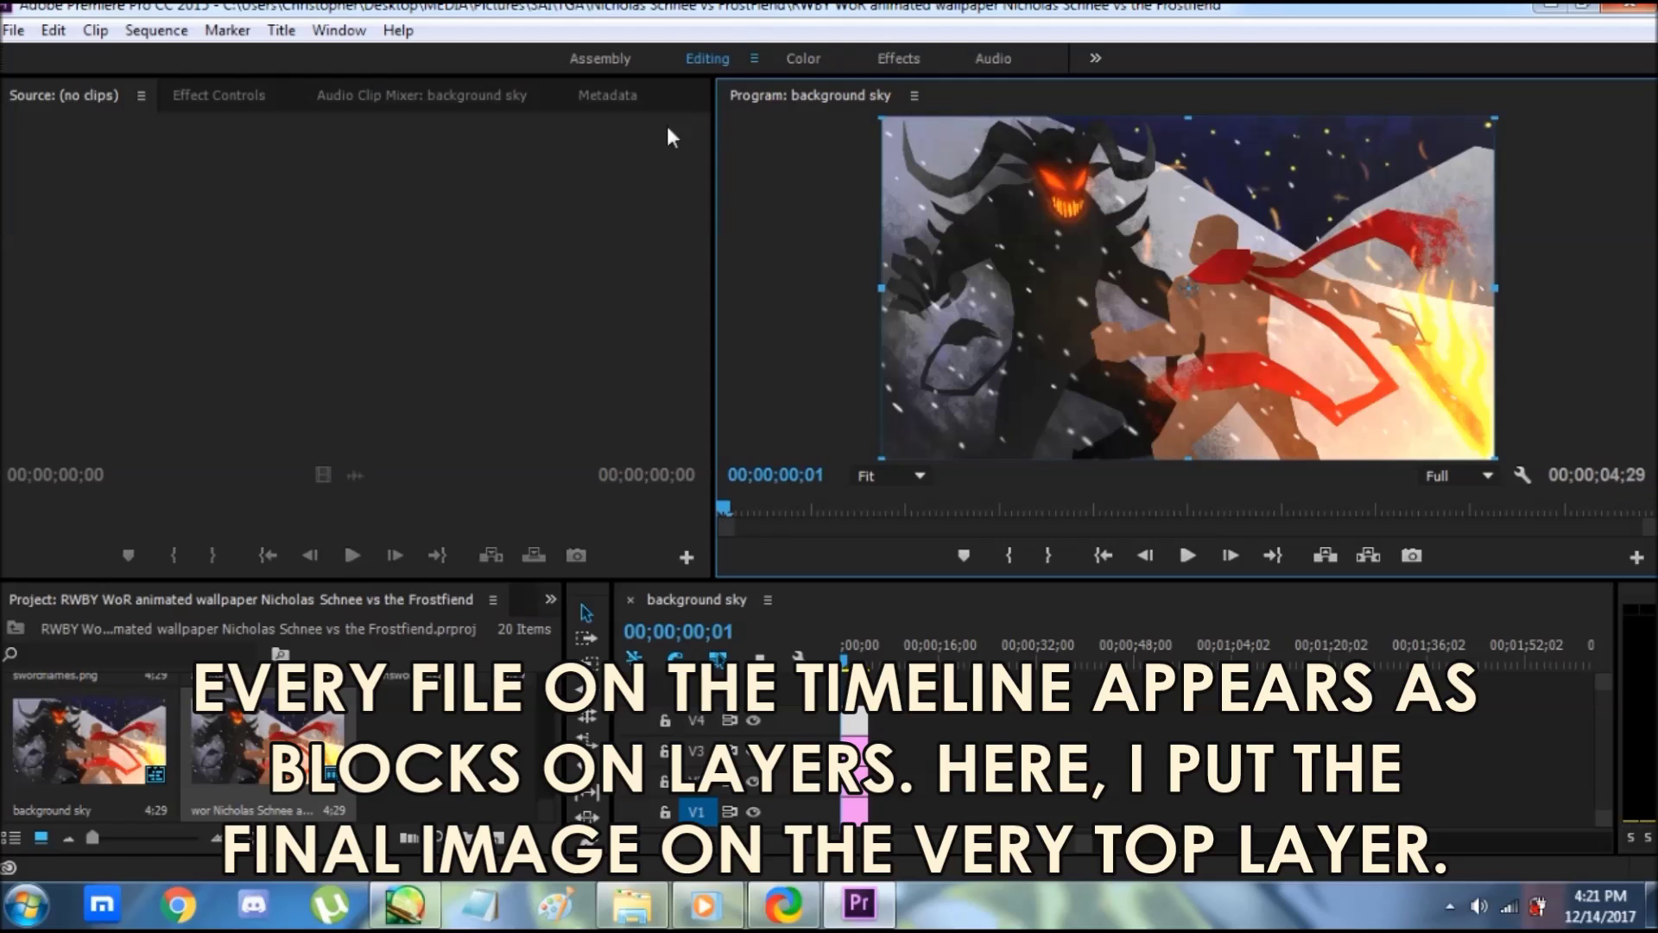
left_click(219, 95)
left_click(13, 194)
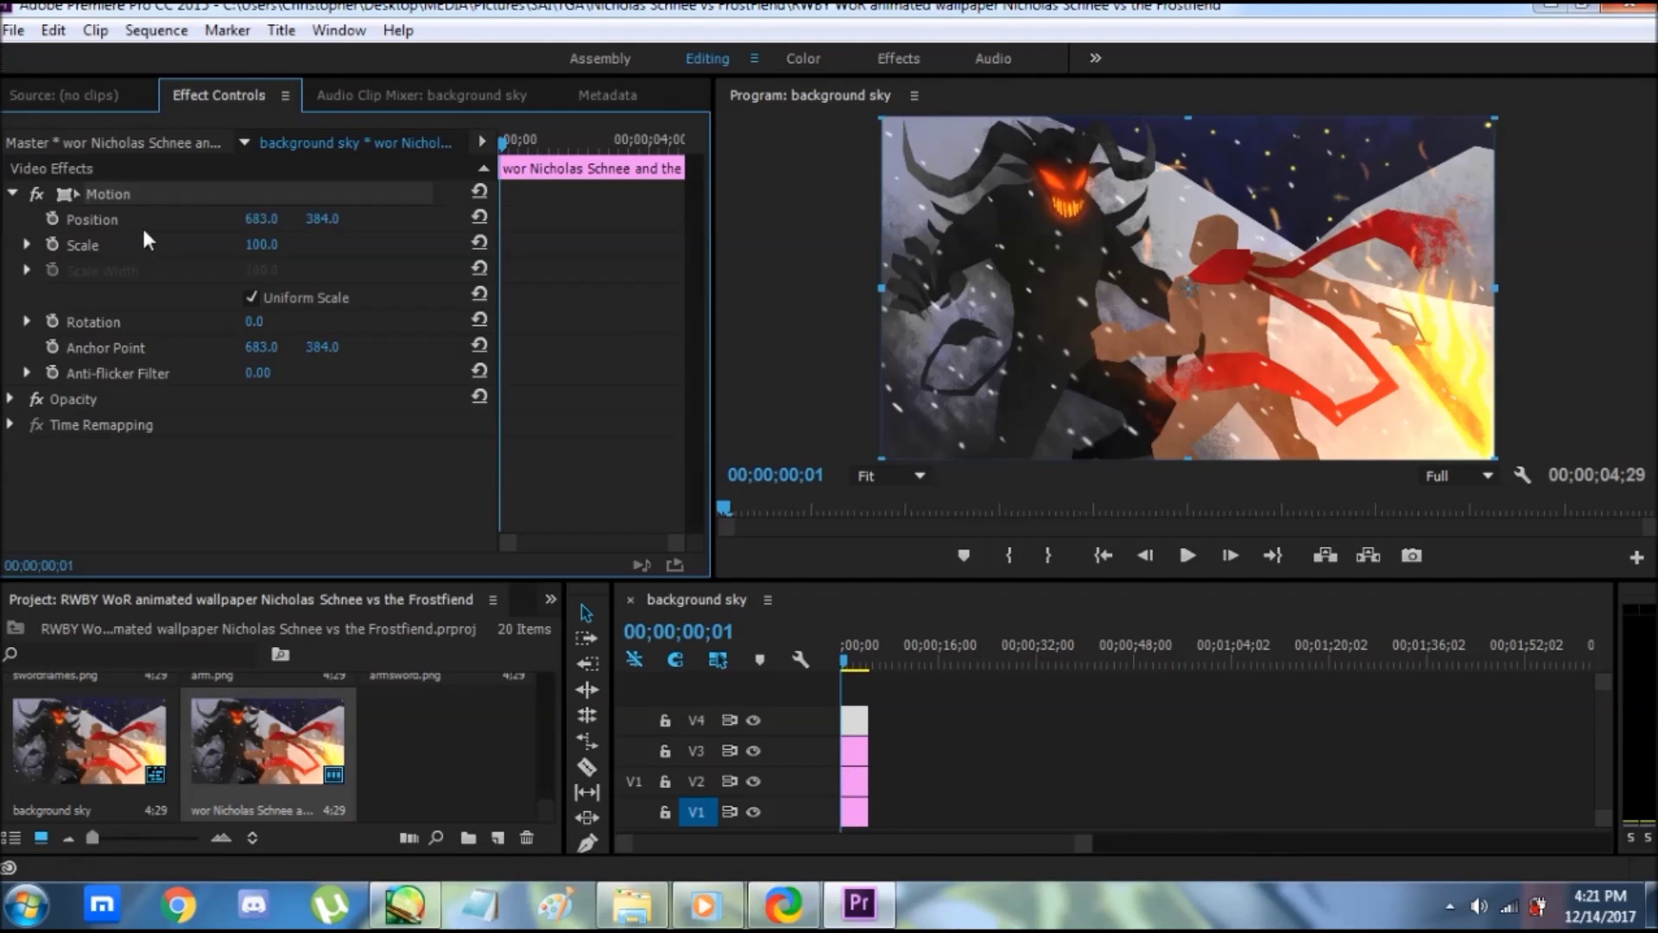
left_click(11, 398)
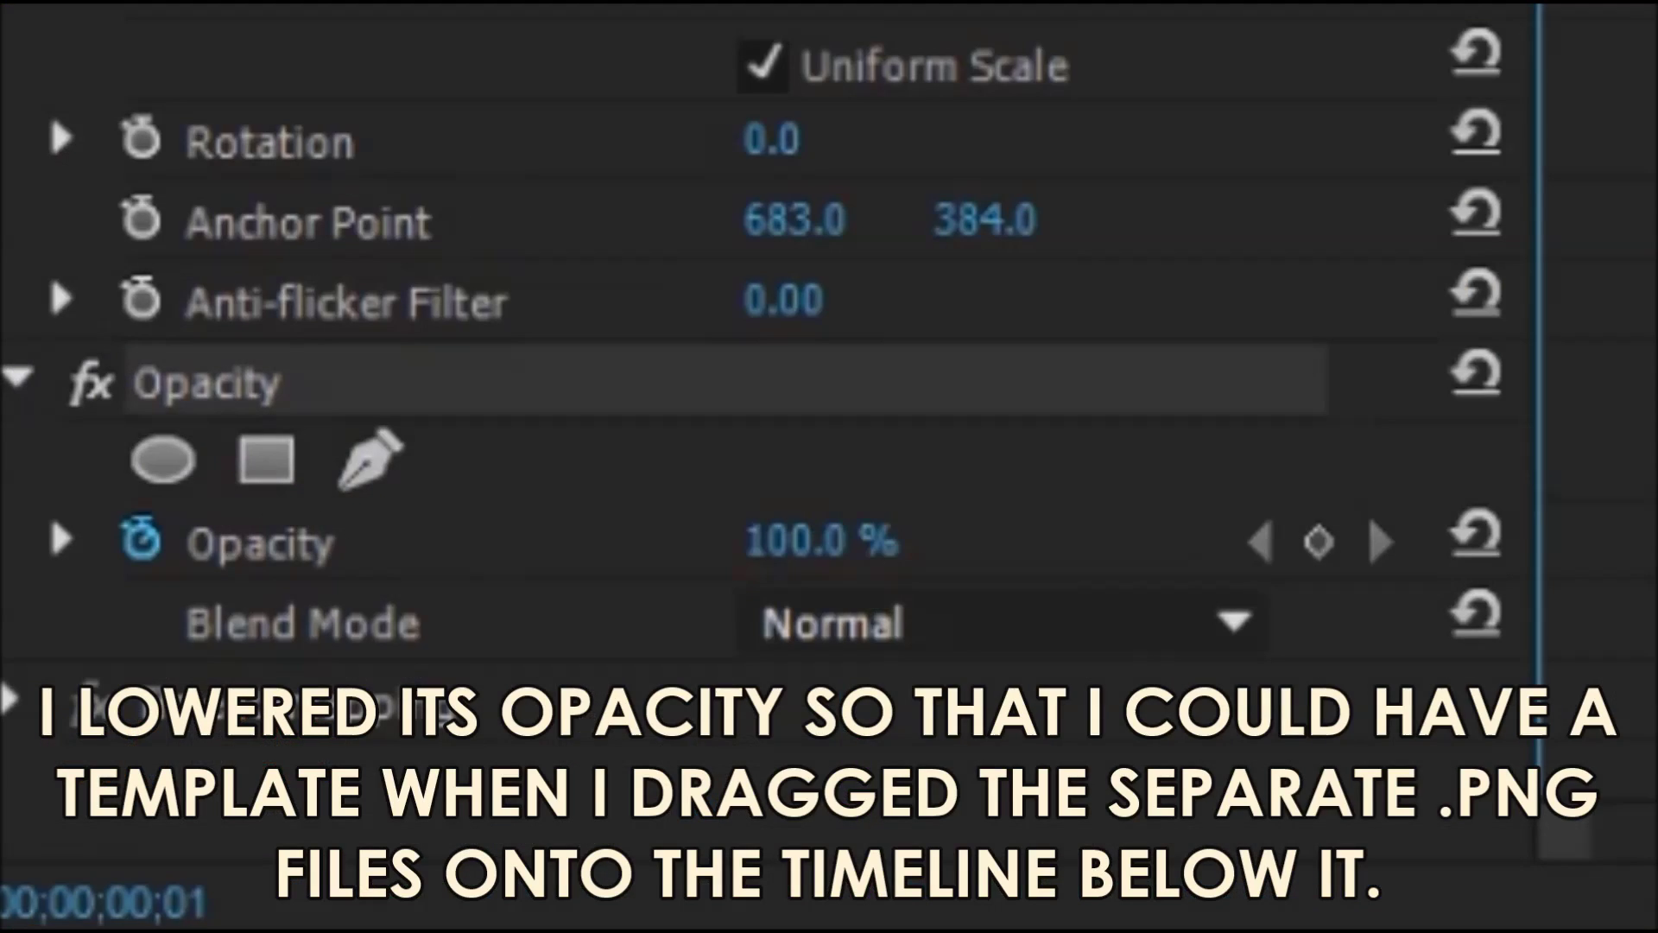
left_click_drag(809, 539, 748, 540)
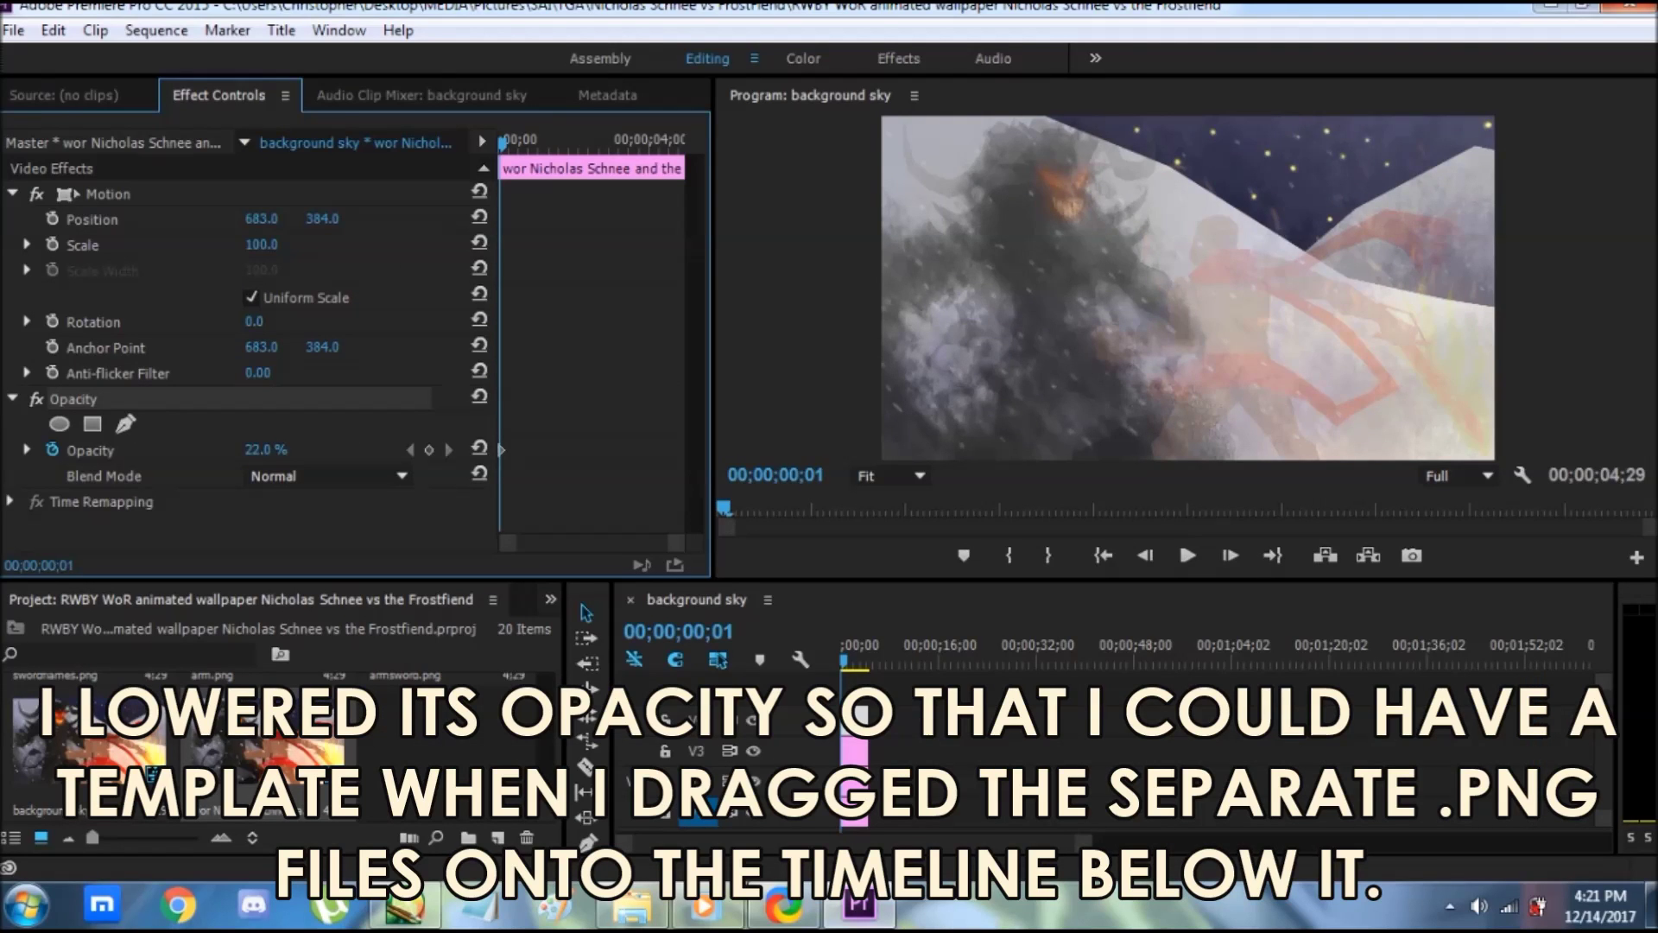
mouse_move(261, 450)
left_mouse_down()
mouse_move(246, 450)
mouse_move(276, 450)
left_mouse_up()
- Move the template clip up a track and place grimmtail.png on V4 beneath it
left_click_drag(861, 719, 848, 667)
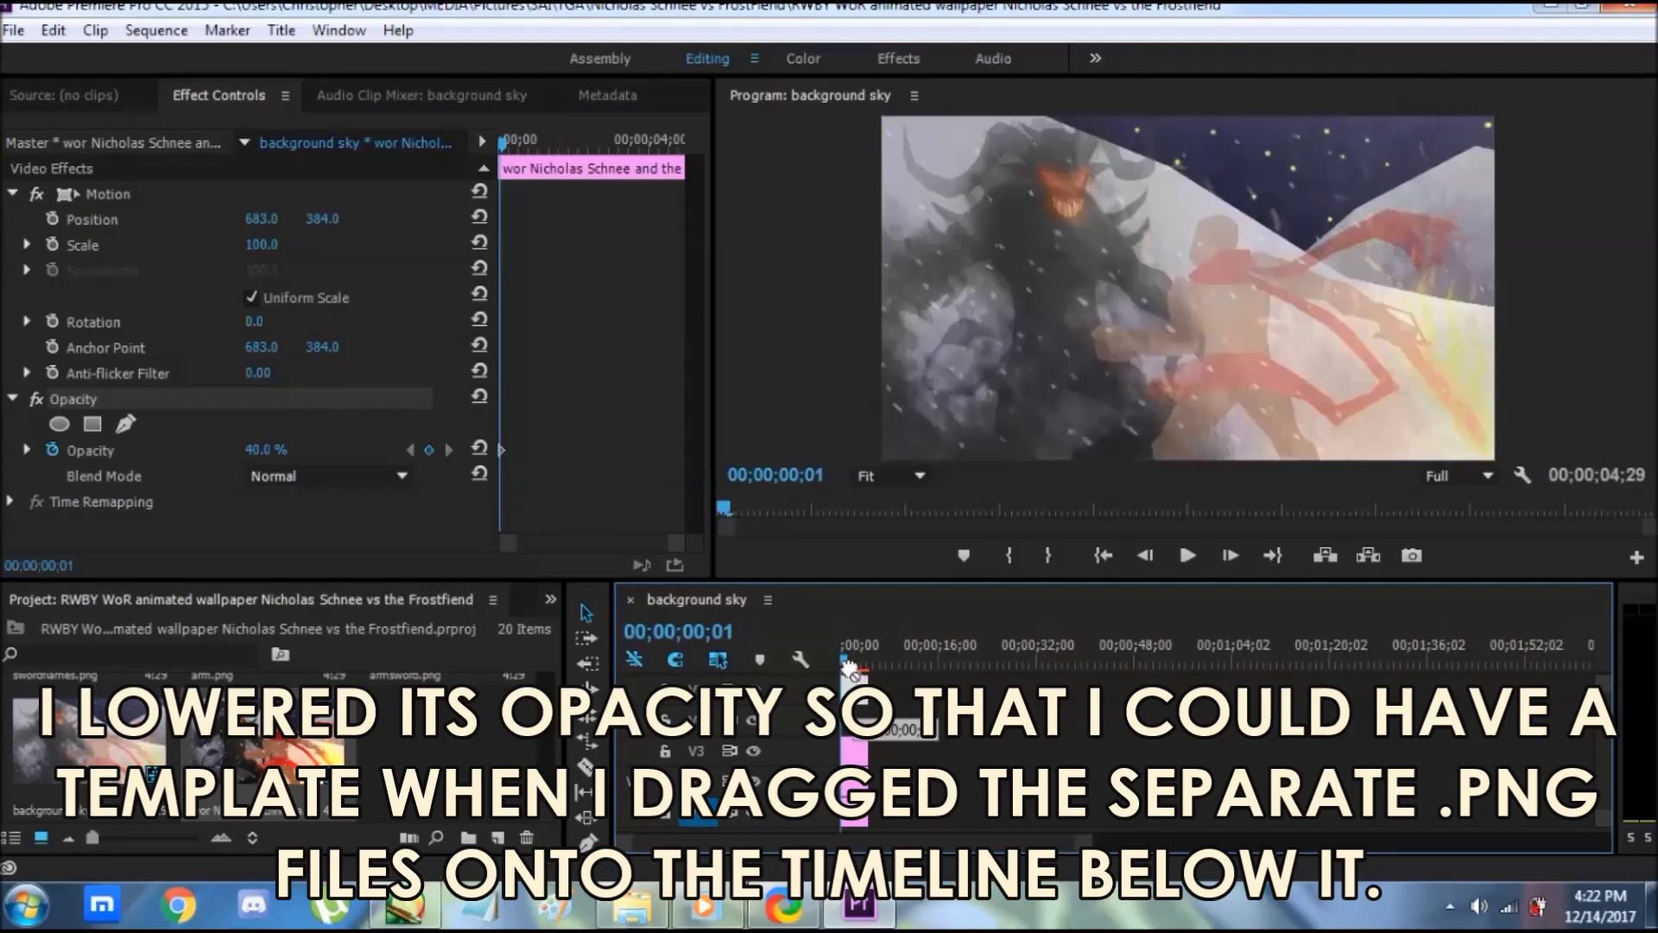
left_click(1604, 751)
left_click_drag(544, 807, 545, 763)
left_click_drag(90, 764, 848, 720)
left_click(859, 676)
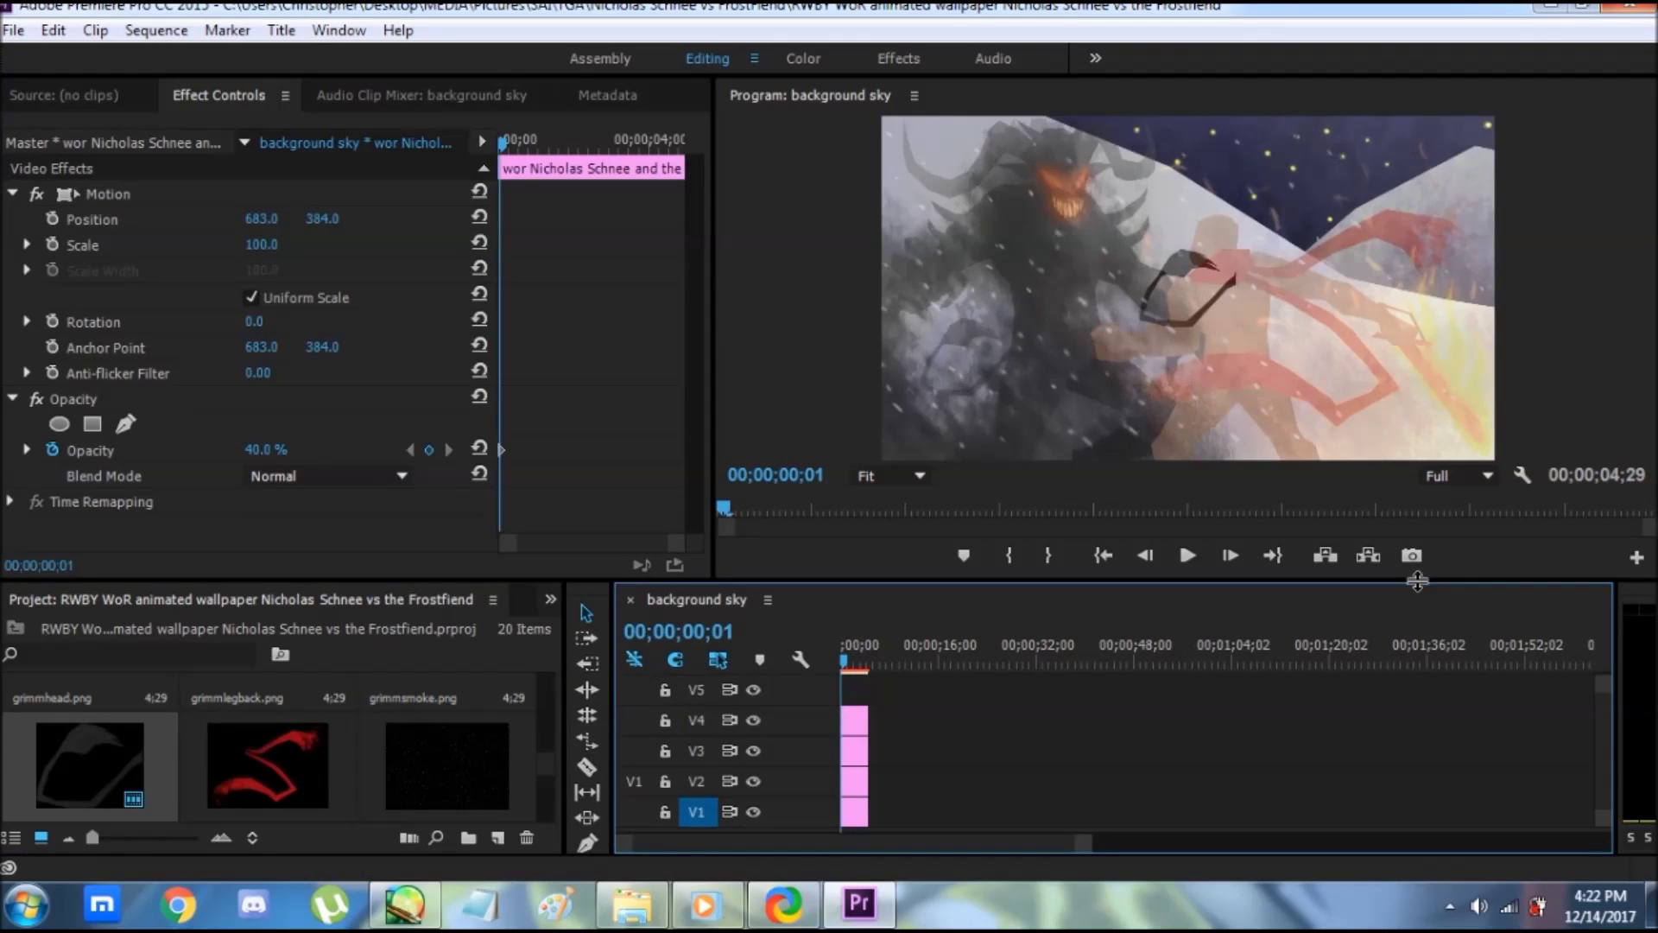
- Enlarge the timeline area, move the template clip up to track V12 and lock that track
left_click_drag(1417, 582, 1418, 207)
left_click_drag(852, 626, 851, 449)
left_click(665, 476)
- Place grimmlegback.png on V5, grimmbody.png on V7 and grimmarmback.png on V6 at the start of the sequence
left_click_drag(547, 574, 546, 483)
left_click_drag(268, 496, 854, 689)
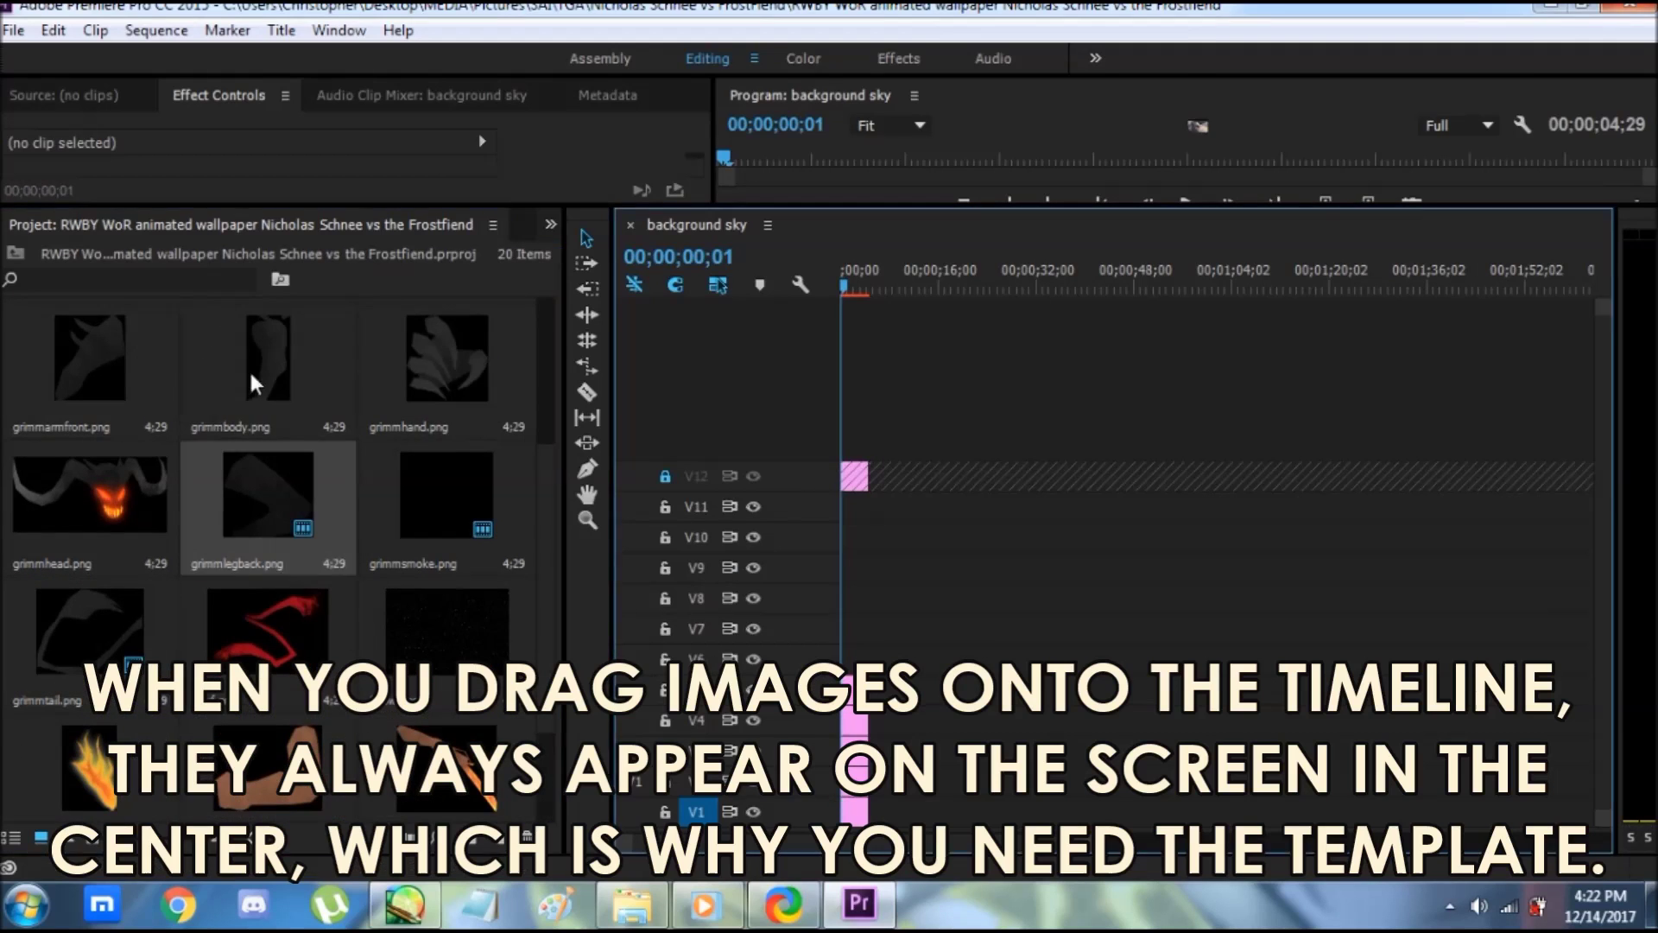
left_click_drag(259, 378, 854, 628)
scroll(441, 496, "up", 2)
left_click_drag(446, 371, 854, 659)
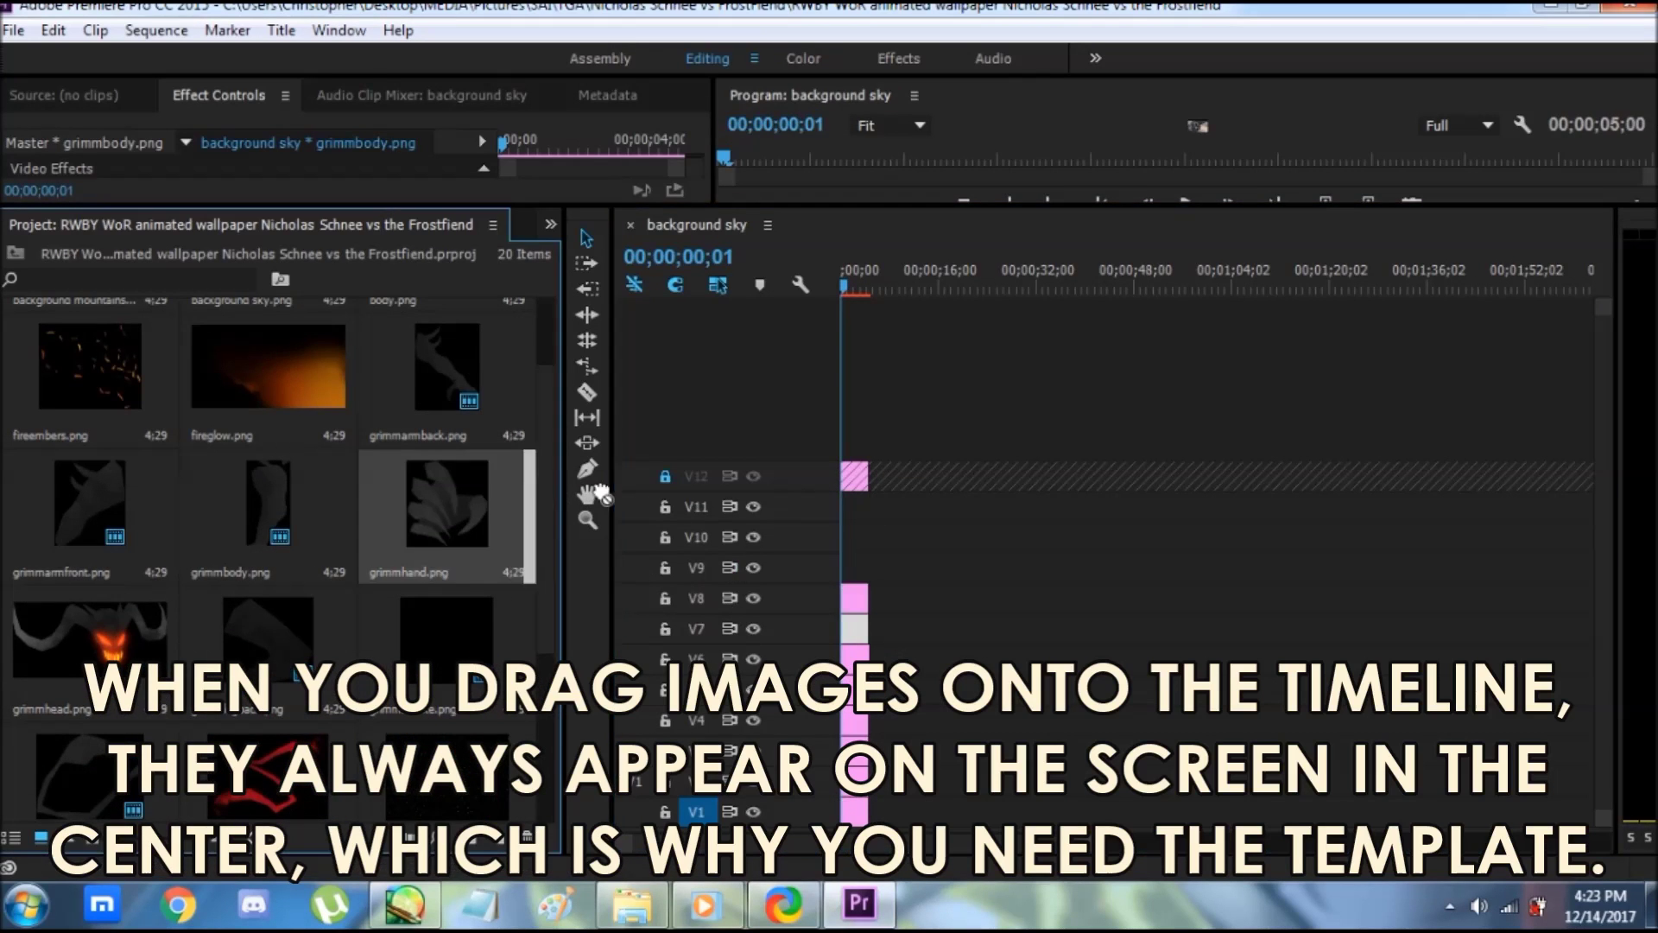
- Extend the background and creature clips below the template to about 52 seconds
left_click_drag(809, 206, 809, 593)
left_click_drag(1601, 782, 1600, 724)
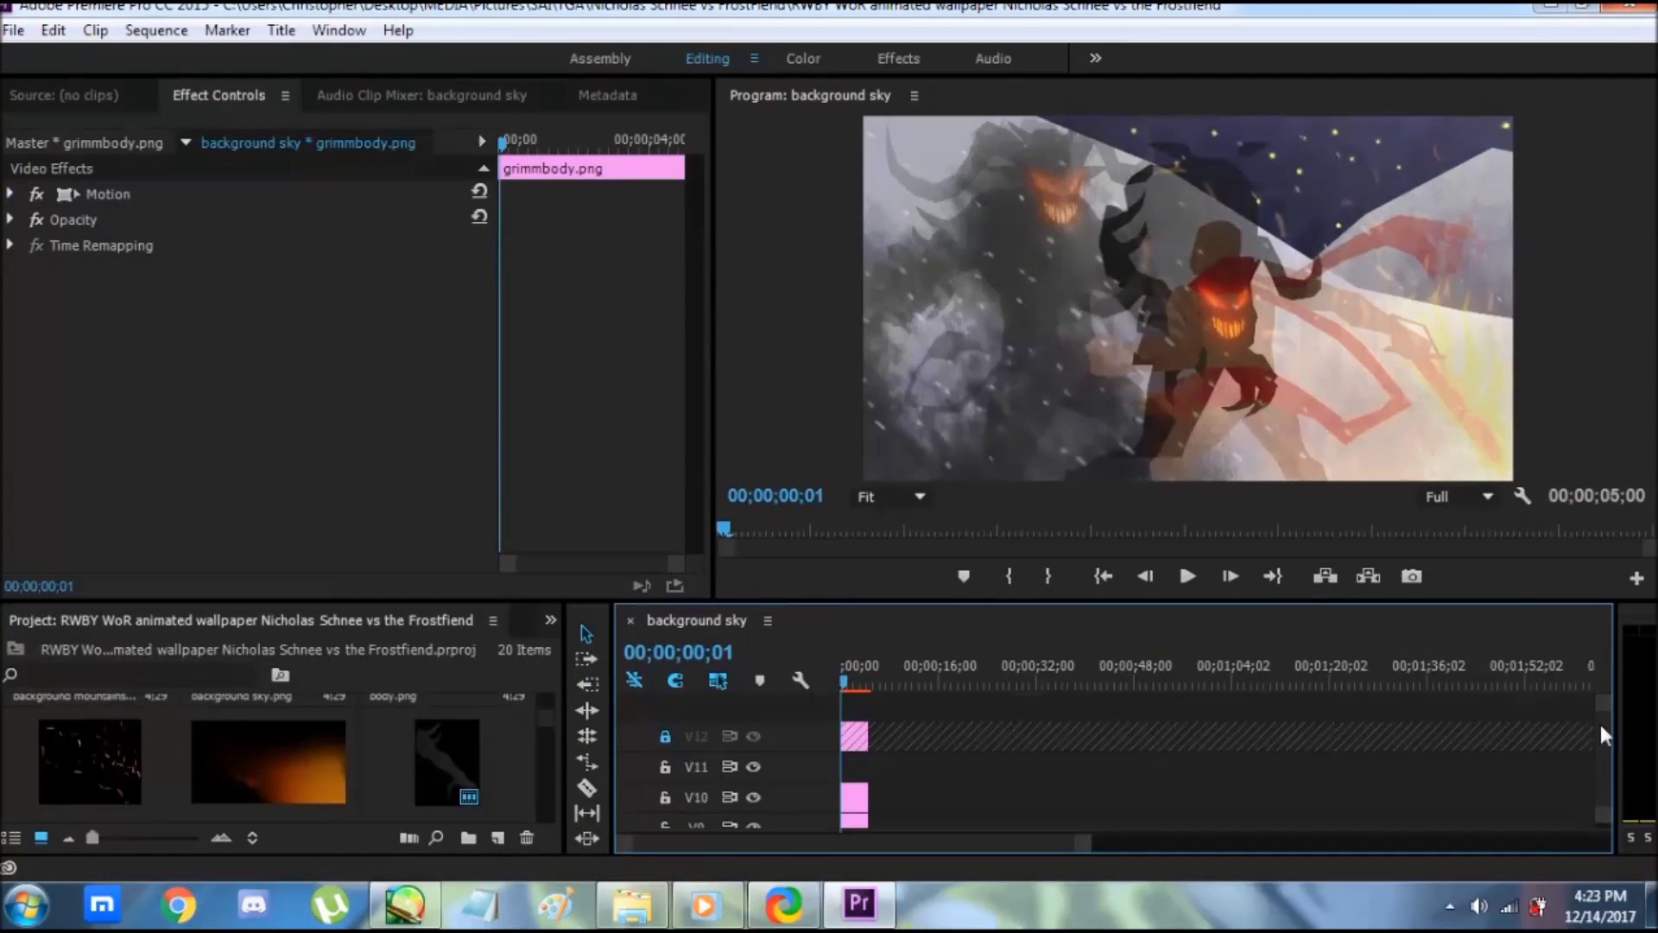
left_click_drag(905, 861, 905, 861)
left_click_drag(1007, 600, 1007, 170)
left_click_drag(903, 820, 1139, 533)
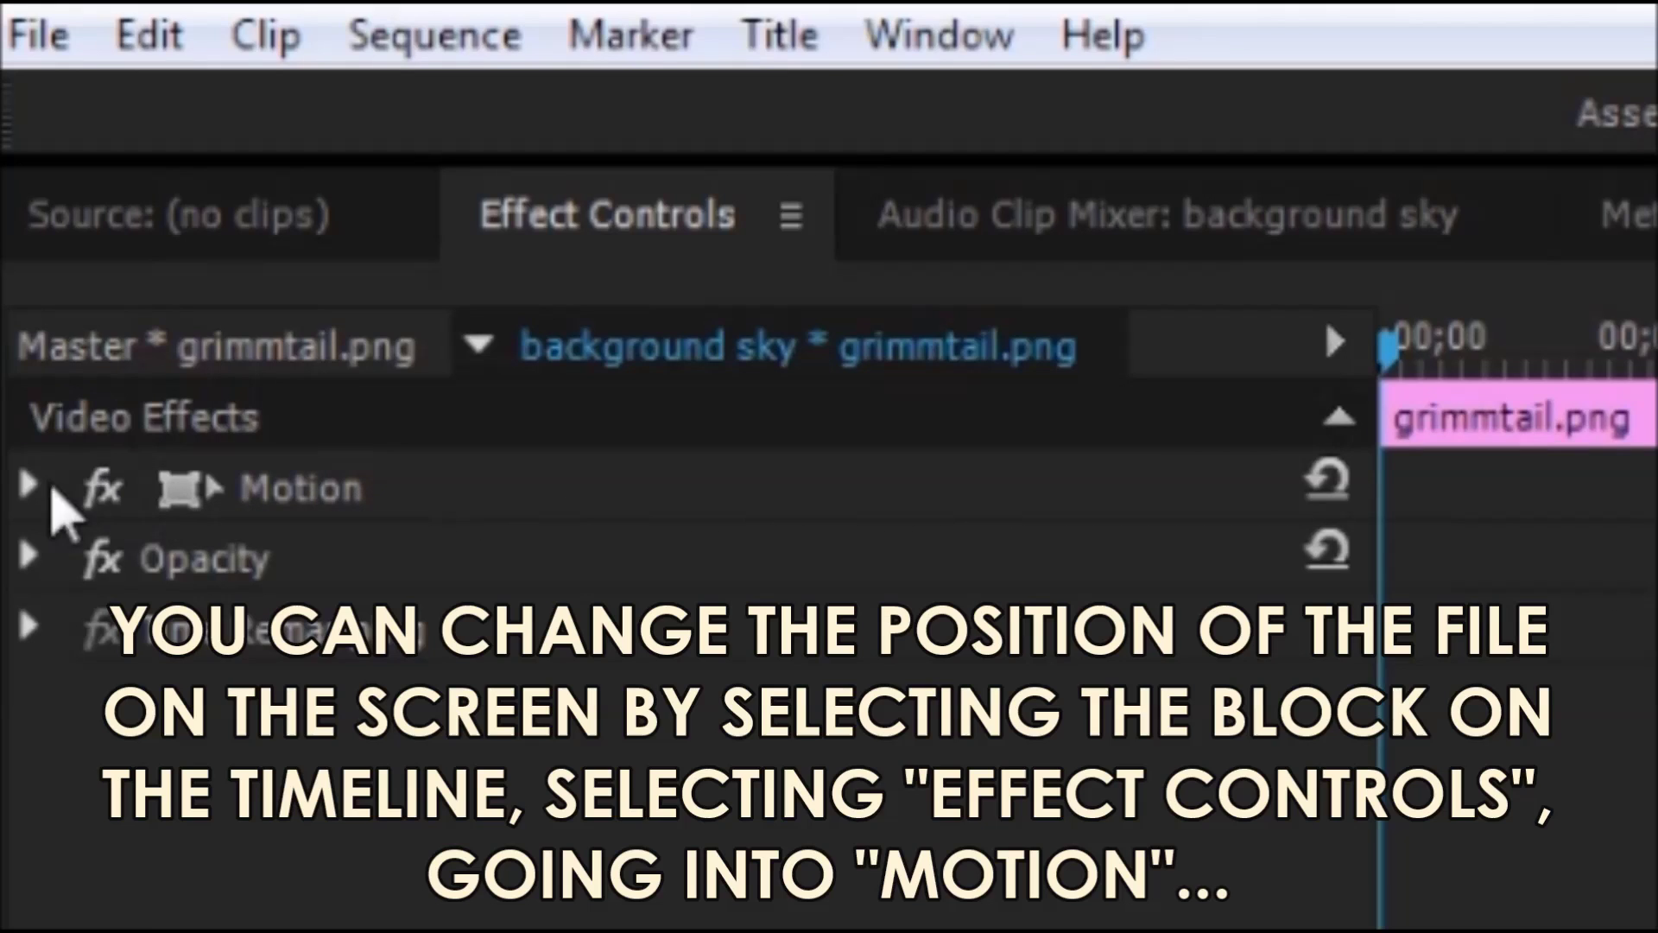
- Change the Motion positions of grimmtail.png and grimmlegback.png to match the creature's tail and back leg in the template
left_click(34, 488)
left_click_drag(740, 571, 5, 570)
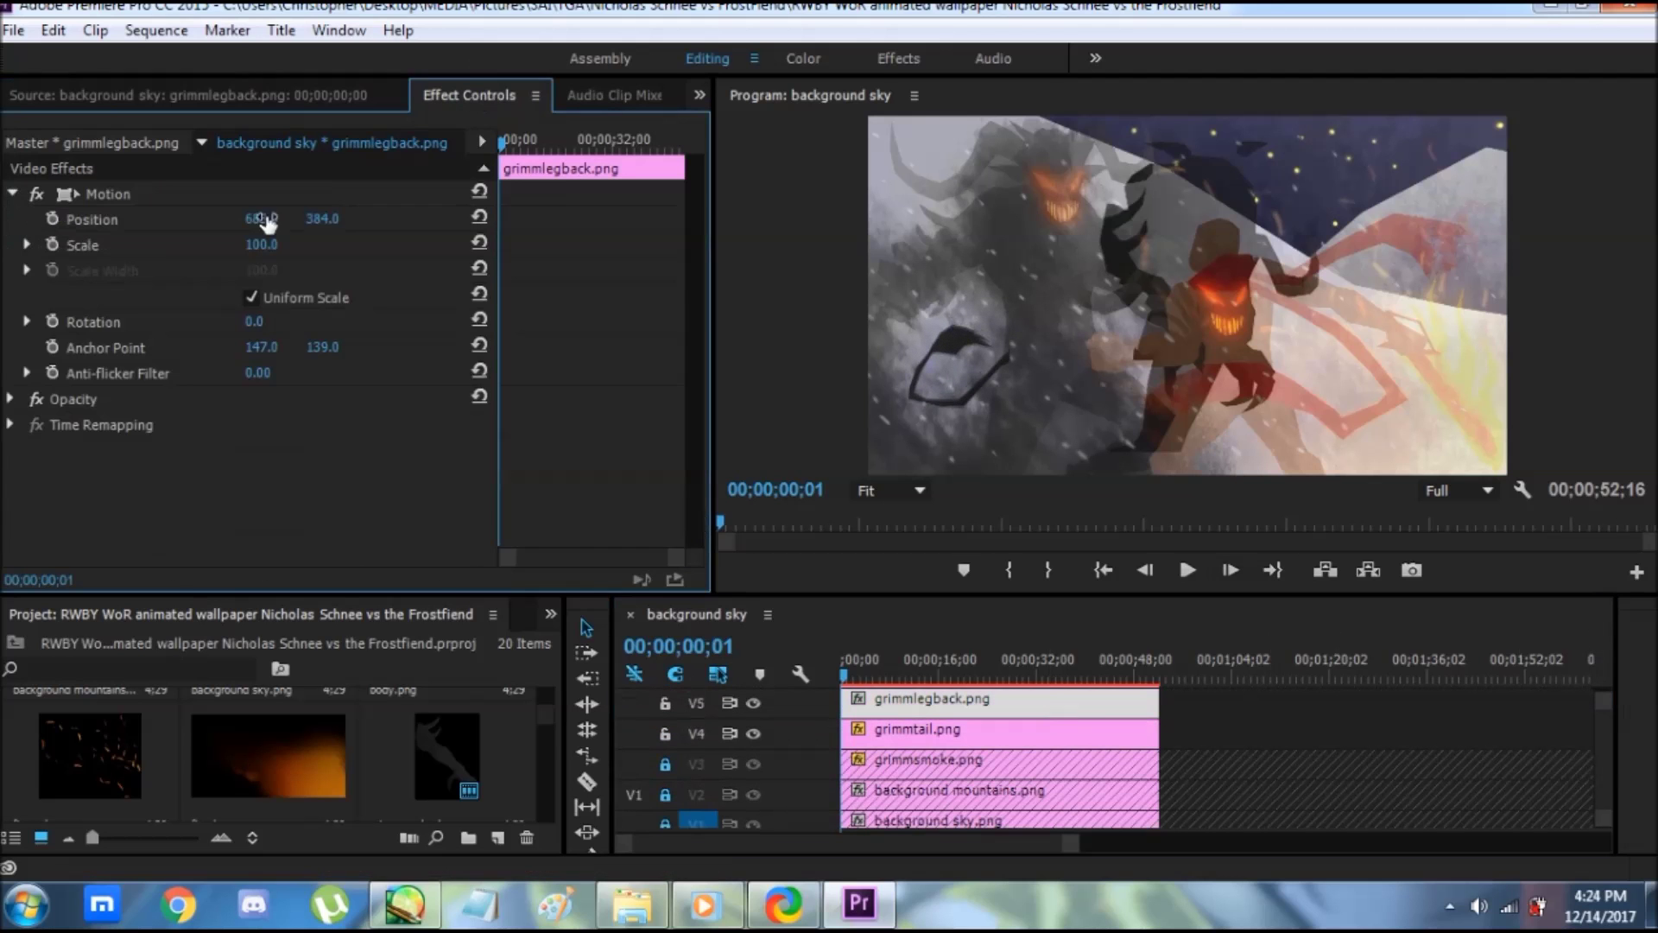
left_click(13, 195)
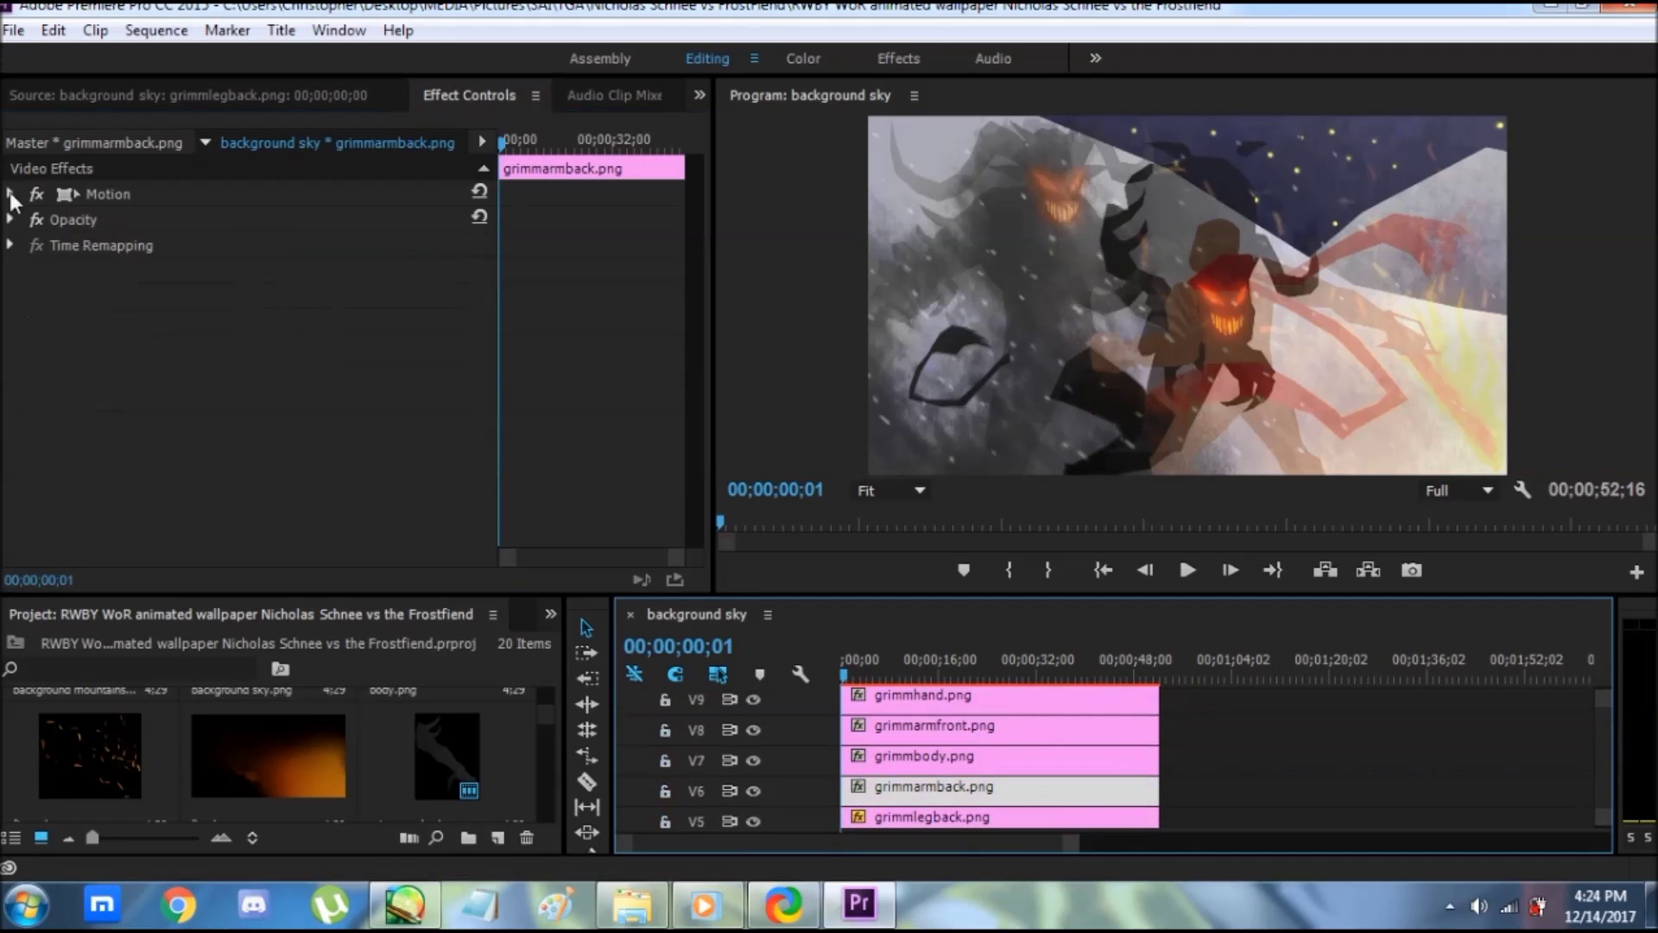
- Adjust the Motion positions of grimmarmback.png and grimmbody.png to line up with the creature in the template
left_click(12, 195)
left_click(1036, 757)
left_click(12, 195)
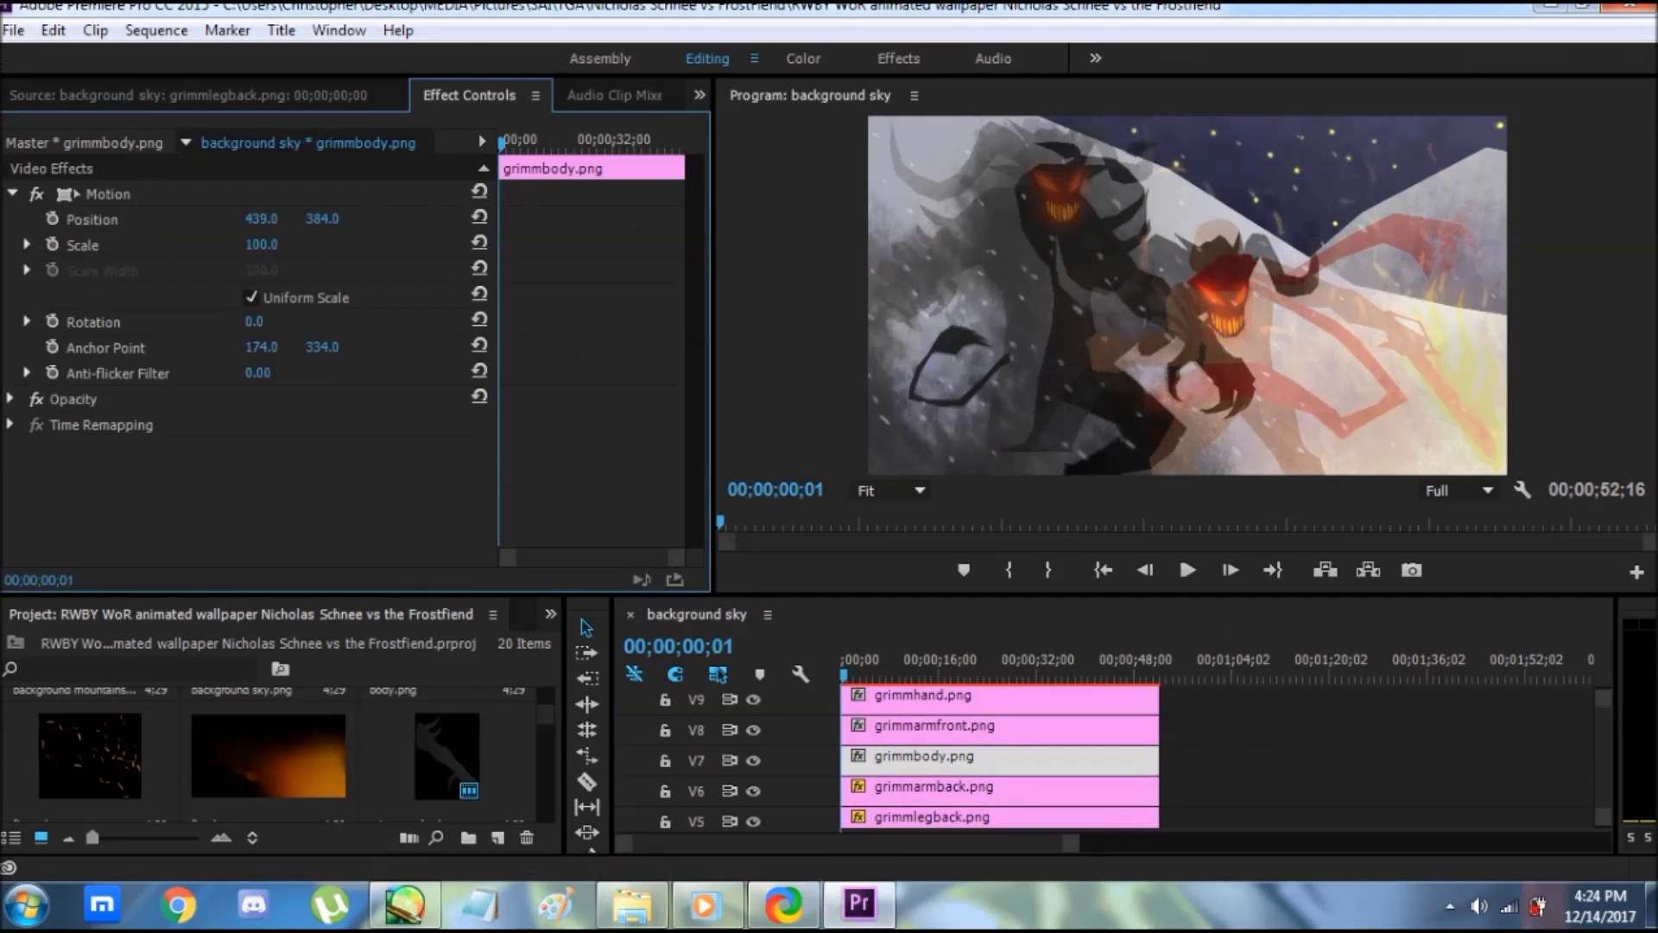
- Shift grimmarmfront.png and grimmhand.png through their Motion positions onto the creature's front arm and raised hand in the template
left_click(1037, 726)
left_click(12, 194)
left_click(1037, 696)
left_click(12, 194)
left_click_drag(262, 219, 18, 218)
left_click(1181, 734)
- Move grimmhead.png left and up through its Motion position onto the creature's head in the template
scroll(1181, 734, "up", 4)
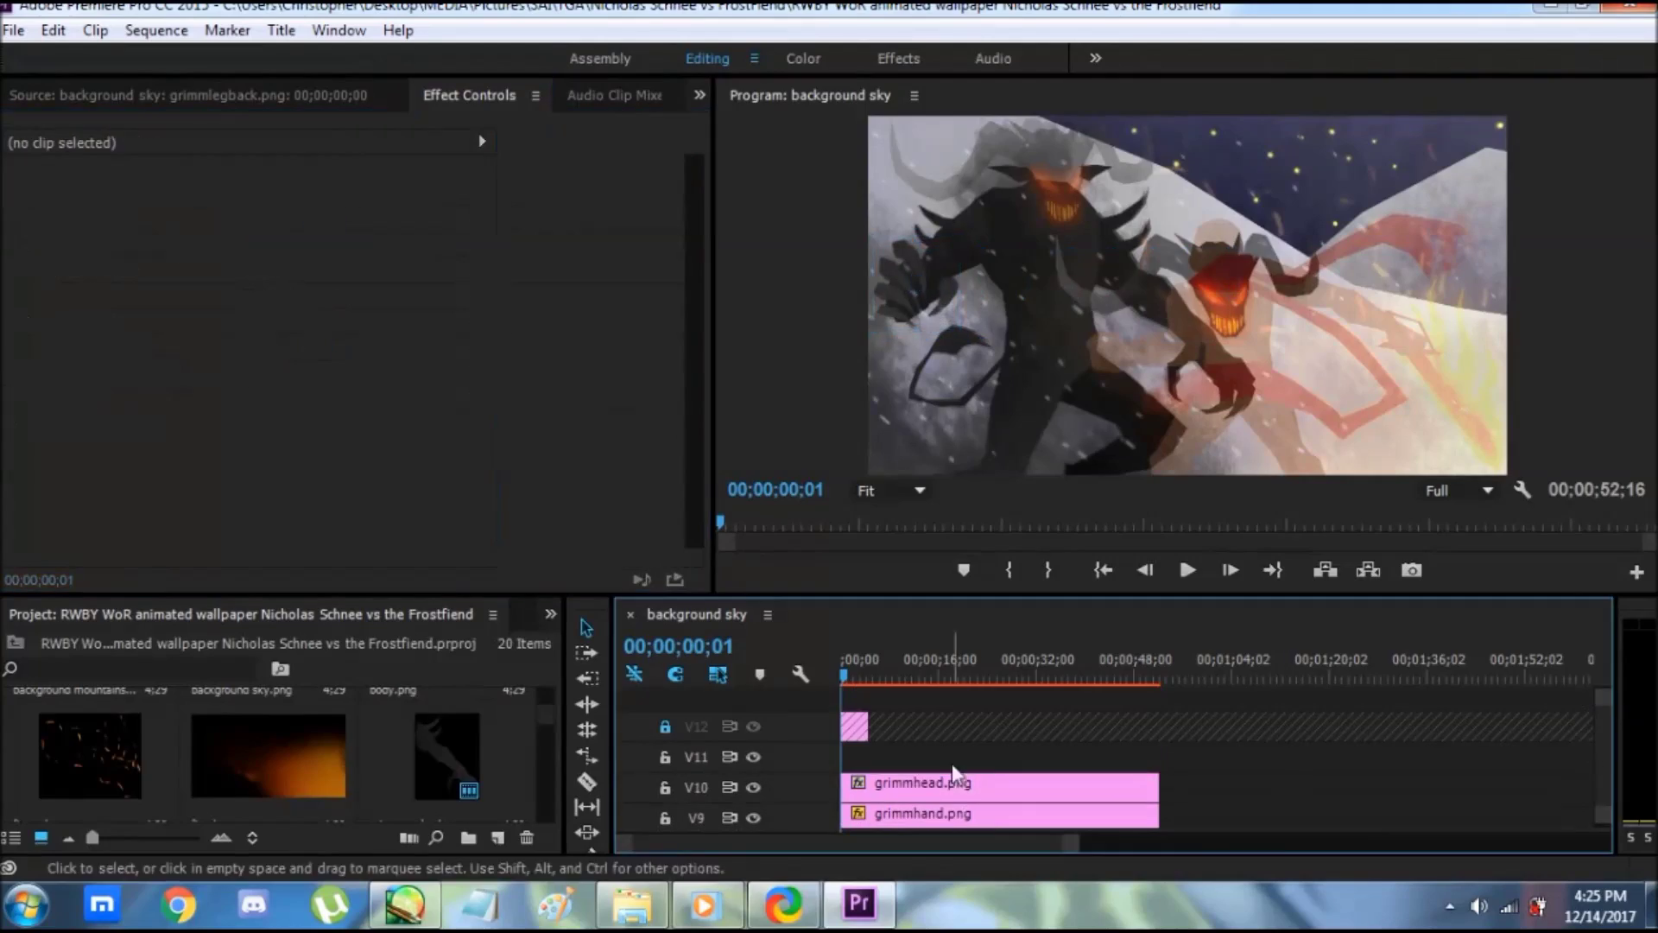
left_click(951, 783)
left_click_drag(262, 218, 17, 218)
left_click_drag(322, 219, 292, 218)
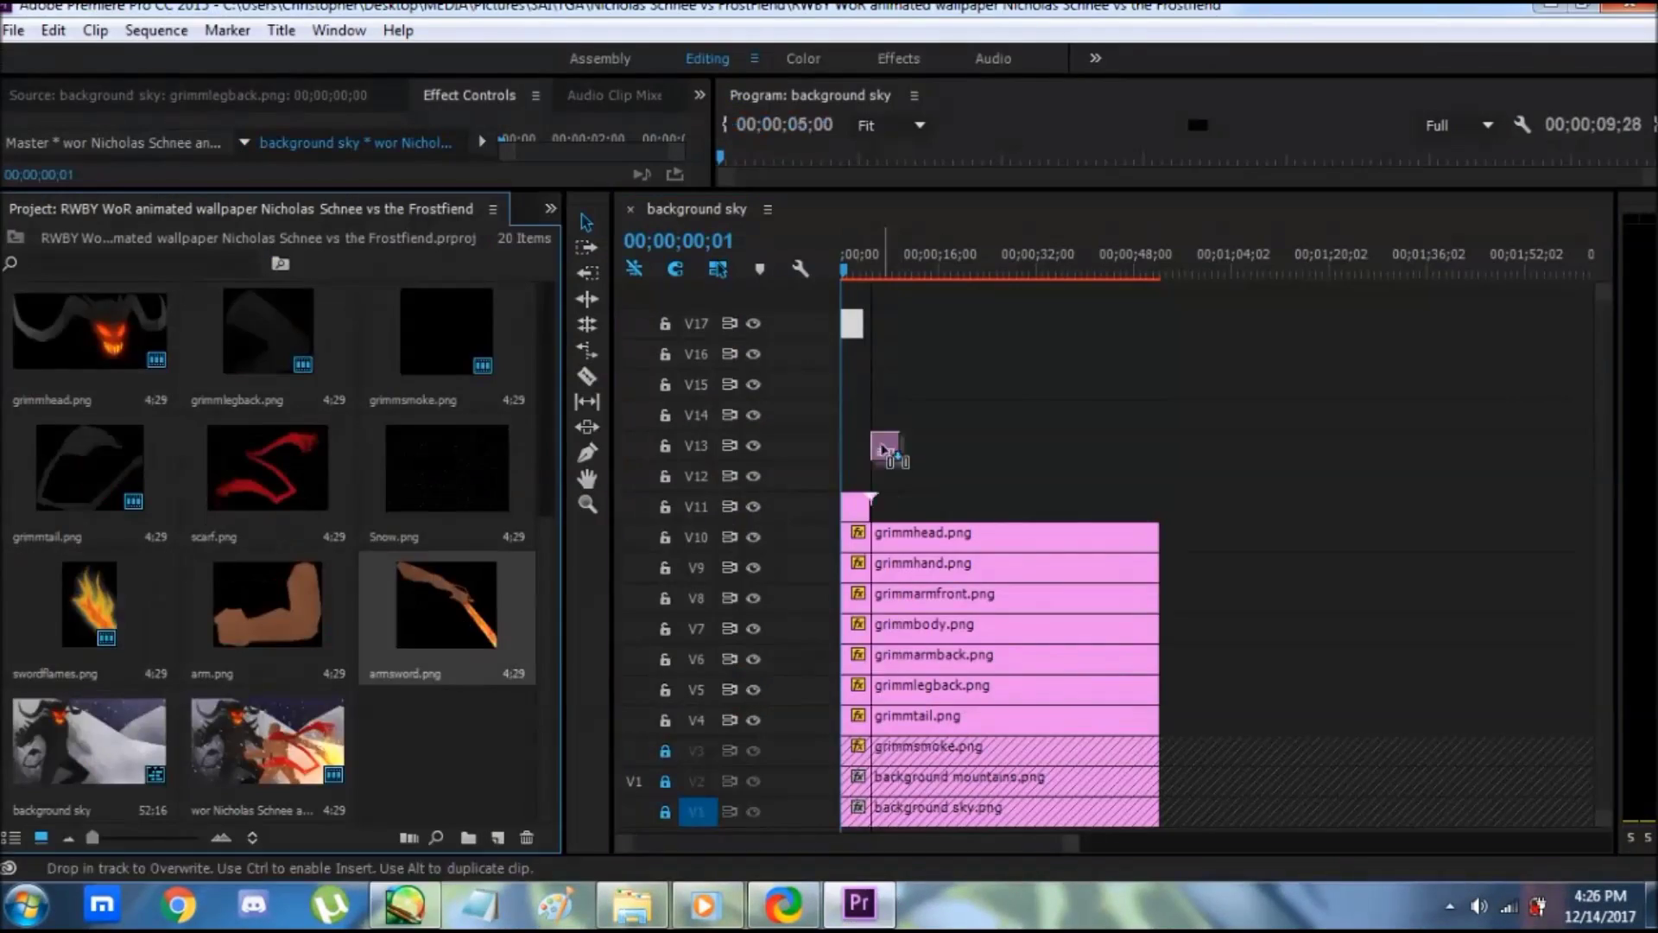
- Stack the hero, fire and snow clips on the tracks above grimmhead.png and extend them to about 52 seconds
scroll(533, 522, "down", 5)
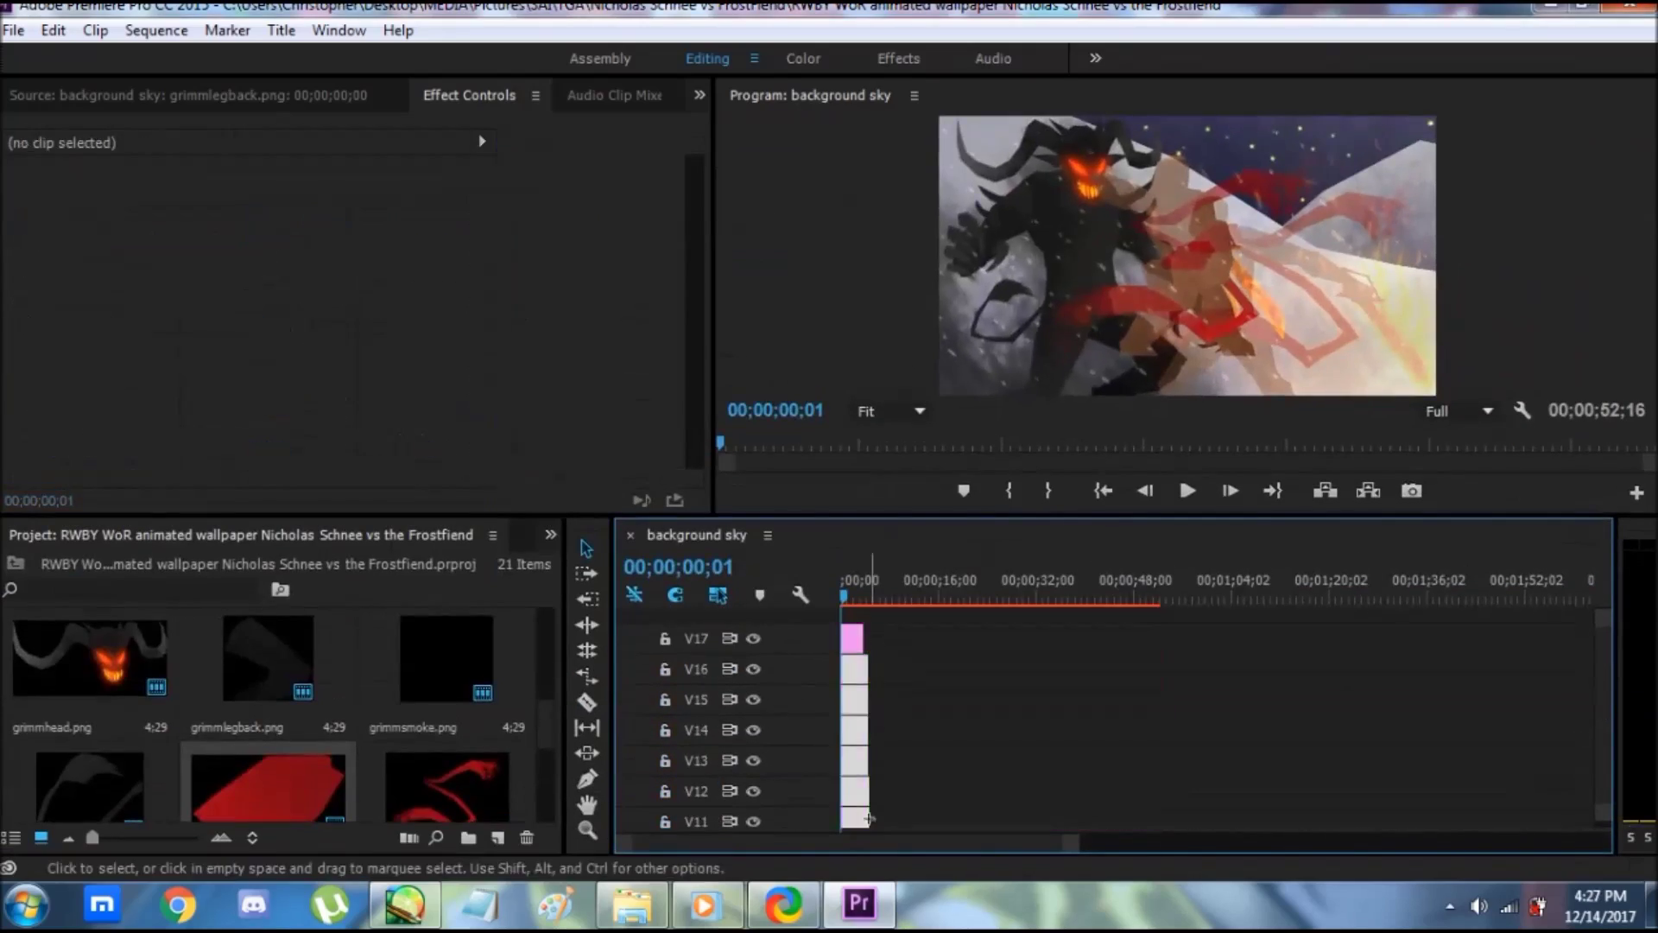
scroll(1602, 707, "down", 2)
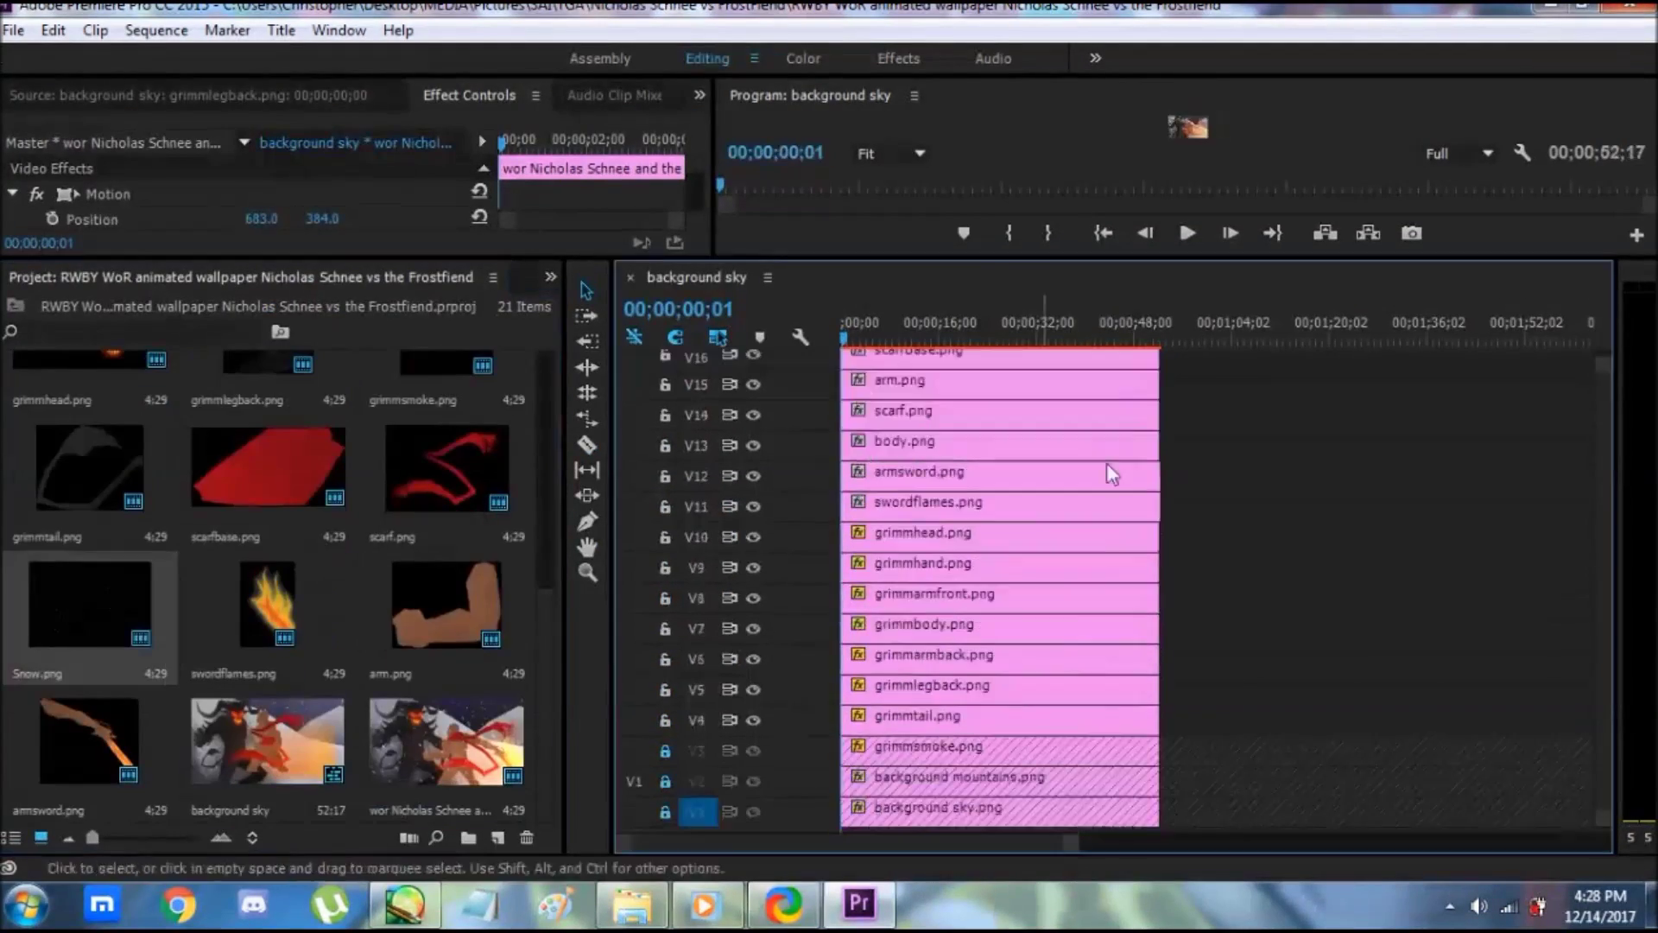
left_click_drag(1603, 481, 1603, 468)
left_click_drag(856, 423, 859, 454)
left_click_drag(855, 393, 855, 423)
left_click_drag(546, 596, 546, 363)
left_click_drag(869, 448, 889, 444)
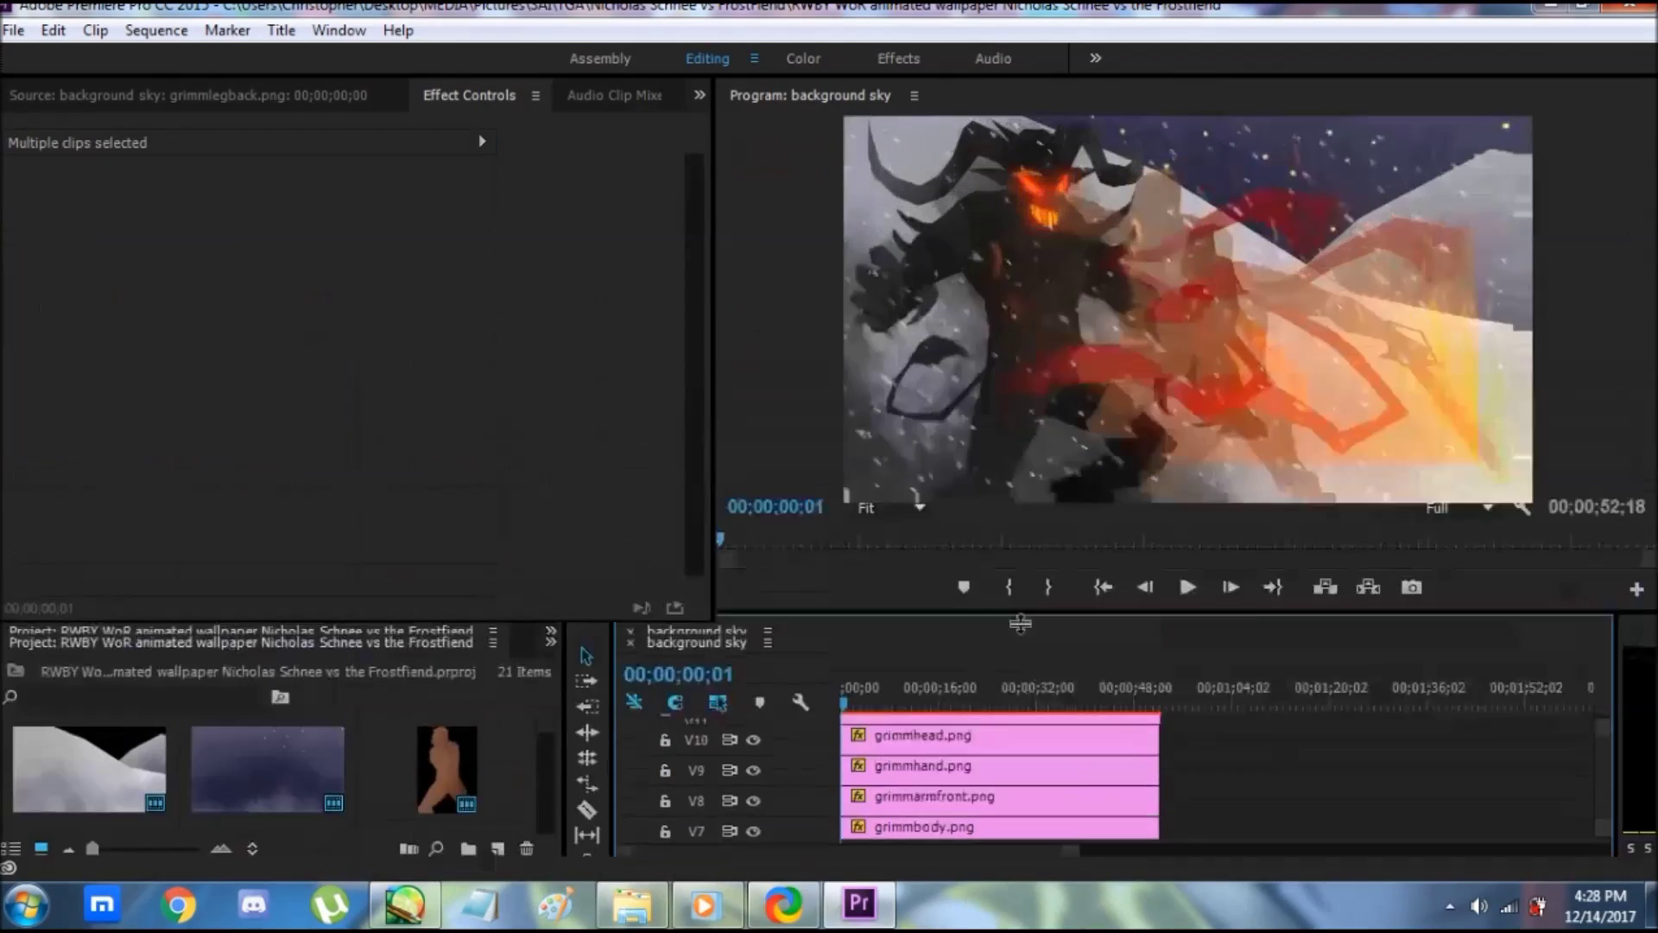
- Position swordflames.png at 1225, 563 over the burning sword in the template
scroll(999, 743, "down", 3)
left_click(999, 788)
left_click_drag(1468, 363, 1426, 363)
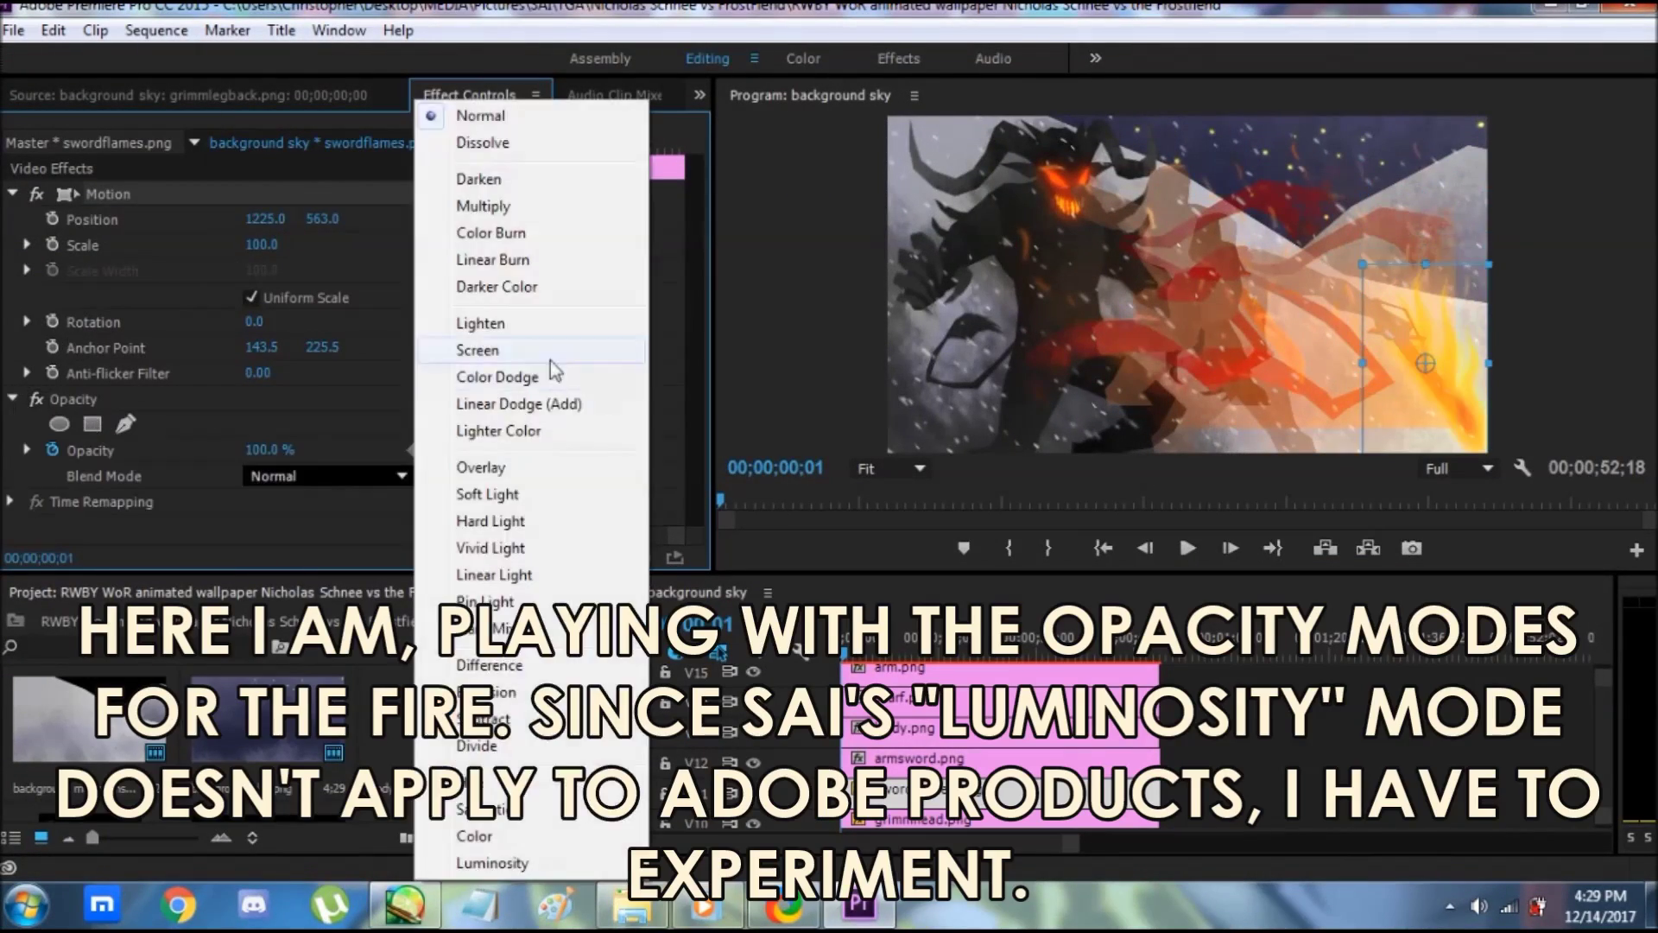
- Try the Color Burn, Darker Color and Hard Light blend modes on swordflames.png, then set it to Vivid Light
left_click(491, 233)
left_click(328, 476)
left_click(497, 287)
left_click(328, 476)
left_click(490, 521)
left_click(329, 476)
left_click(491, 548)
- Adjust the Motion positions of armsword.png and body.png to match the swordsman's arm and body in the template
left_click(890, 758)
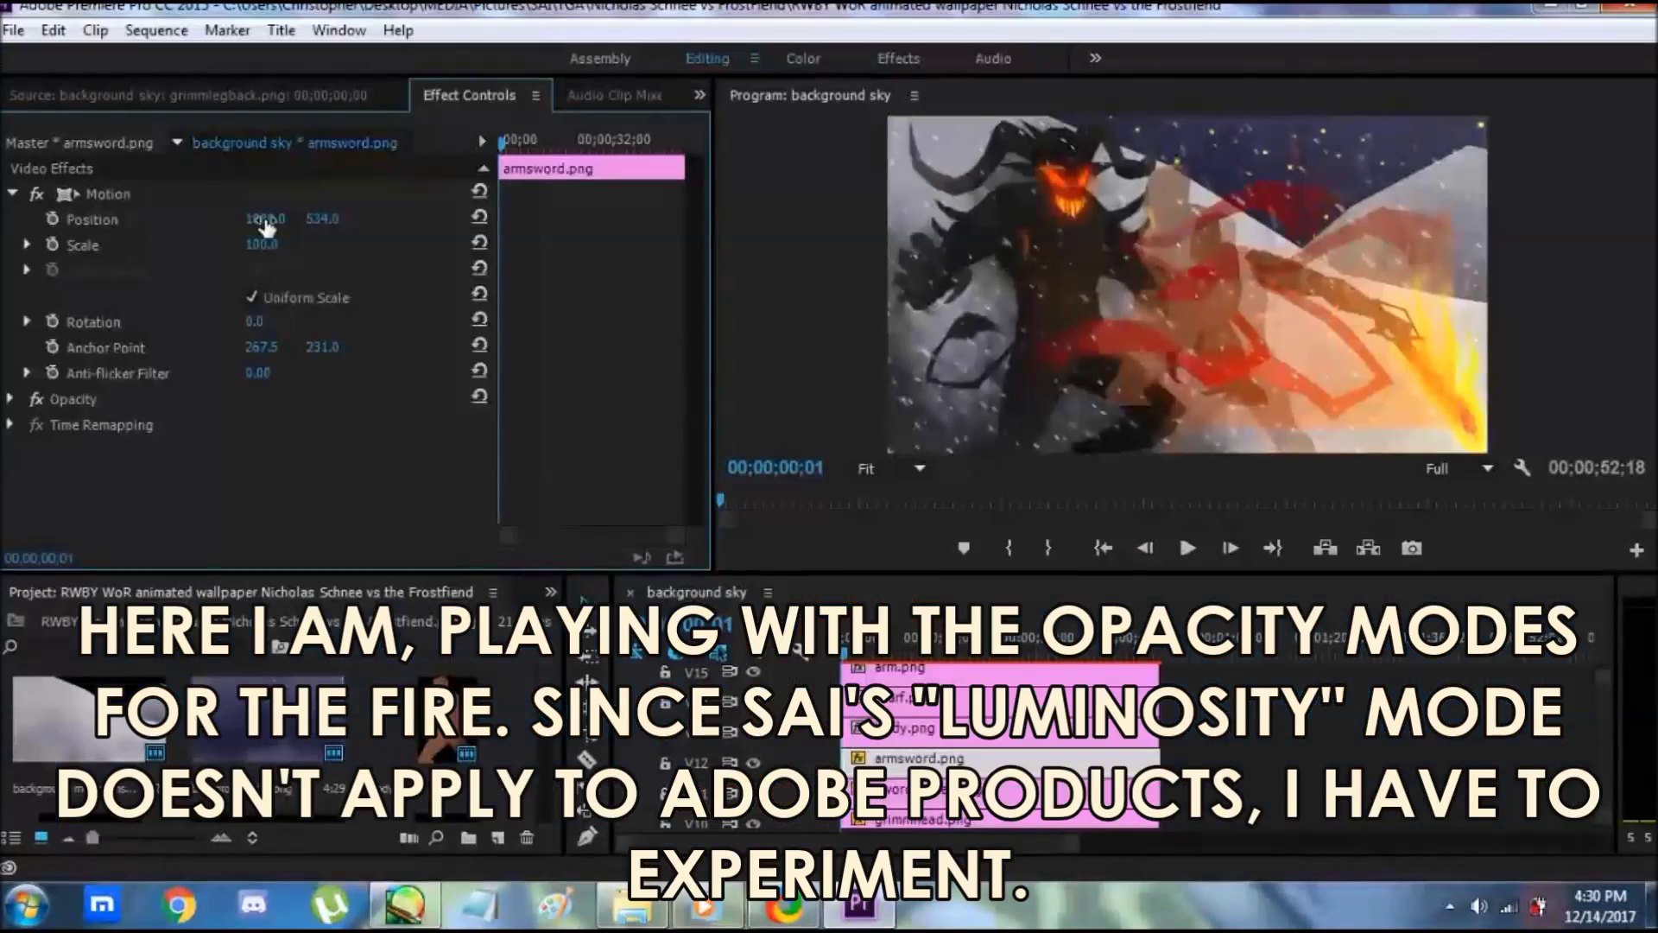
left_click(904, 727)
left_click_drag(263, 219, 536, 220)
- Align scarf.png, arm.png and scarfbase.png with the swordsman in the template through their Motion positions
left_click(903, 697)
left_click_drag(323, 219, 394, 219)
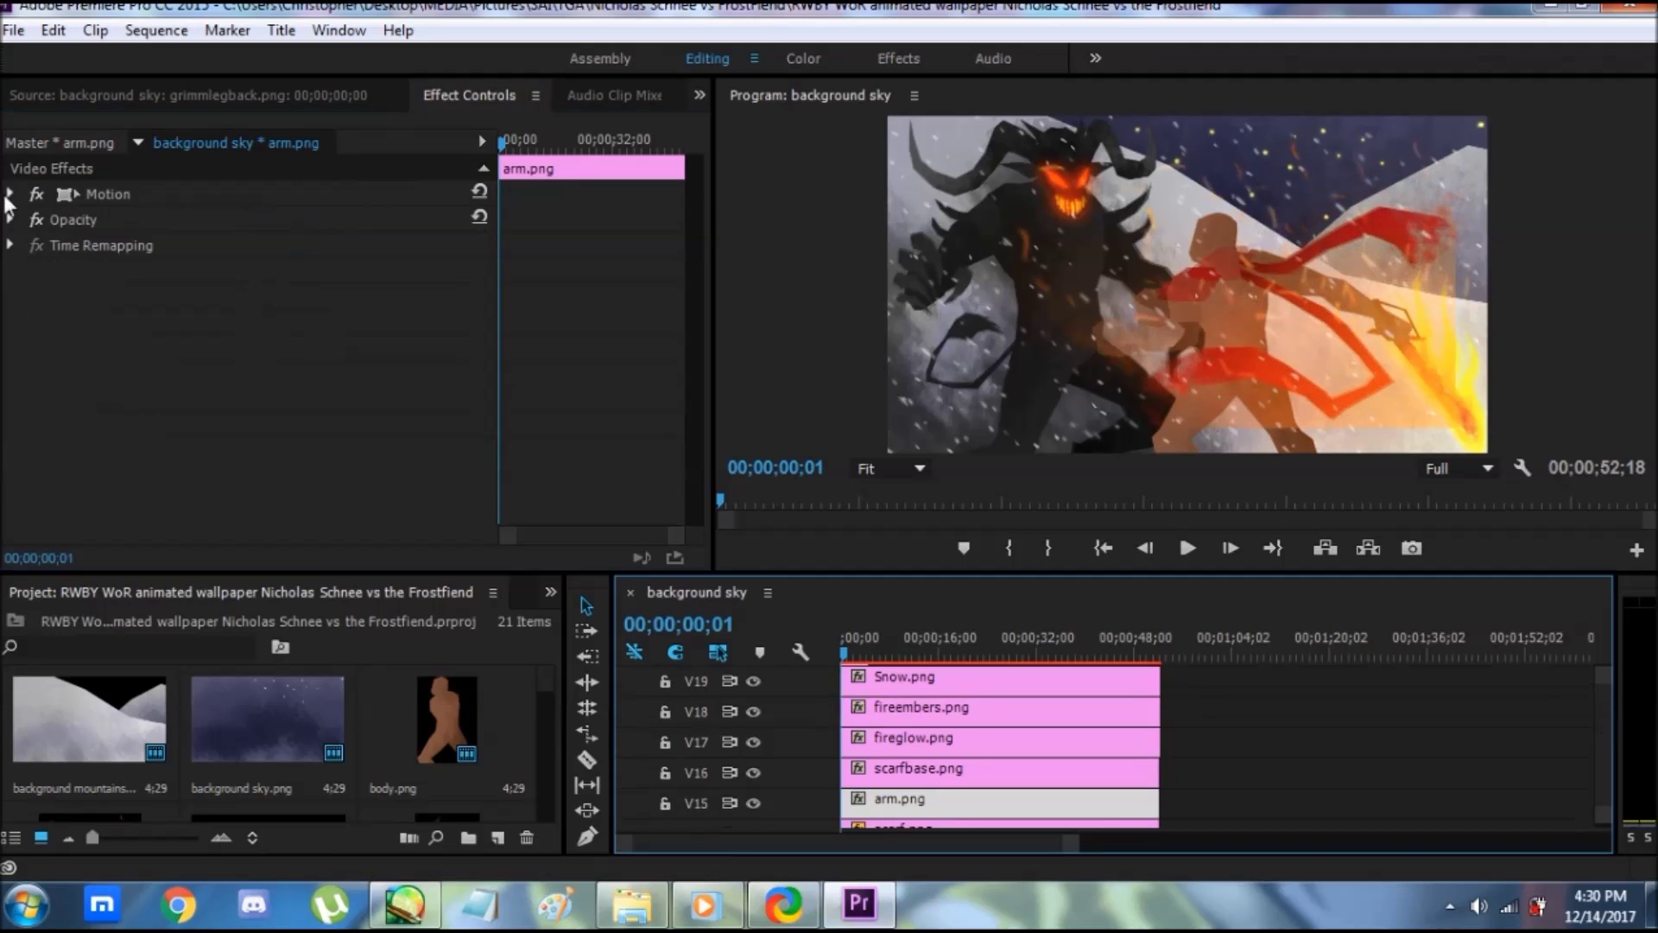
left_click(11, 193)
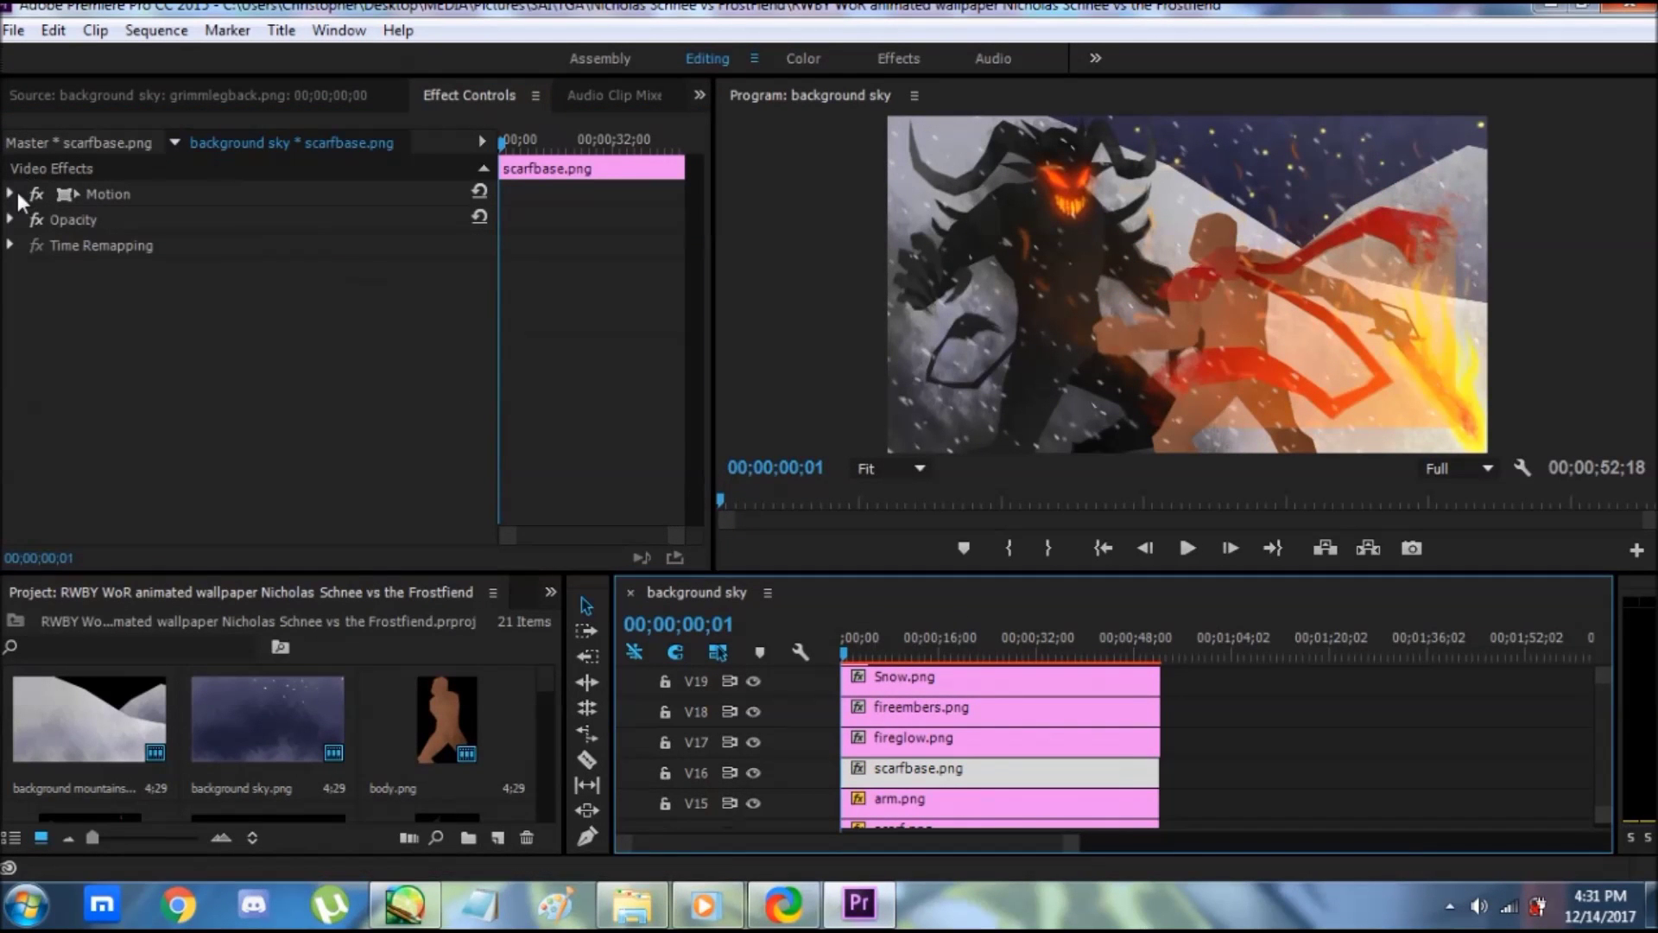
left_click(12, 194)
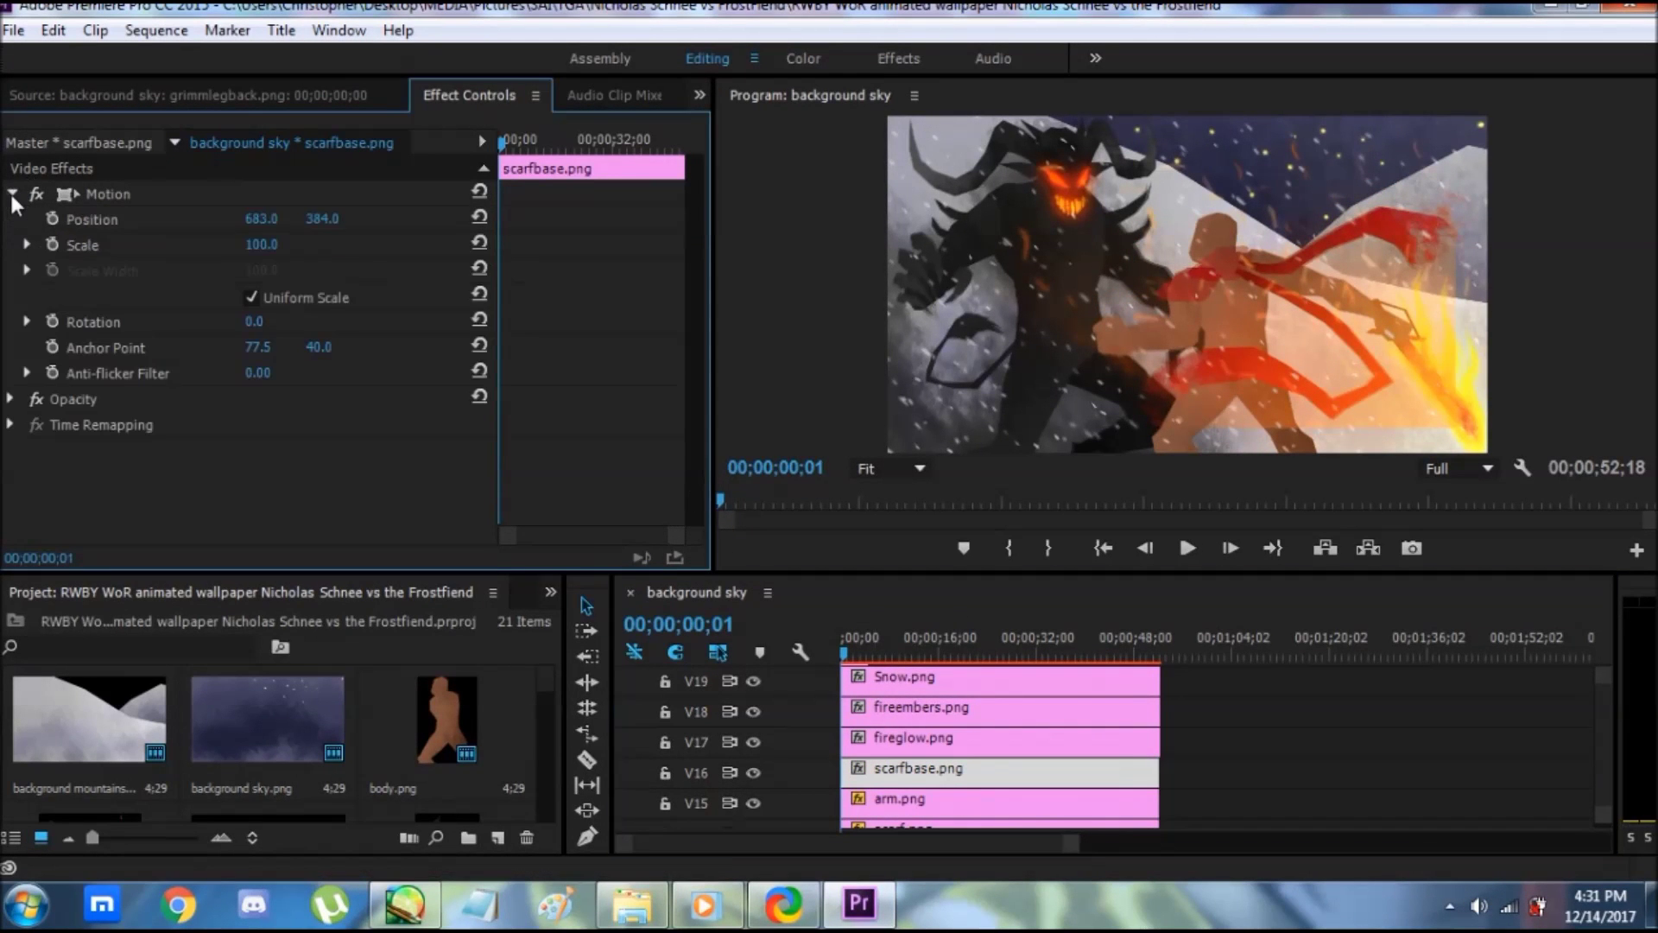
- Set the Motion position of fireglow.png to 758, 444 and select the fireembers.png clip
left_click(923, 742)
left_click(104, 194)
left_click(12, 194)
left_click_drag(271, 207, 364, 214)
left_click(1019, 768)
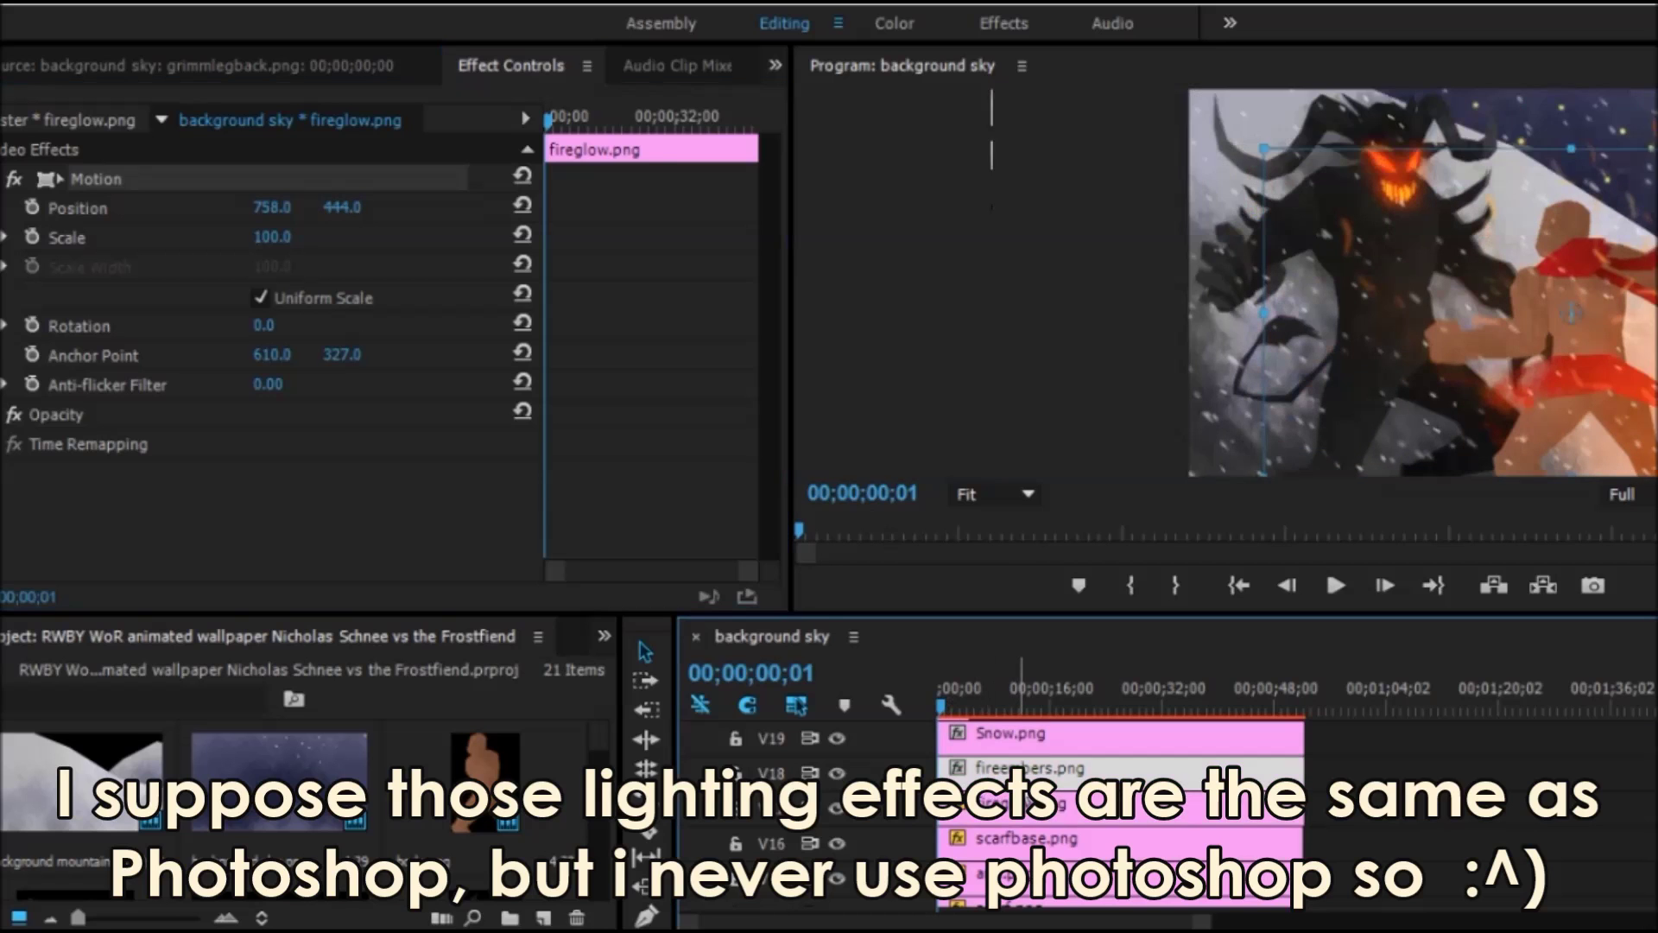
- Set the blend mode of the fireglow.png clip to Hard Light
left_click(3, 179)
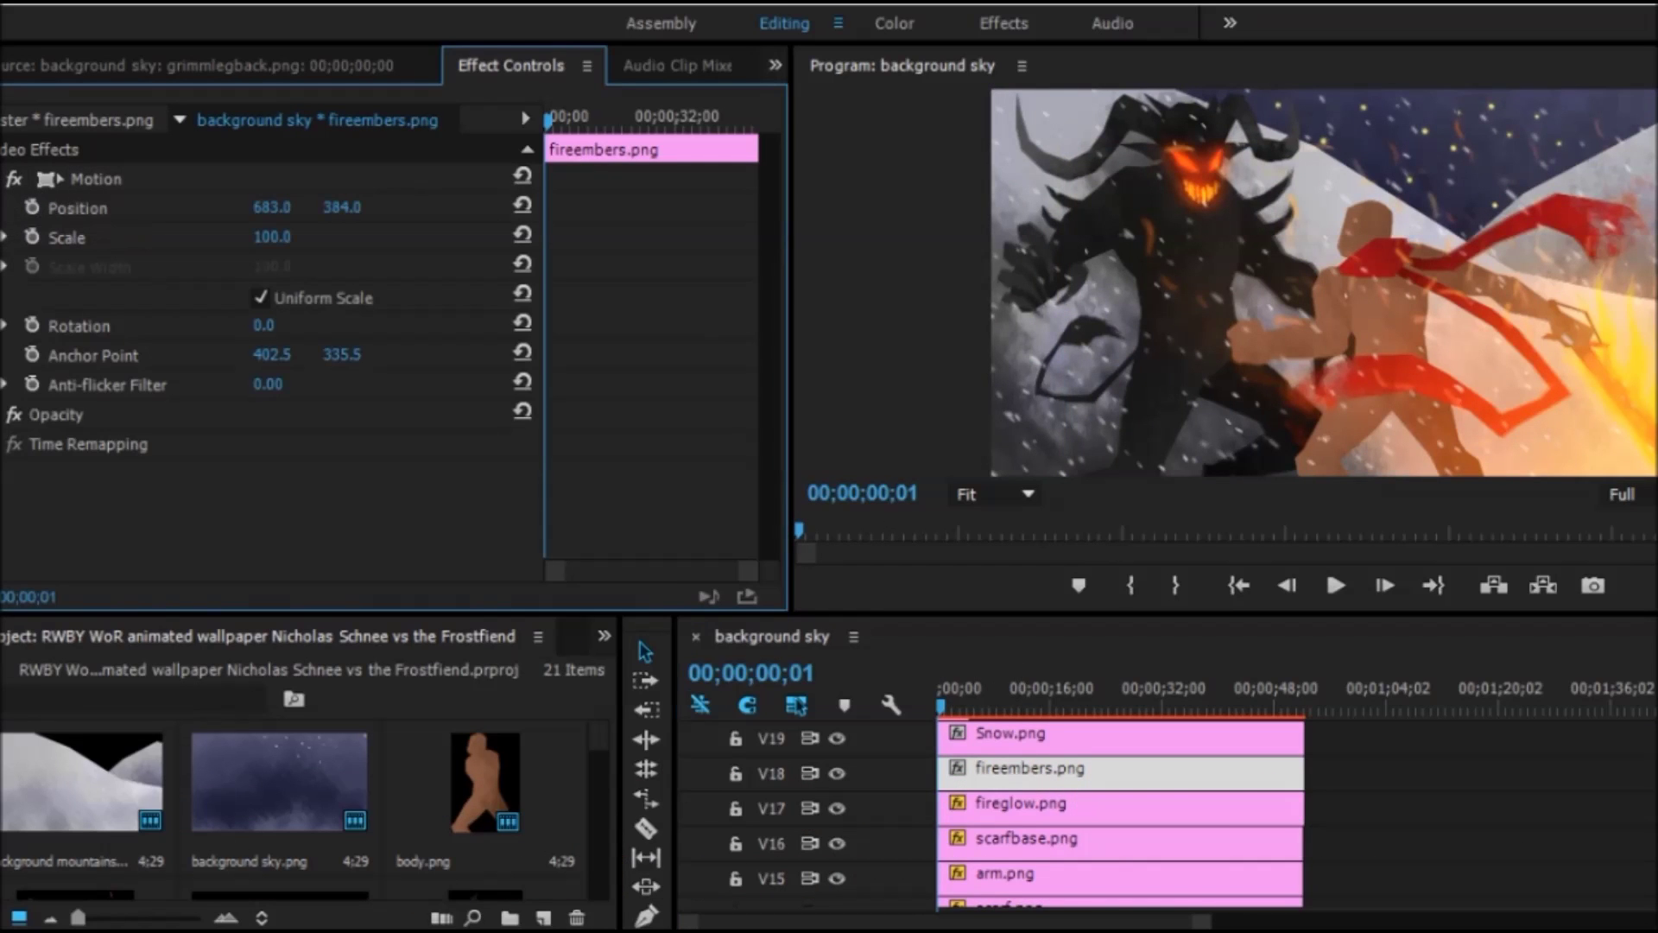
left_click(1225, 808)
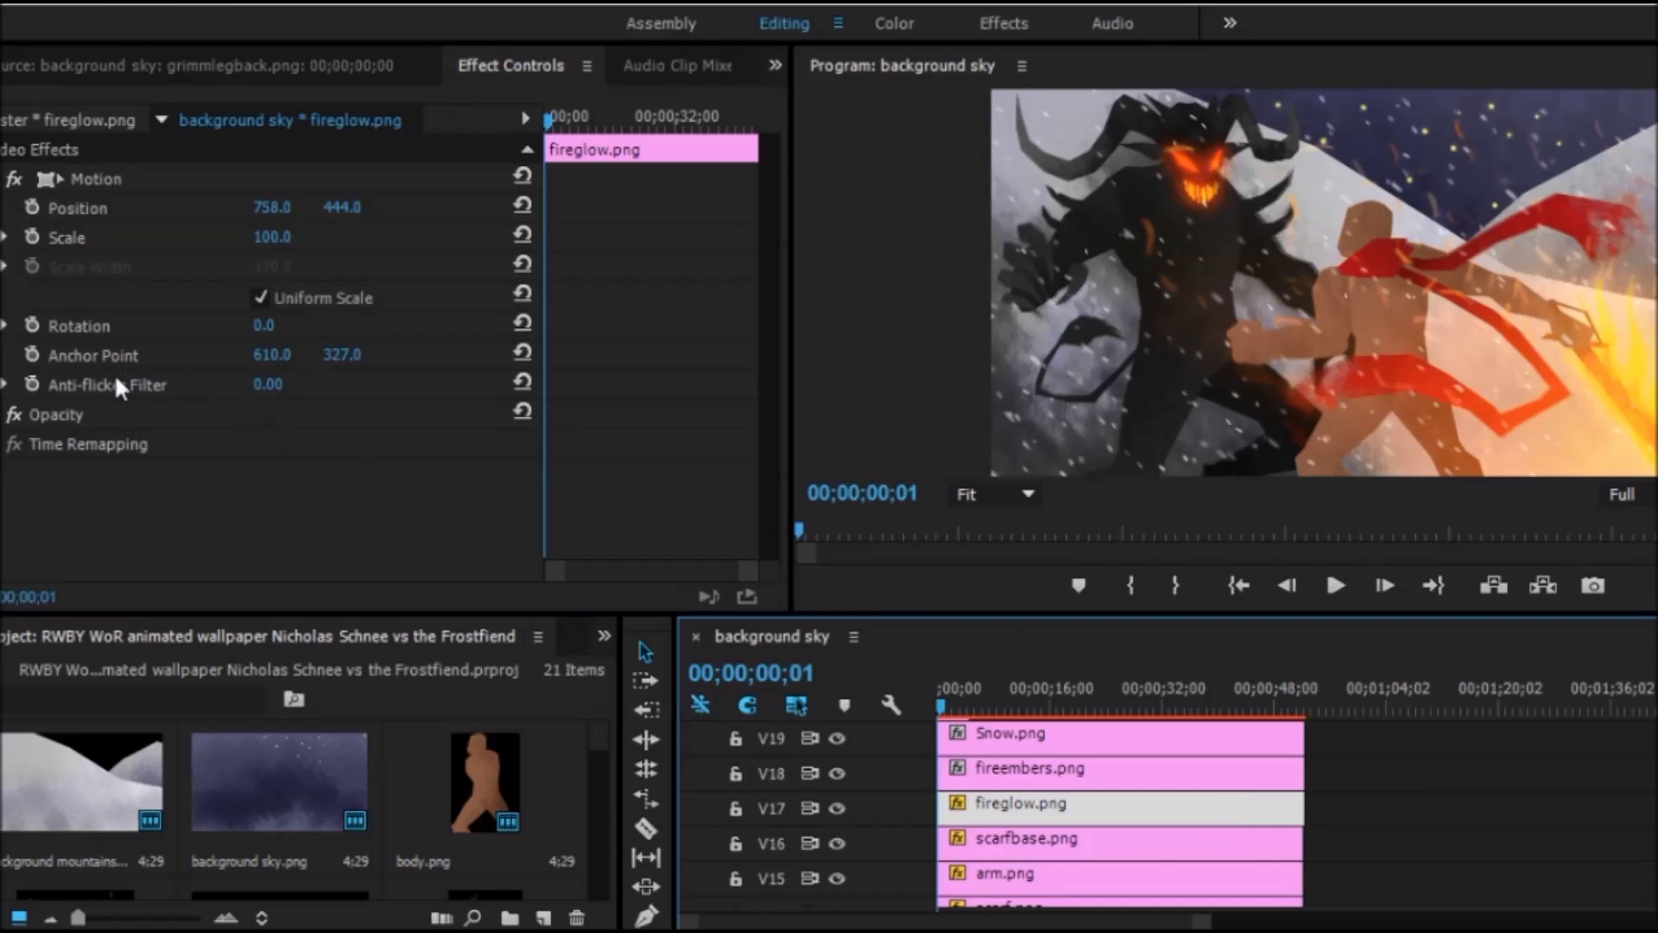
left_click(4, 415)
left_click(330, 504)
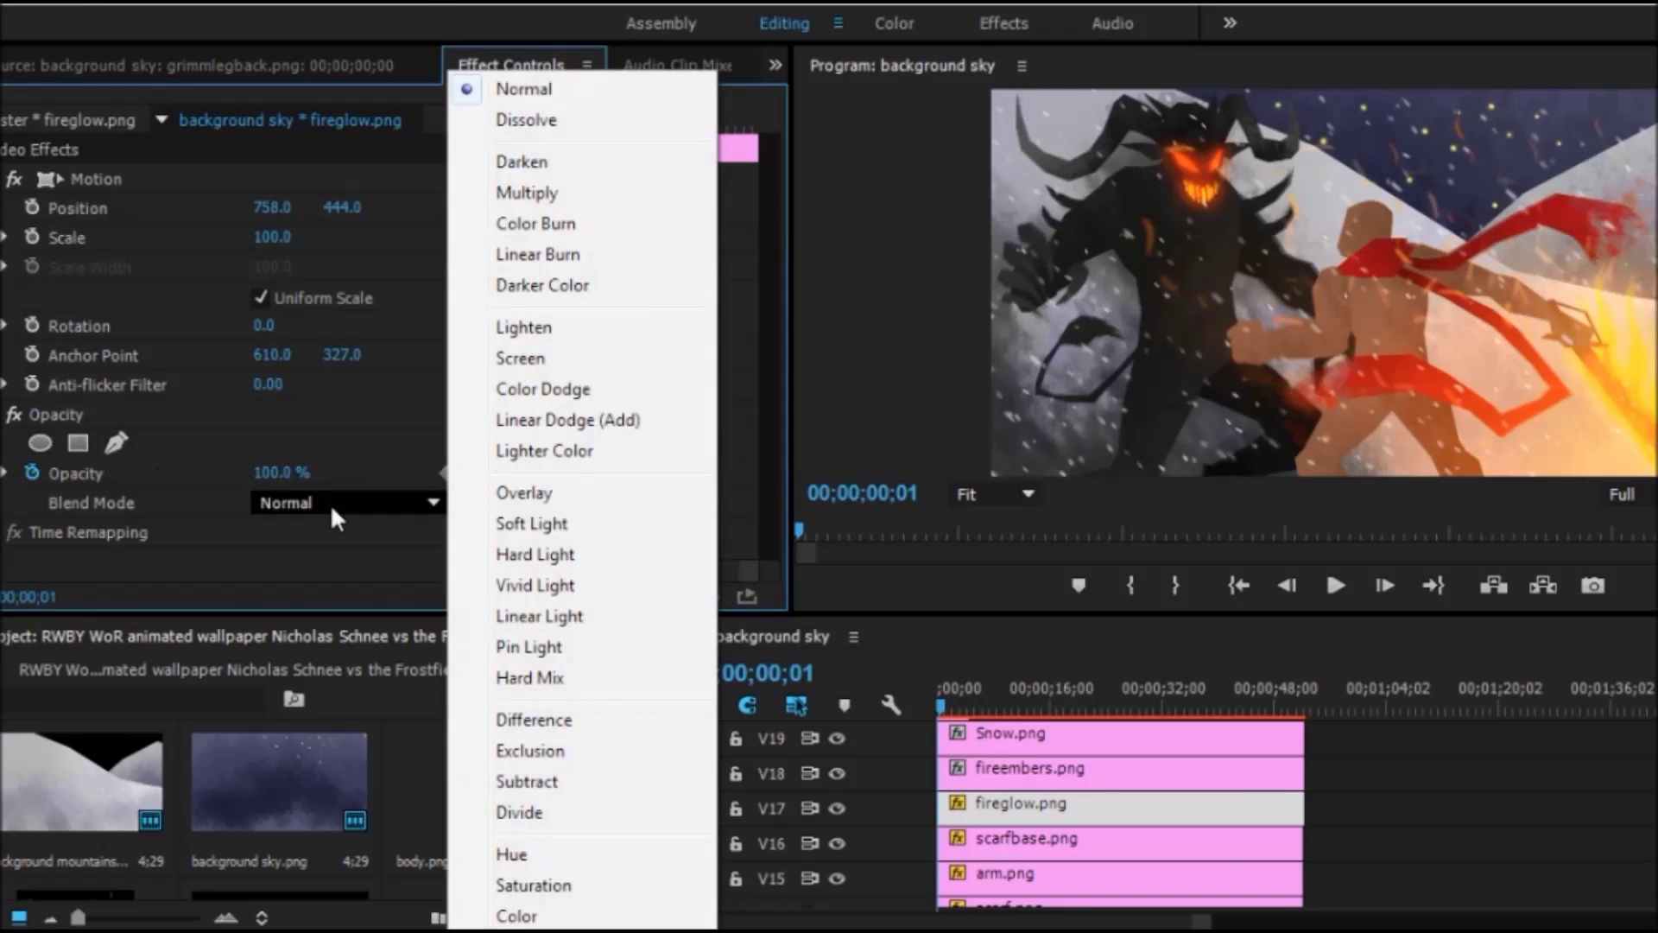
left_click(610, 553)
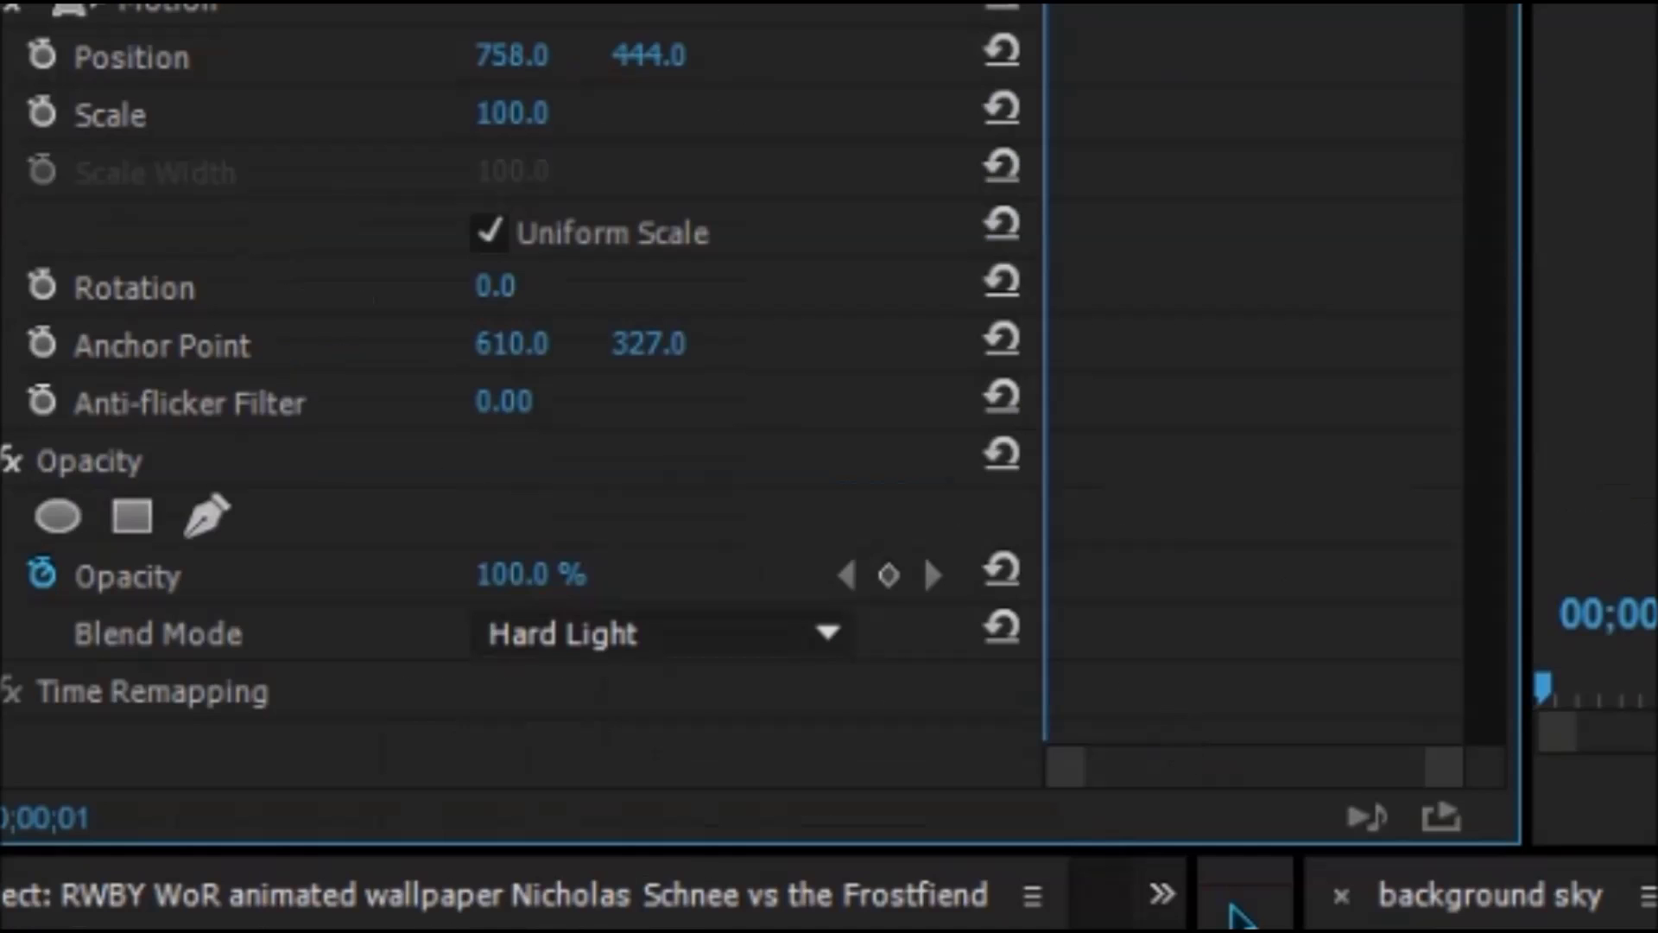
- Try the Hard Light, Vivid Light, Overlay, Lighten, Color Dodge and Color Burn blend modes on fireembers.png
left_click(1237, 915)
left_click(9, 461)
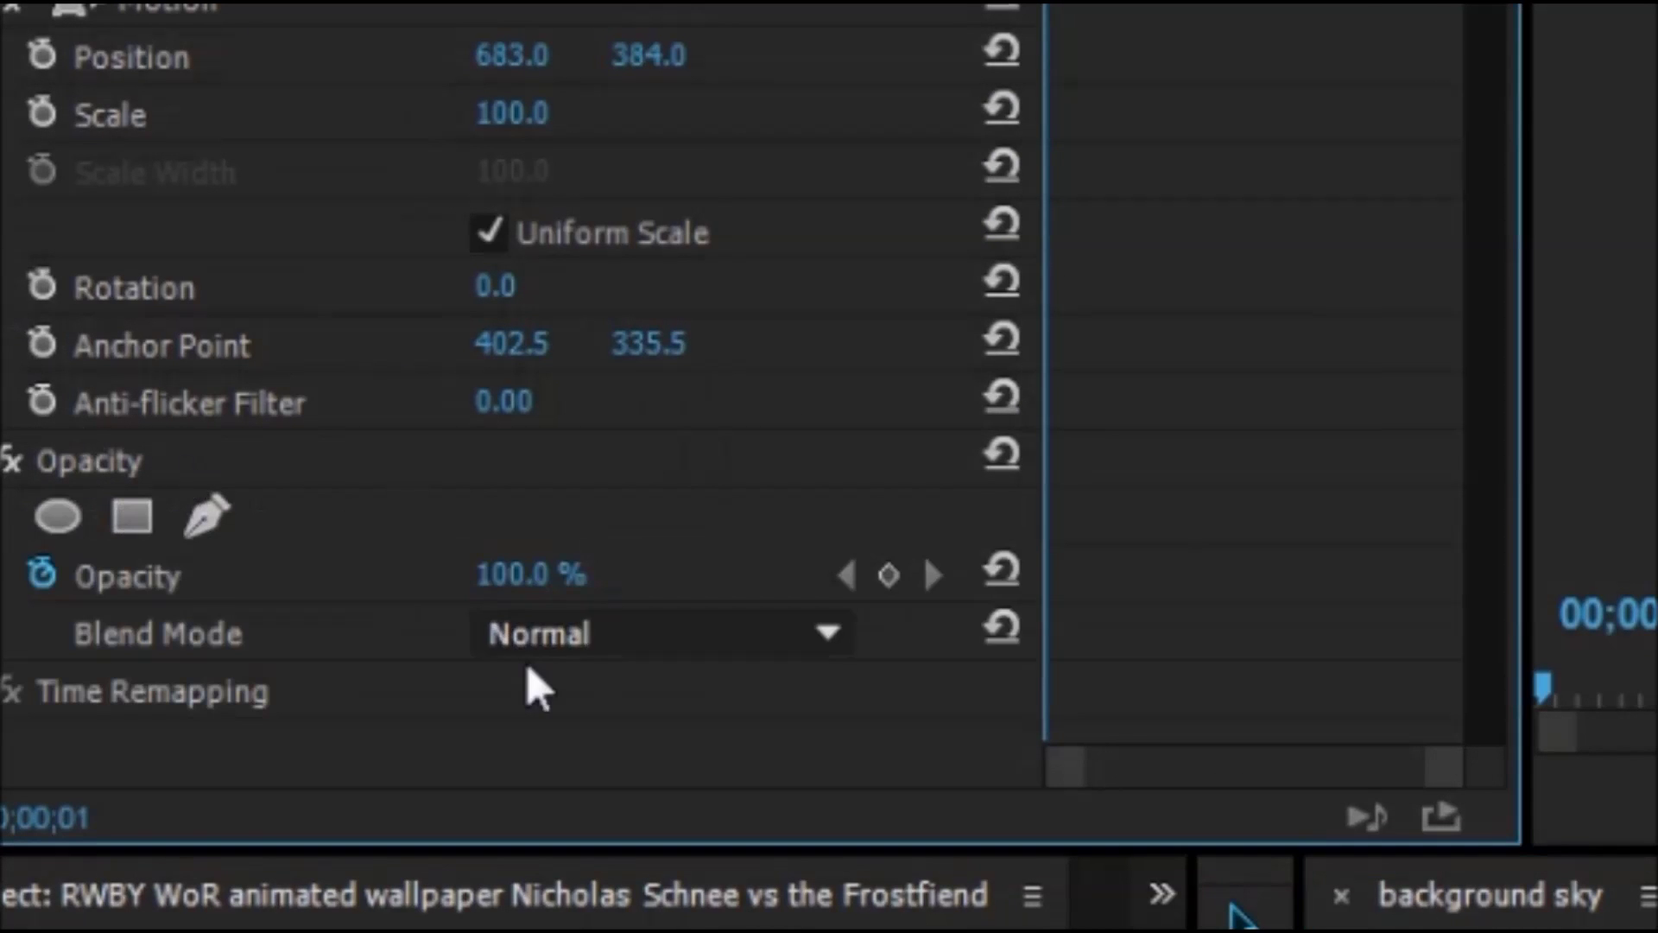
left_click(540, 644)
left_click(1084, 733)
left_click(685, 644)
left_click(1028, 795)
left_click(828, 635)
left_click(959, 614)
left_click(827, 635)
left_click(1076, 304)
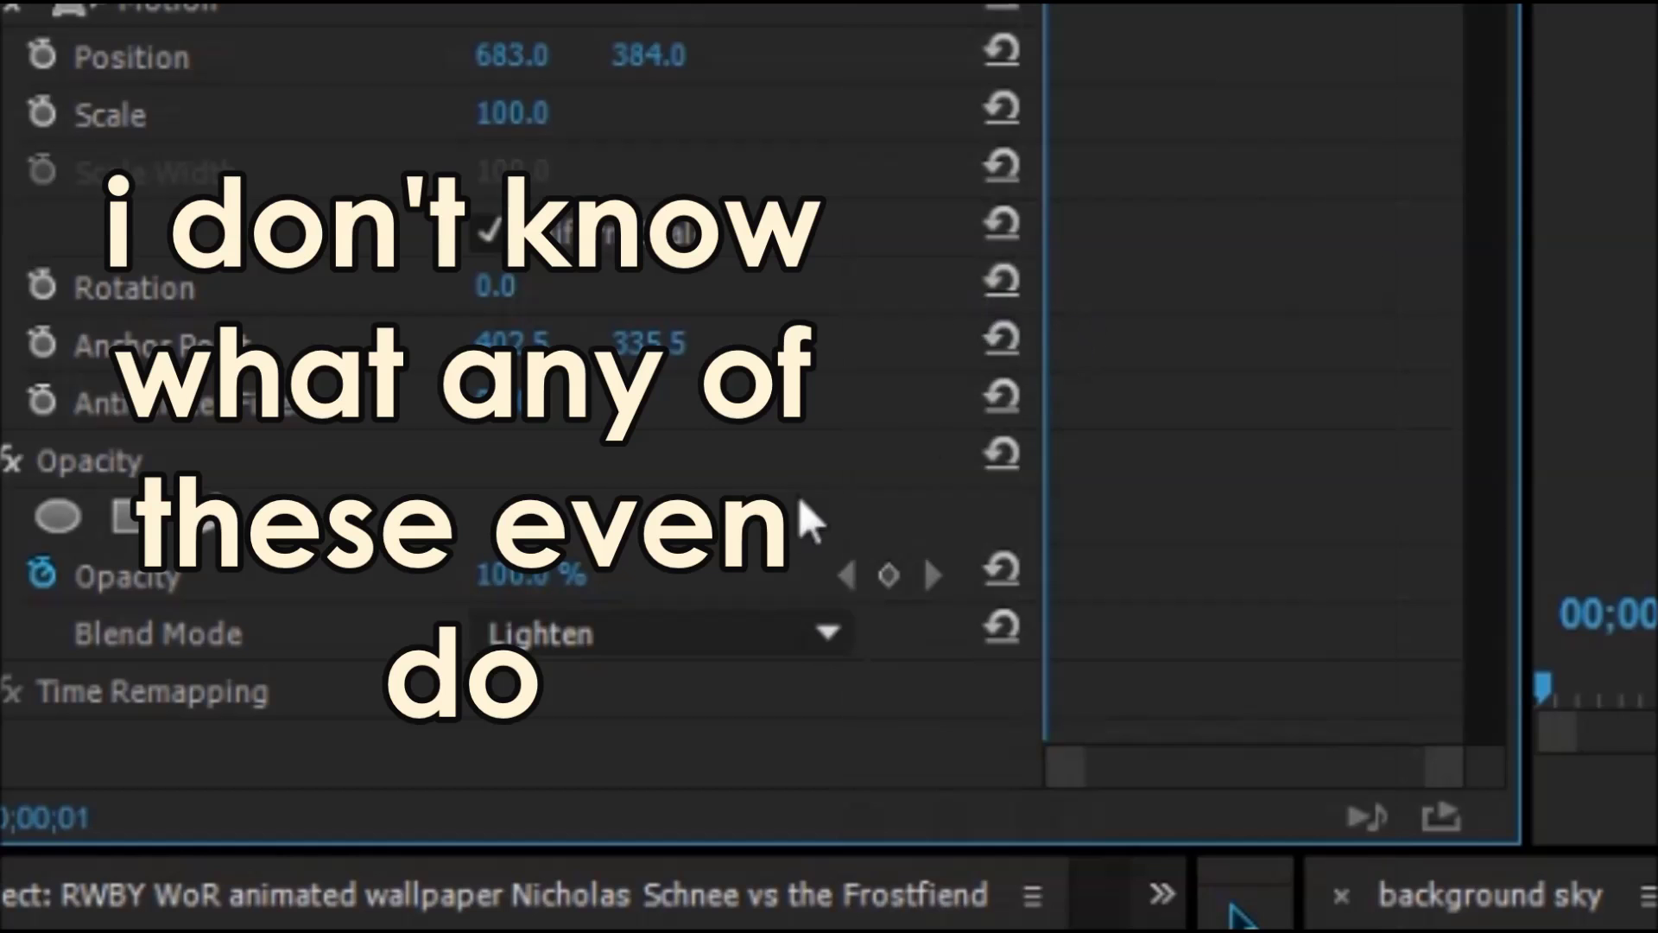
left_click(827, 639)
left_click(1041, 412)
left_click(828, 635)
left_click(1027, 87)
left_click(828, 635)
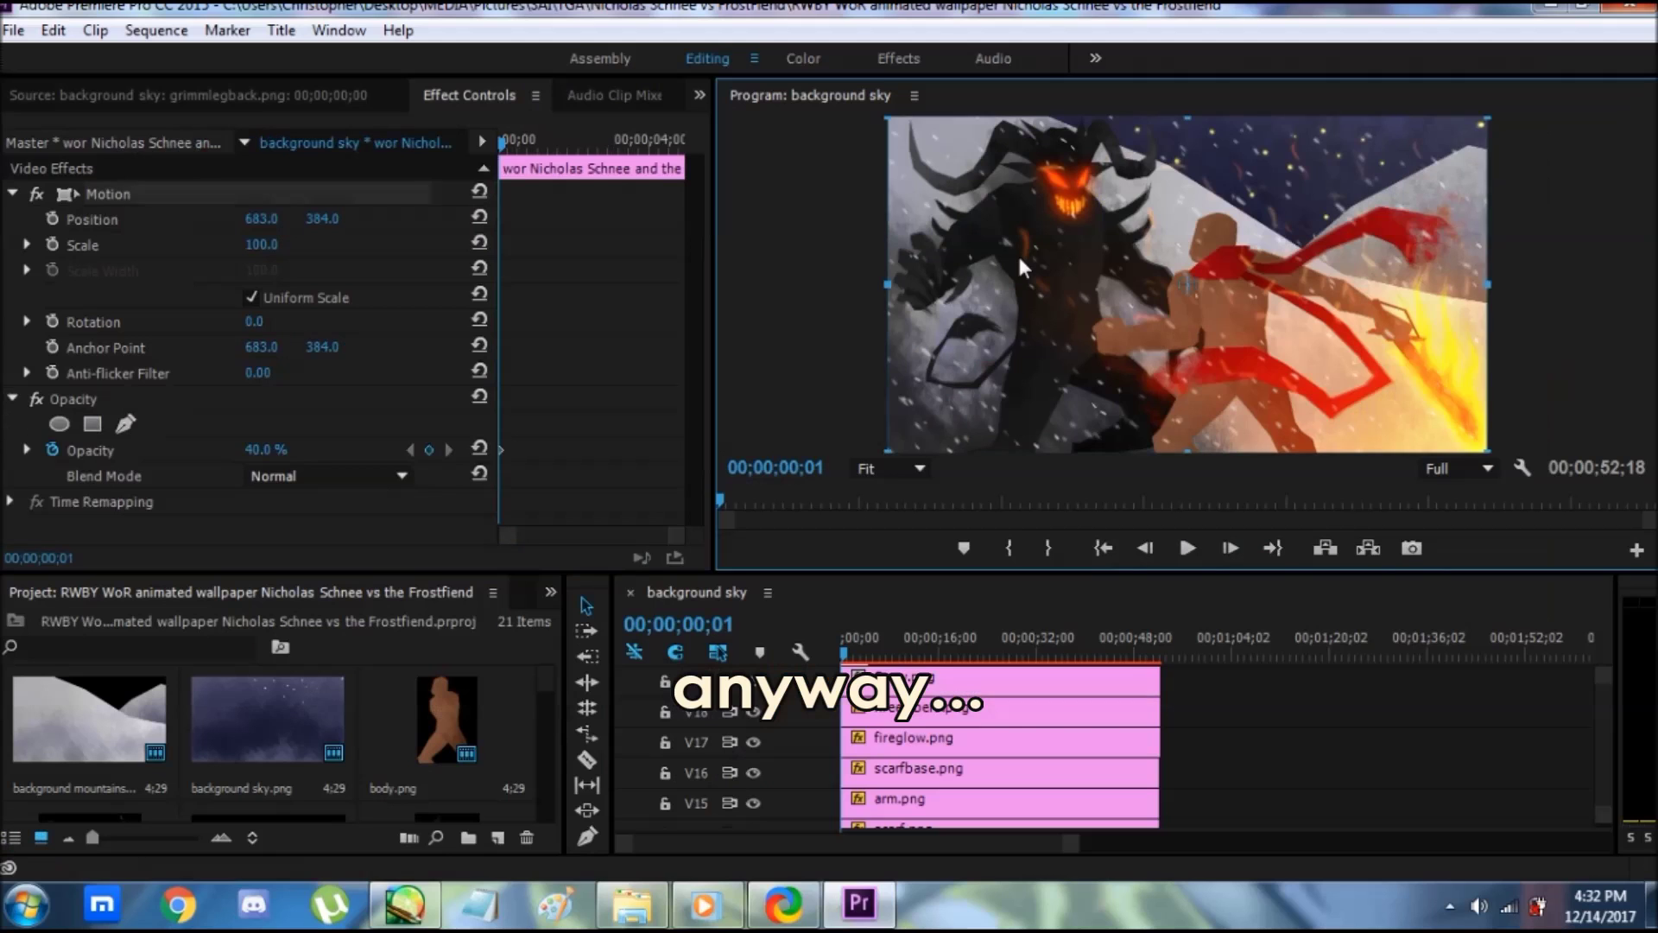
- Delete the semi-transparent template clip above Snow.png from the timeline and enlarge the Program monitor
left_click(1046, 678)
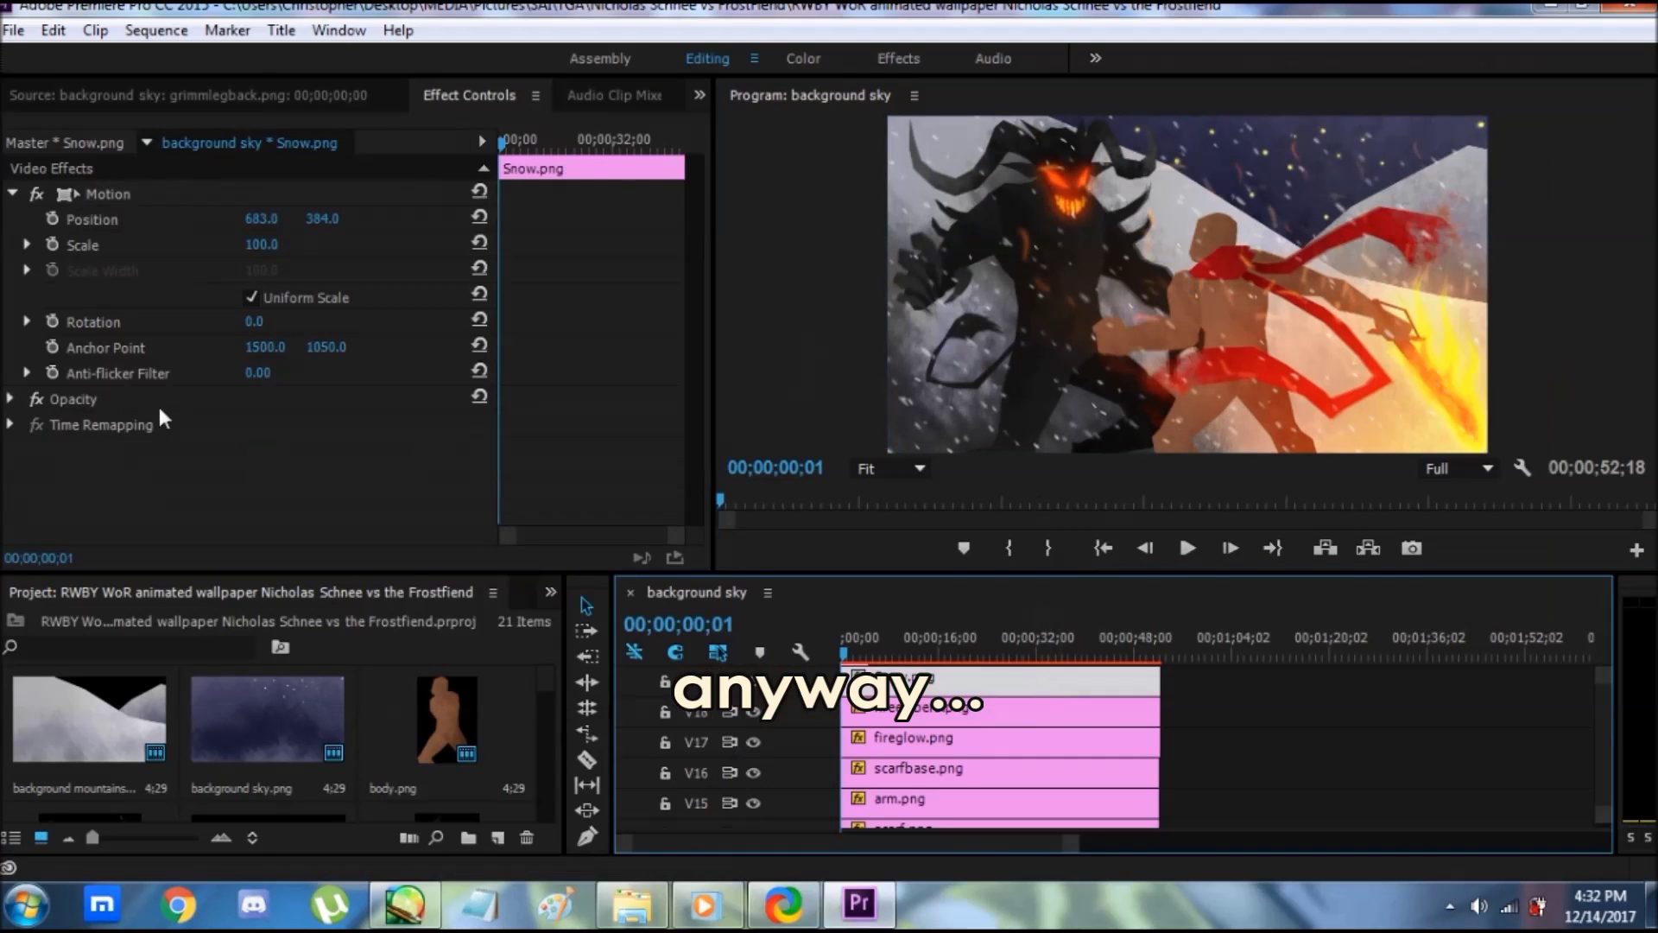
left_click(1595, 710)
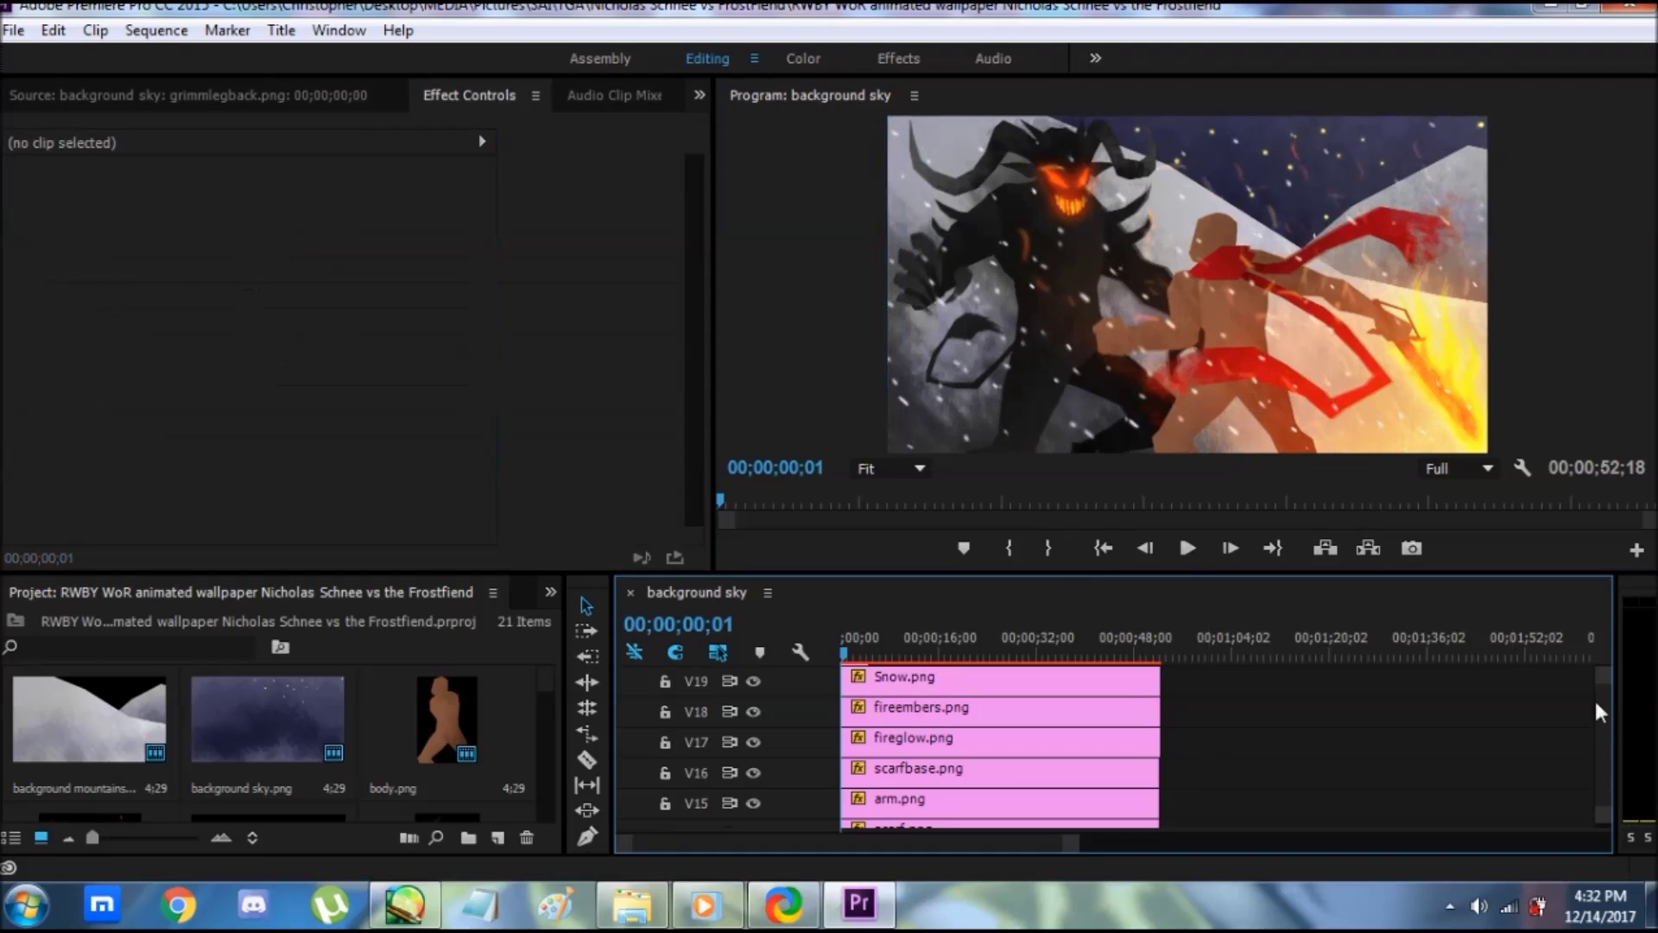
scroll(1594, 710, "up", 3)
left_click(855, 739)
key("Delete")
left_click_drag(825, 572, 829, 637)
left_click_drag(1603, 767, 1605, 805)
left_click_drag(916, 639, 916, 593)
left_click_drag(714, 530, 683, 526)
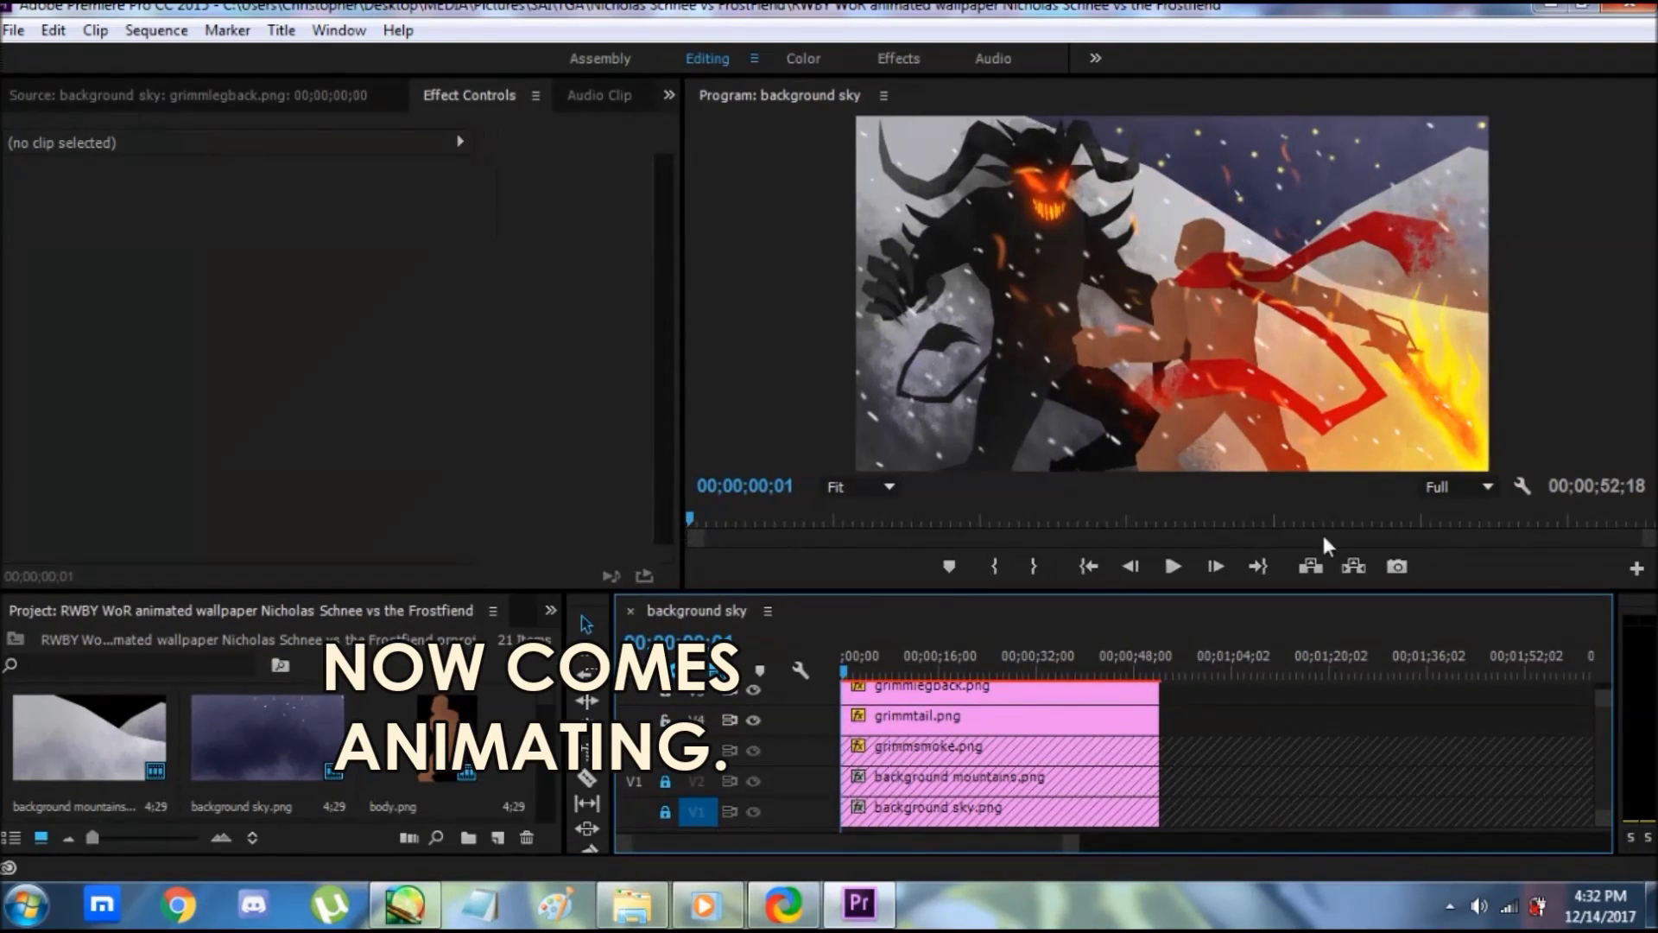
- Move the anchor point of grimmtail.png to 200.9, 78.7, where the tail joins the body
left_click(1006, 716)
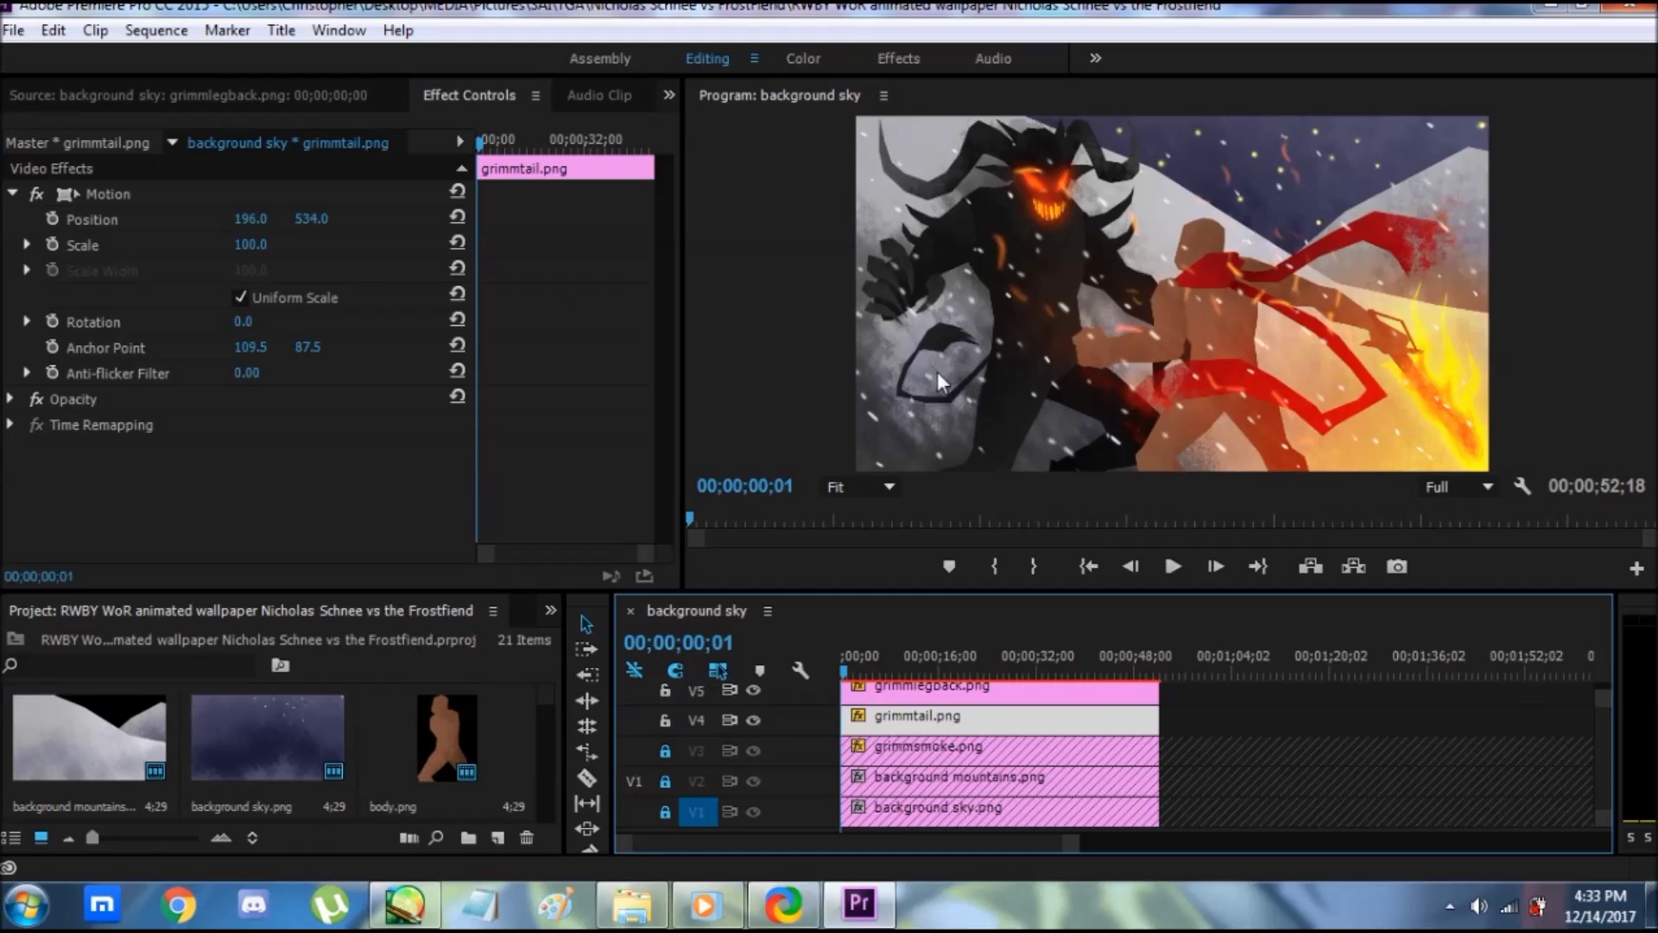
left_click(255, 488)
left_click(145, 190)
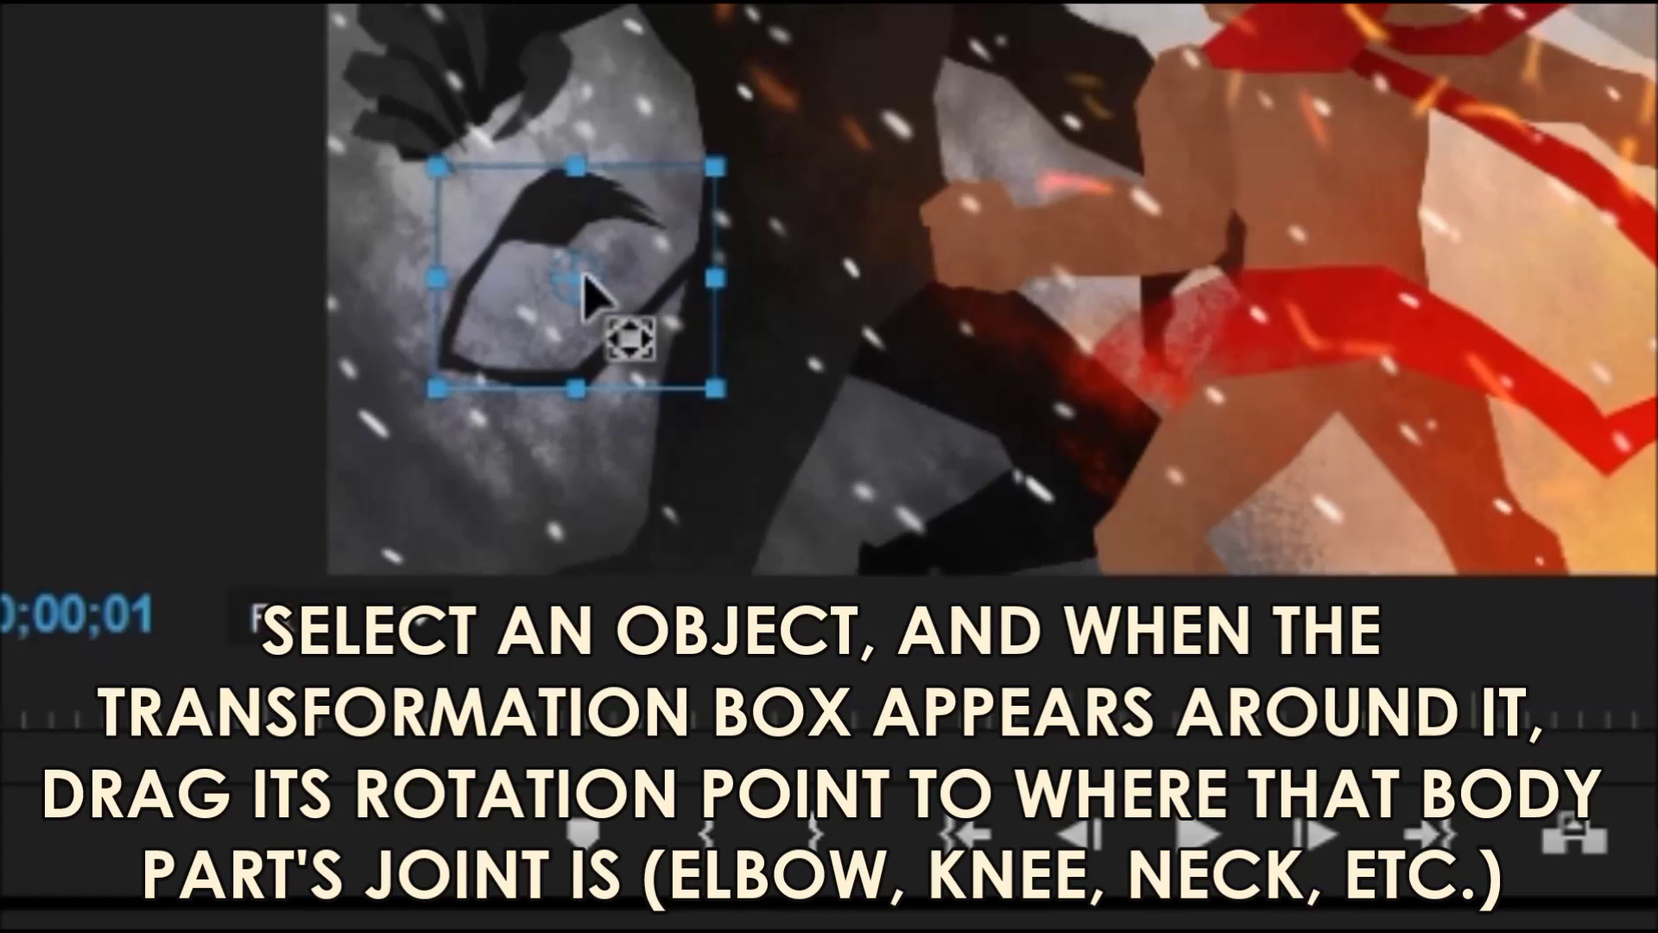
left_click_drag(583, 276, 693, 266)
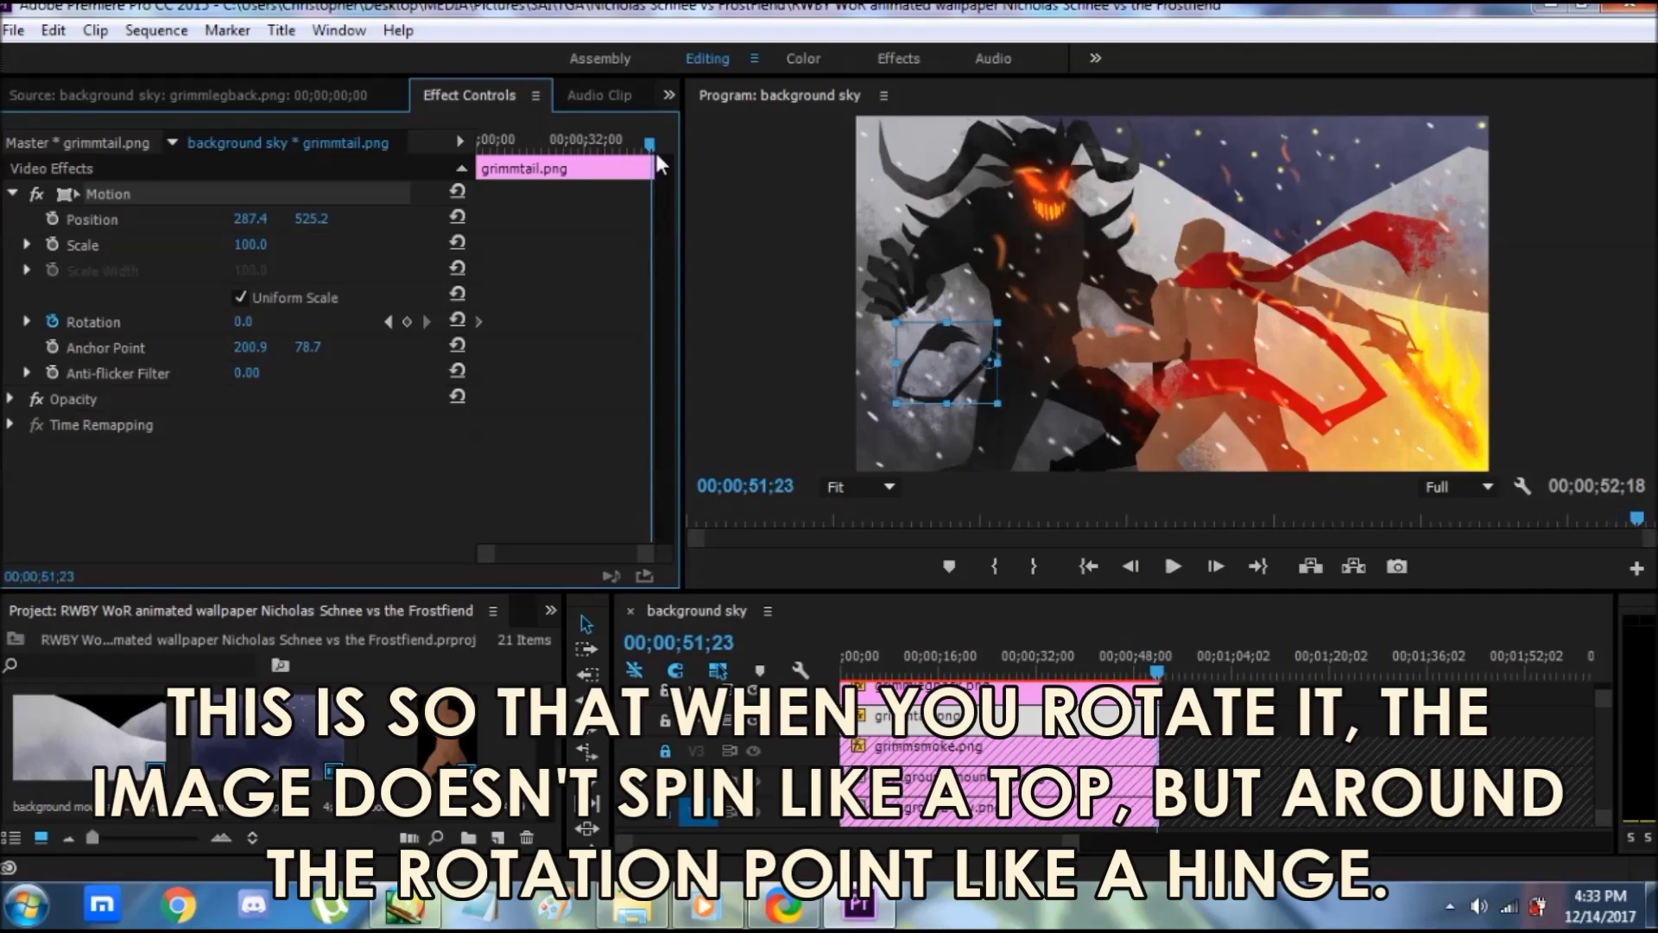
- Add a 0° rotation keyframe to grimmtail.png at 00;00;50;21 and a -18° one at 00;00;26;29, and scrub through the motion
left_click_drag(655, 153, 653, 158)
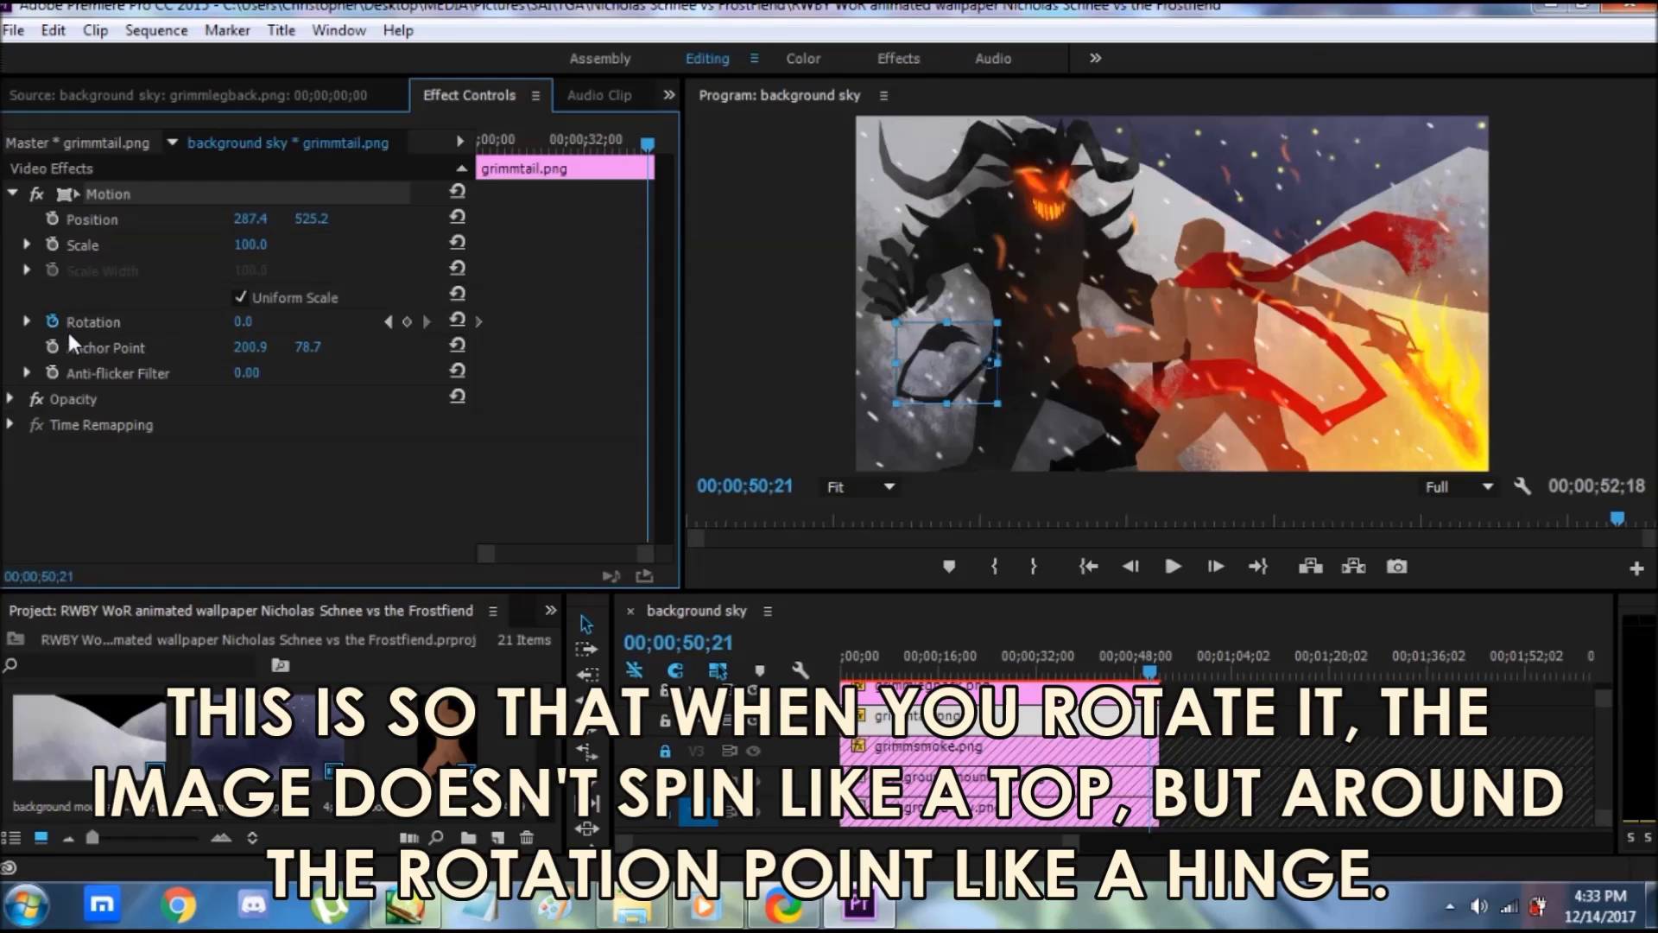
left_click(407, 321)
left_click_drag(573, 147, 555, 153)
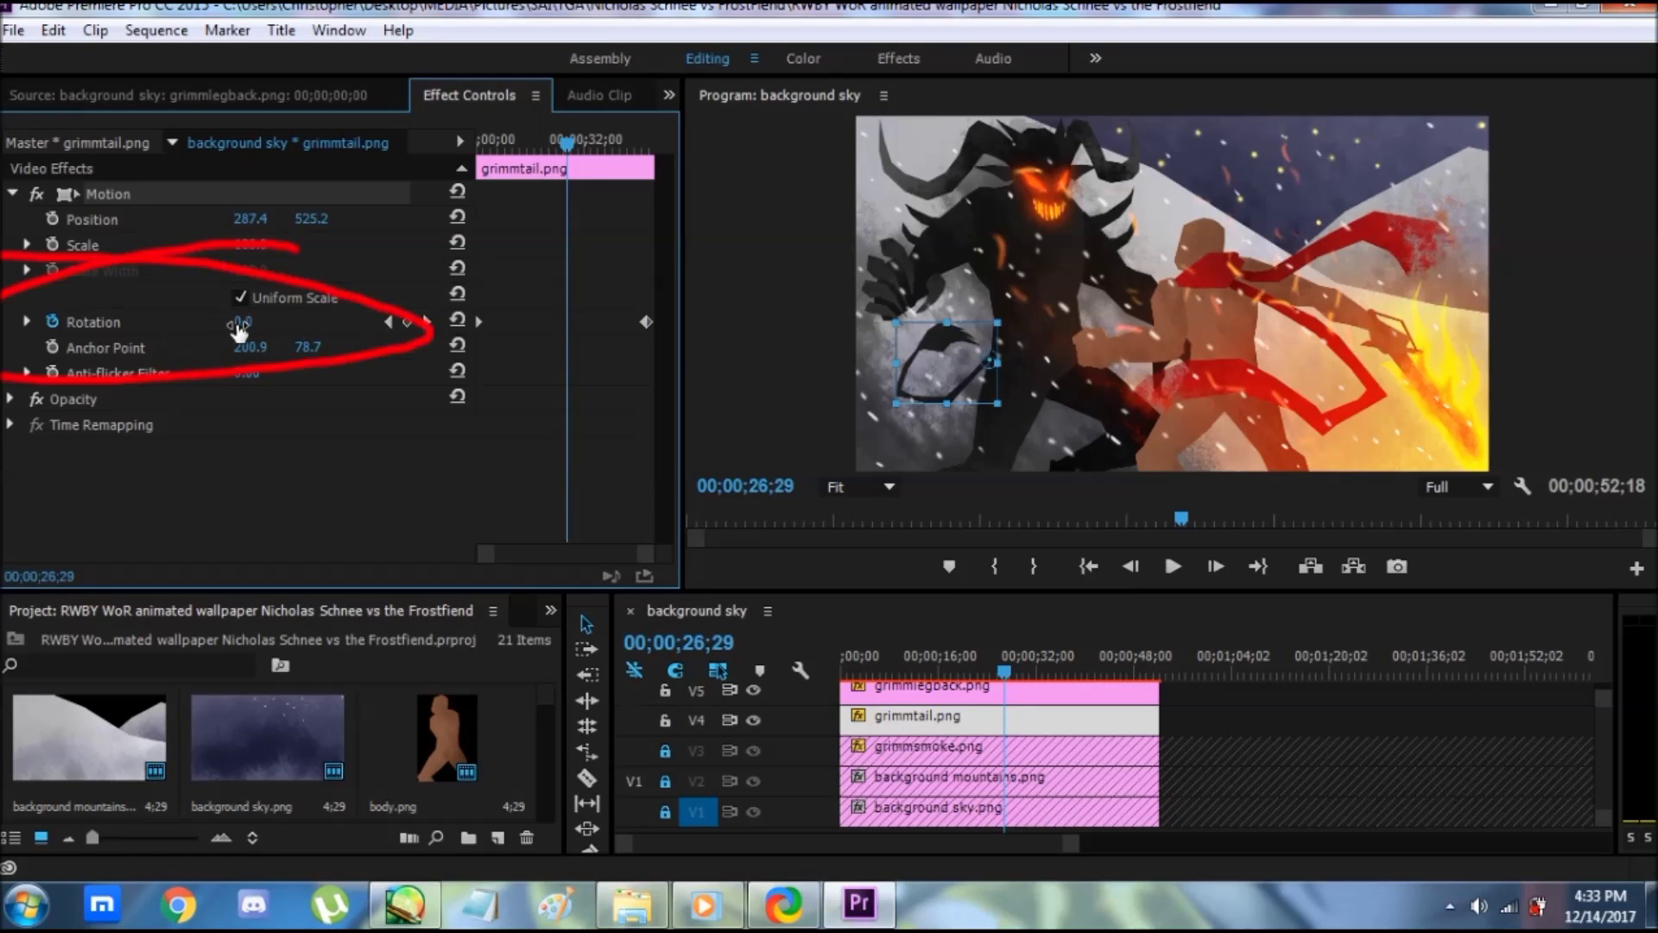
left_click_drag(244, 321, 251, 269)
key("ctrl+z")
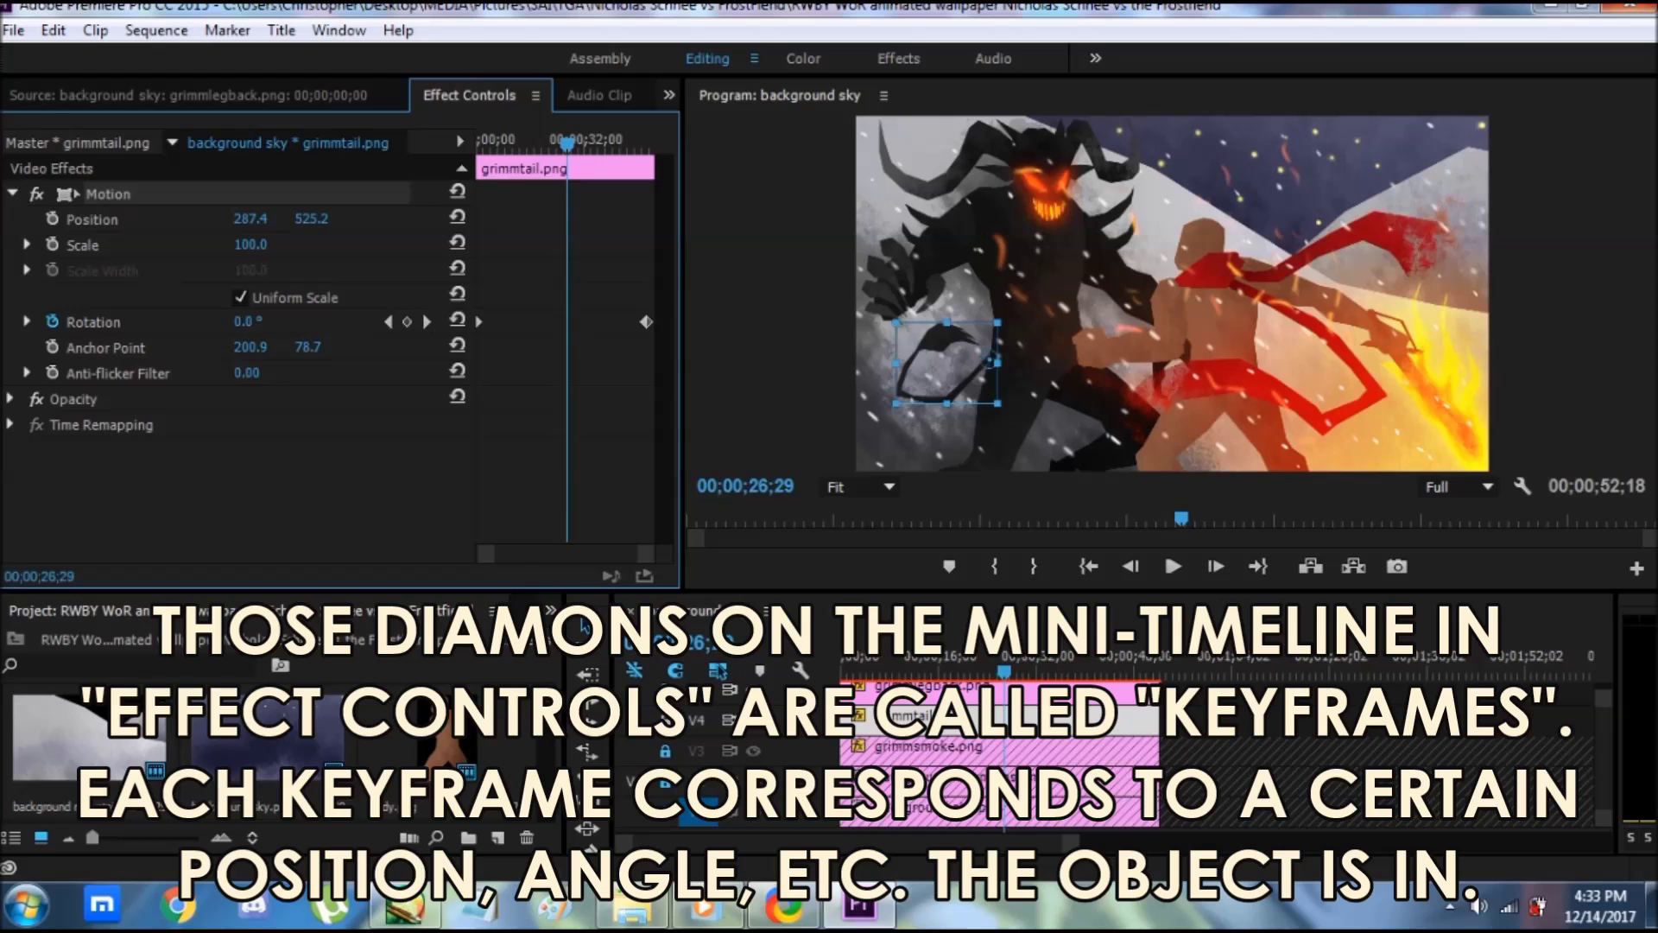
mouse_move(247, 321)
left_mouse_down()
mouse_move(289, 322)
mouse_move(220, 321)
left_mouse_up()
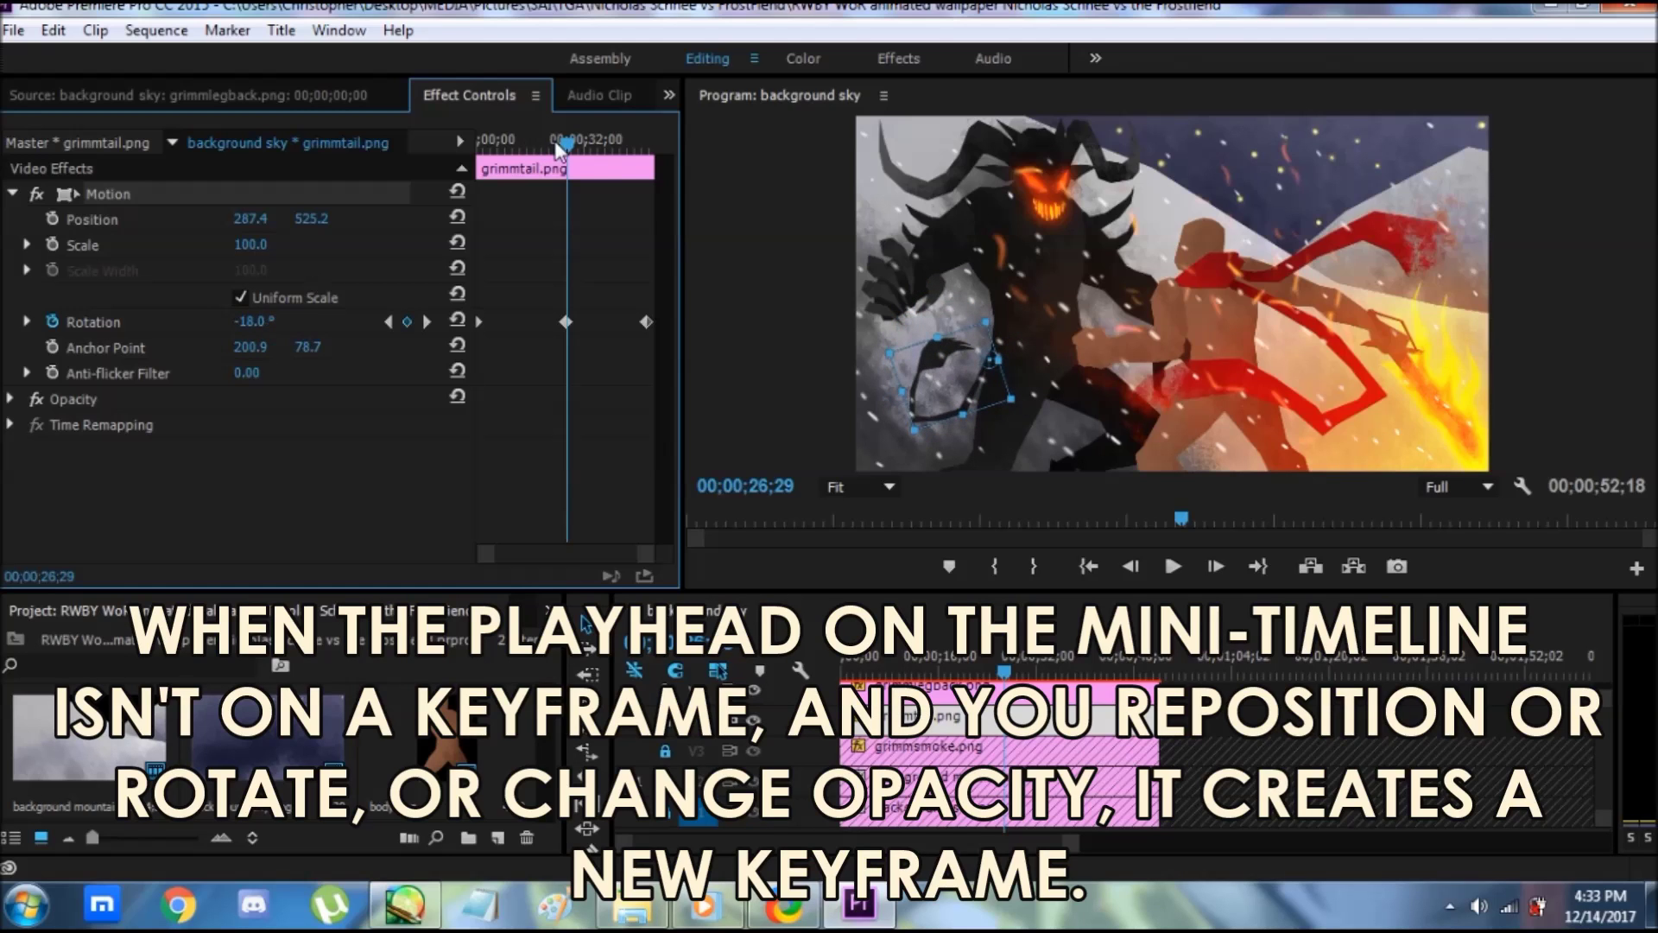
left_click_drag(566, 148, 646, 151)
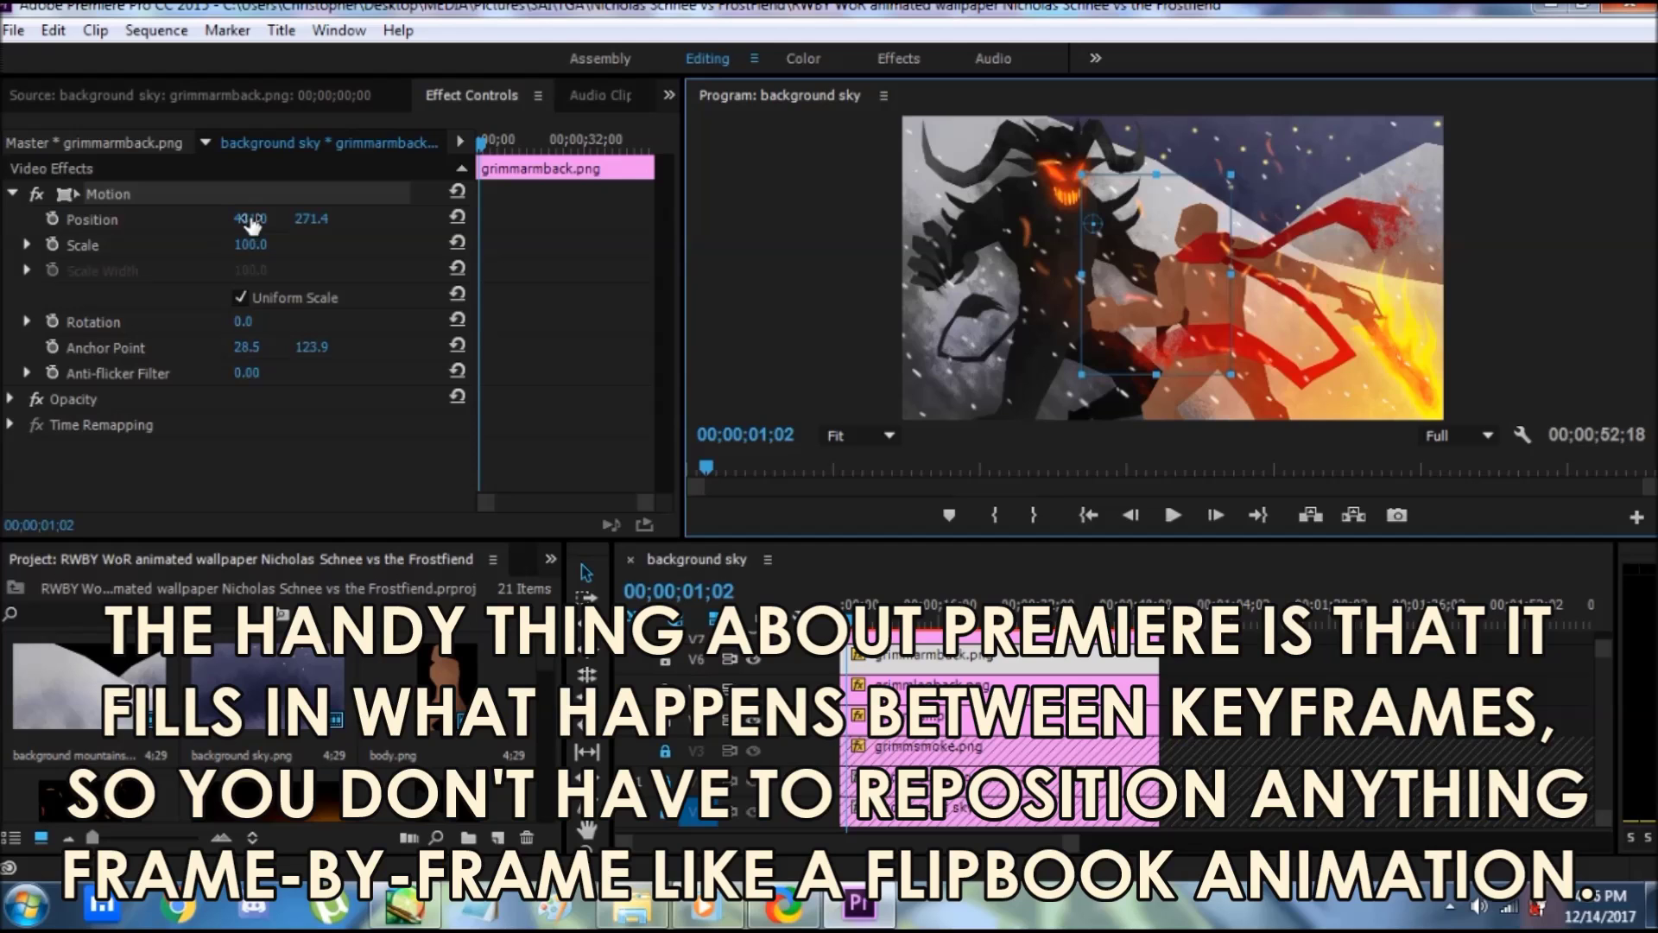
- Turn on position keyframing for grimmarmback.png and set its rotation keyframe at the clip's start to 9°
left_click(54, 217)
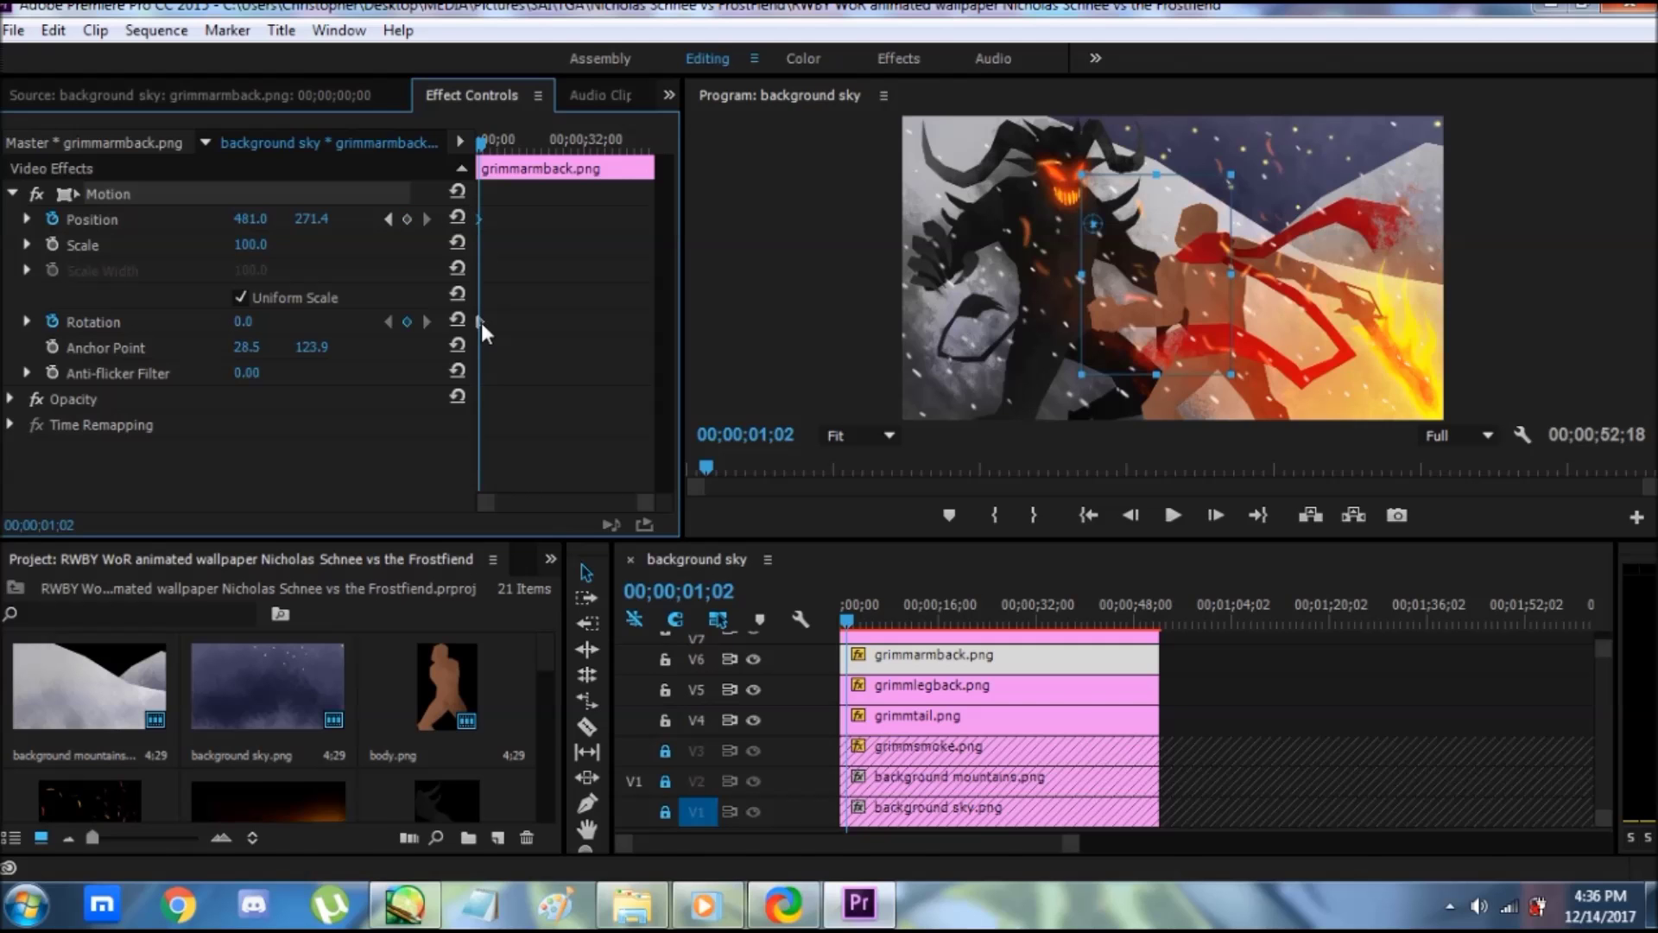
key("Home")
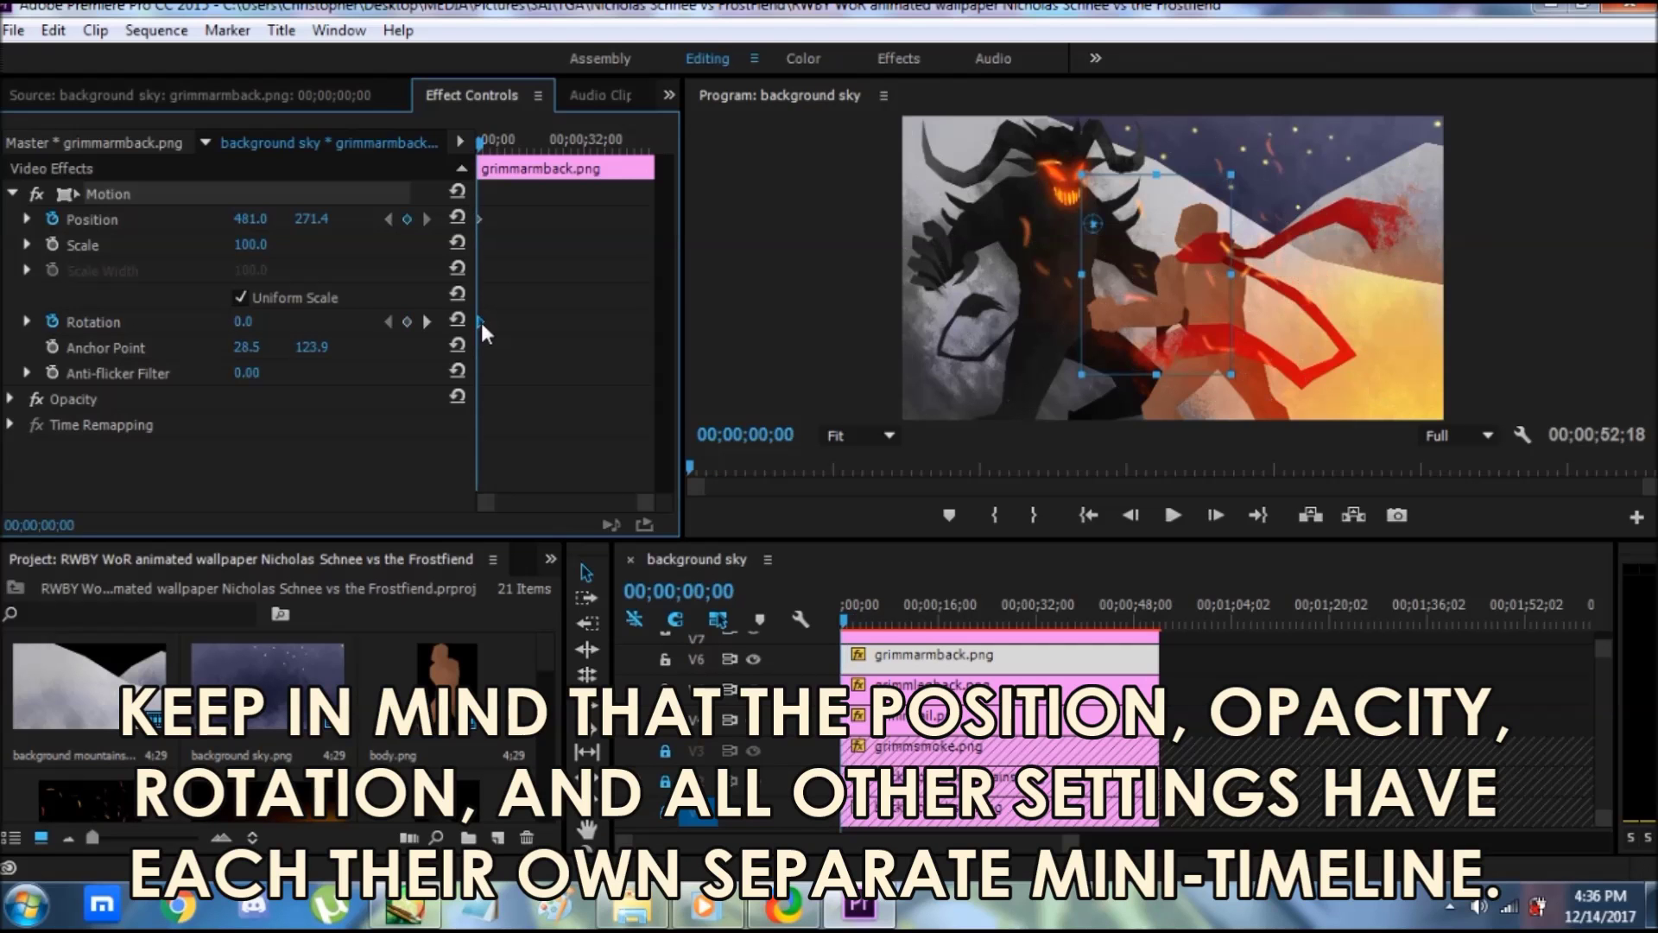
left_click(480, 219)
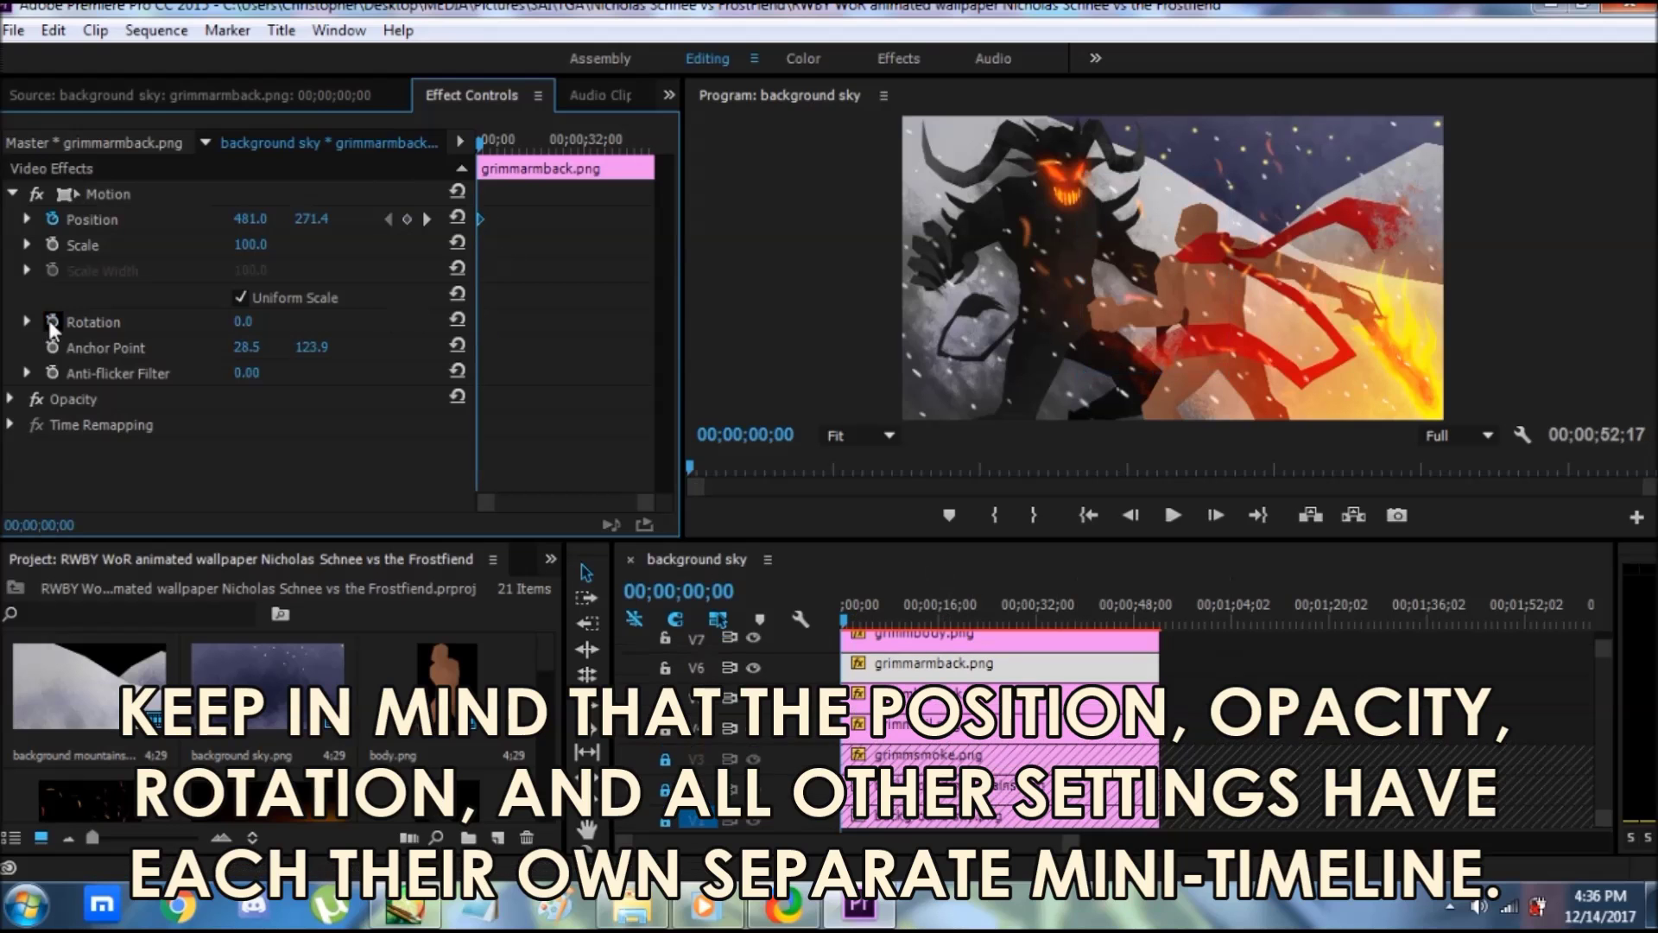
mouse_move(481, 141)
left_mouse_down()
mouse_move(544, 143)
mouse_move(481, 164)
left_mouse_up()
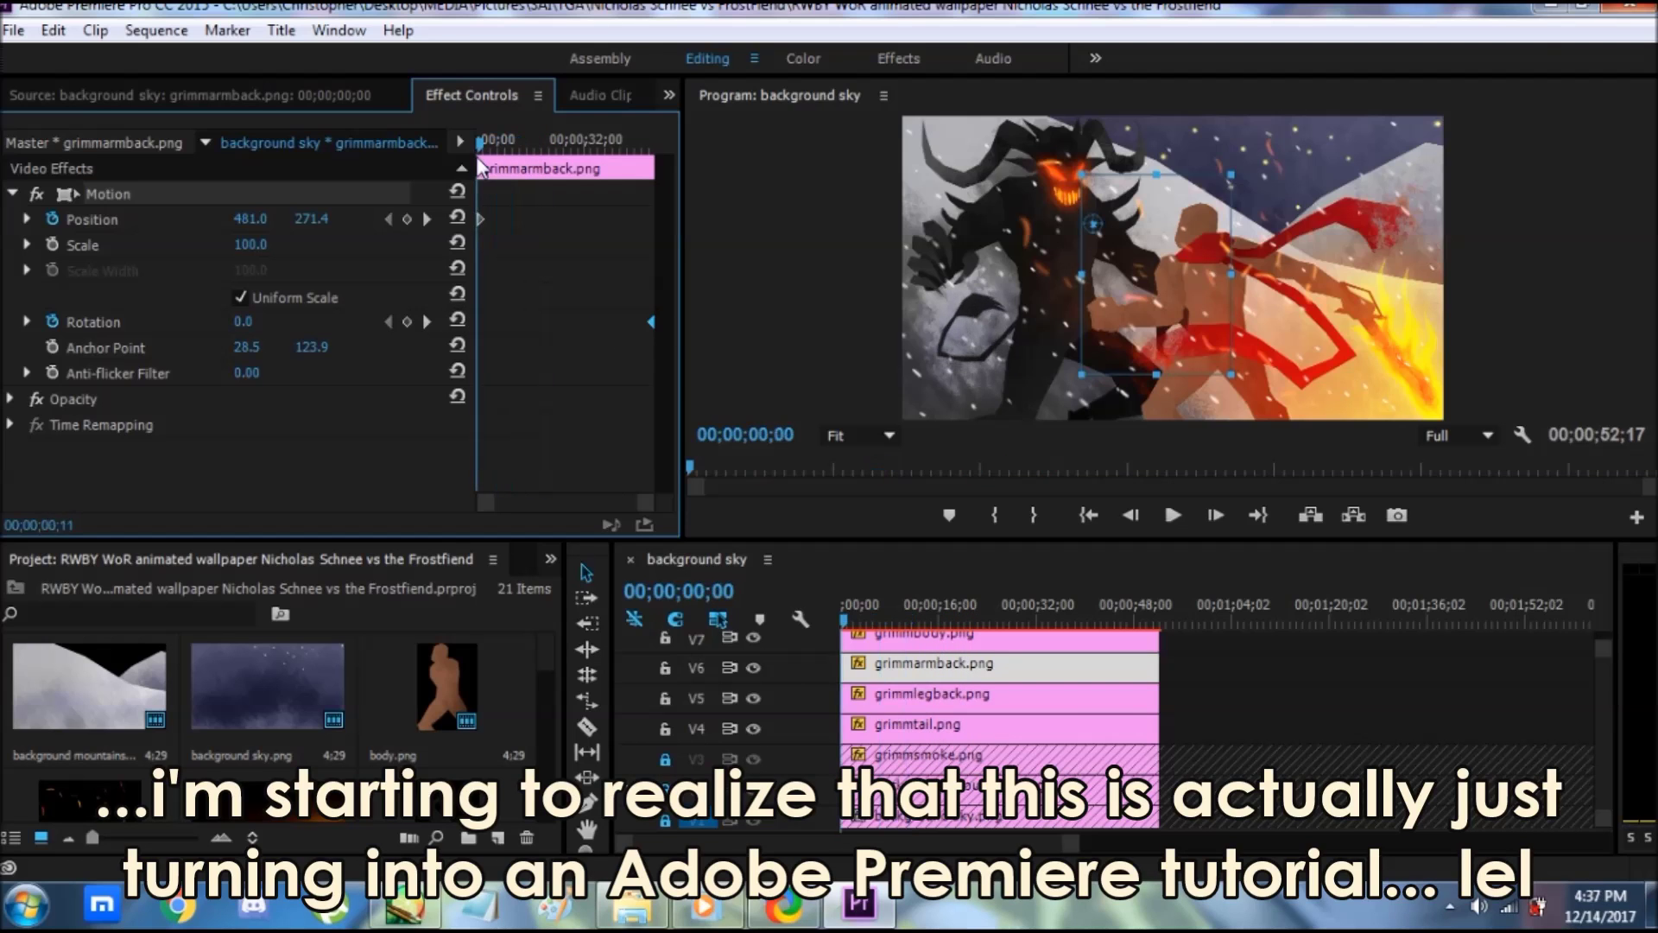
mouse_move(244, 321)
left_mouse_down()
mouse_move(271, 321)
mouse_move(251, 321)
left_mouse_up()
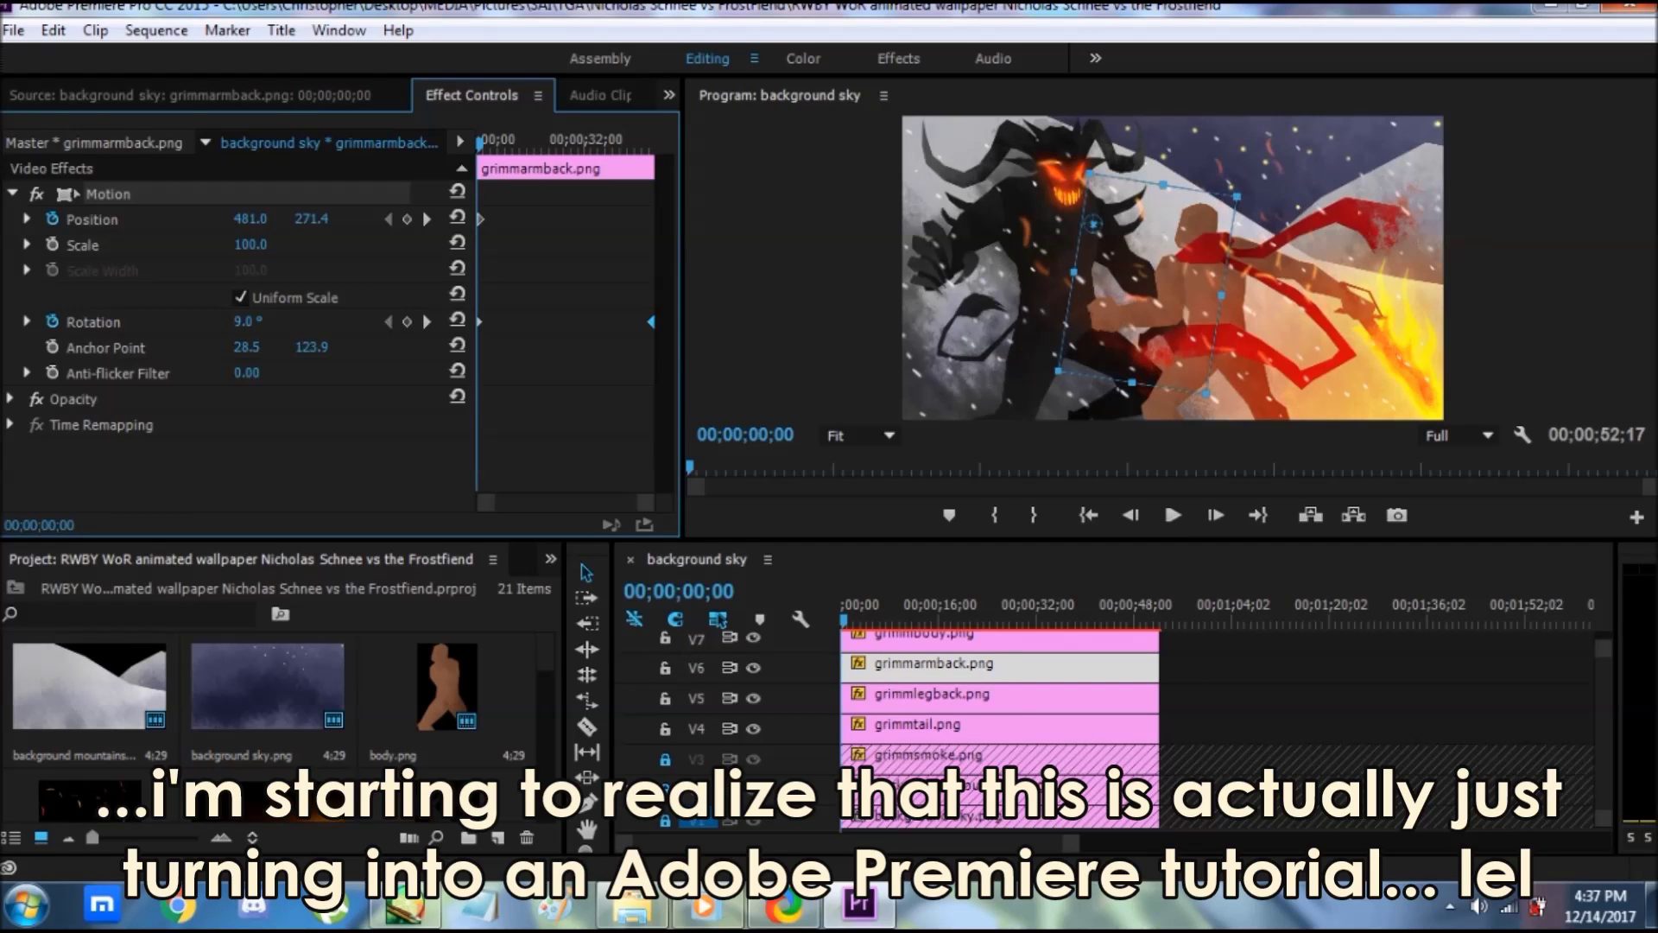
- Keyframe the horizontal position of grimmarmback.png at 463 and move that keyframe to the clip's end
left_click_drag(535, 141, 628, 140)
left_click_drag(250, 219, 245, 218)
left_click_drag(1121, 229, 1116, 229)
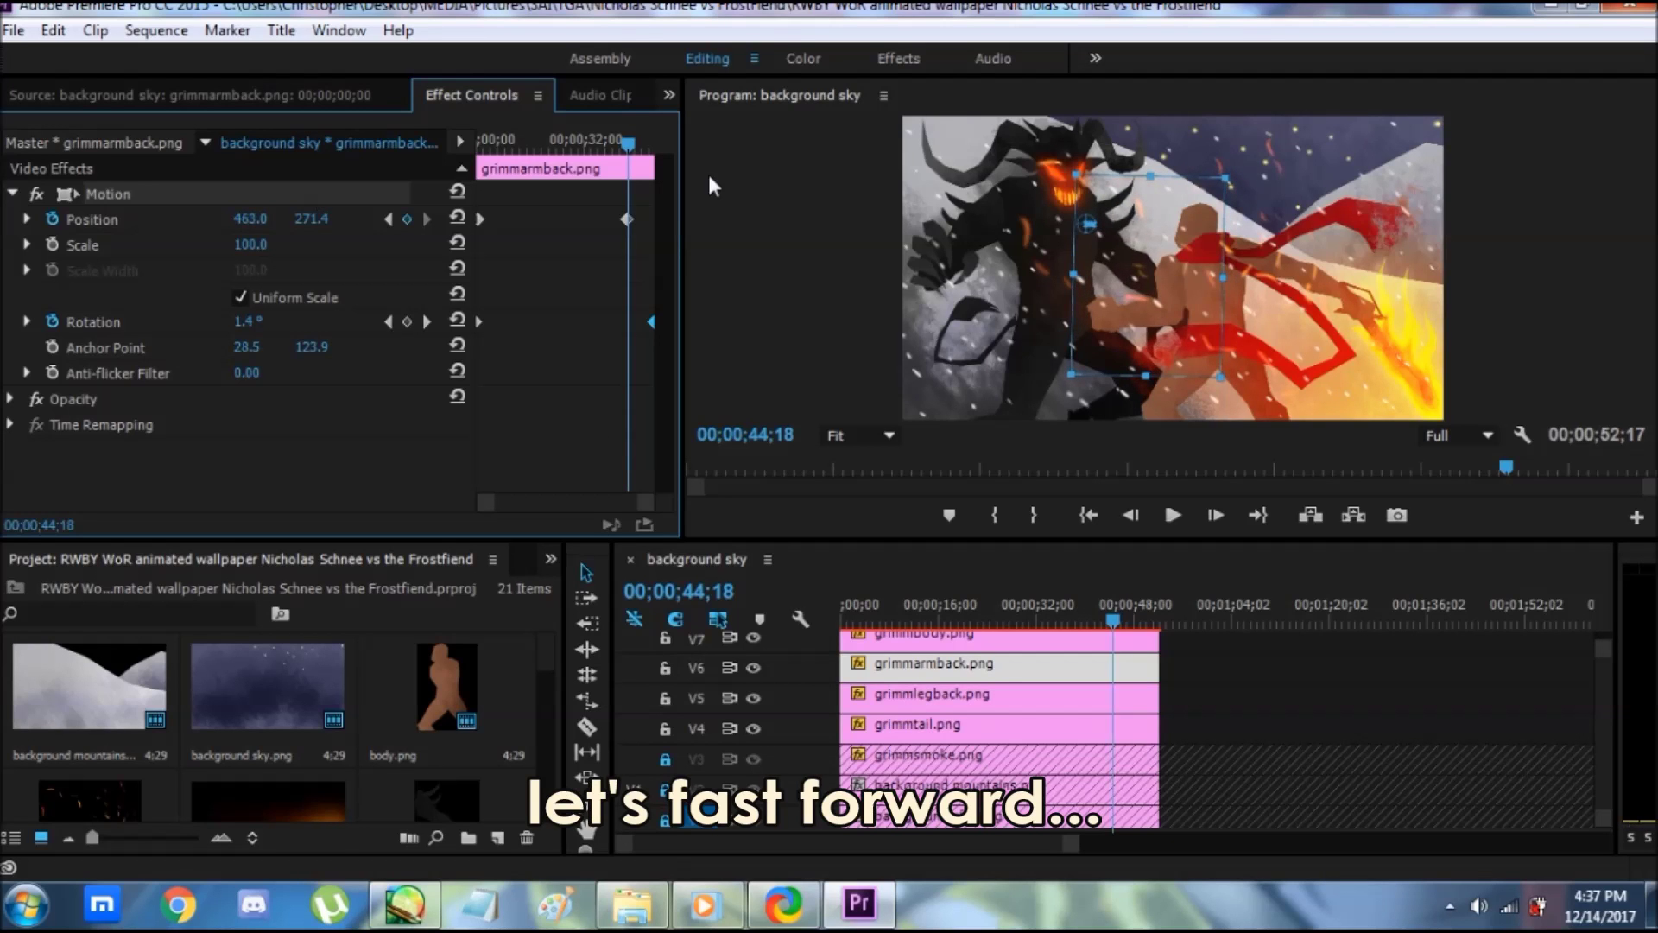
mouse_move(628, 220)
left_mouse_down()
mouse_move(676, 215)
mouse_move(653, 236)
left_mouse_up()
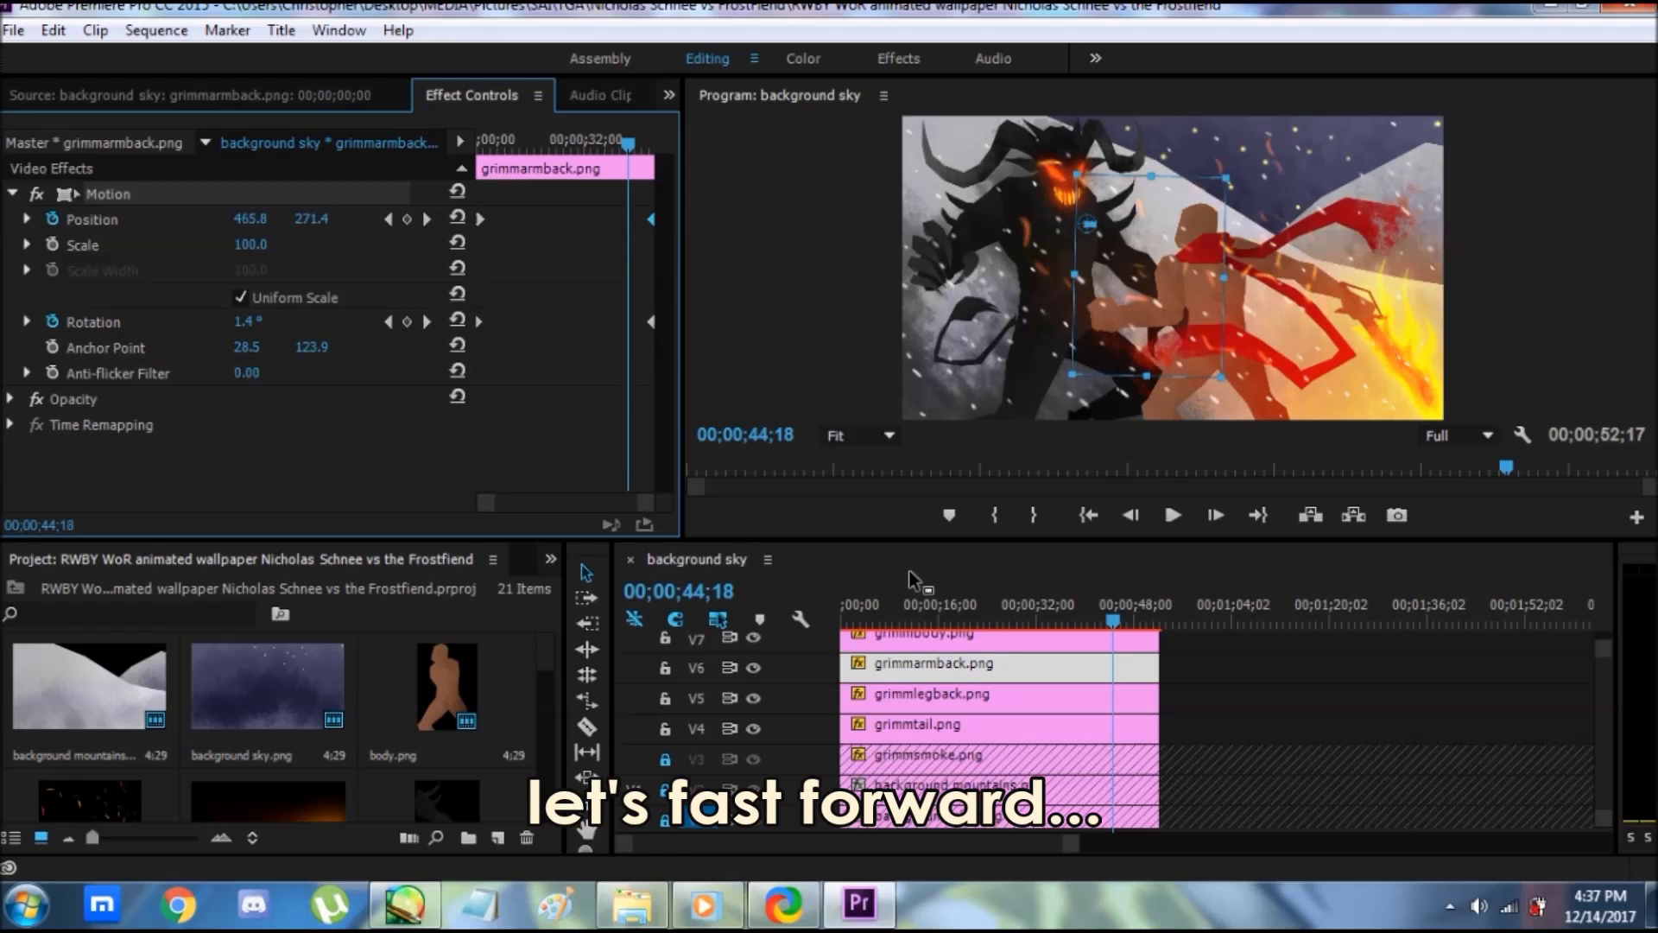
- Keyframe the horizontal position of grimmbody.png between the clip's start and 00;00;47;25
left_click(910, 637)
left_click(53, 219)
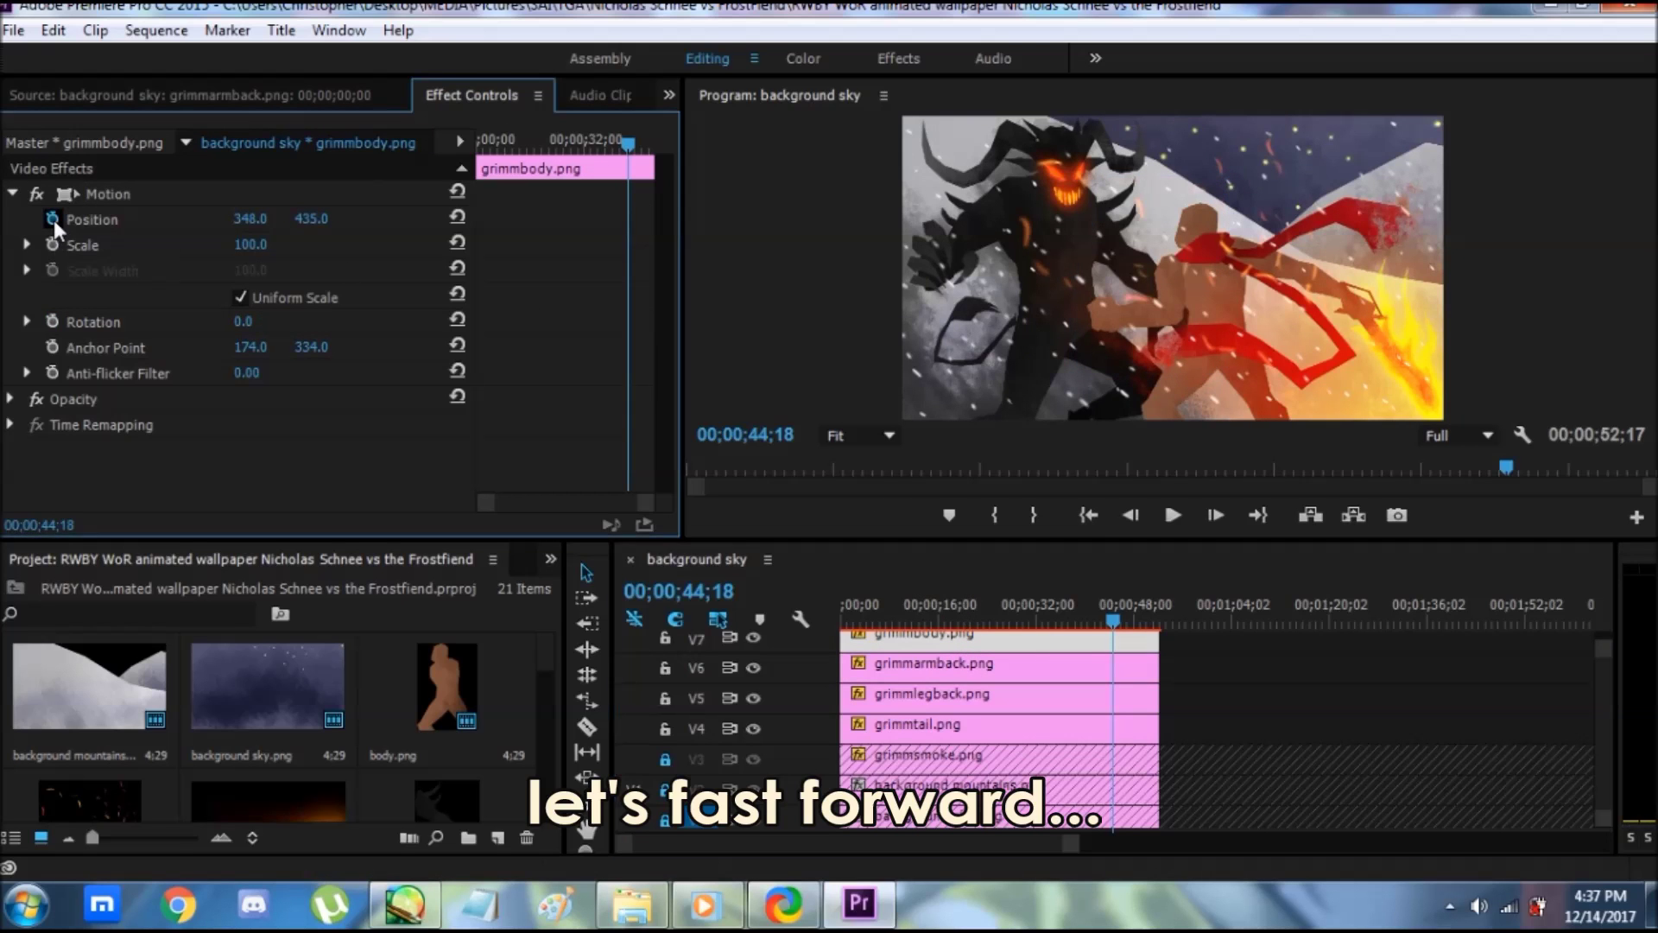
left_click(640, 147)
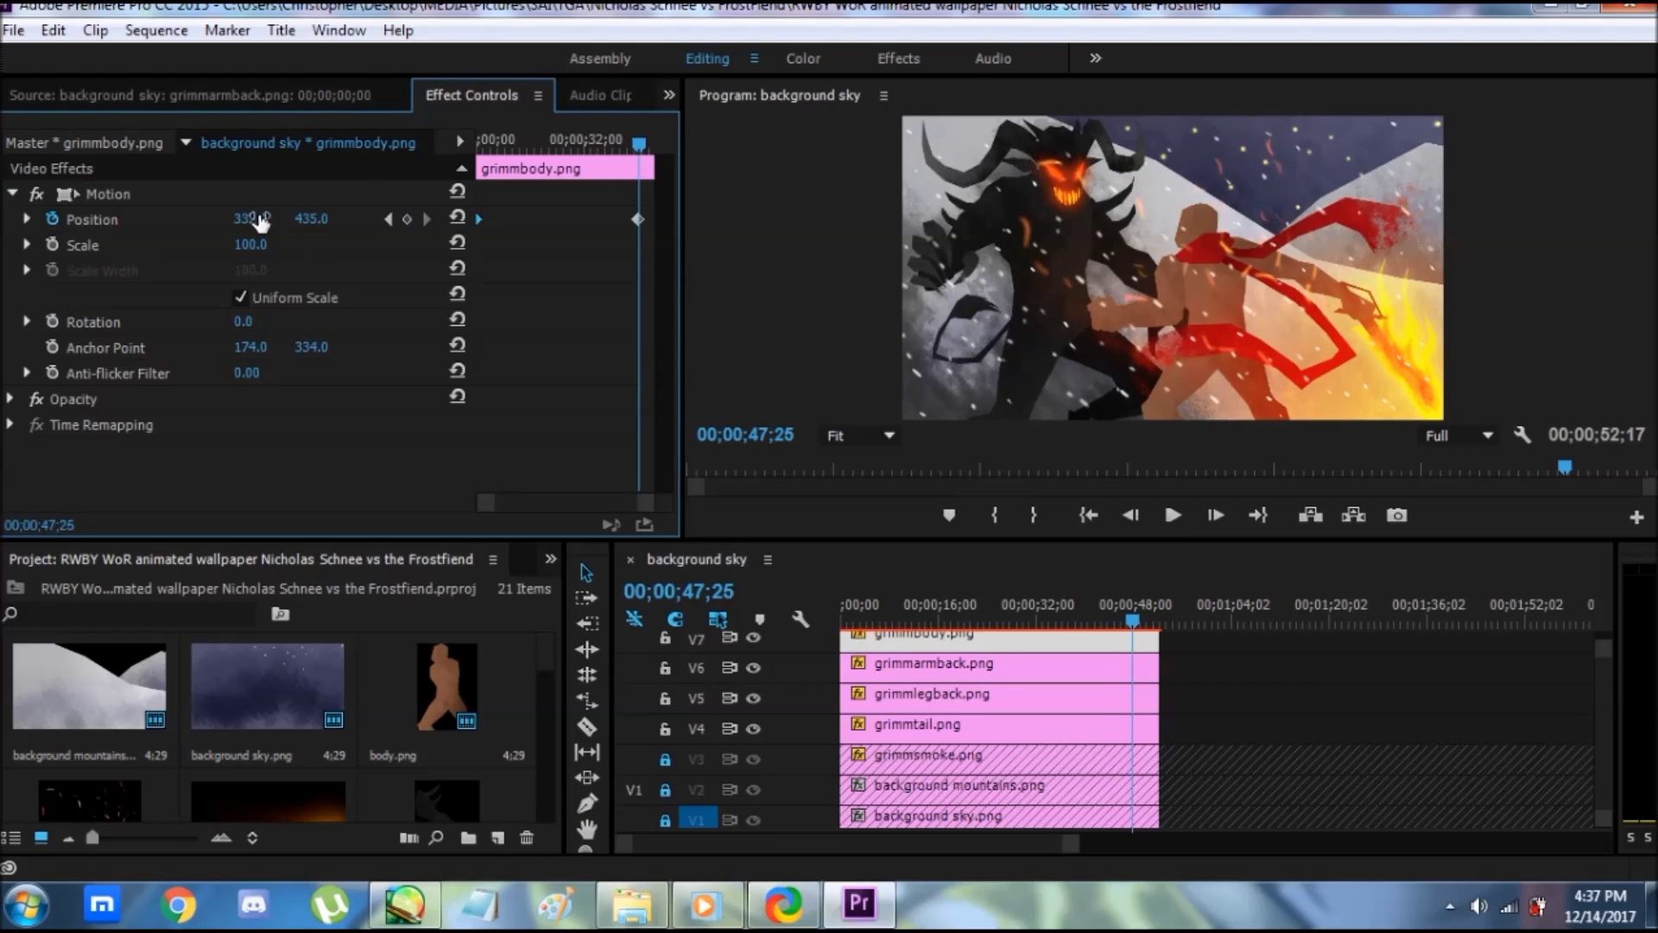
- Move the anchor point of the monster's raised arm to its shoulder, keyframe its rotation from clip start to near the end, and preview it
scroll(1037, 752, "up", 3)
scroll(1037, 756, "down", 1)
left_click(1037, 756)
left_click_drag(639, 144, 478, 147)
left_click(108, 194)
left_click_drag(965, 240, 1000, 213)
left_click(53, 321)
left_click_drag(630, 142, 644, 144)
left_click_drag(250, 321, 241, 321)
left_click_drag(618, 142, 478, 145)
key("space")
- Turn on position keyframing for grimmlegback.png near the clip's start and move the playhead close to its end
mouse_move(881, 620)
left_mouse_down()
mouse_move(1155, 620)
mouse_move(849, 620)
left_mouse_up()
left_click(996, 807)
scroll(996, 808, "down", 3)
left_click(985, 689)
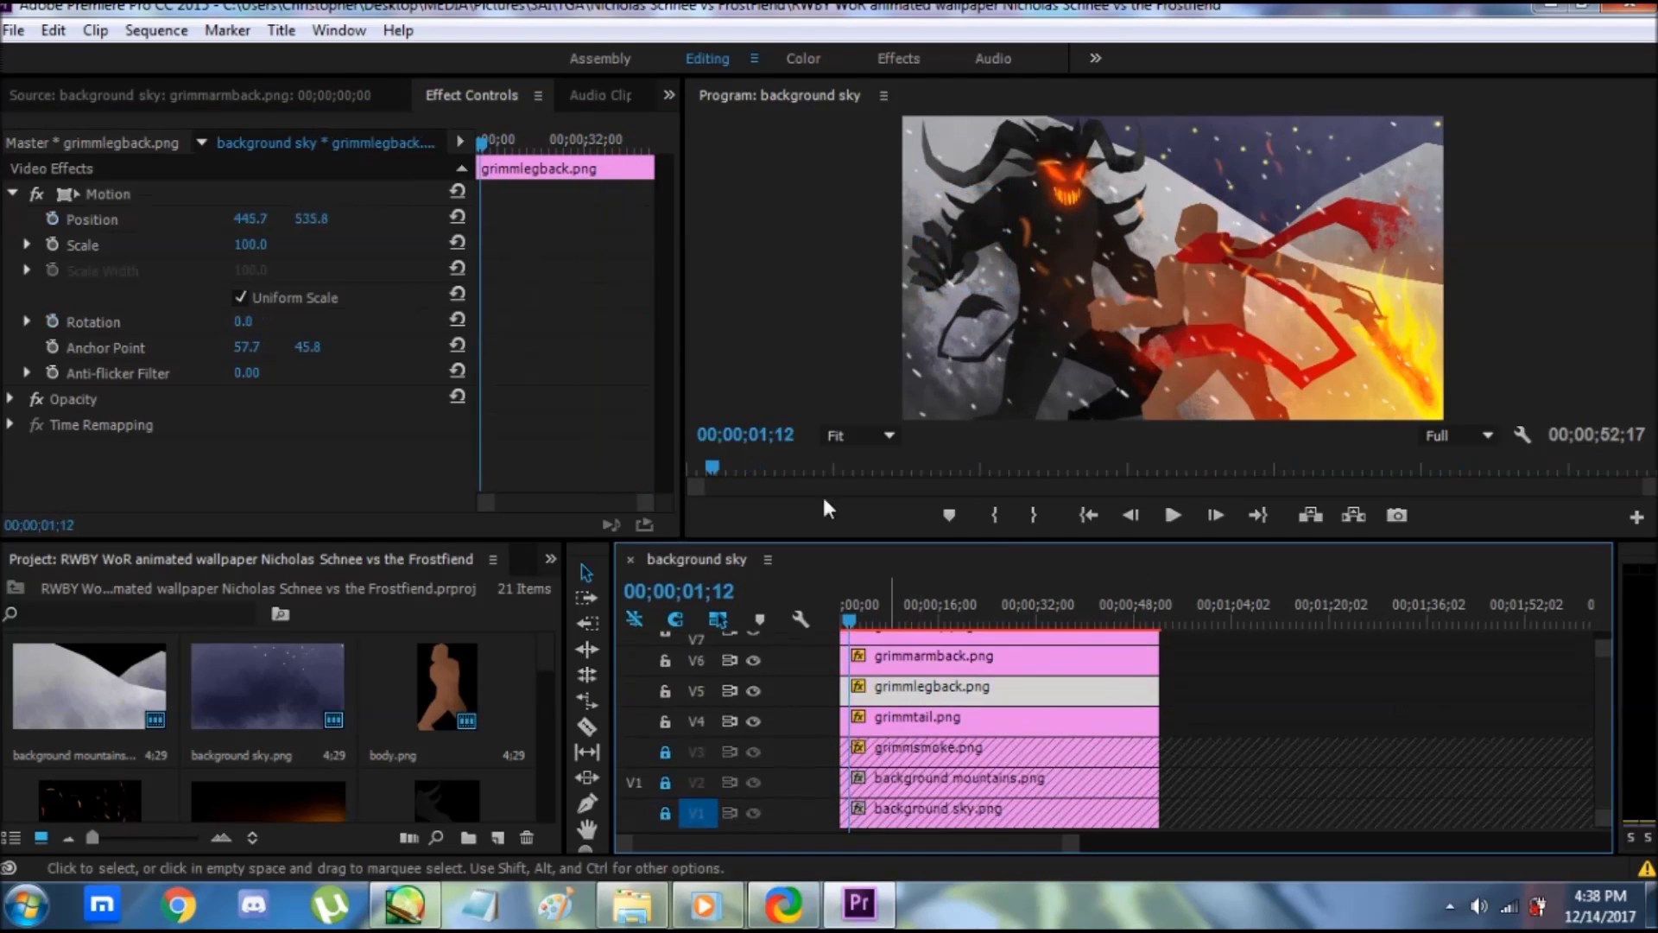
left_click(53, 219)
left_click_drag(481, 144, 640, 143)
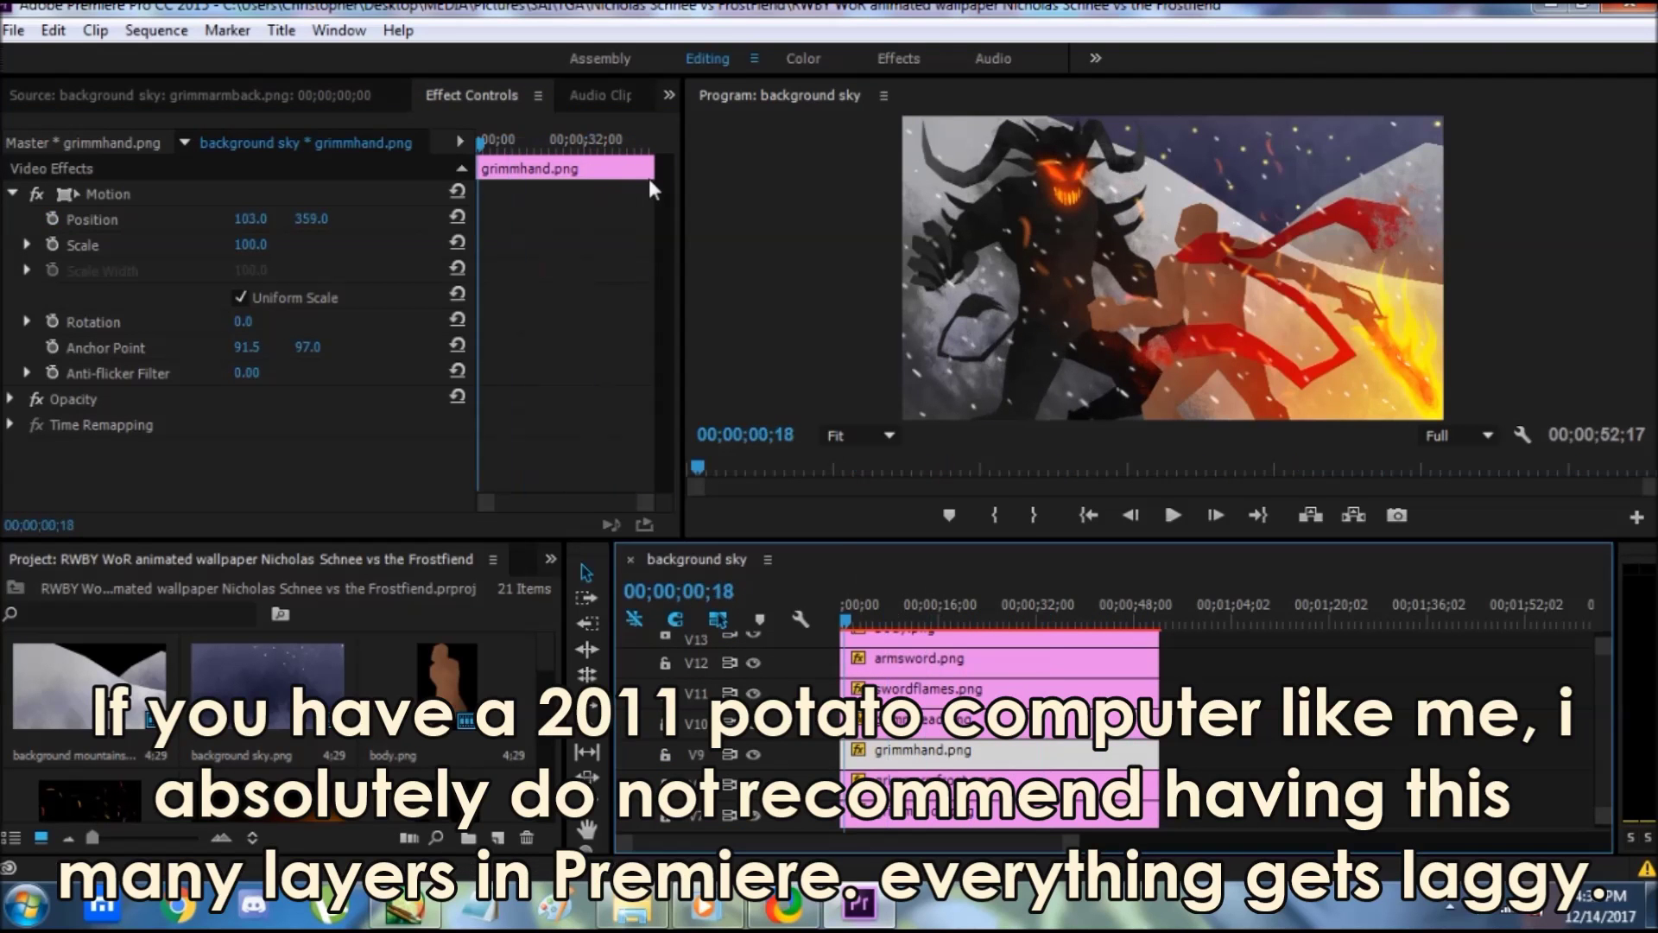
- Keyframe the position and rotation of grimmhand.png at the clip's start and, with shifted and rotated values, near its end
left_click(52, 219)
left_click(52, 321)
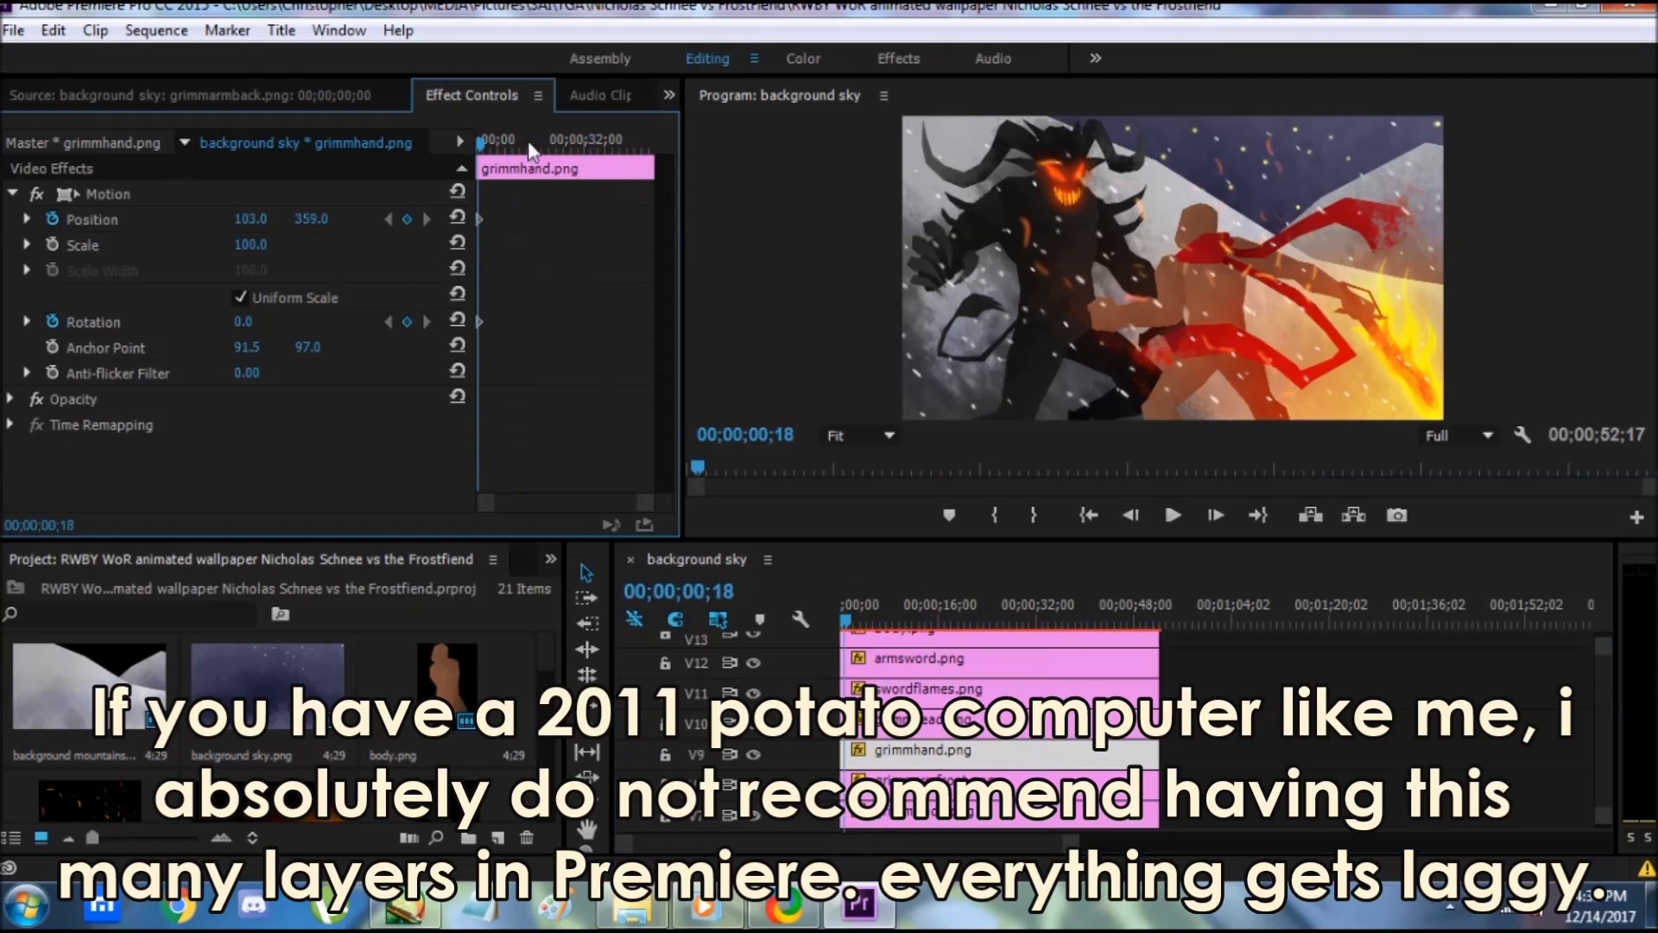
left_click_drag(526, 143, 647, 144)
left_click_drag(250, 218, 273, 219)
left_click_drag(311, 219, 349, 218)
left_click(309, 193)
left_click_drag(250, 322, 179, 322)
left_click(853, 608)
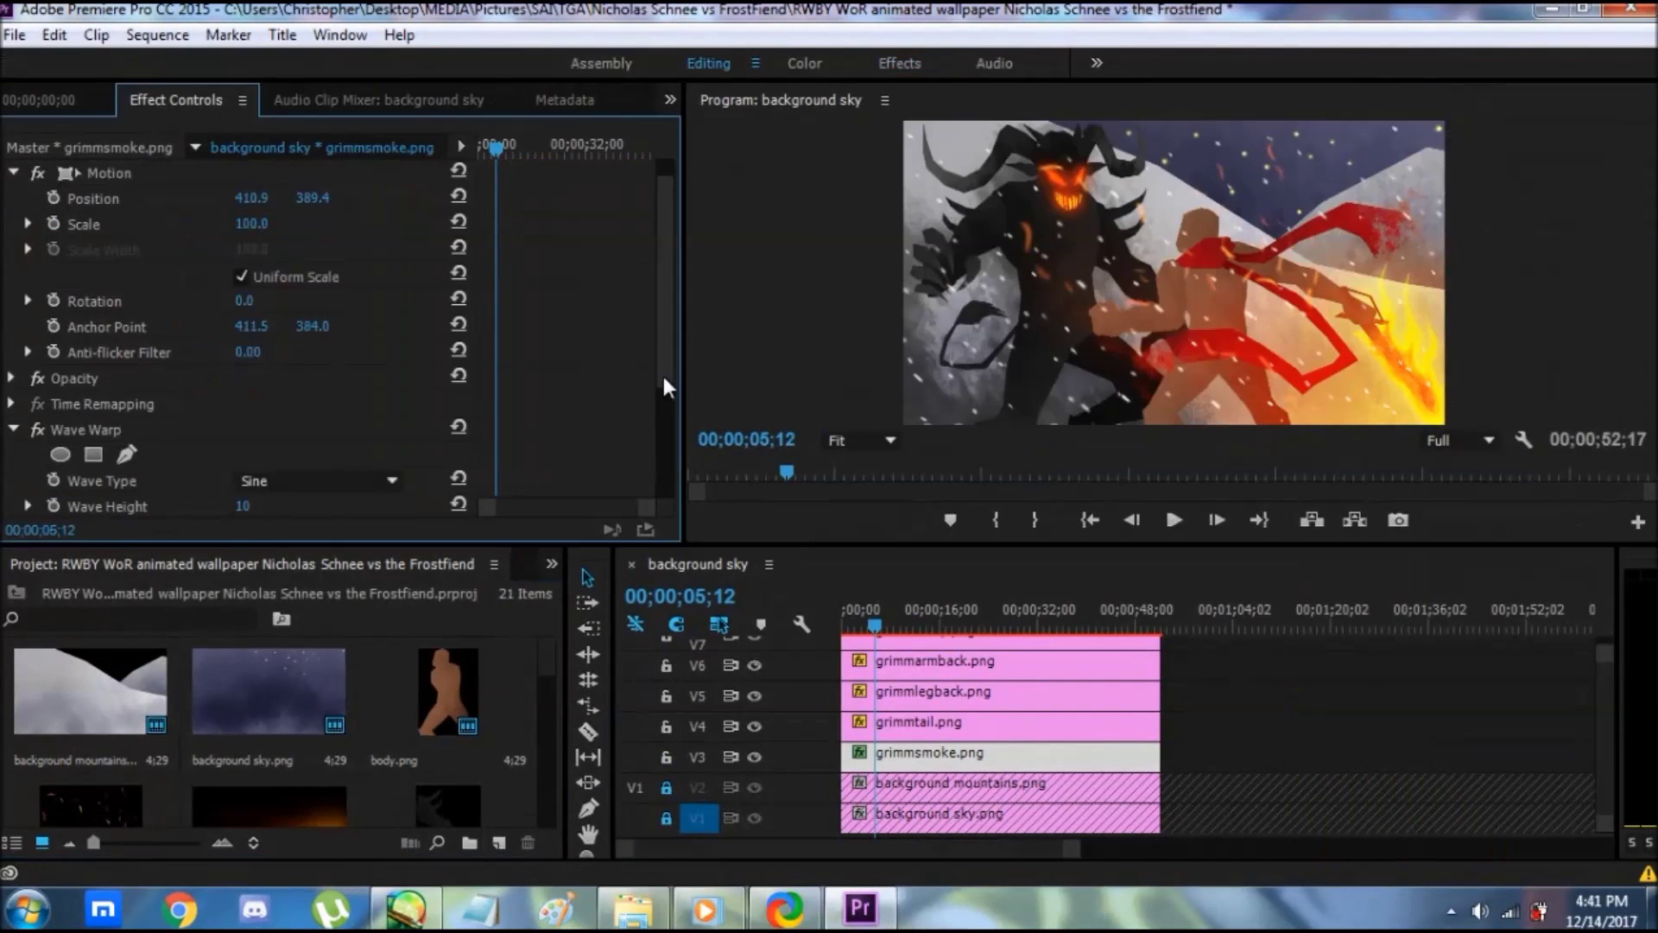
- Select the swordflames.png clip and bring its Wave Warp settings into view
left_click(940, 624)
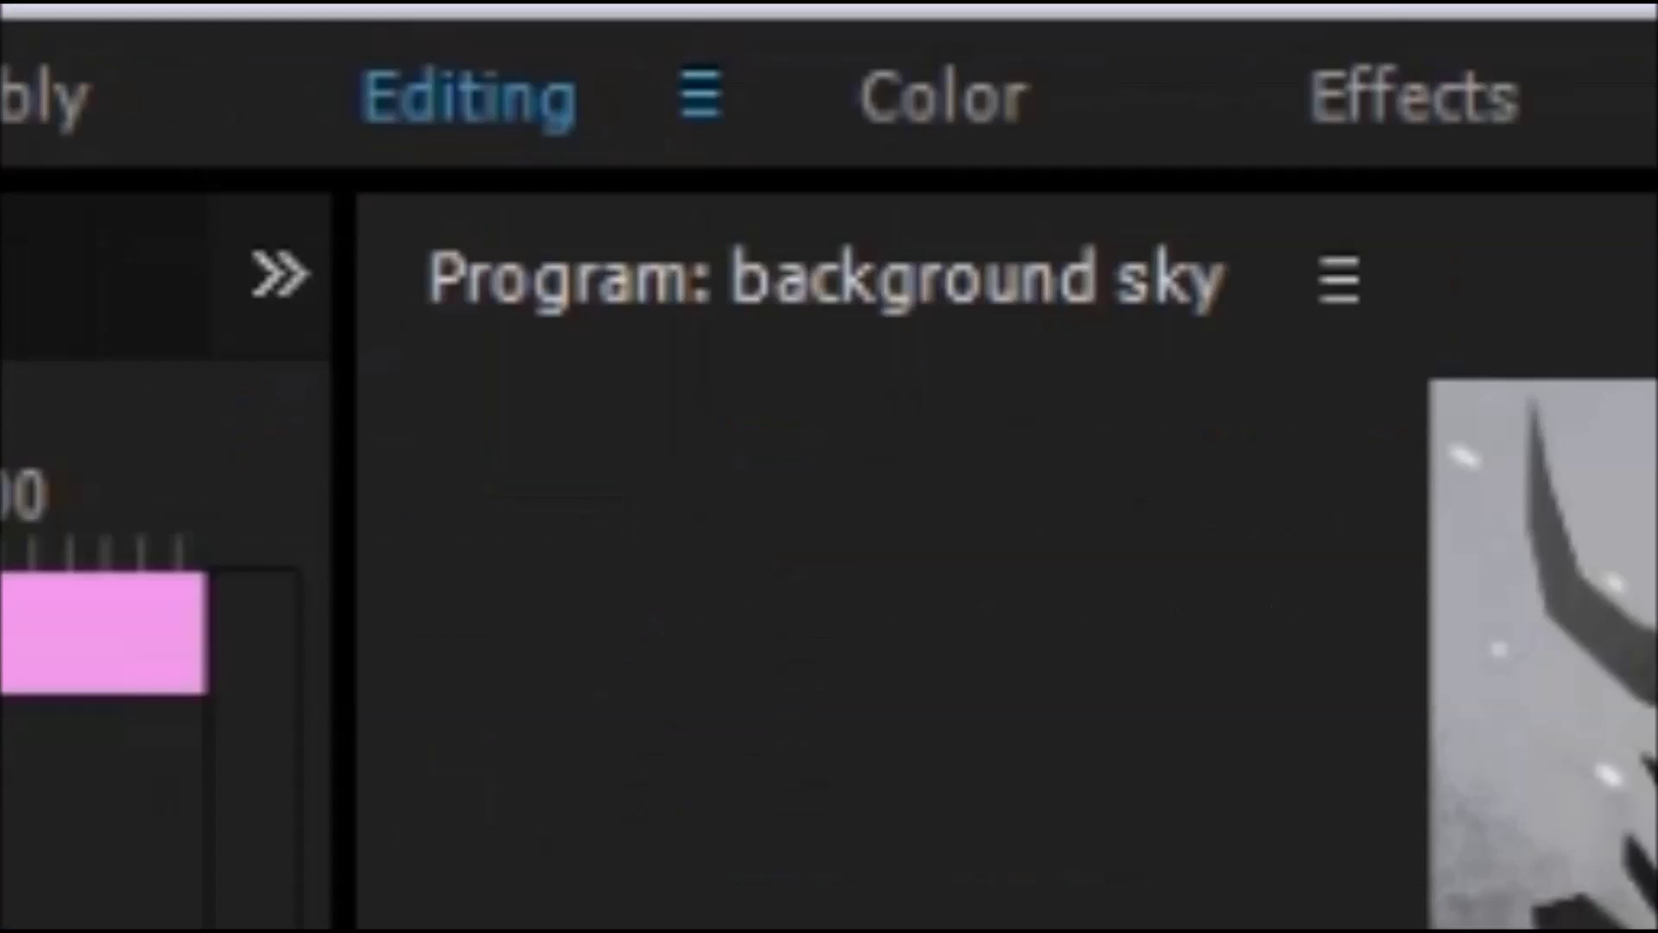
key("alt+shift+4")
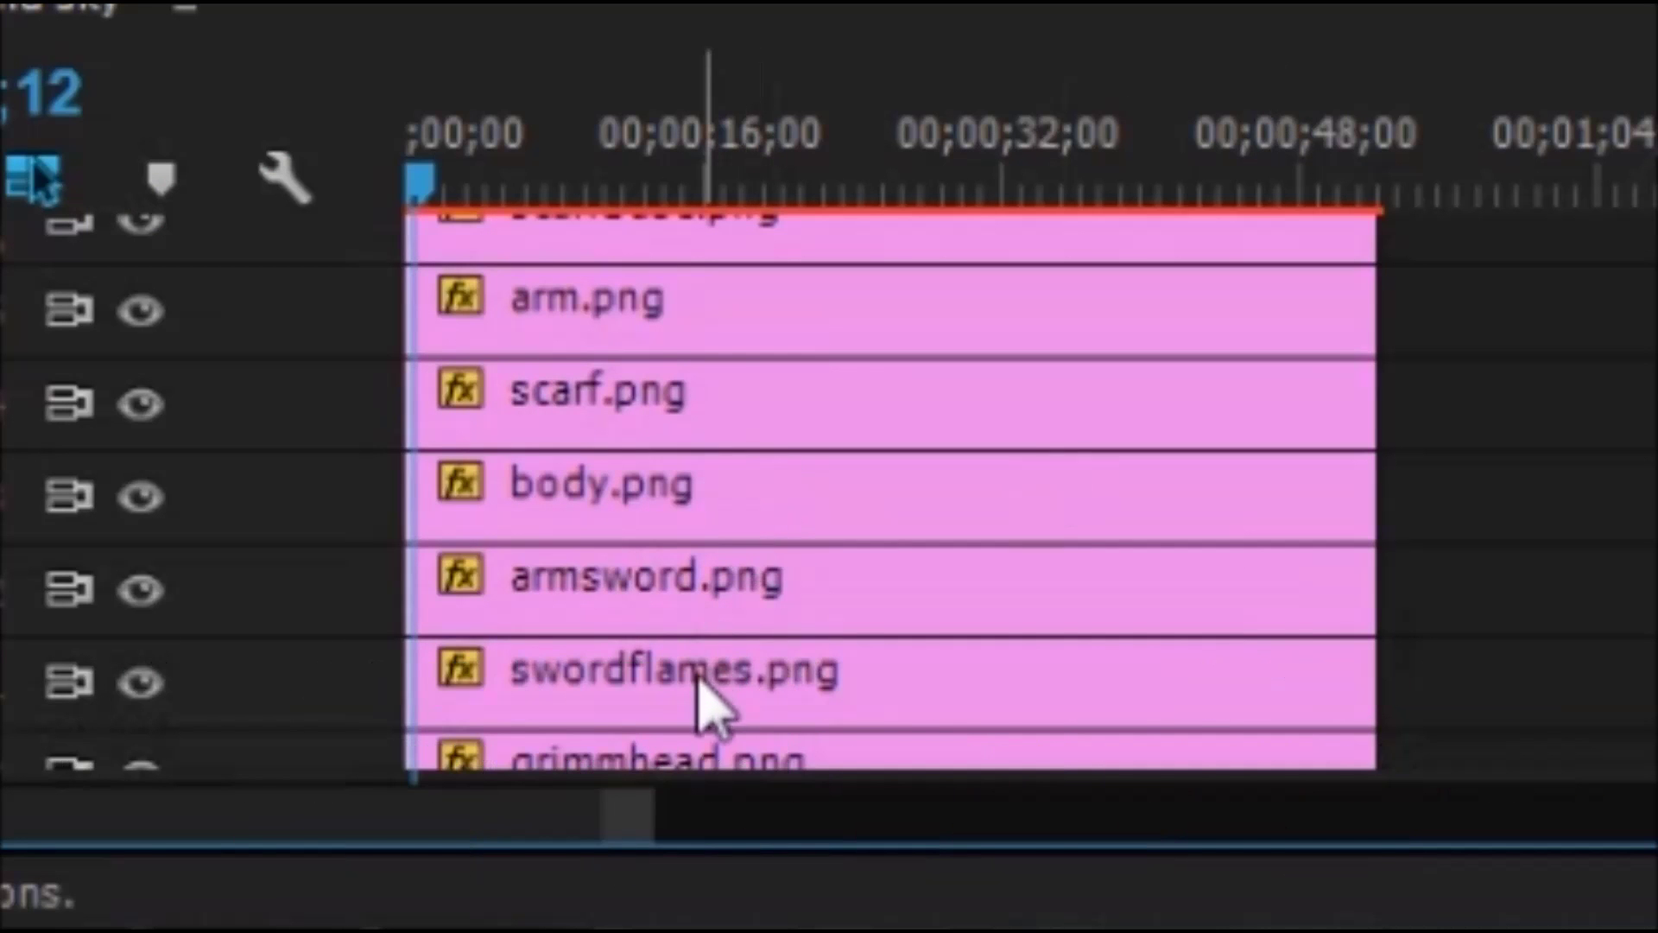
left_click(703, 696)
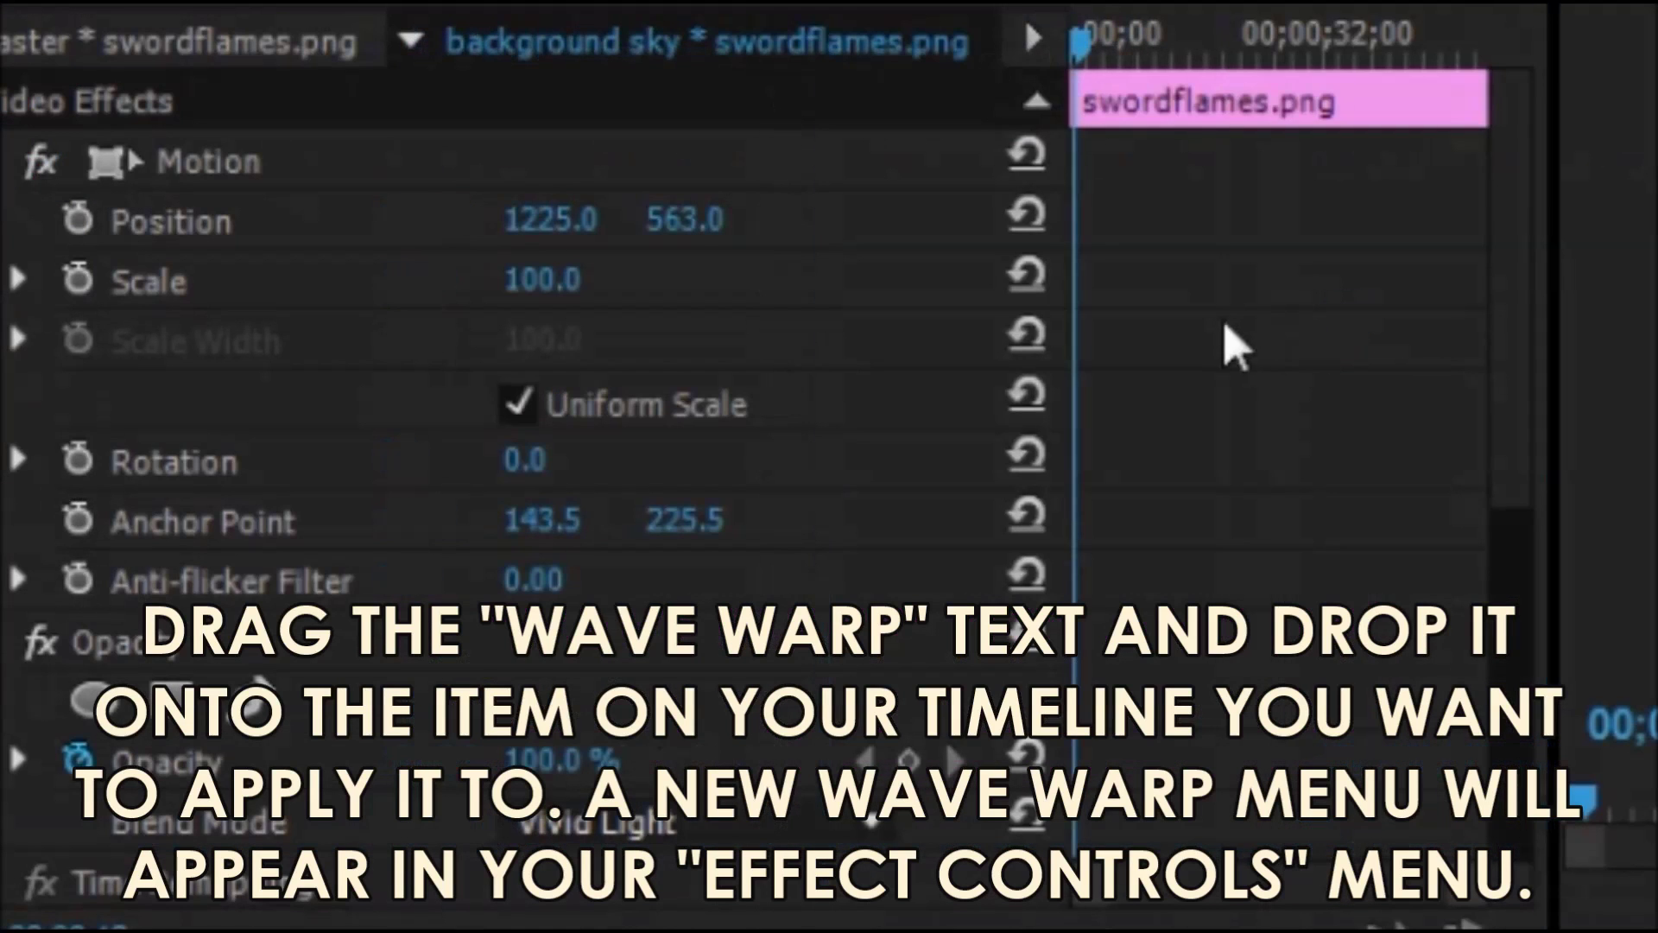
left_click_drag(1511, 350, 1501, 682)
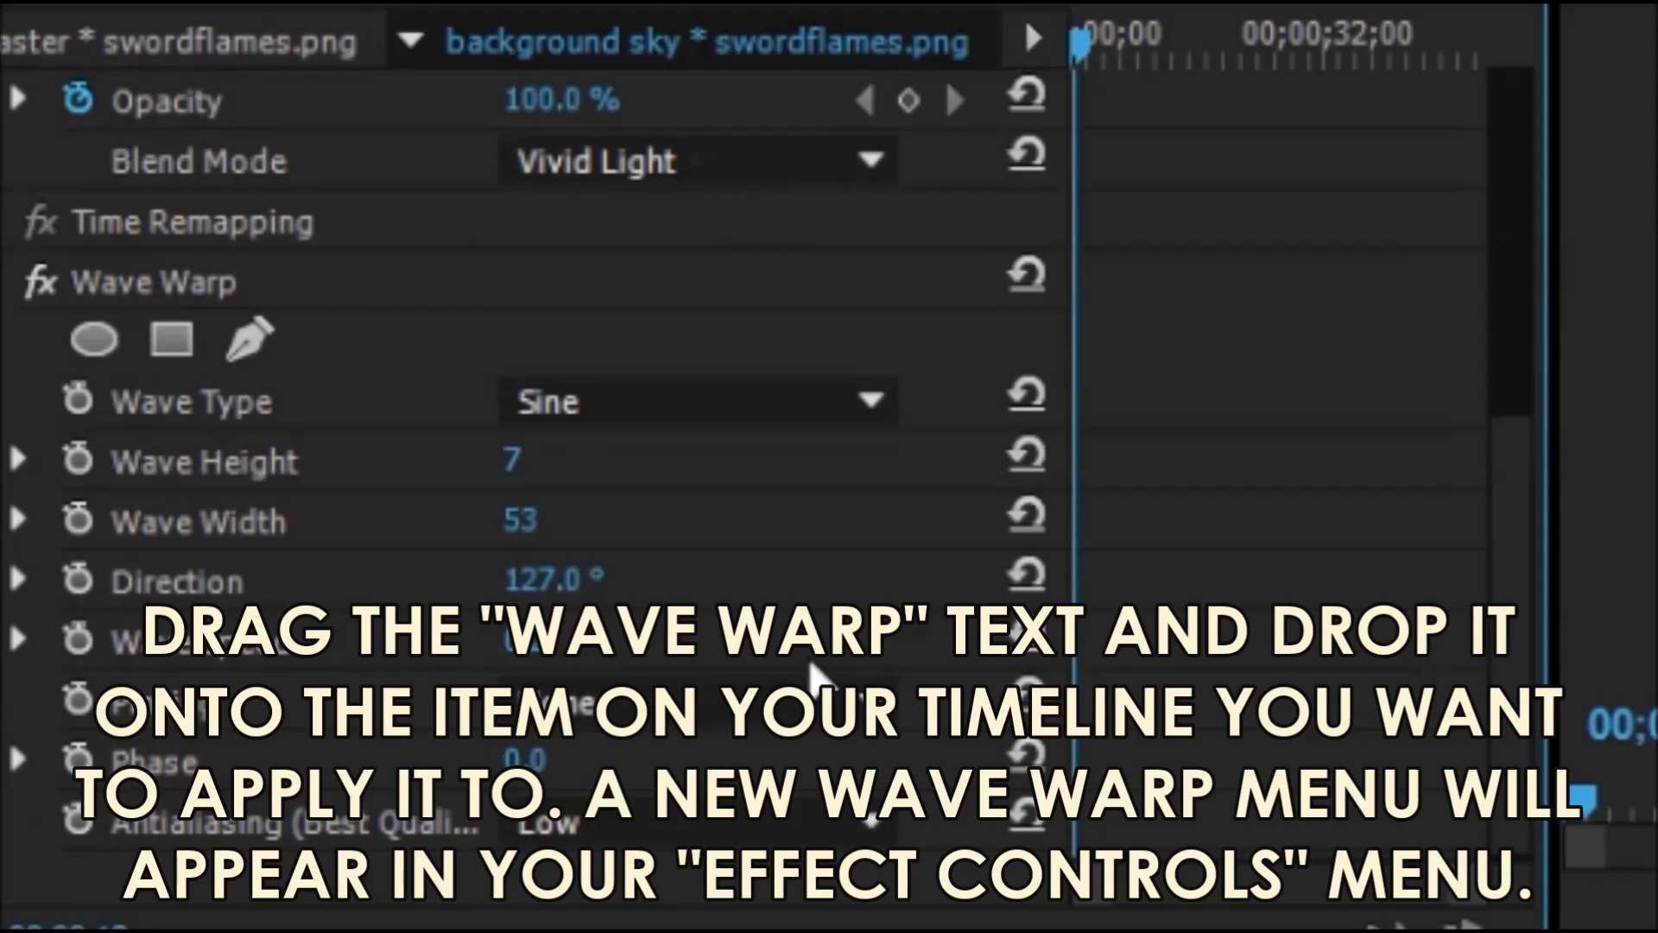
- Set the Wave Warp on swordflames.png to the Triangle wave type with a wave height of 26
left_click(544, 413)
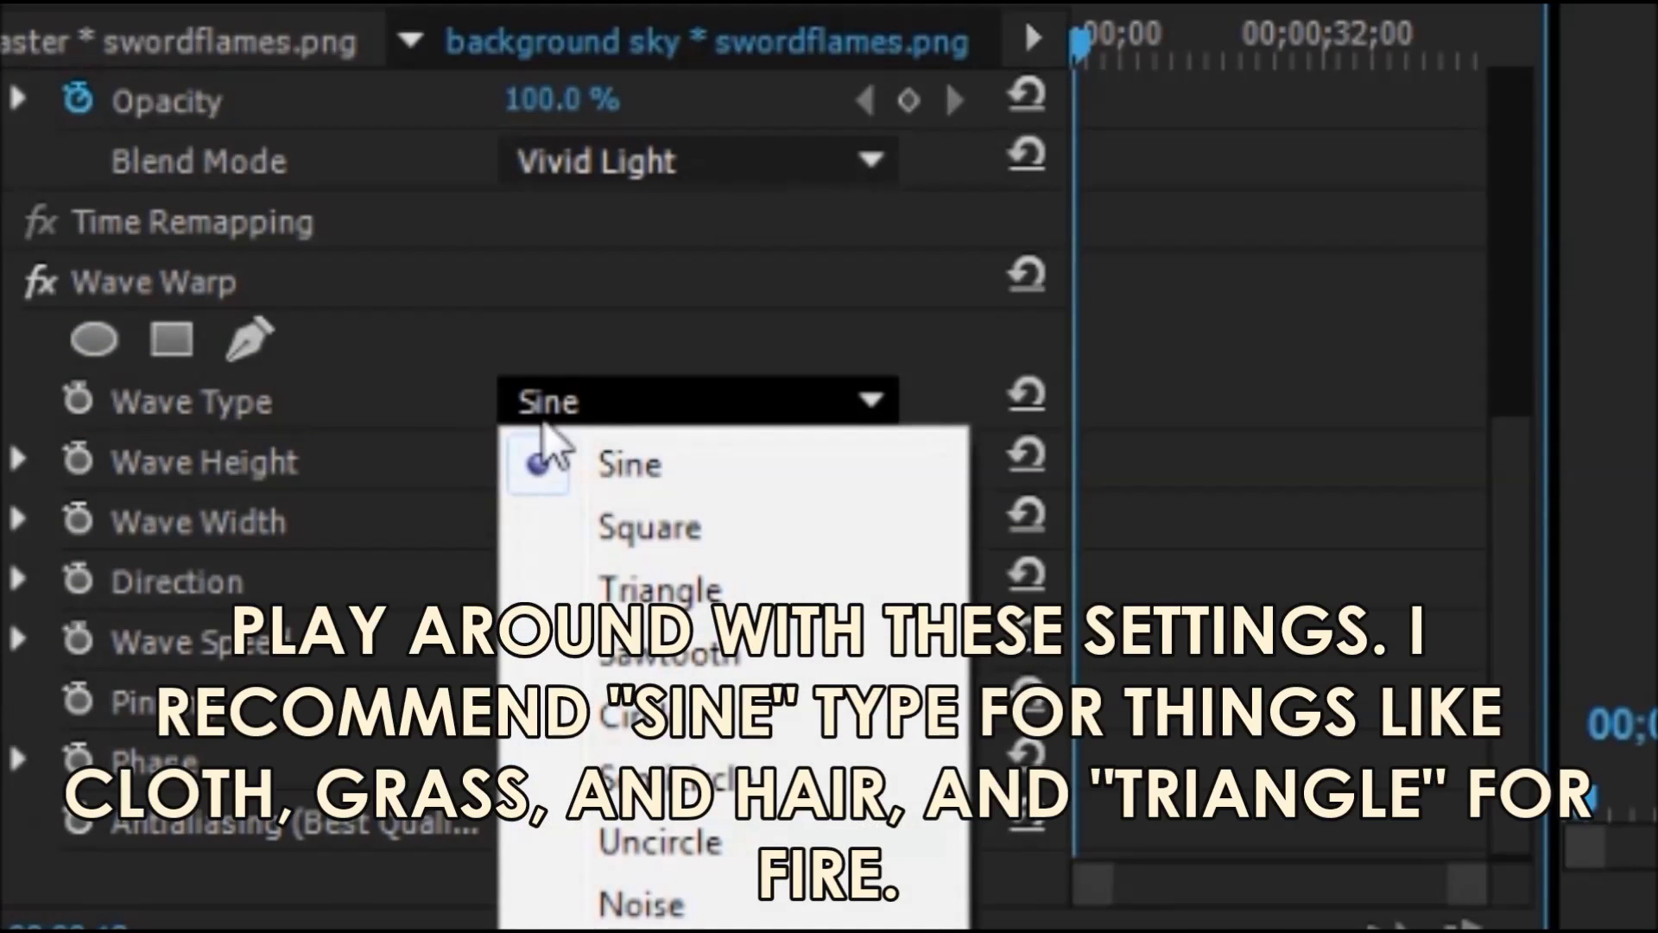
left_click(665, 596)
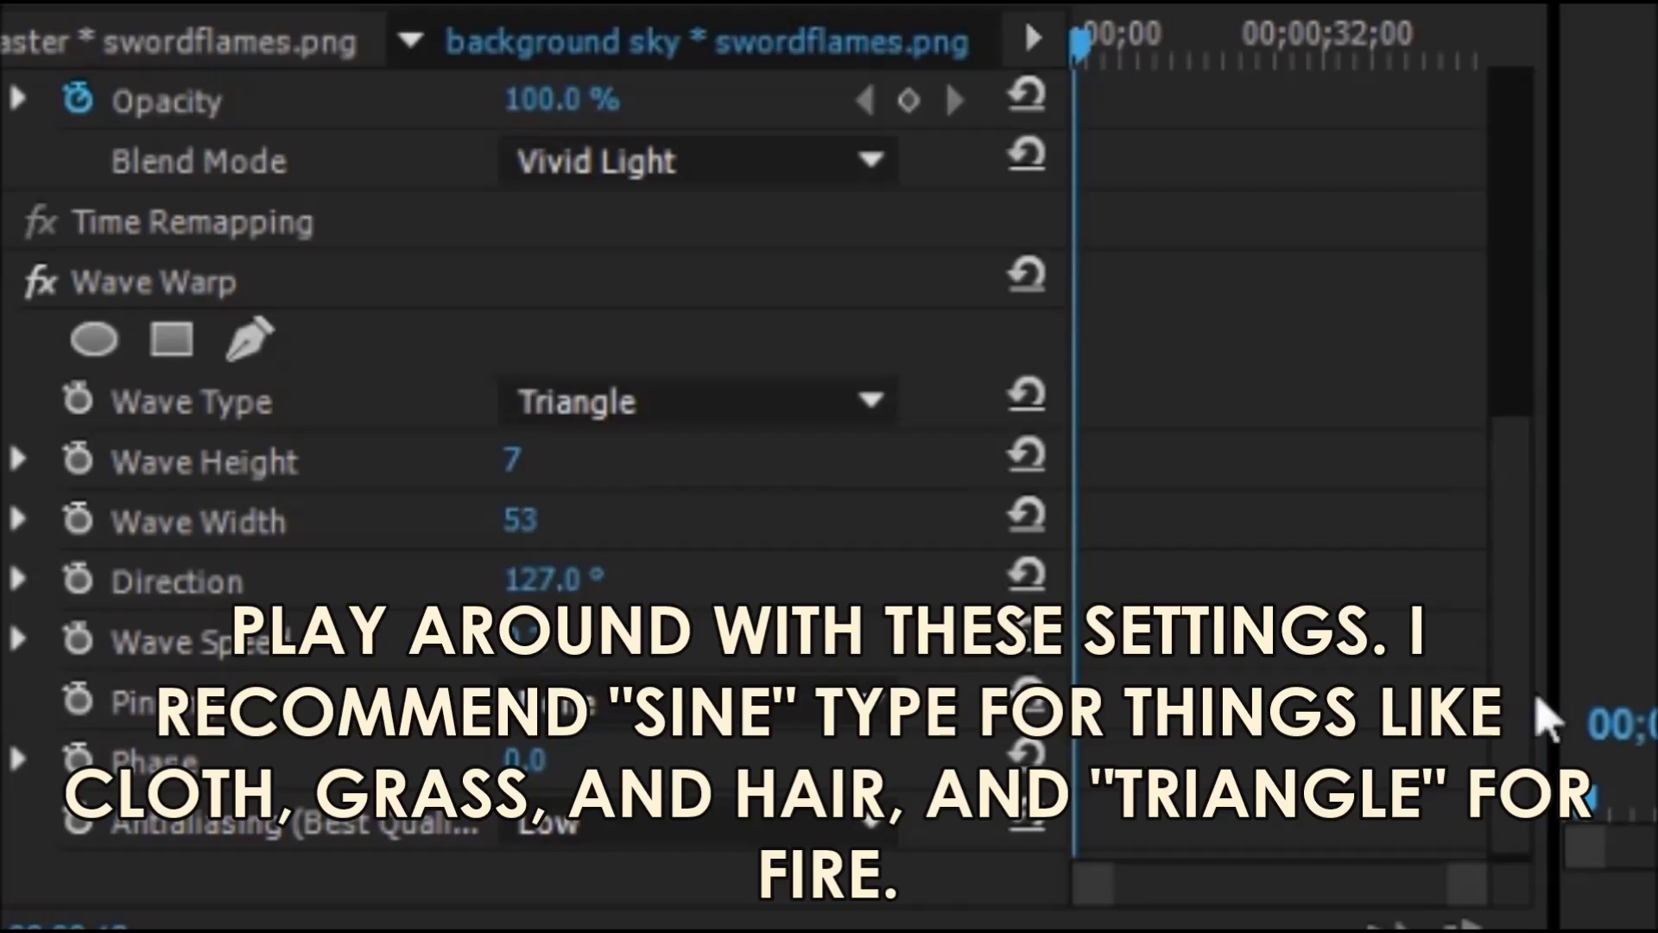
left_click(516, 474)
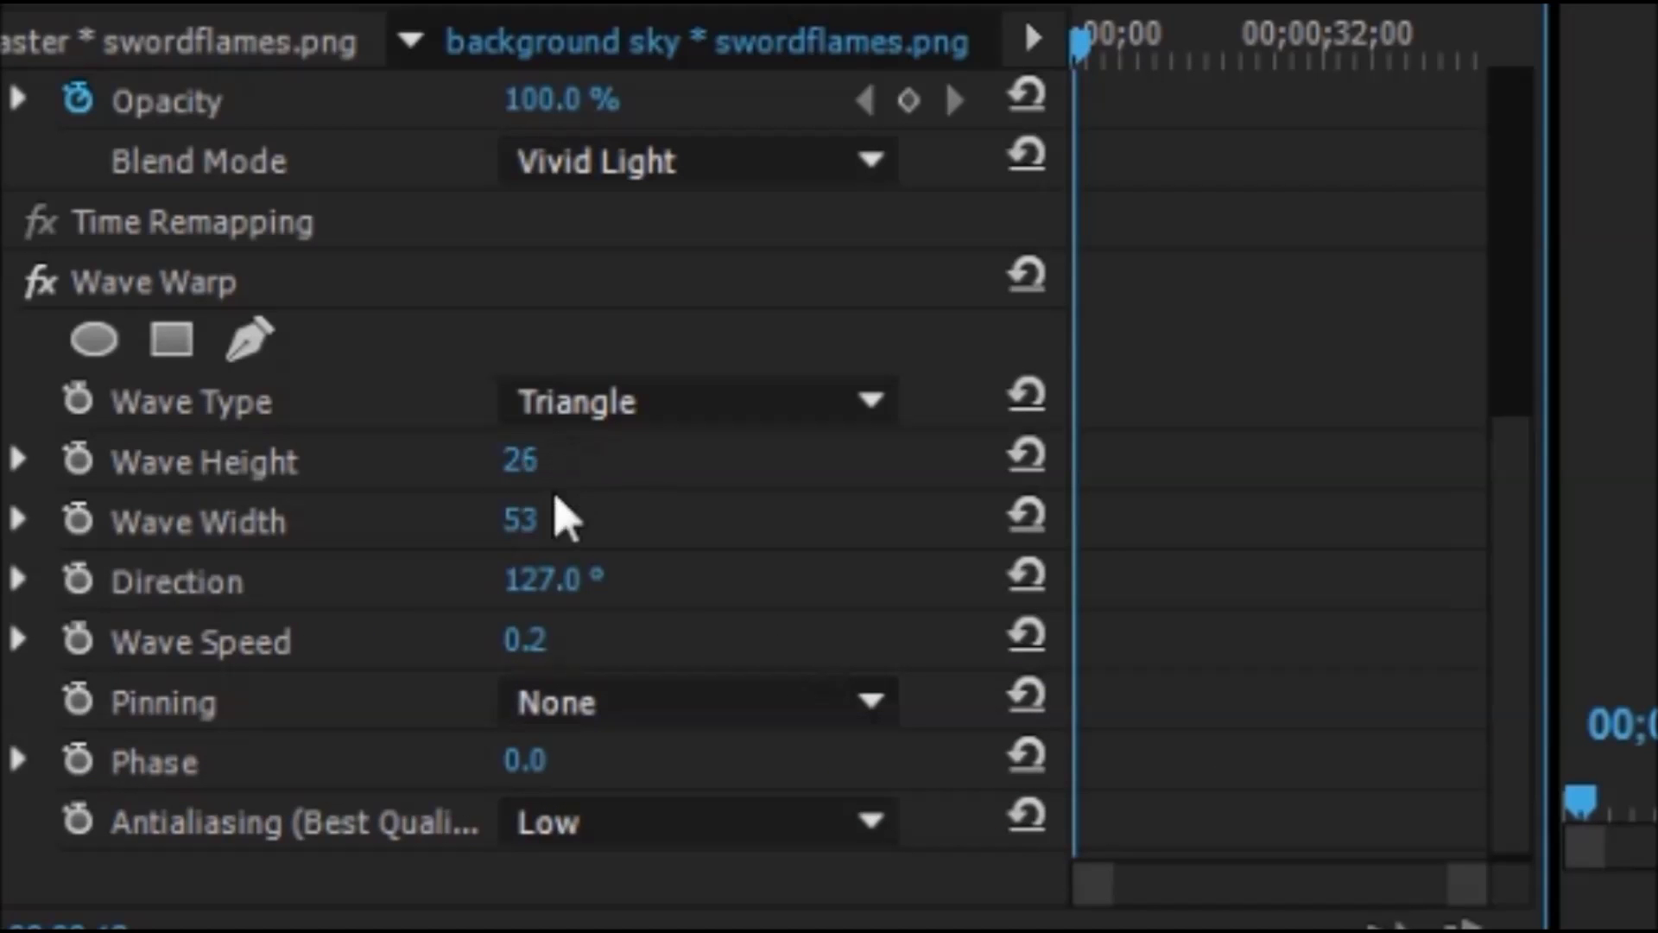
left_click_drag(542, 578, 543, 578)
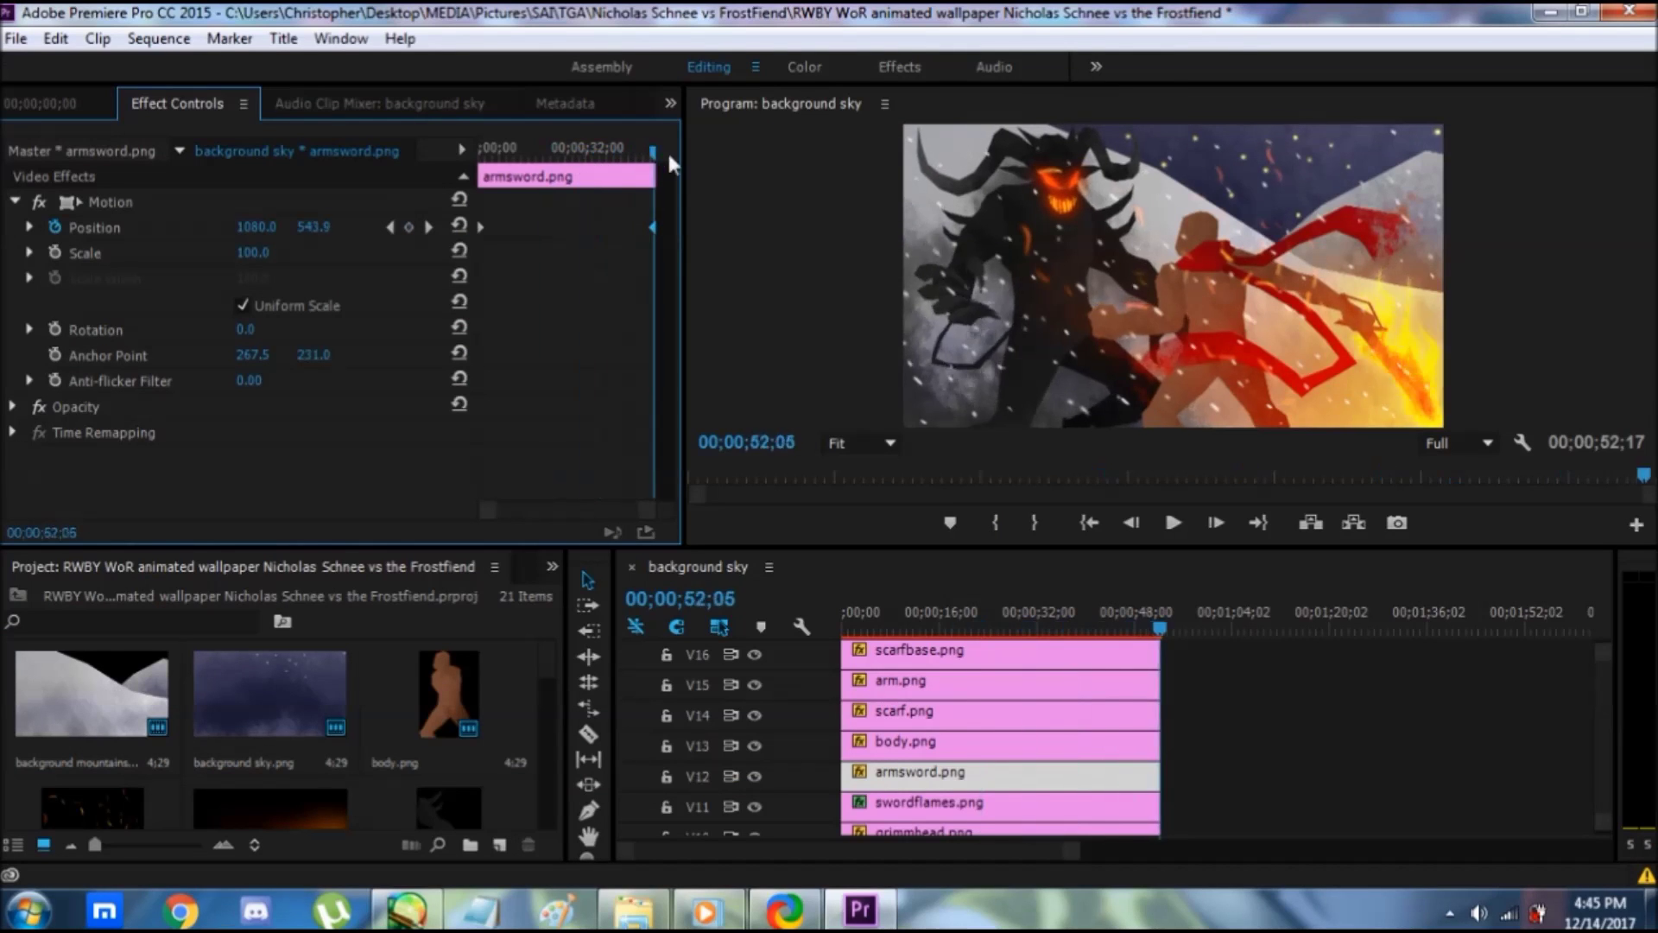
- Try to adjust armsword.png's position keyframes at the clip's start and scrub through the motion
left_click_drag(654, 154, 480, 153)
left_click_drag(259, 228, 277, 228)
left_click(651, 155)
left_click(1158, 630)
left_click_drag(651, 154, 565, 154)
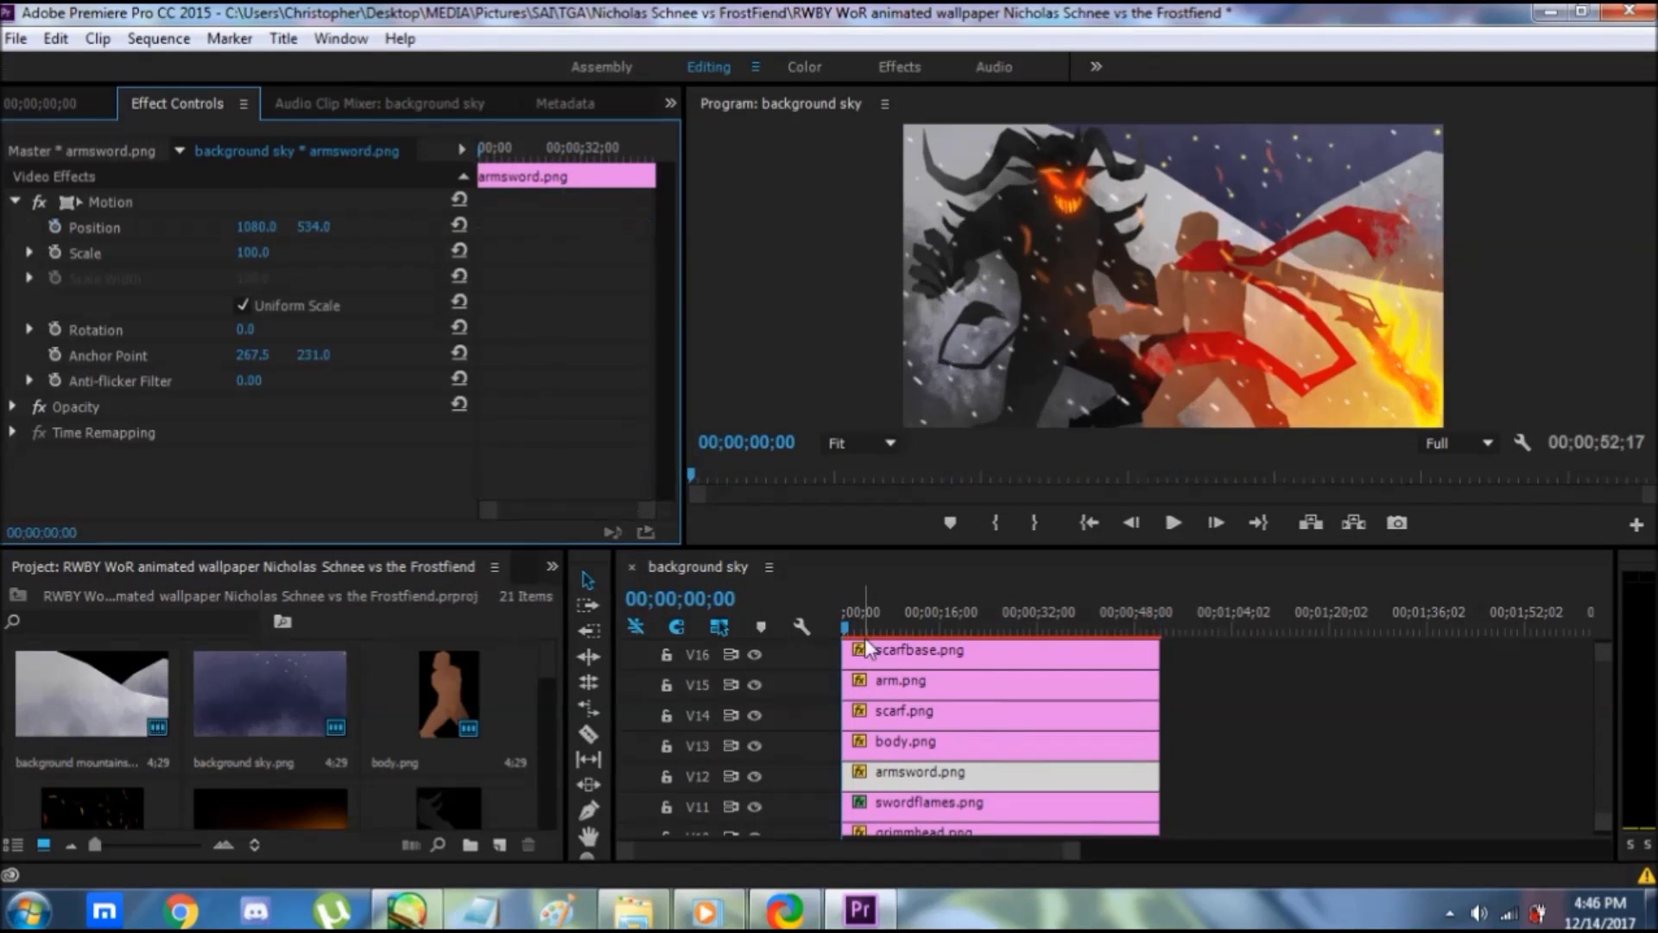
- Shift the horizontal position of armsword.png near the clip's end and select the body.png clip
left_click(651, 152)
mouse_move(256, 227)
left_mouse_down()
mouse_move(281, 226)
mouse_move(254, 226)
left_mouse_up()
left_click(997, 741)
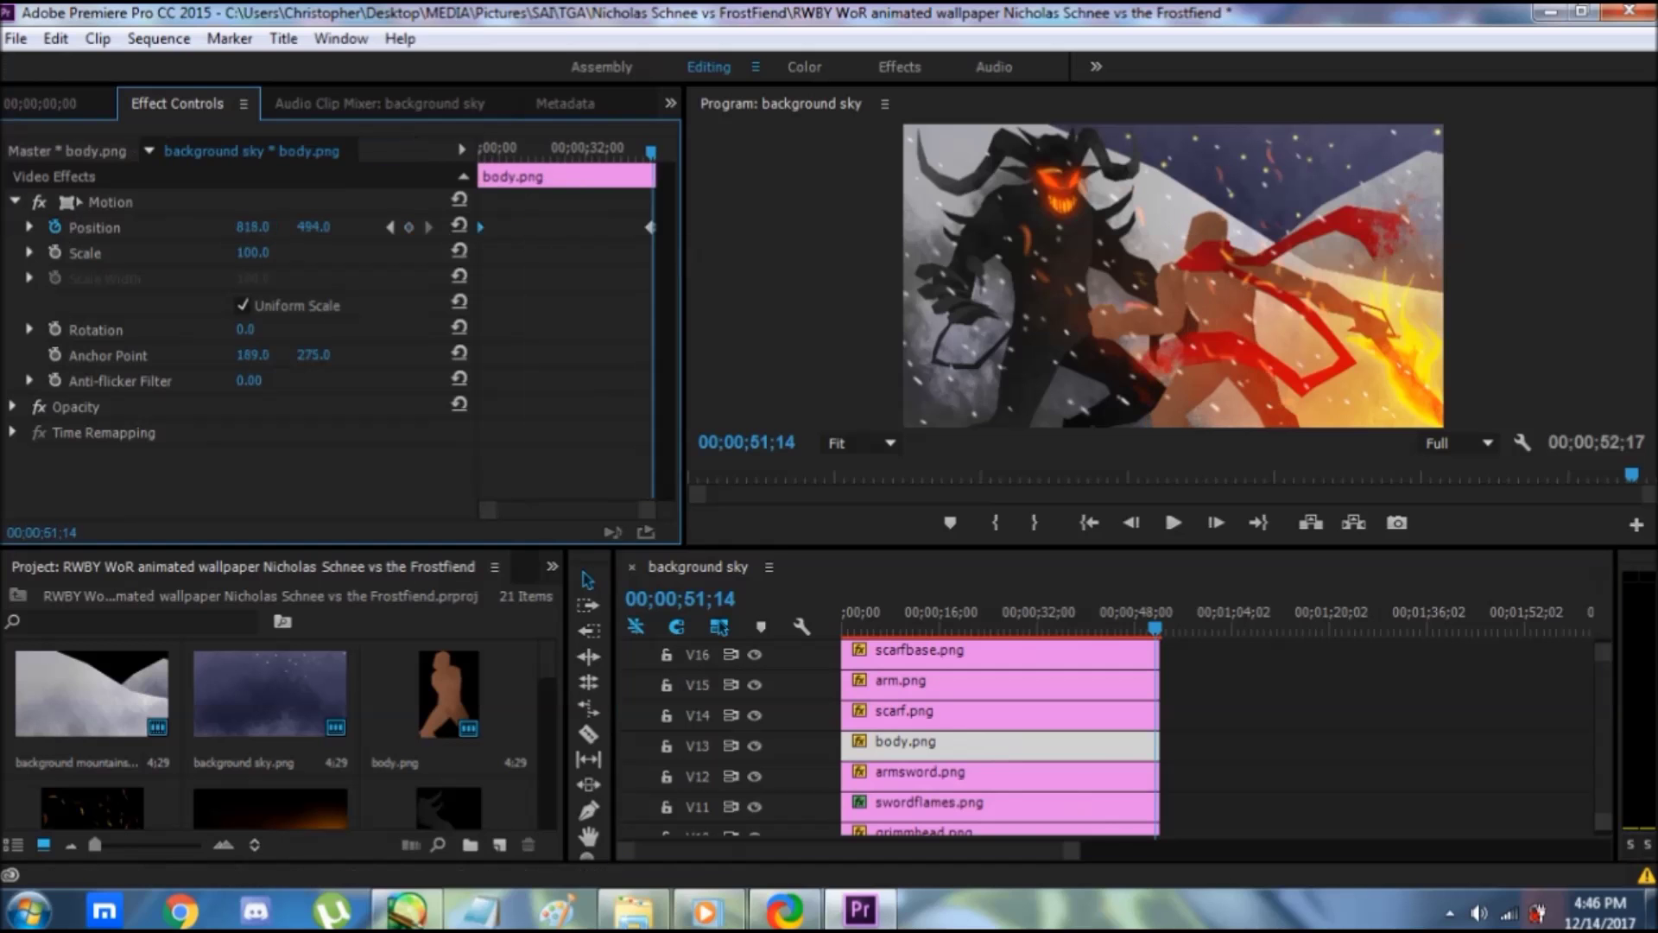
- Switch the Wave Warp on scarf.png to the Triangle wave type and preview the motion from the start
left_click(998, 711)
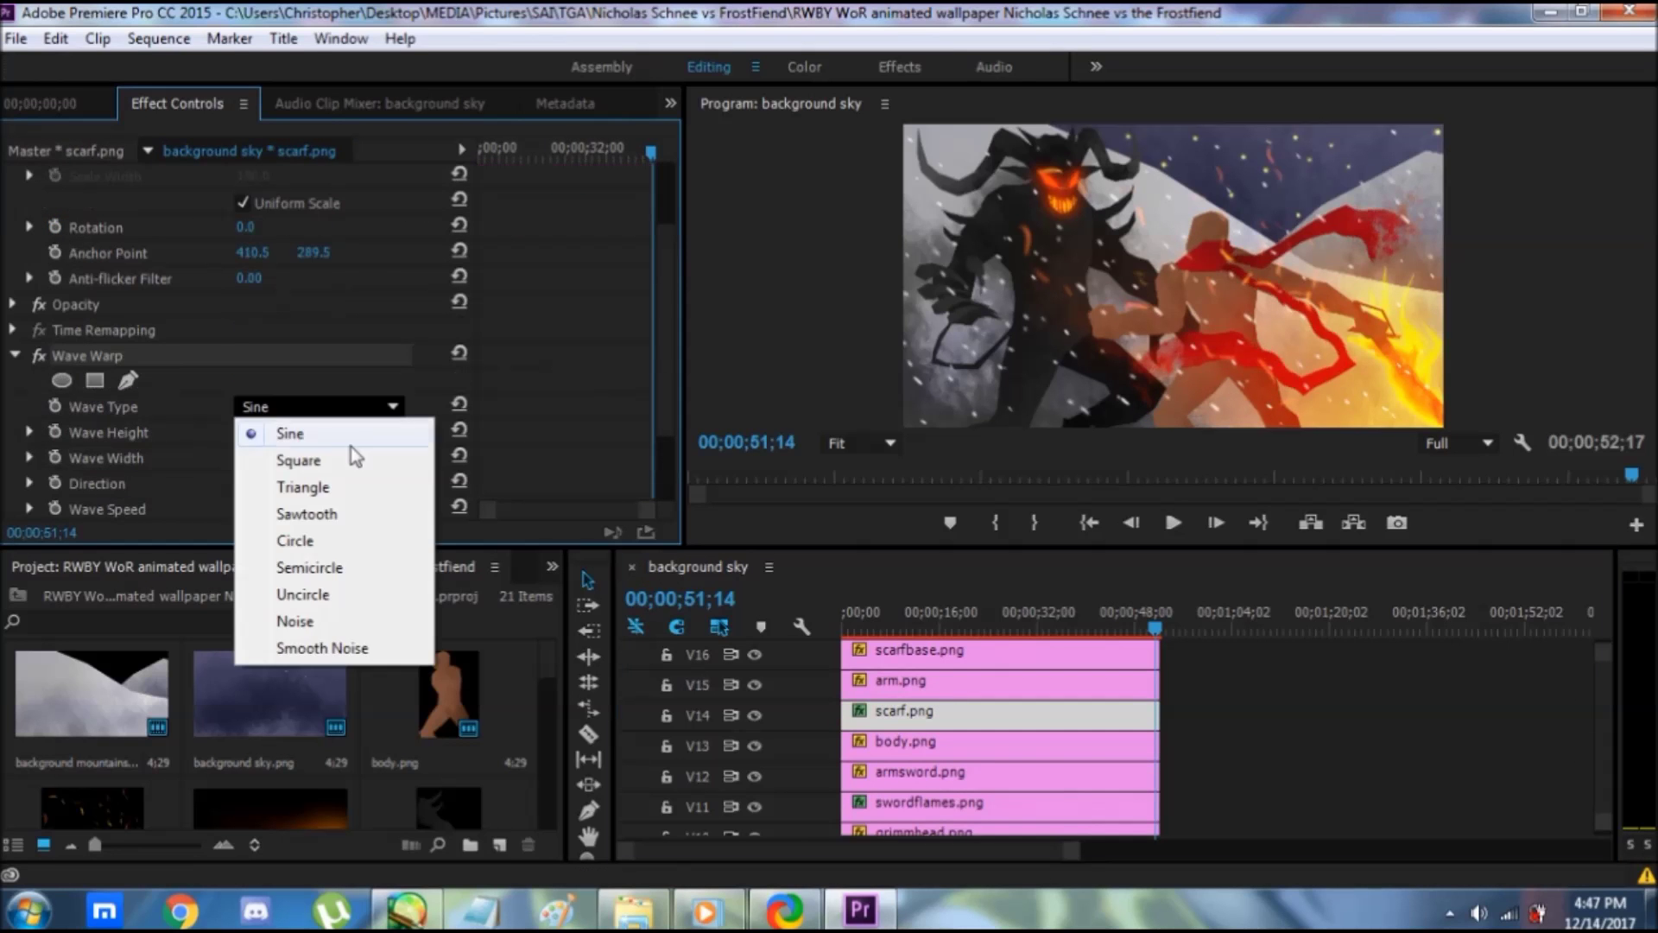
left_click(302, 487)
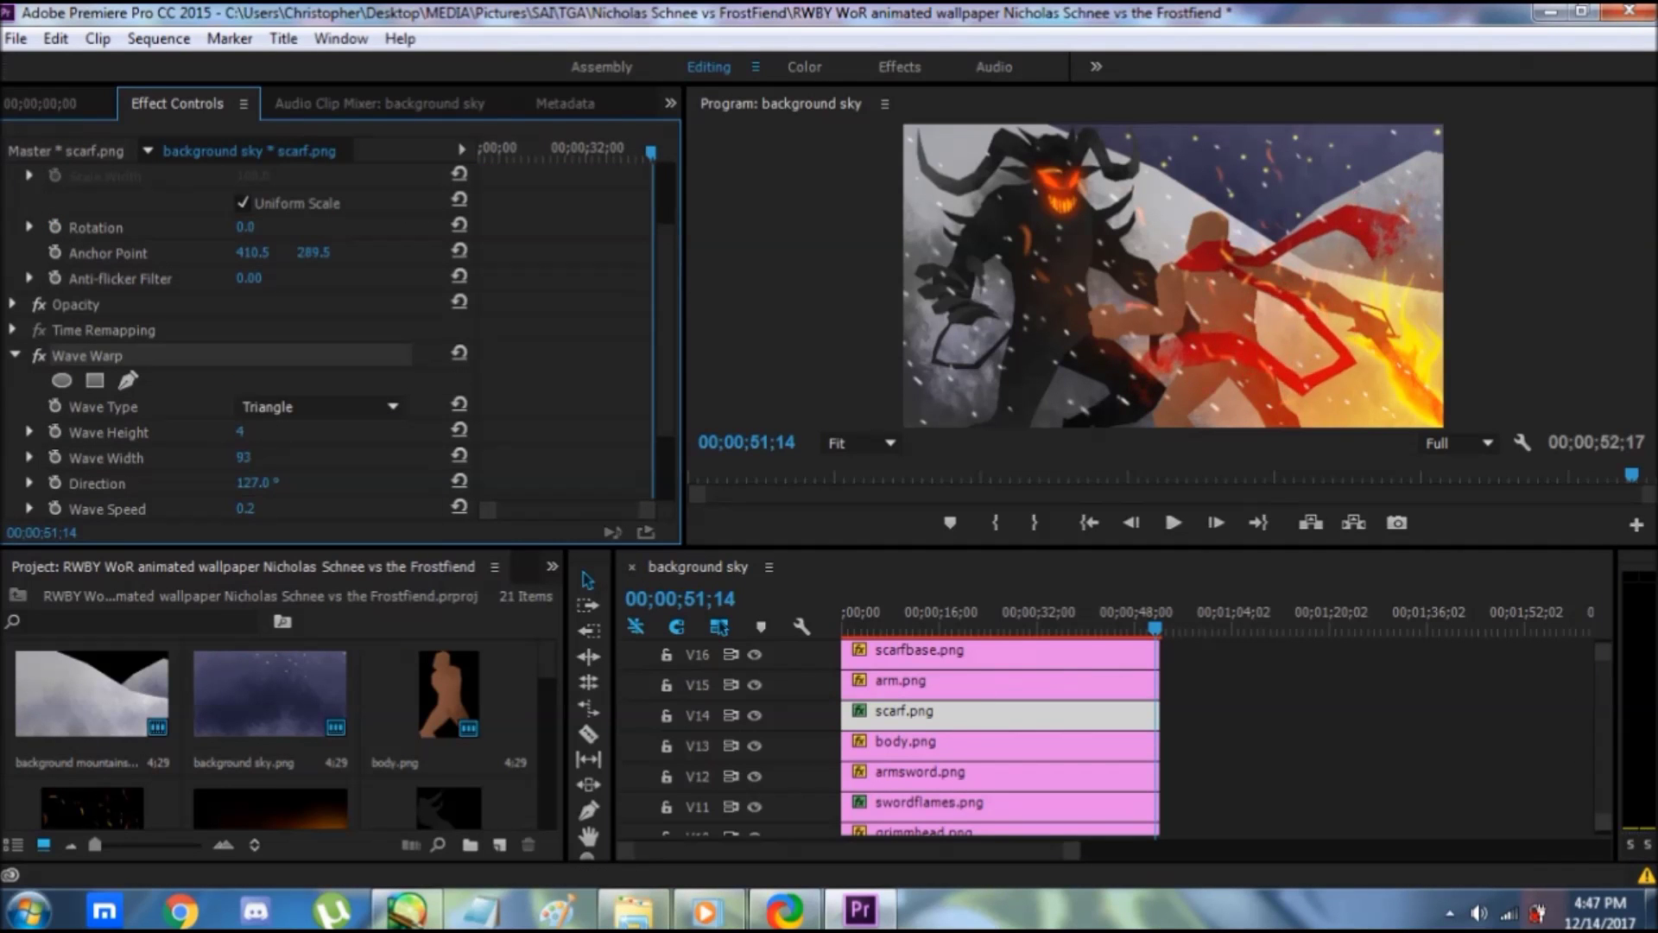
left_click(844, 615)
key("space")
key("space")
- Set scarf.png's Wave Warp to wave height 17, wave width 91 and direction 176°, preview it, and save the project
left_click_drag(240, 432, 251, 432)
left_click(845, 629)
key("space")
key("ctrl+s")
left_click(1638, 727)
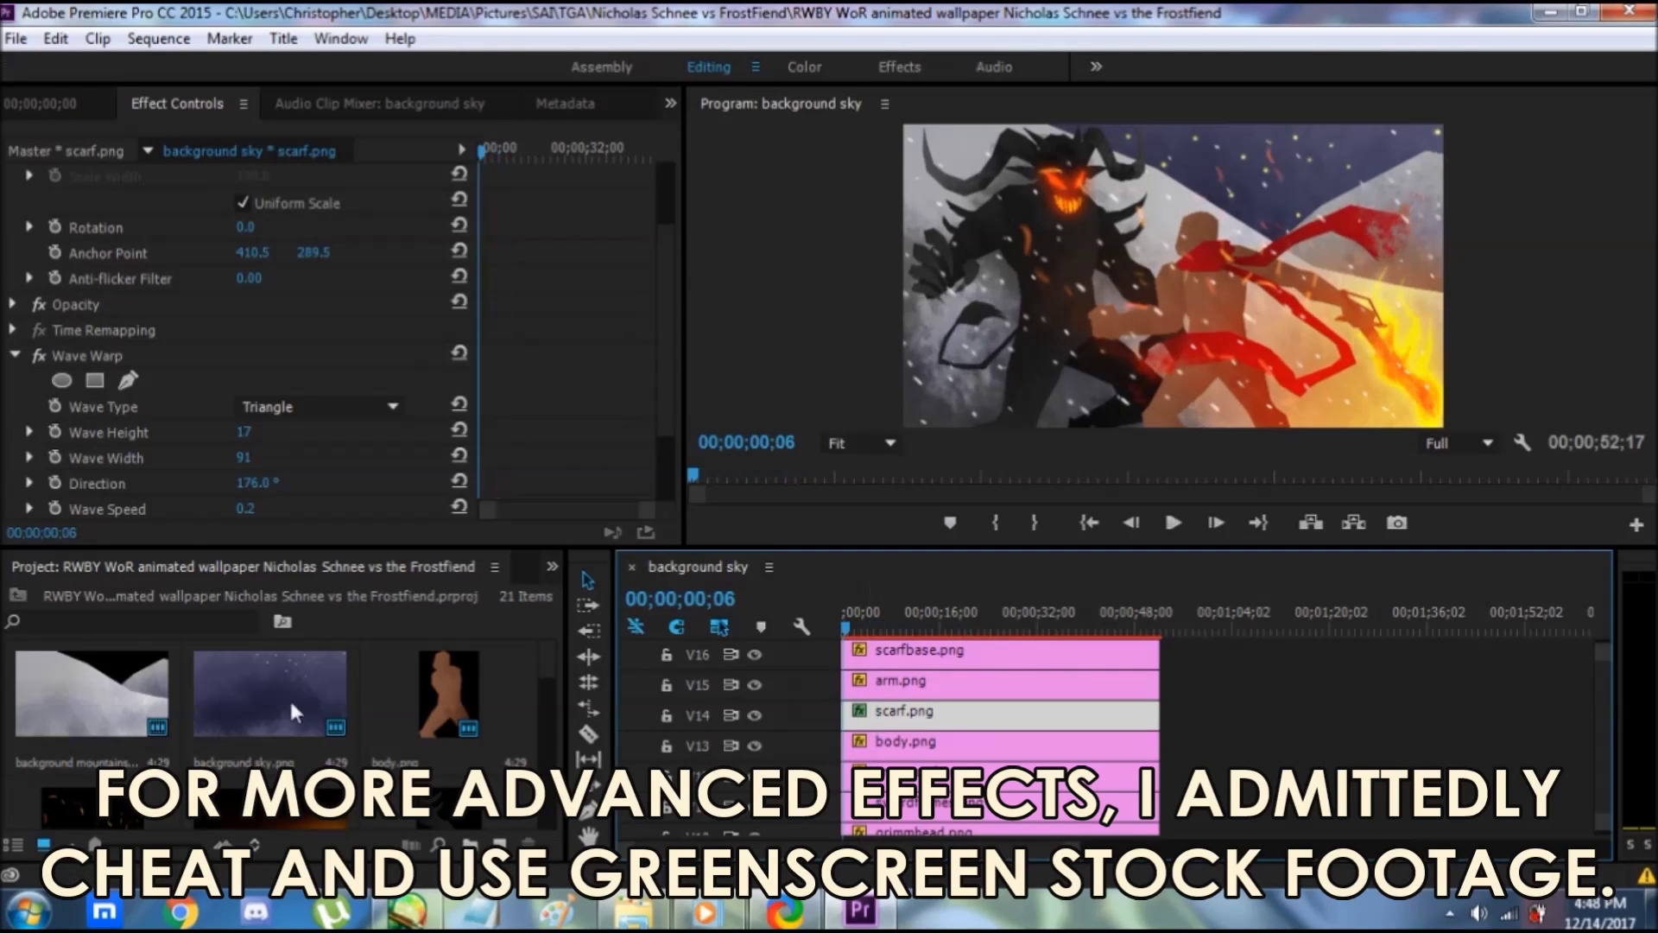
- Move arm.png's anchor point to the shoulder at 221.6, 36.5, keyframe its position and rotation near the clip's end, and save
scroll(89, 194, "up", 3)
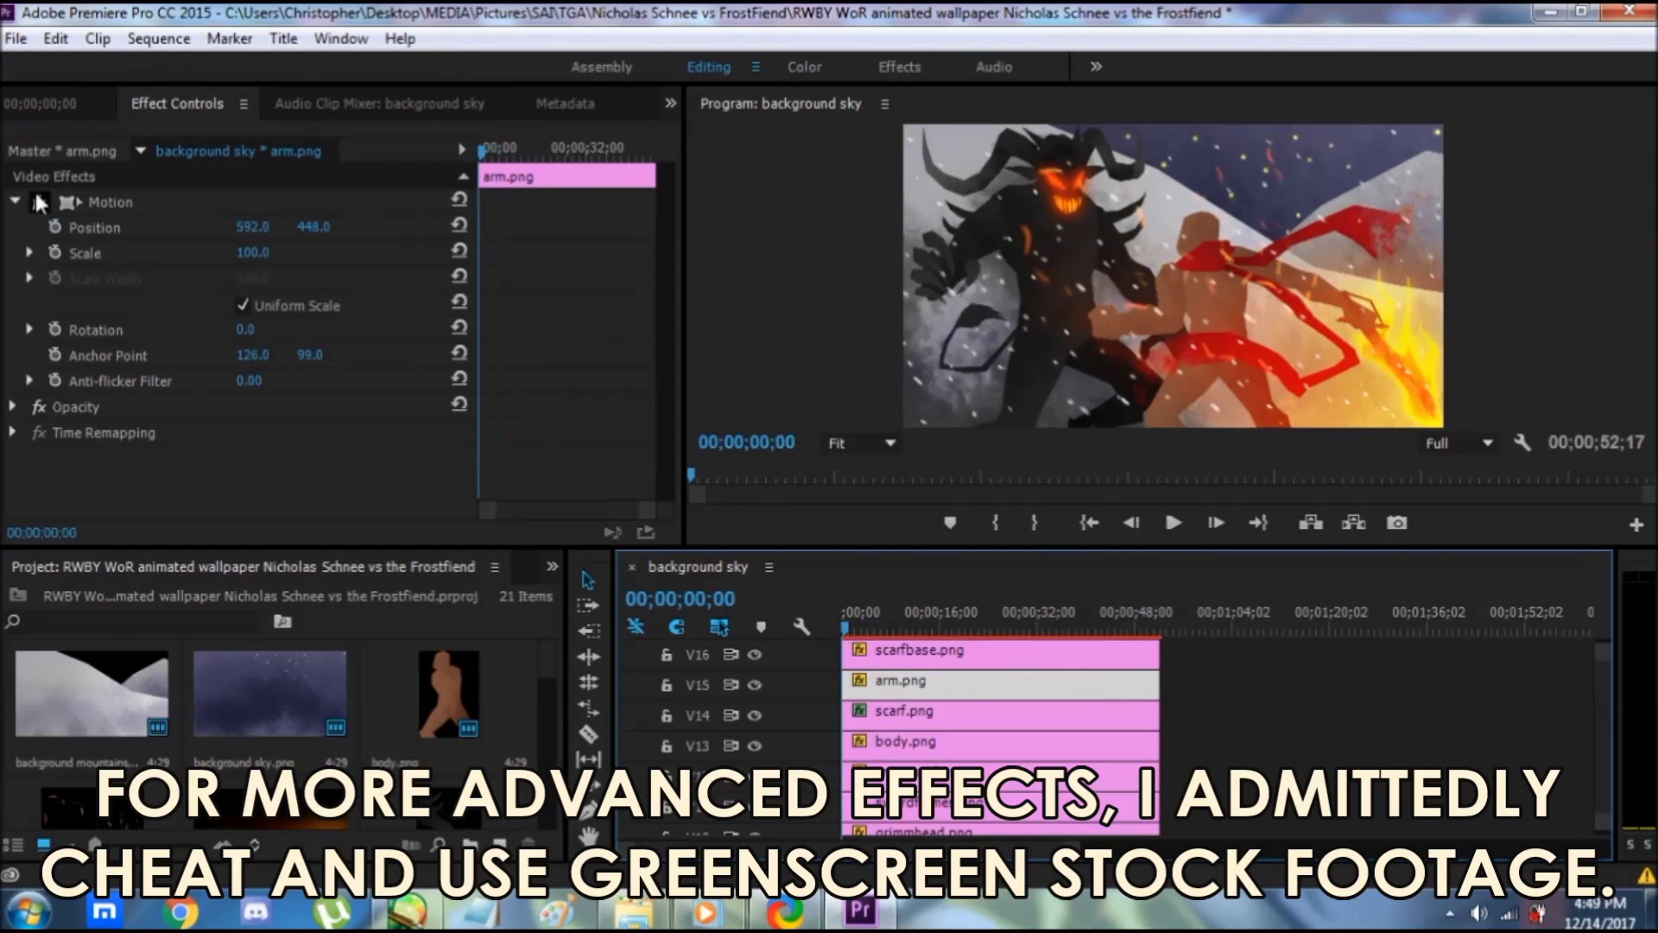
left_click(39, 203)
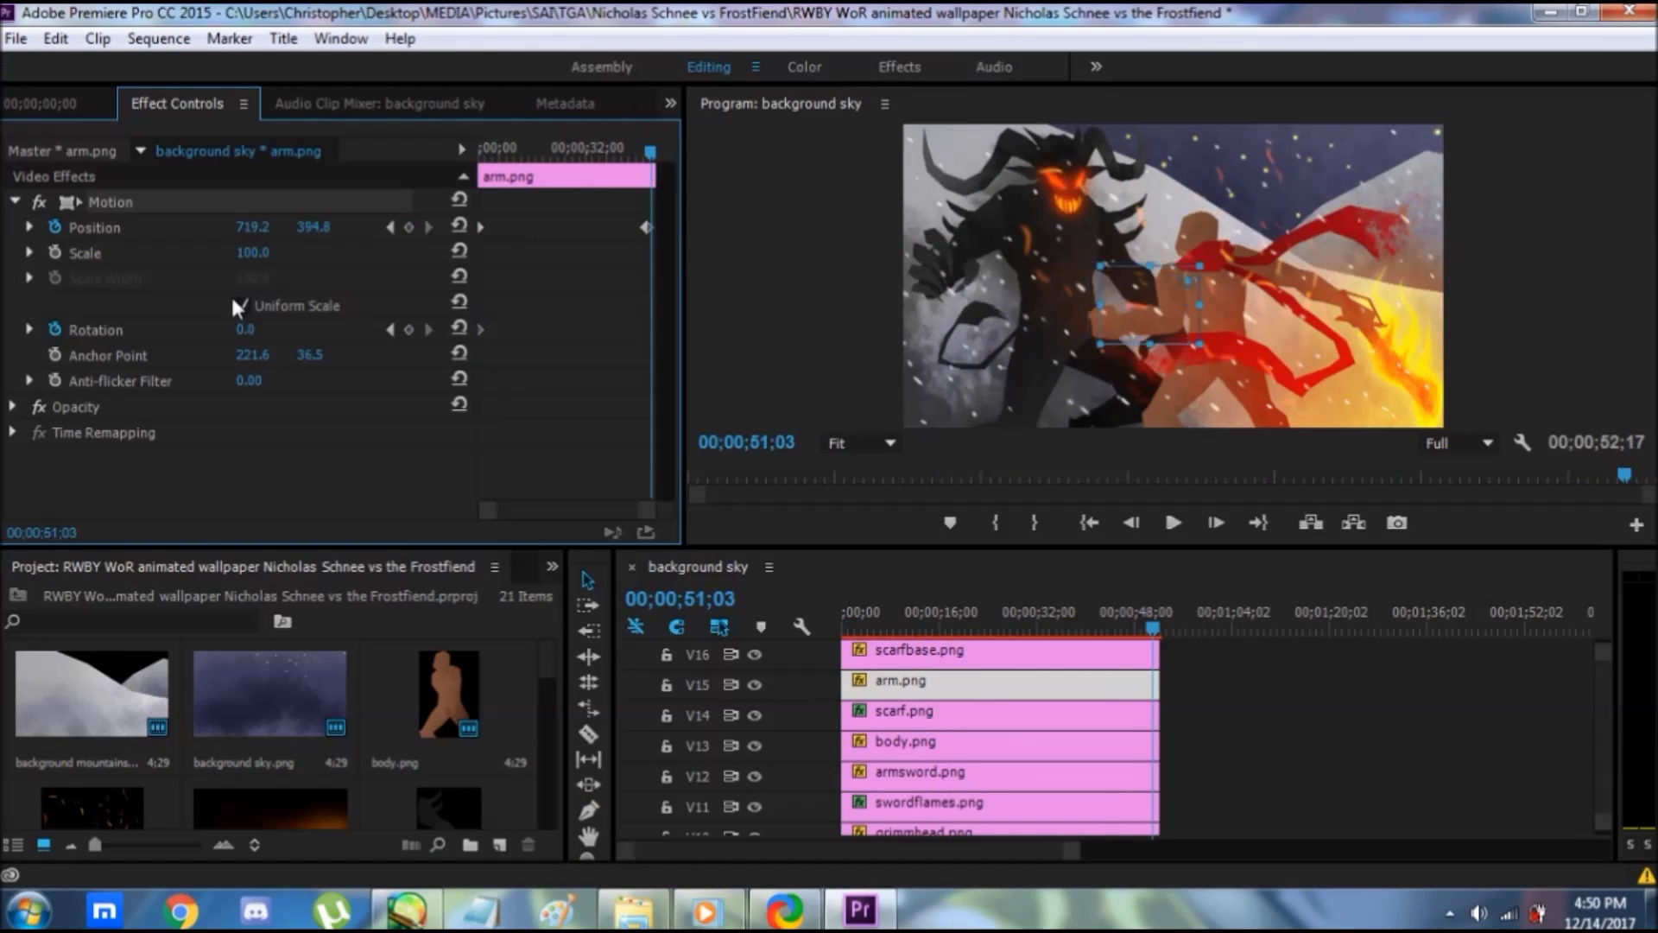
left_click_drag(245, 329, 293, 329)
left_click_drag(1071, 318, 1205, 367)
left_click(999, 696)
key("ctrl+s")
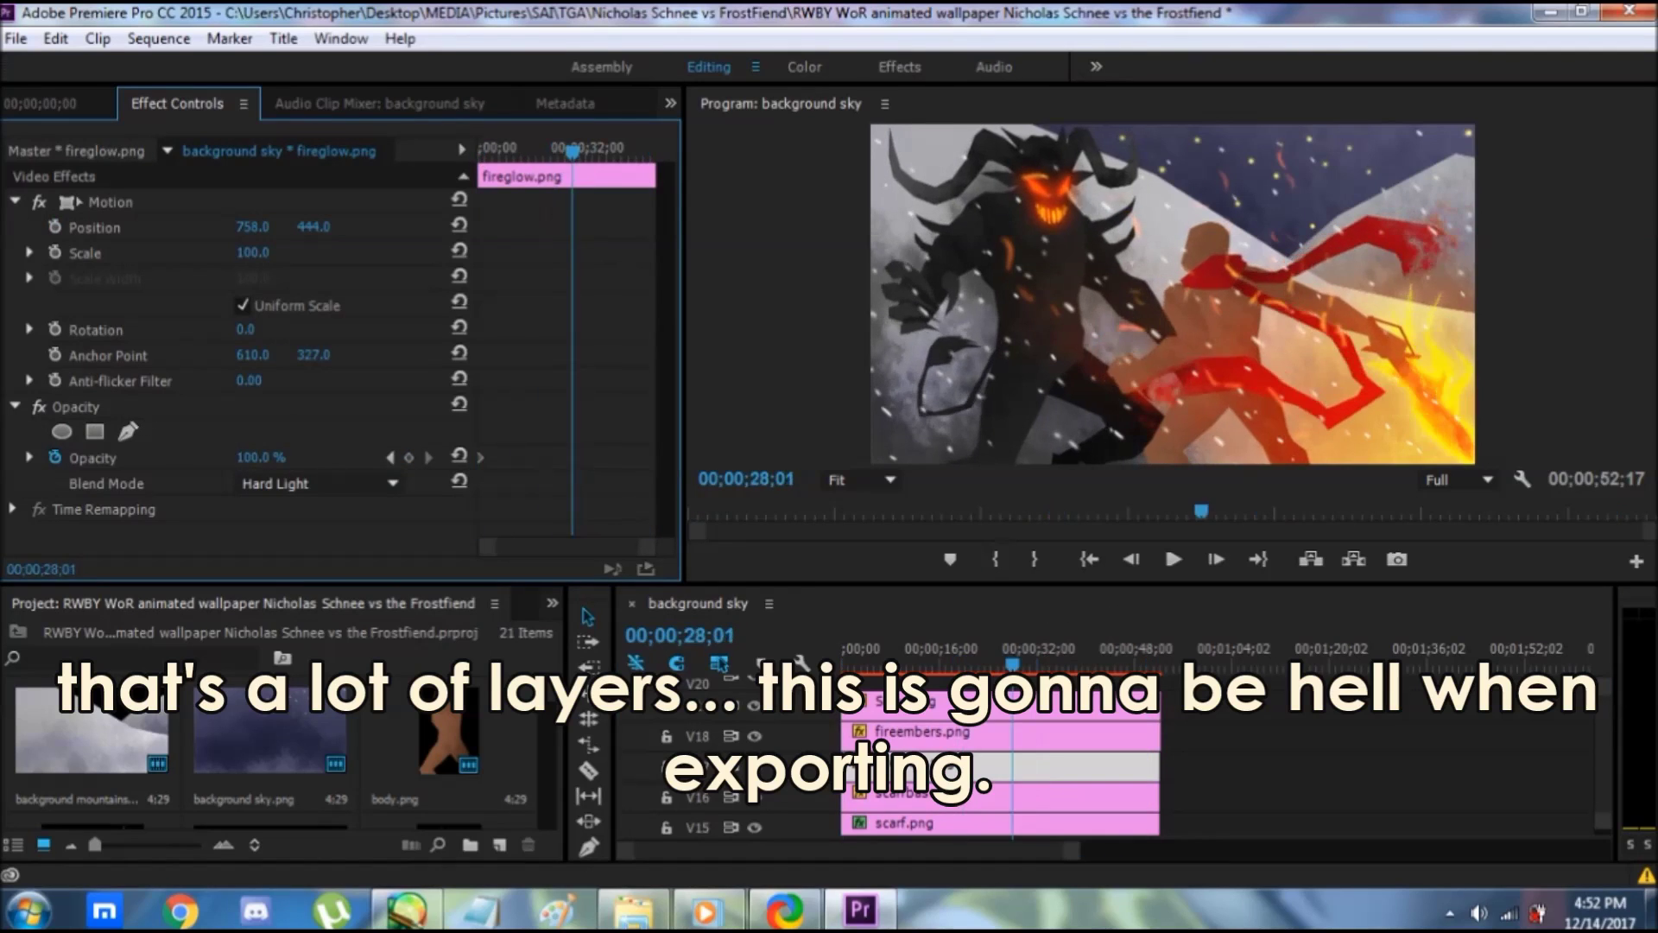
- Lower fireglow.png's opacity mid-clip and paste opacity keyframes early in the clip and near its end
left_click_drag(260, 457, 235, 458)
left_click_drag(572, 152, 512, 152)
key("ctrl+v")
left_click_drag(512, 152, 641, 152)
key("ctrl+v")
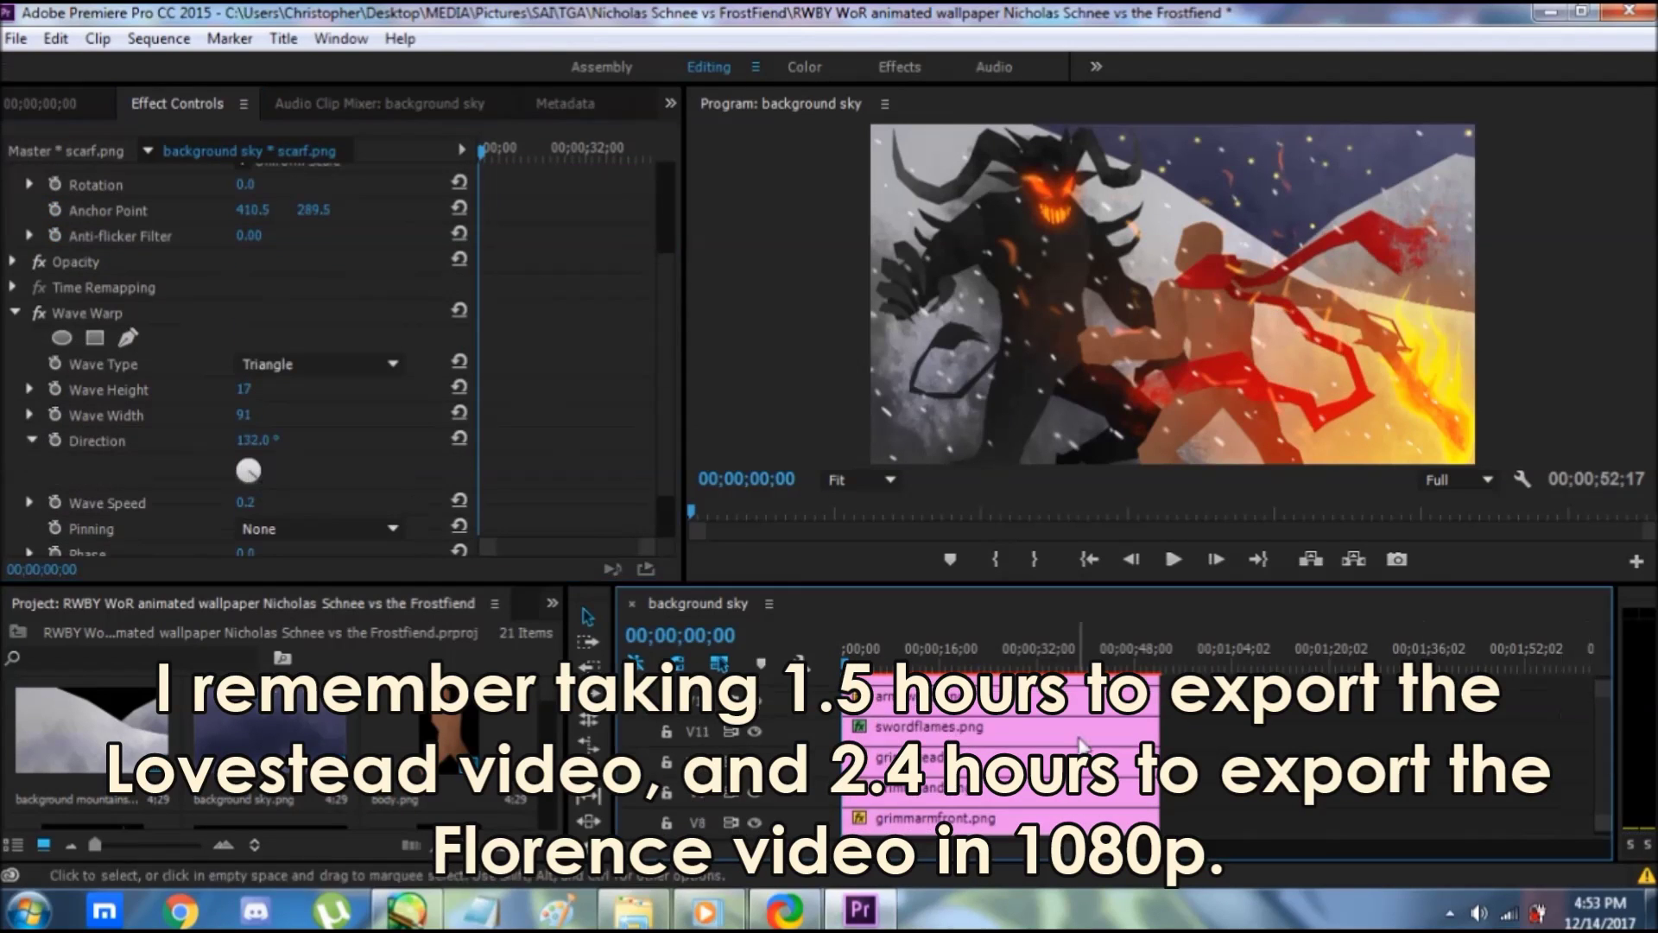
- Set the Wave Warp on Snow.png to Sine with wave height -8, wave width 177 and direction 130°, and scrub toward the end
left_click(255, 507)
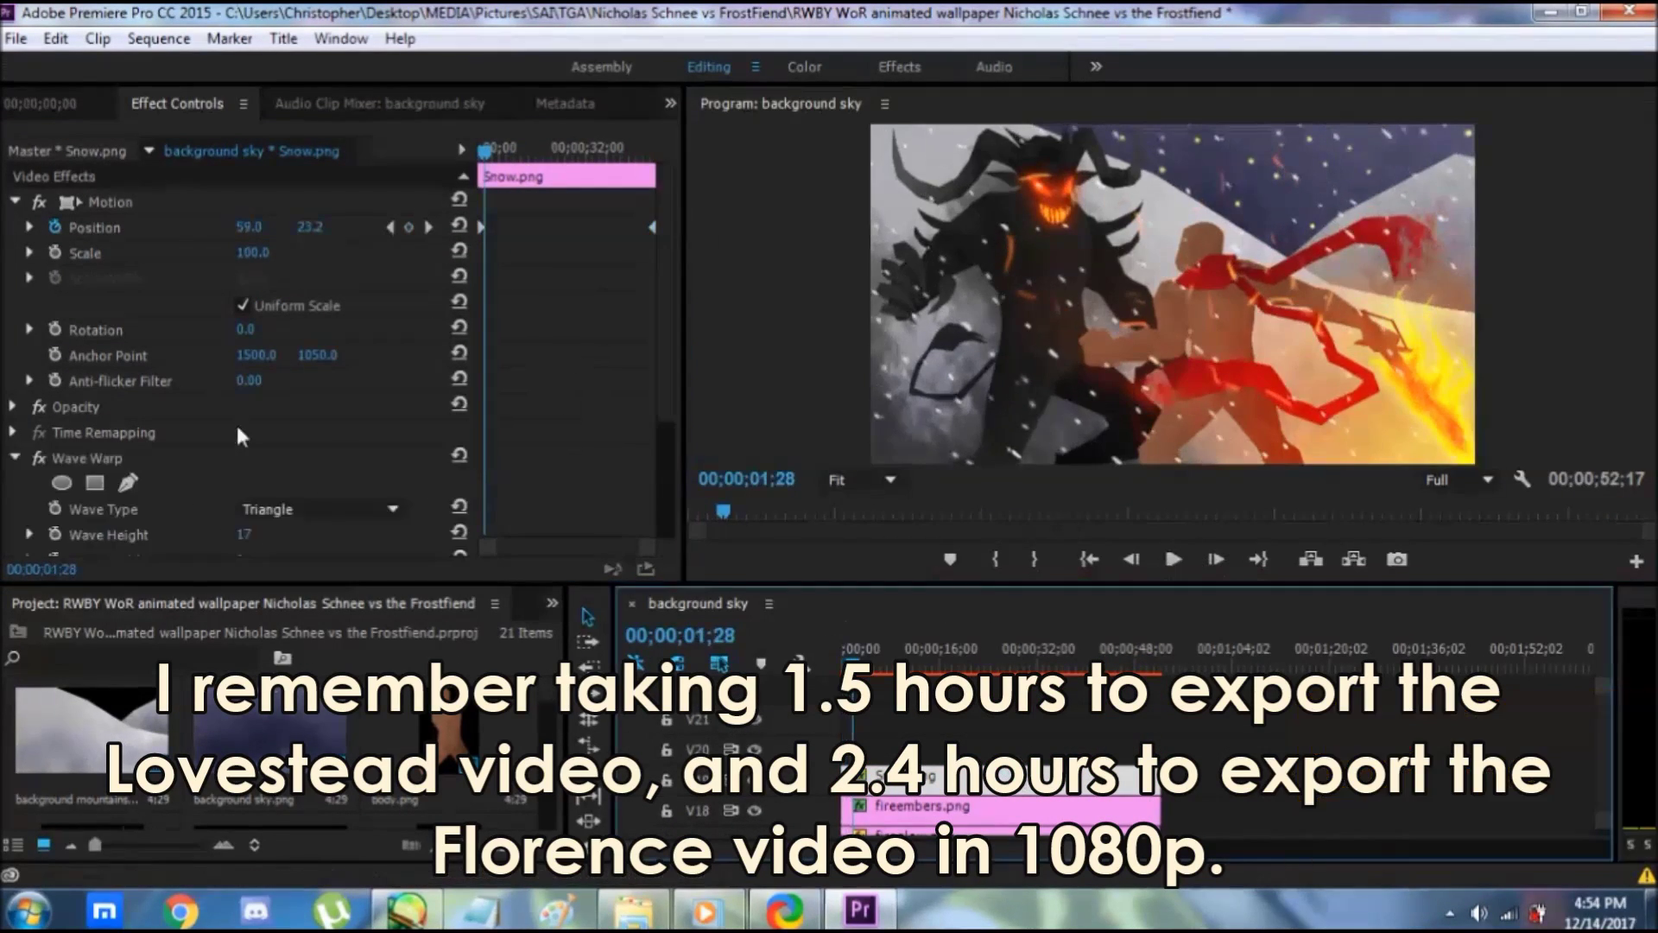
scroll(90, 463, "down", 3)
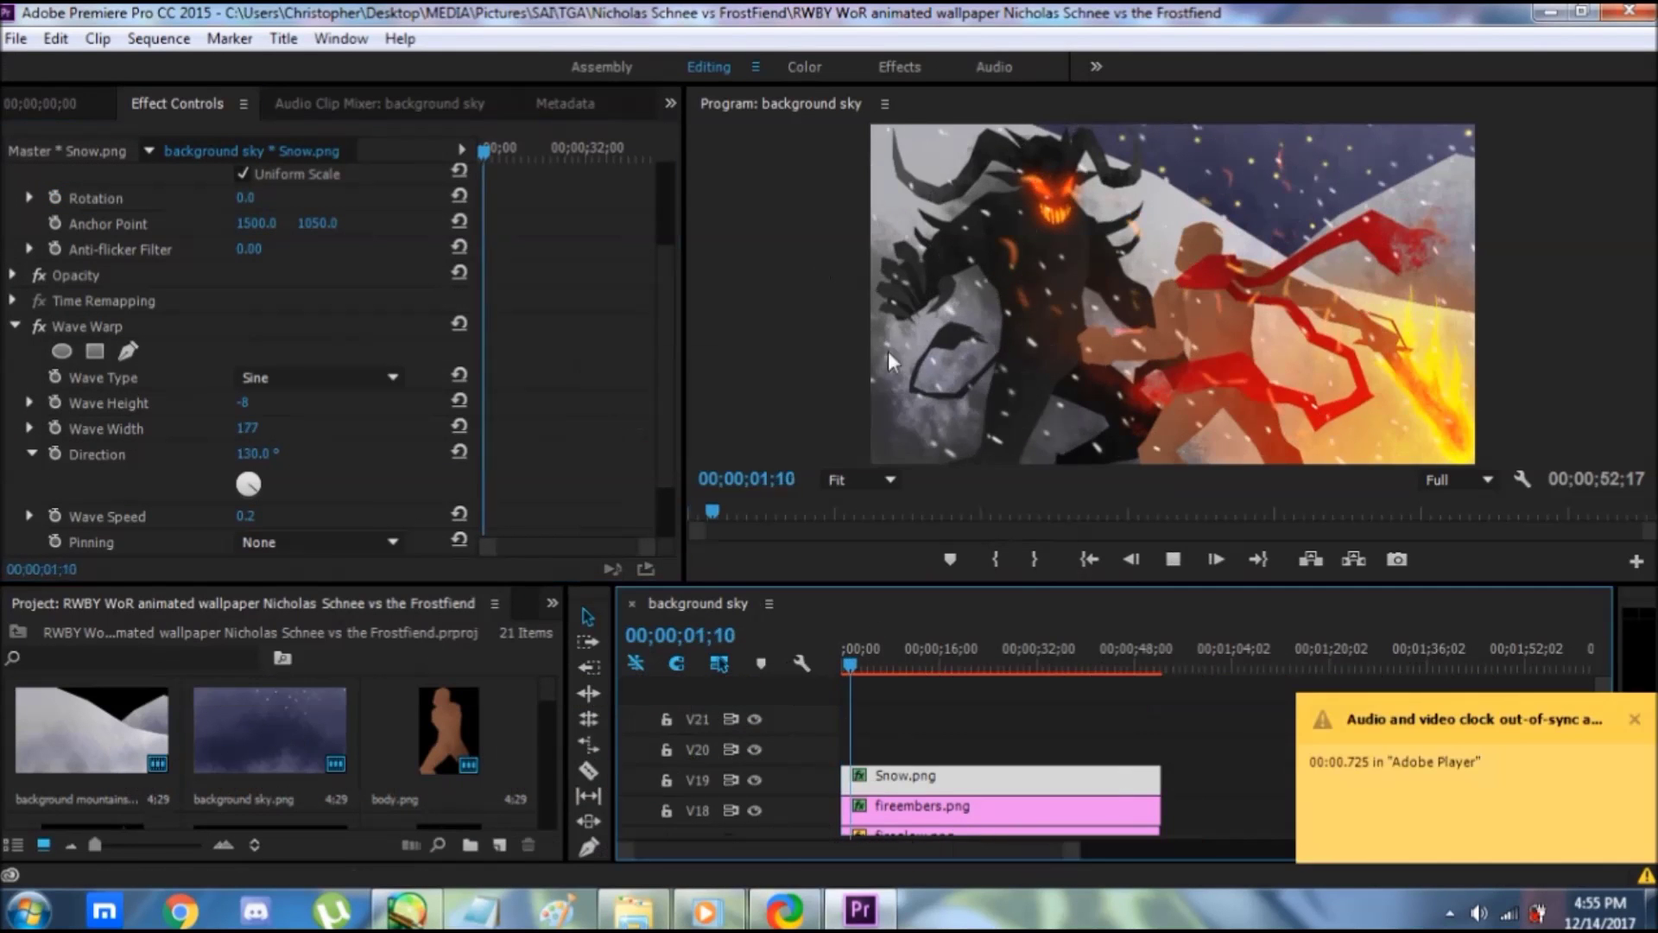
left_click(945, 666)
left_click_drag(945, 666, 1145, 666)
- Find the grimmhead.png clip in the timeline and delete its last position keyframe
scroll(1603, 732, "down", 3)
scroll(1603, 732, "up", 2)
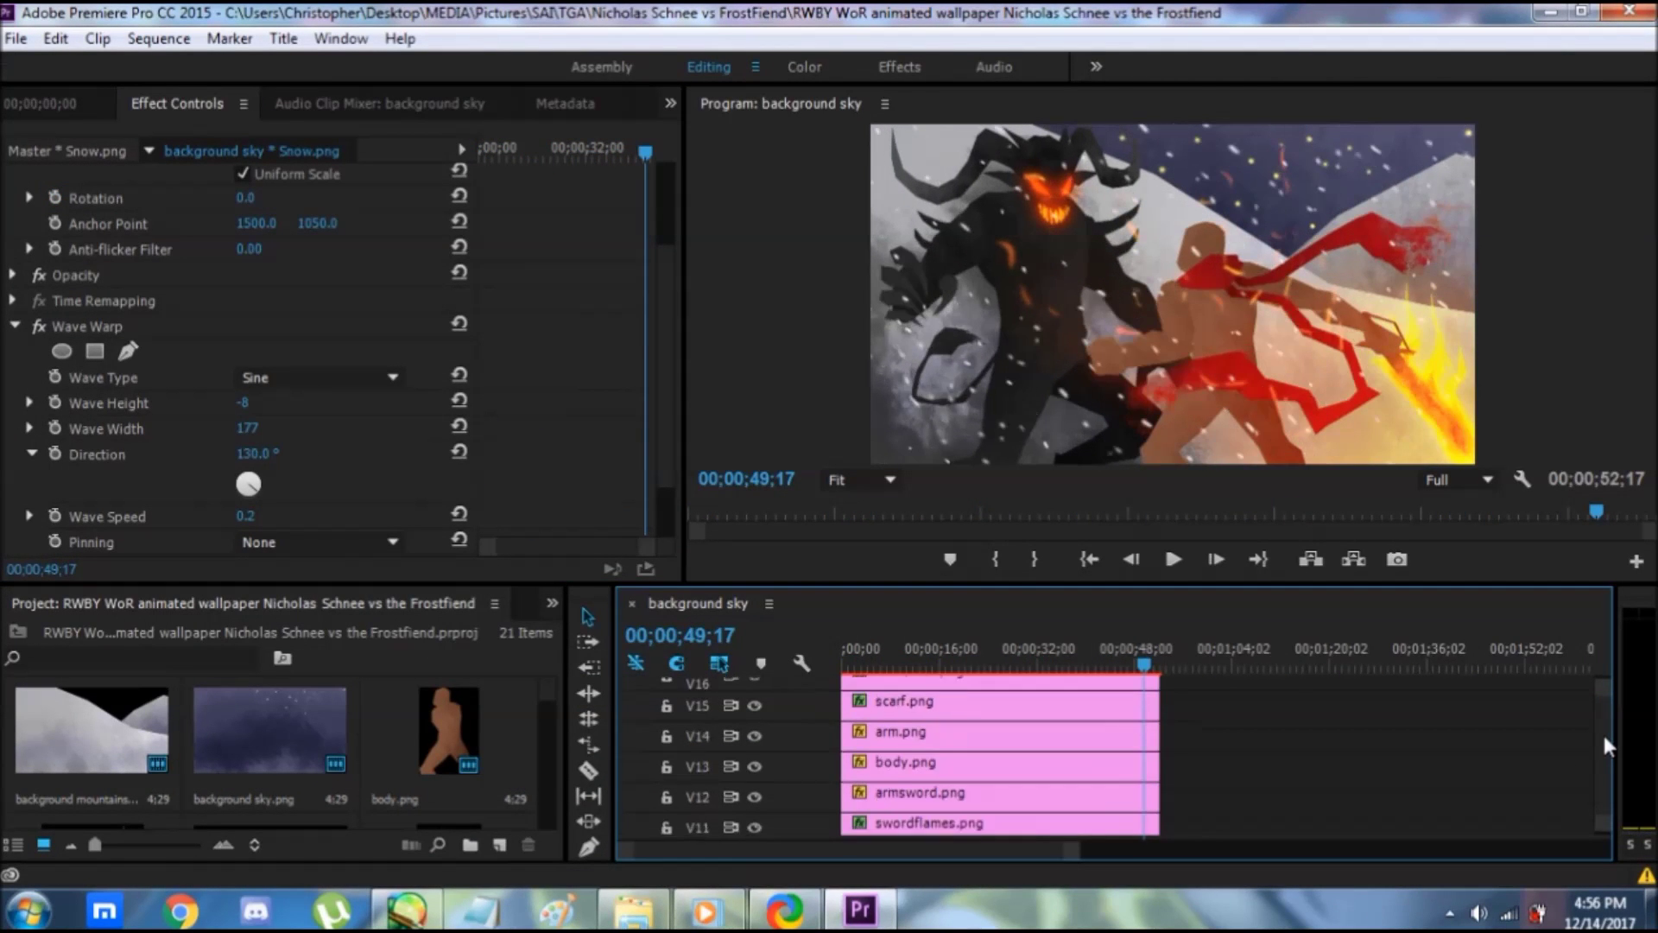
scroll(1603, 733, "down", 2)
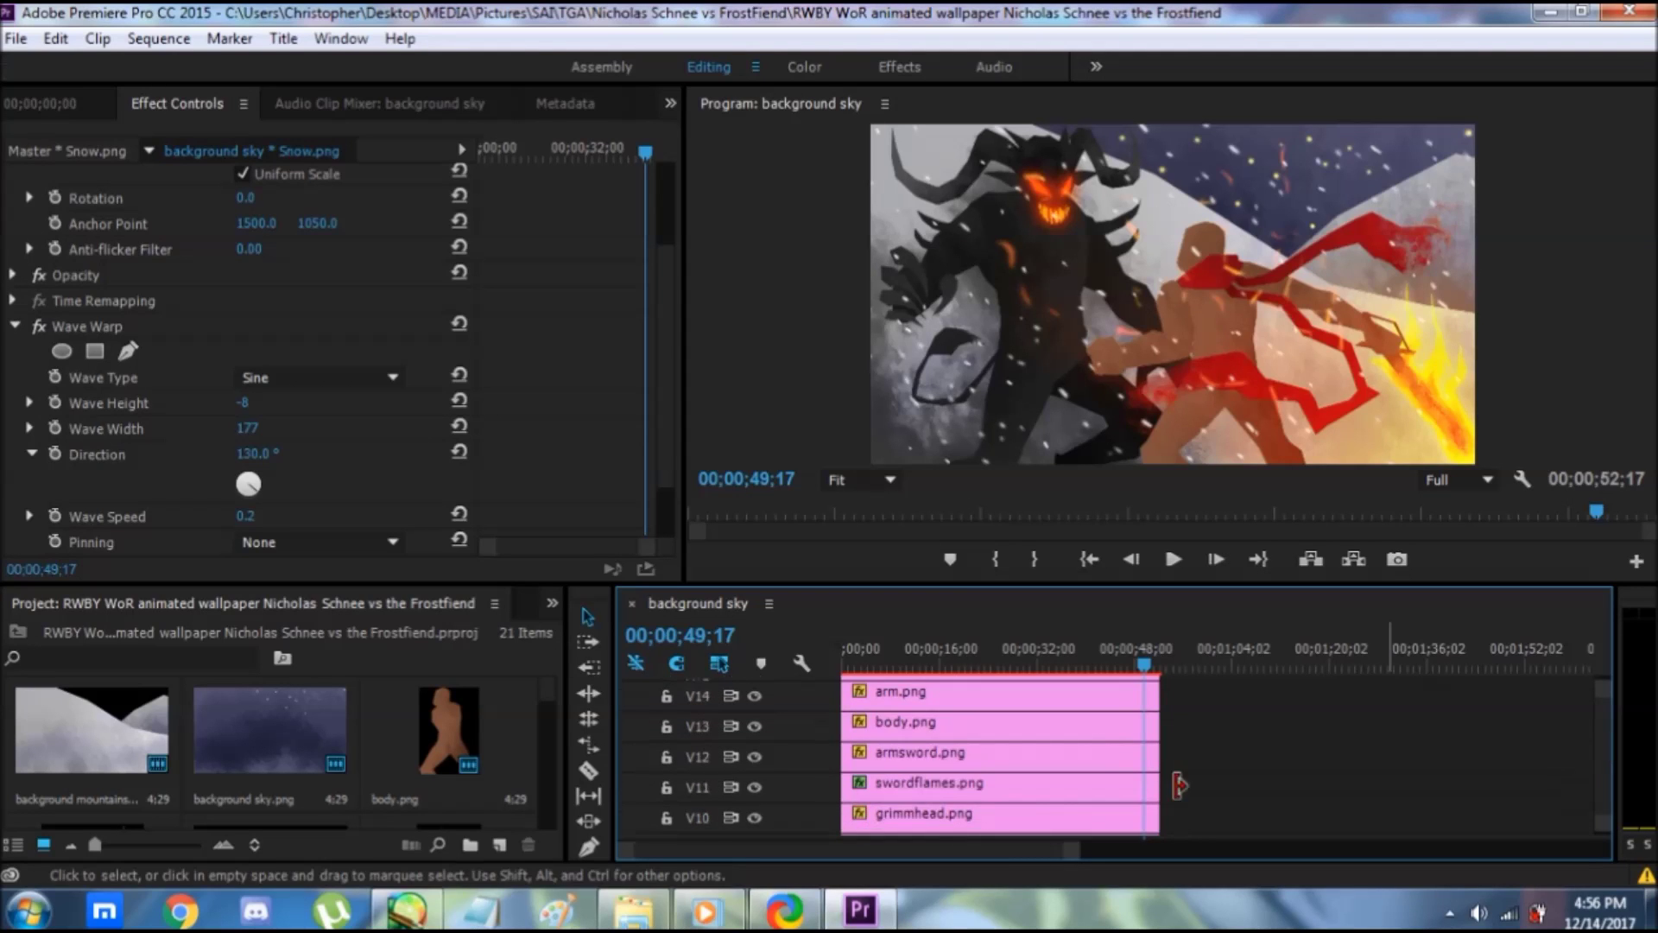
left_click(907, 816)
left_click(648, 226)
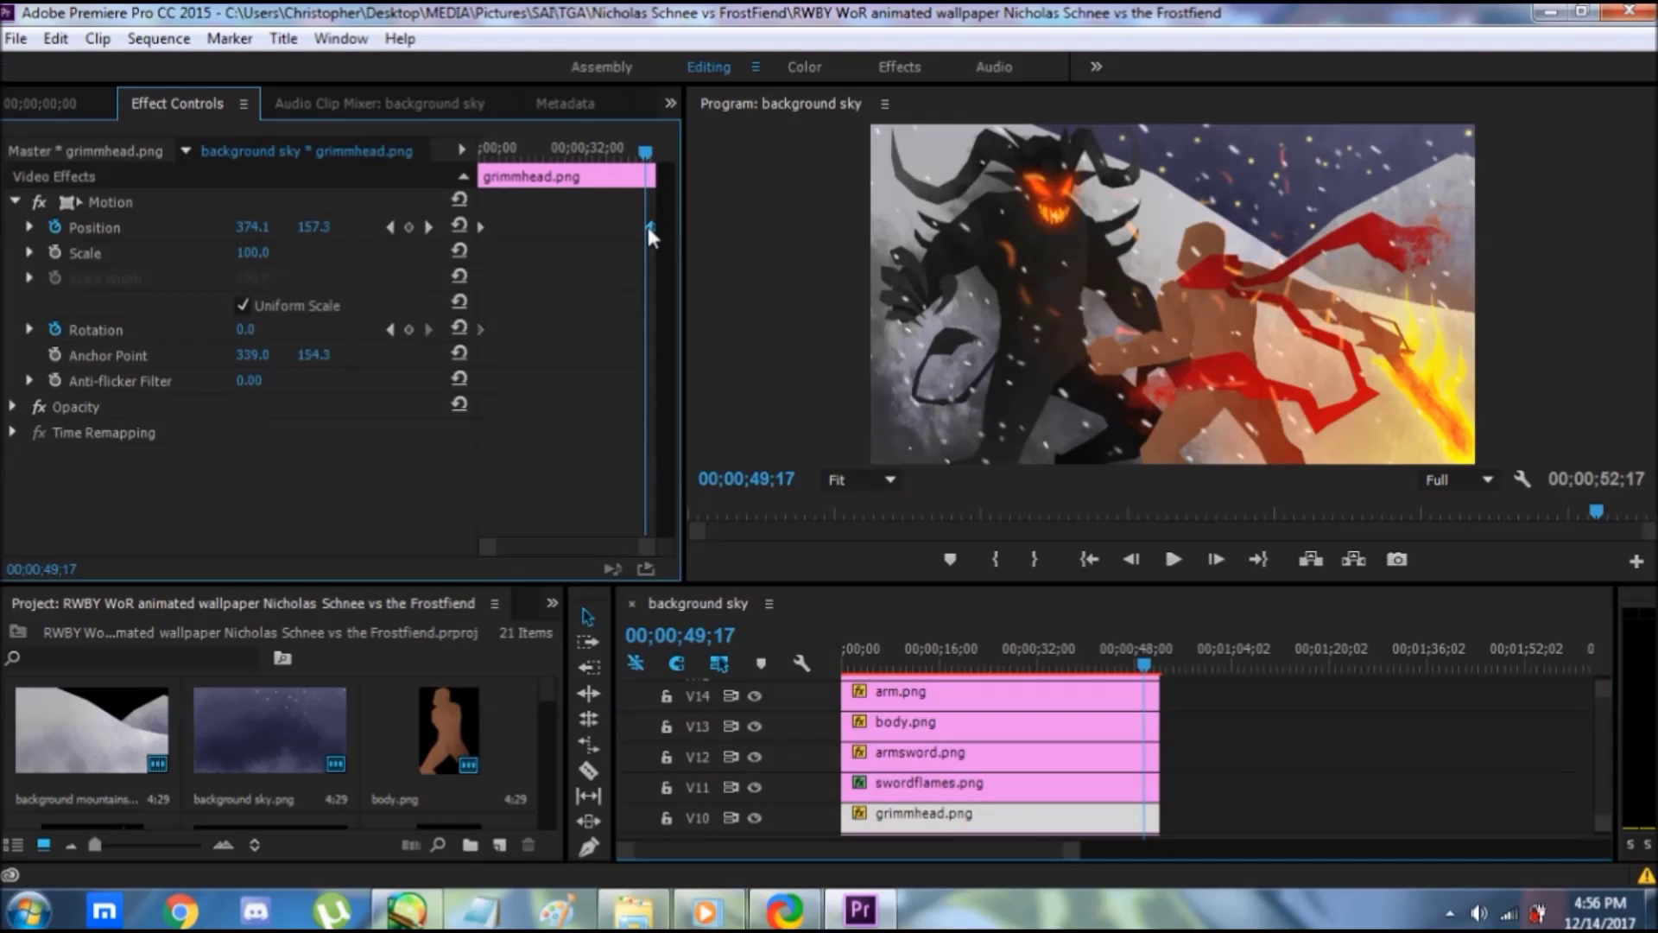
key("Delete")
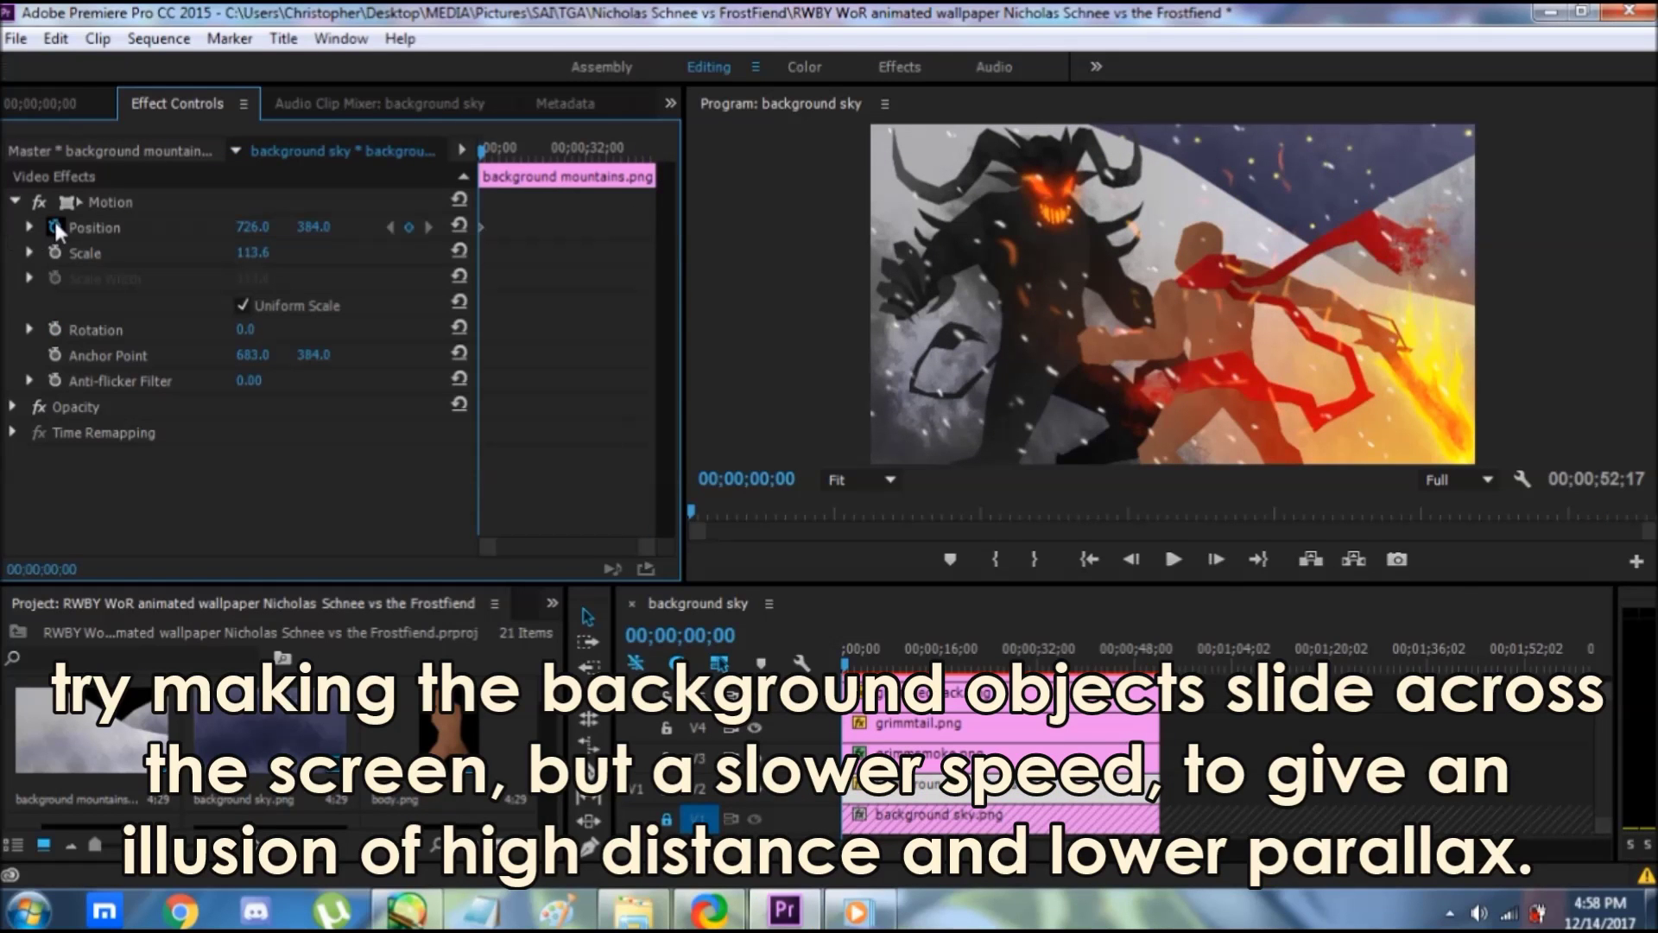
- Keyframe background mountains.png's horizontal position at 704.0 near the clip's end, scrub through the slow slide, and save the project
left_click_drag(610, 157, 655, 159)
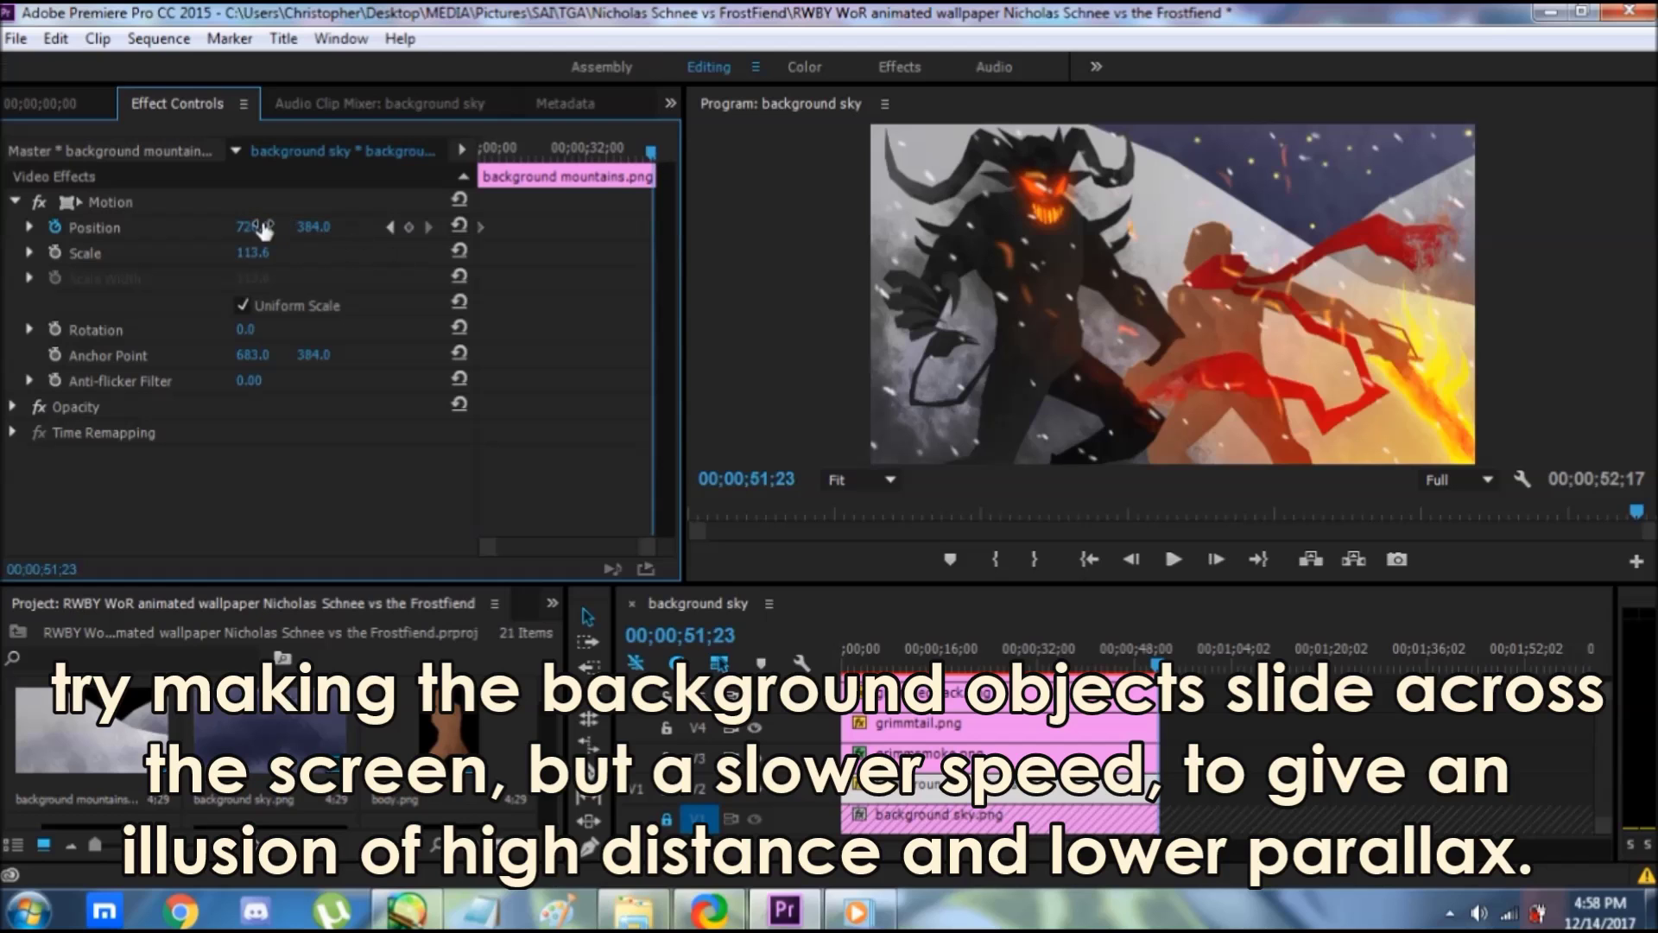
left_click_drag(253, 226, 245, 226)
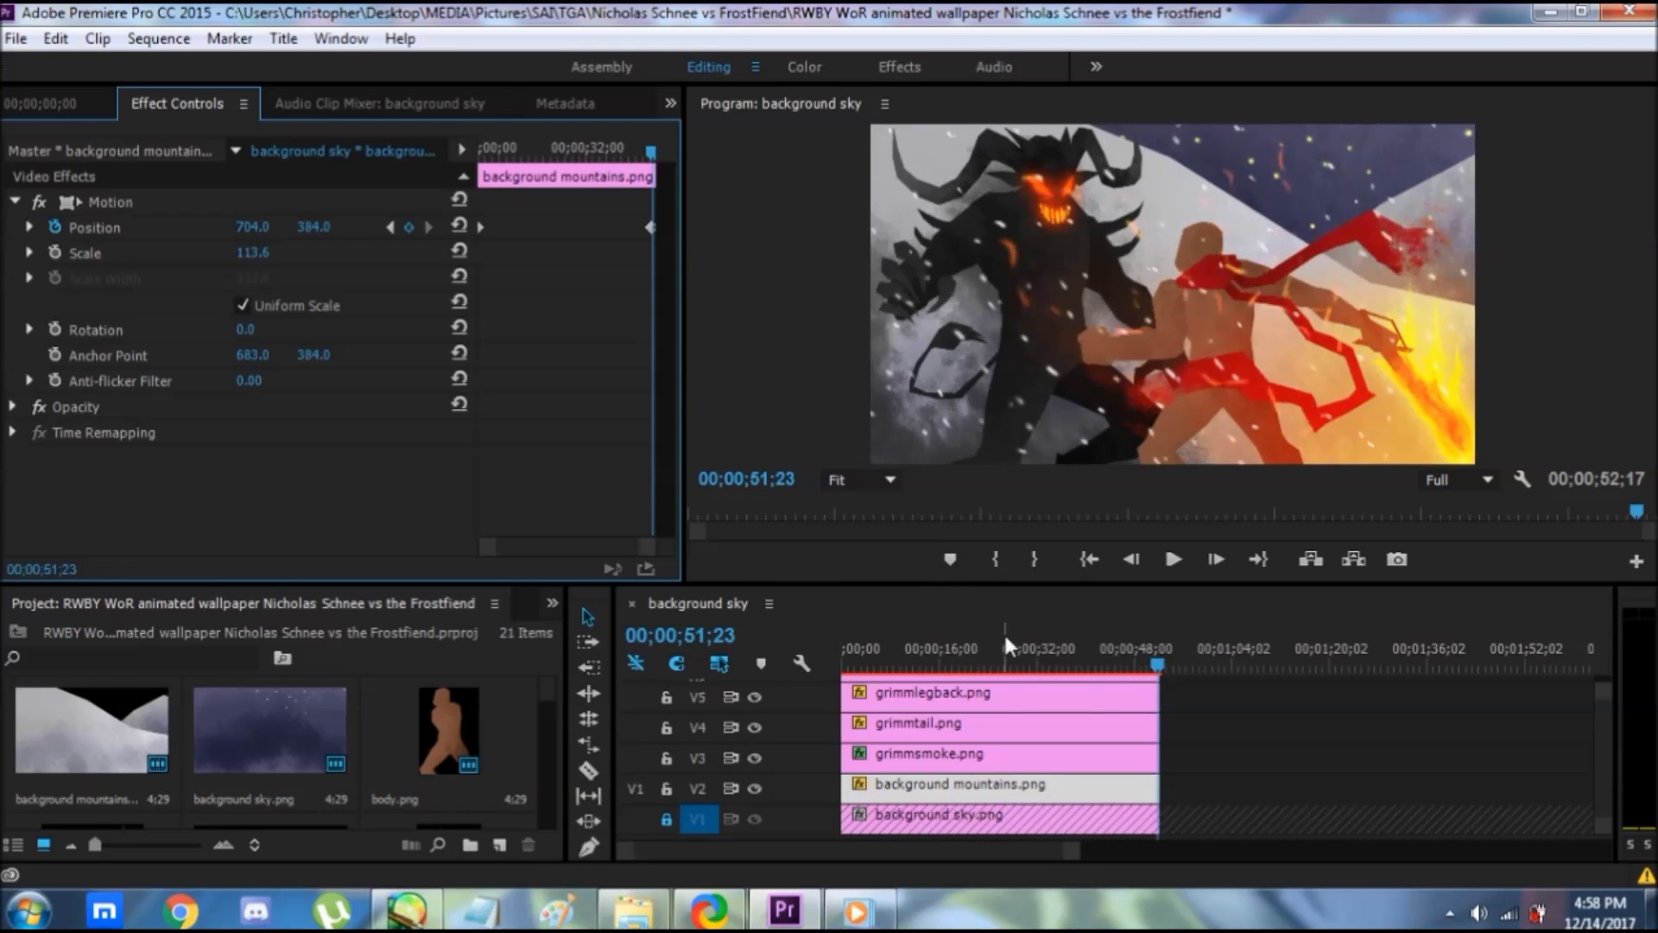
left_click_drag(1002, 660, 1146, 658)
left_click(1149, 665)
key("ctrl+s")
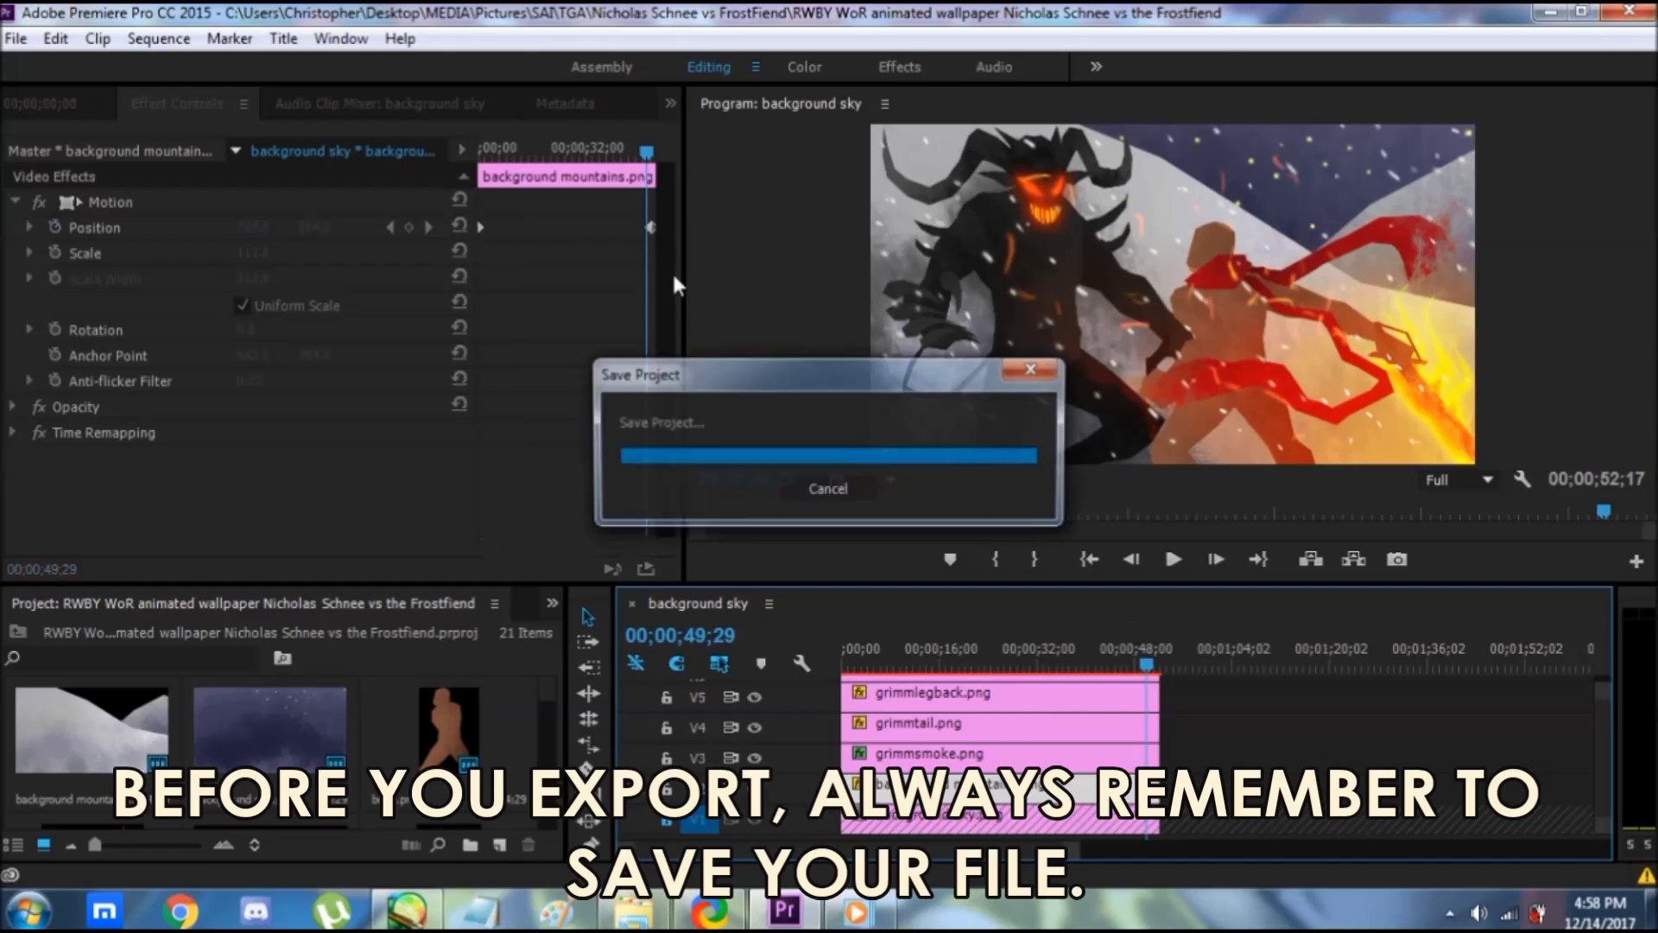
- Open the media export settings for the background sky sequence
key("alt+f")
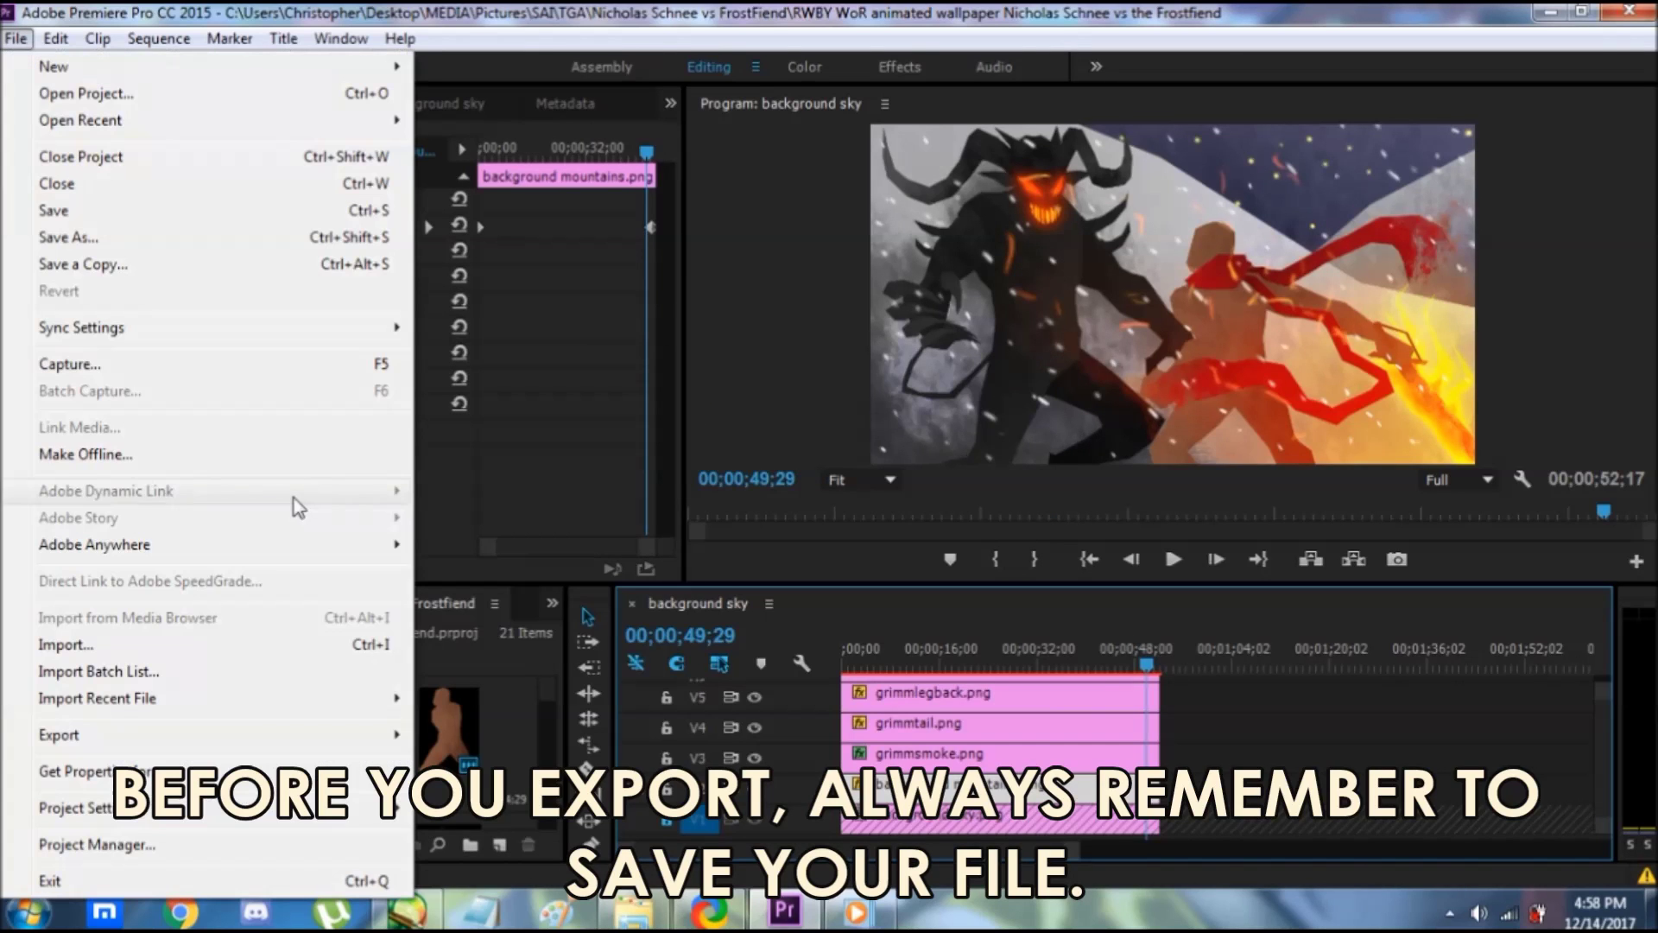
mouse_move(216, 735)
left_click(514, 440)
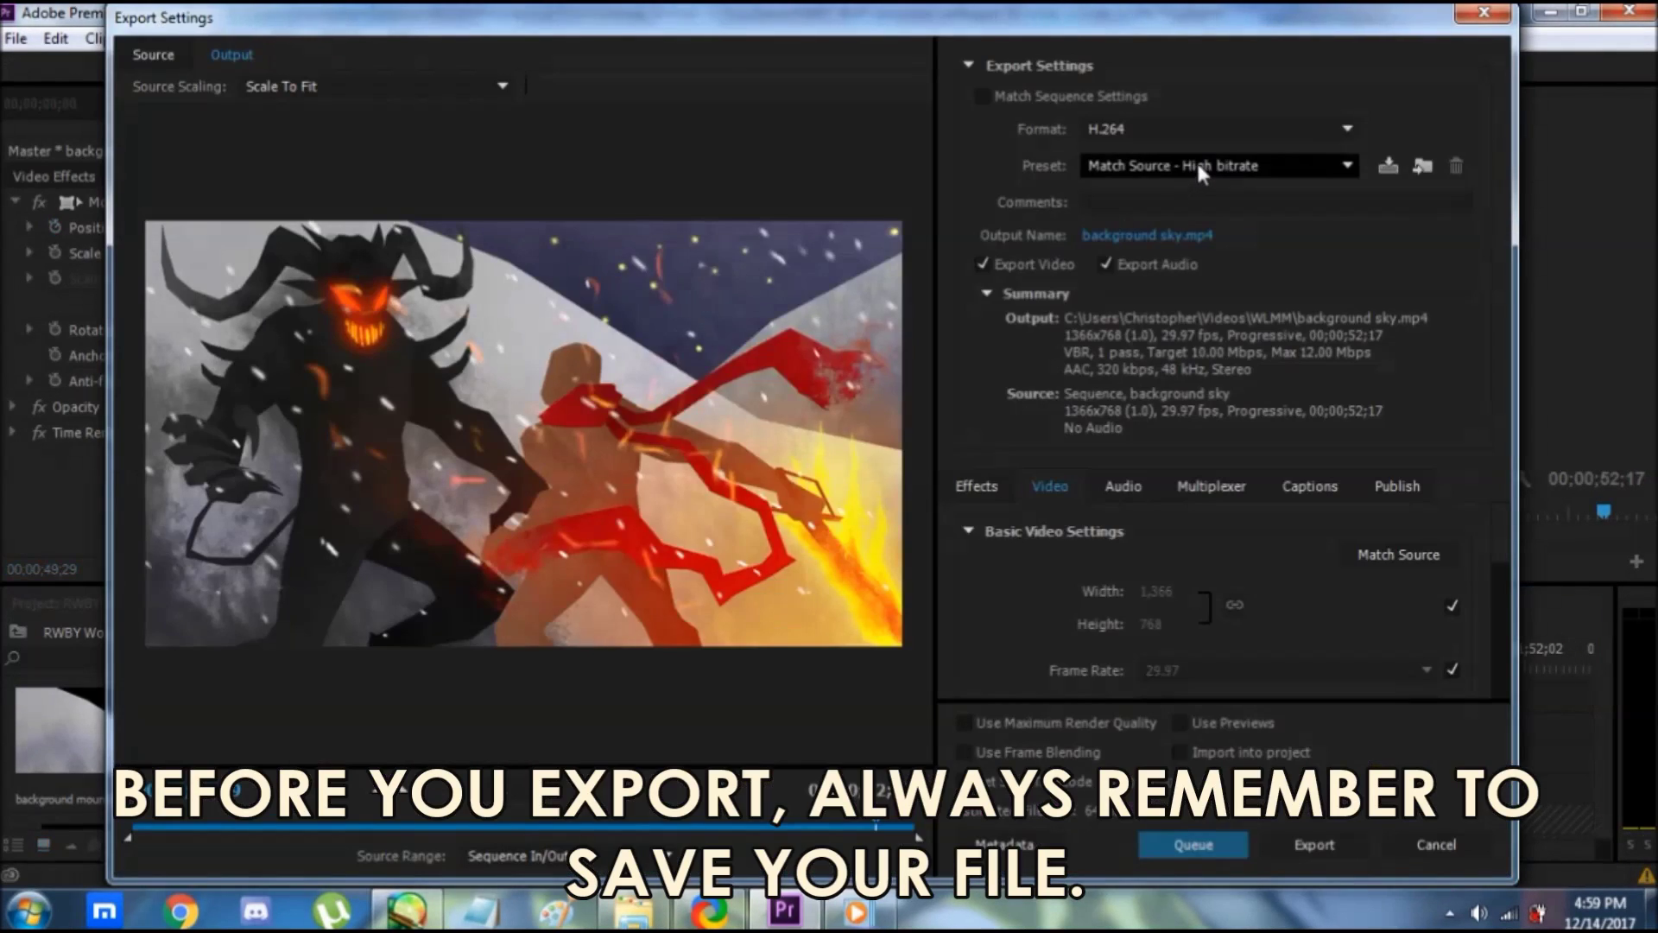
- Try the Android Phone & Tablet - 480p Widescreen 25 export preset and scrub through the output preview
left_click(1199, 164)
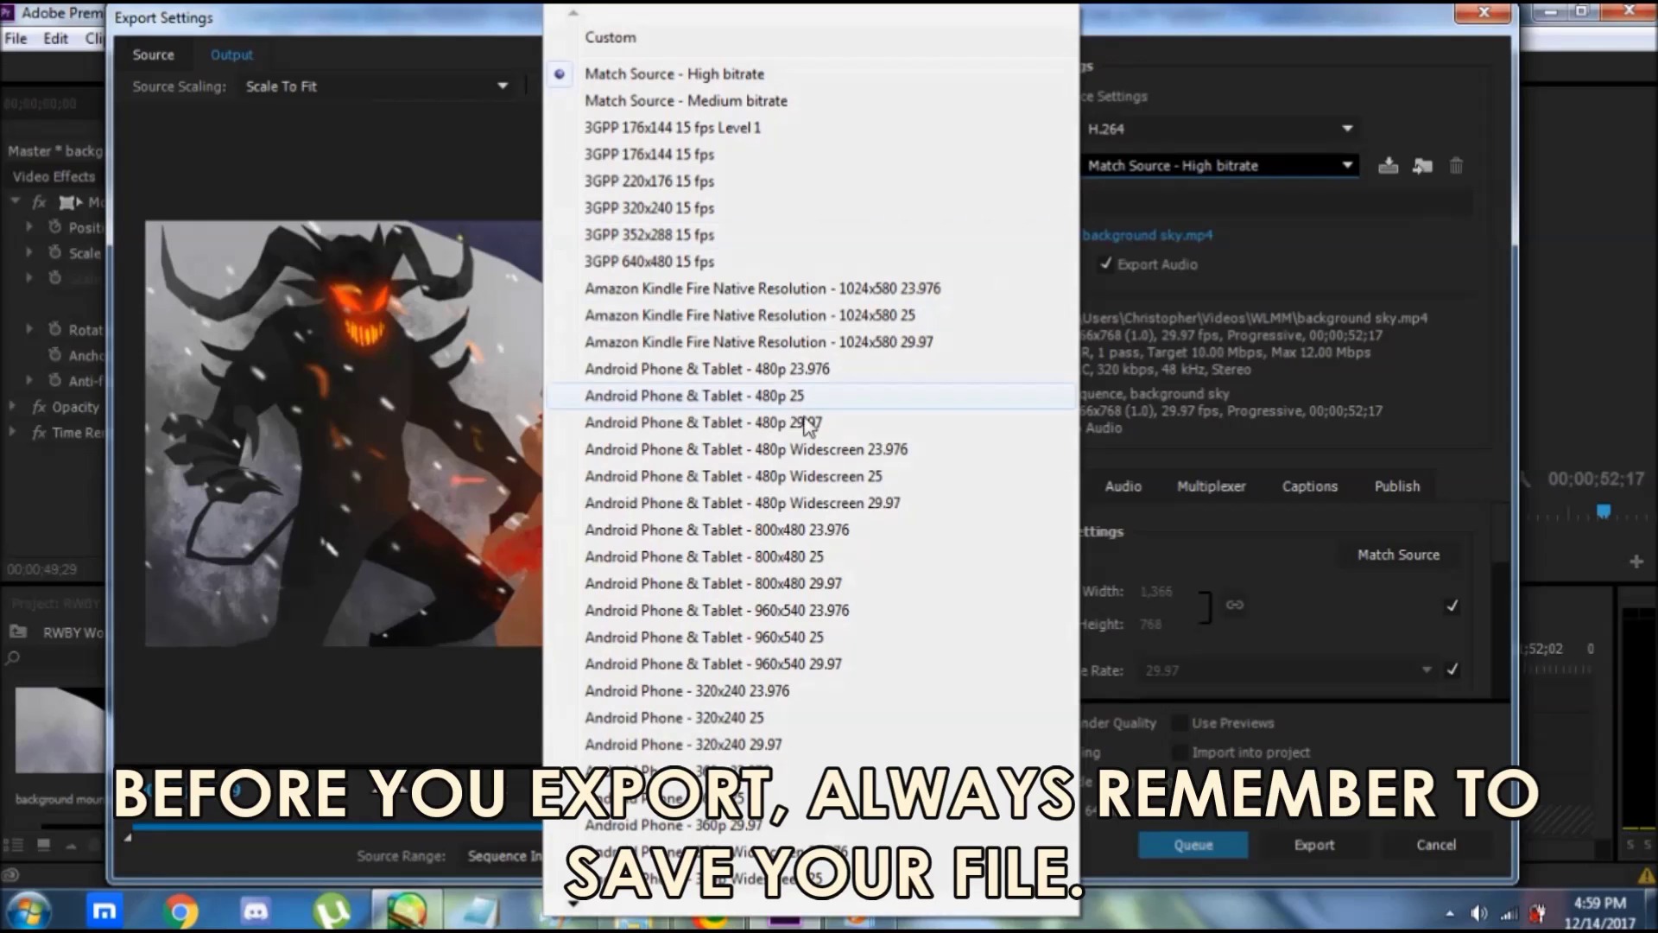
left_click(812, 476)
left_click_drag(875, 813, 664, 817)
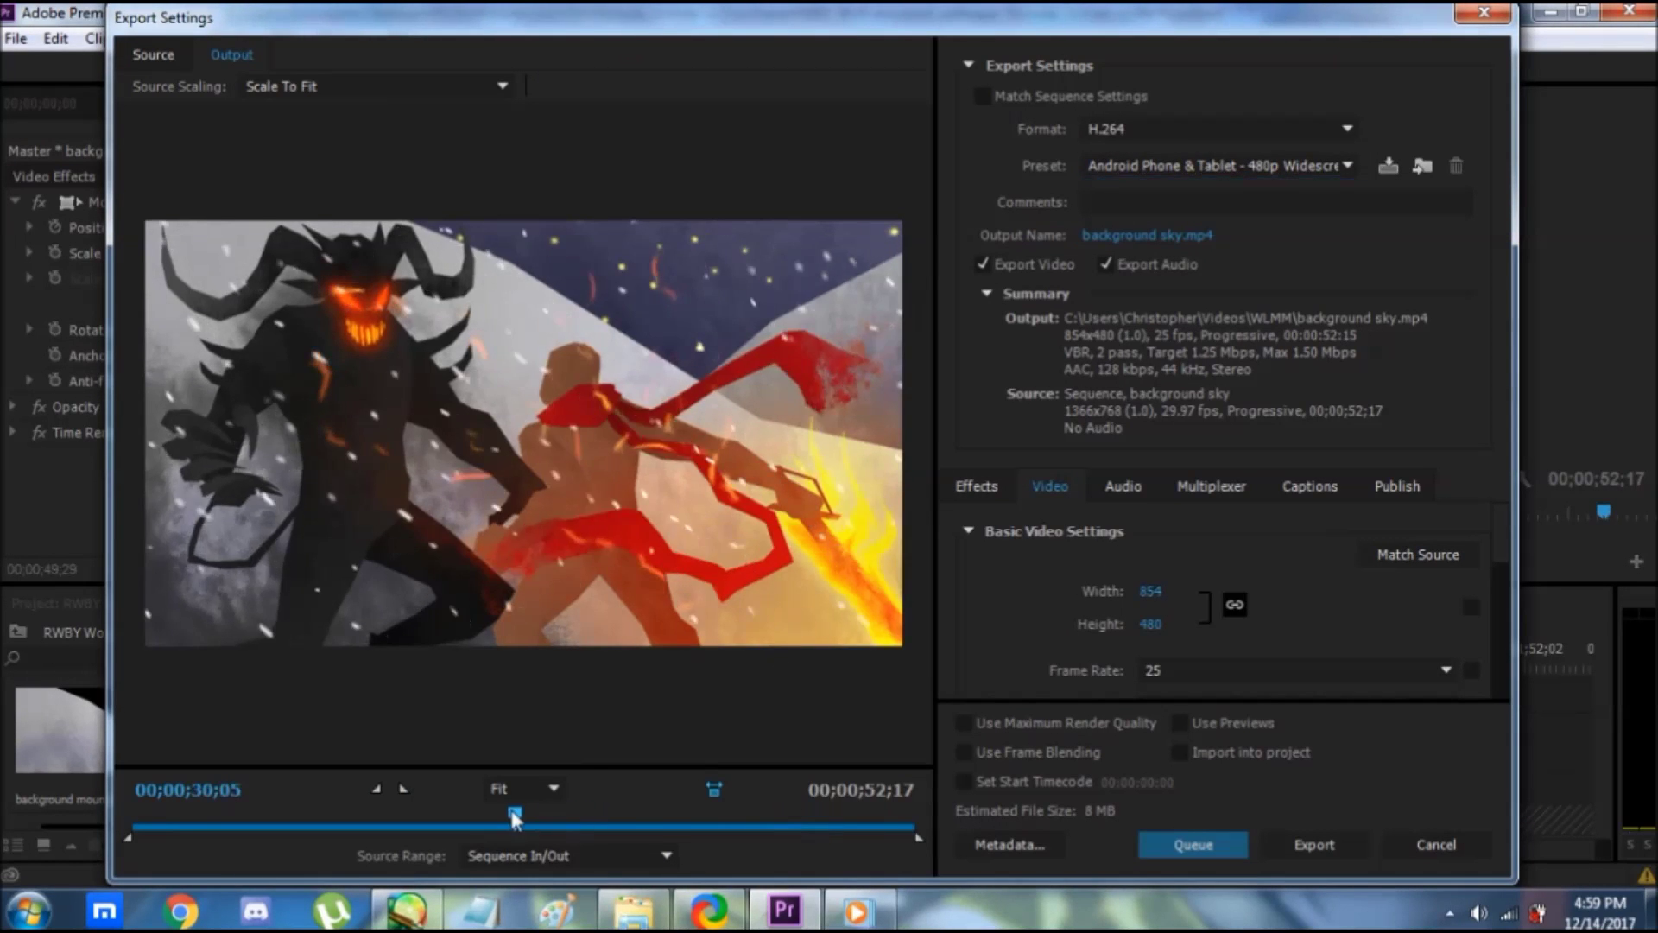
- Choose the Android Tablet - 720p 25 preset, scrub through the output preview, and export the video as background sky.mp4
left_click(1294, 165)
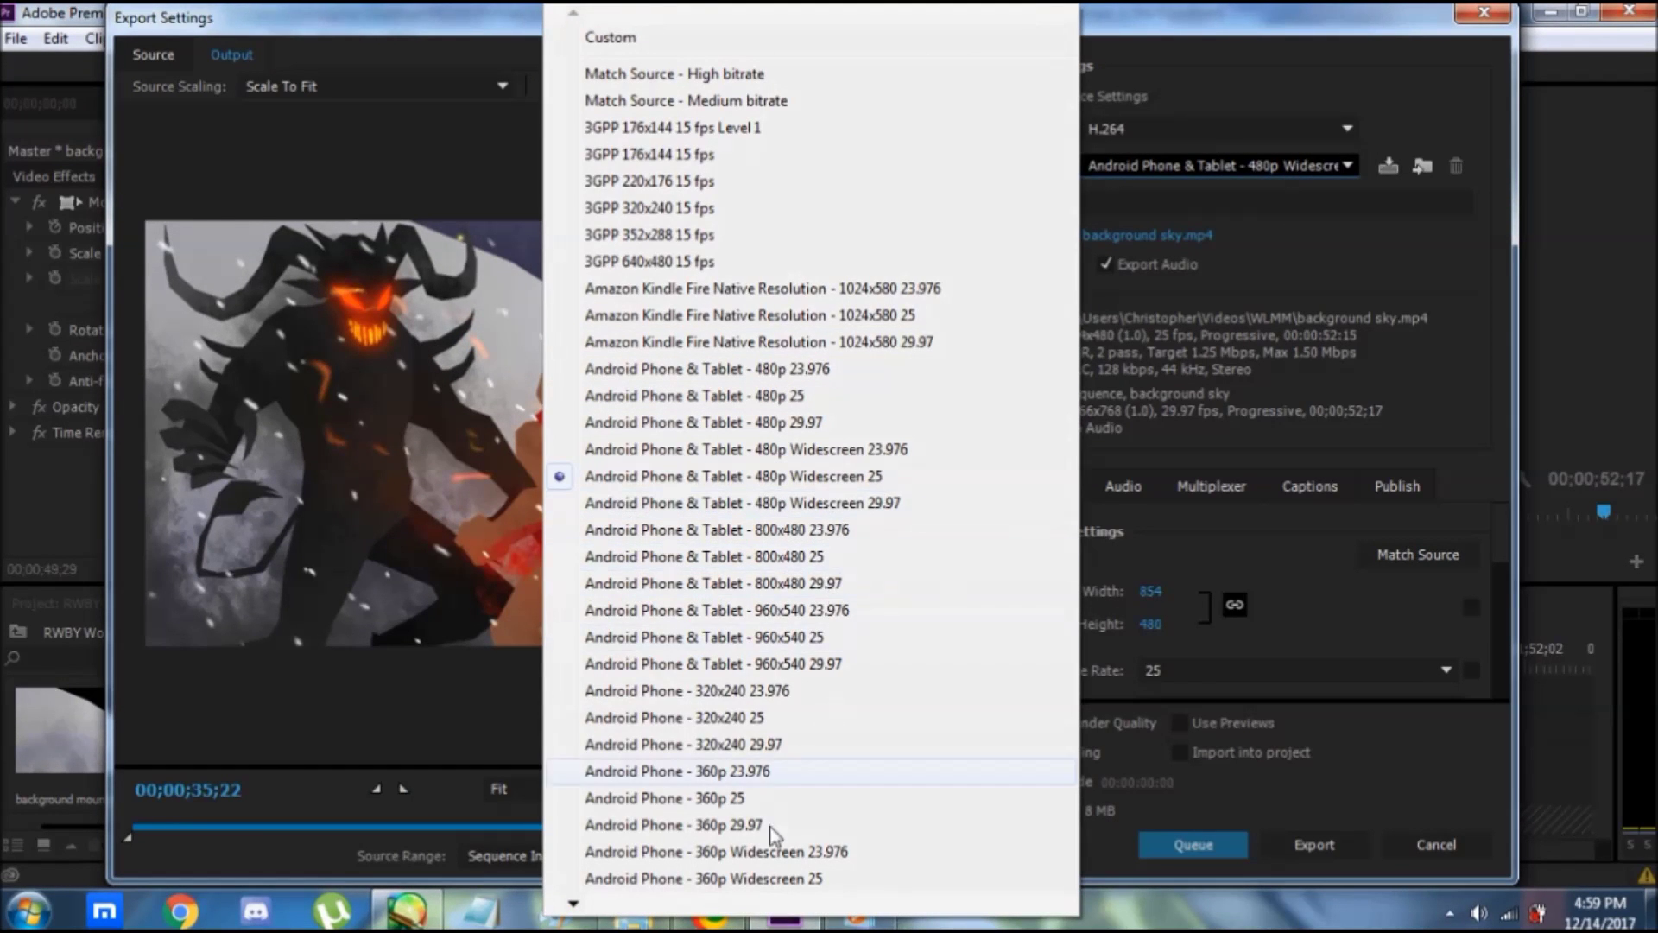
scroll(769, 839, "down", 5)
left_click(751, 737)
left_click_drag(663, 814, 864, 821)
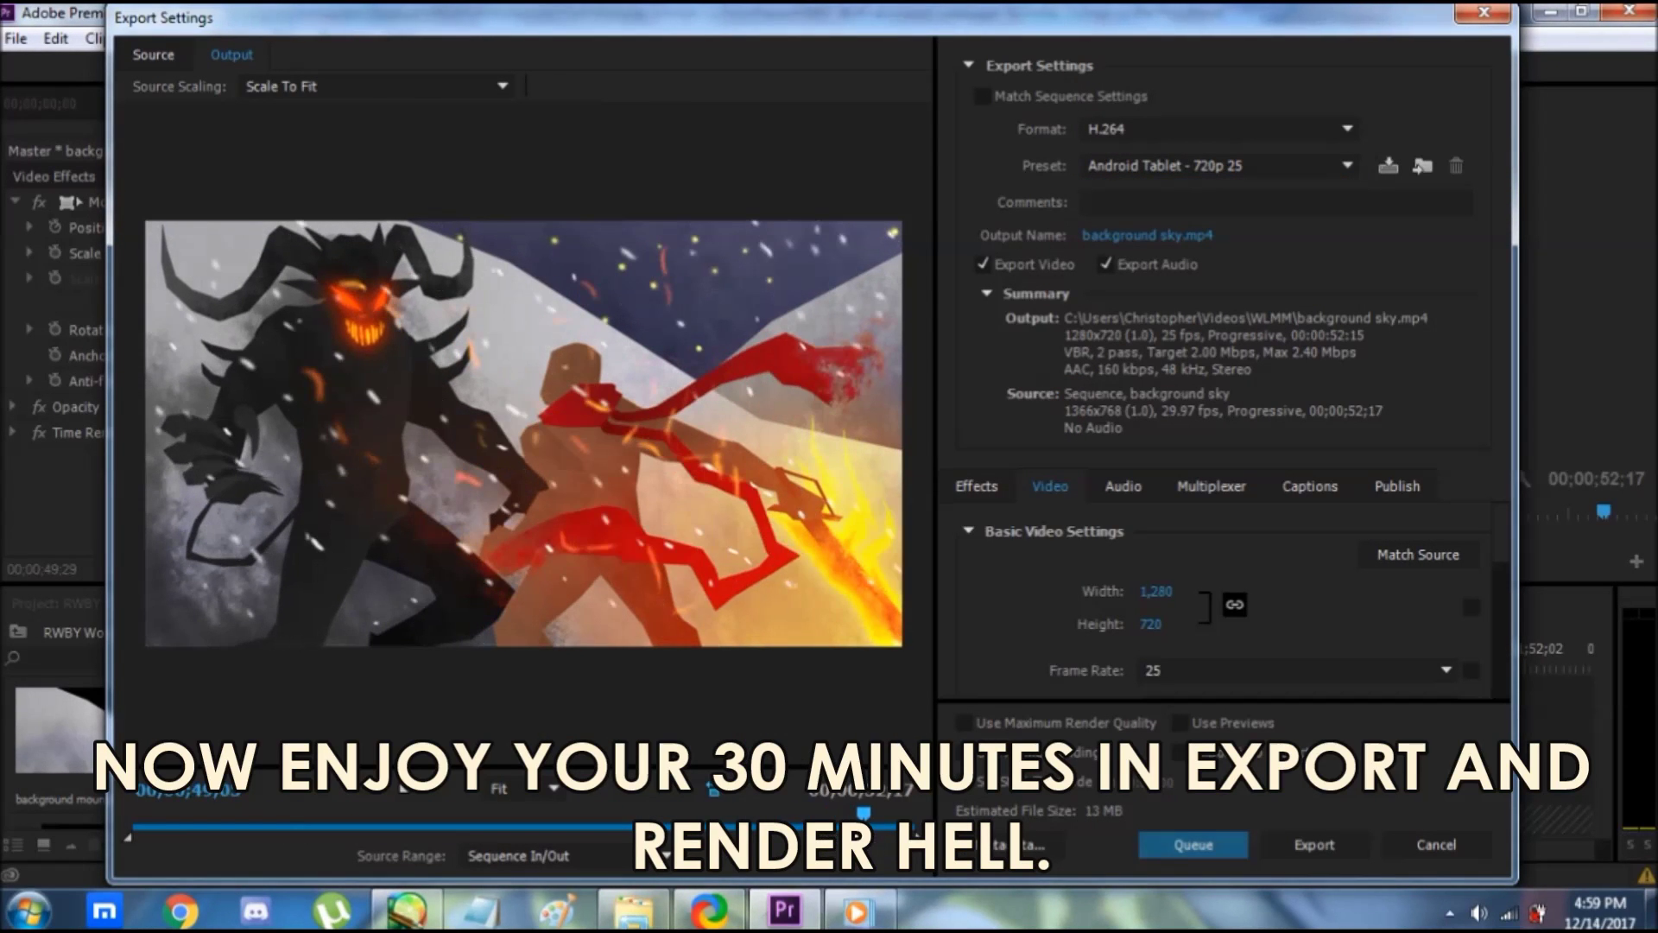
left_click(1314, 844)
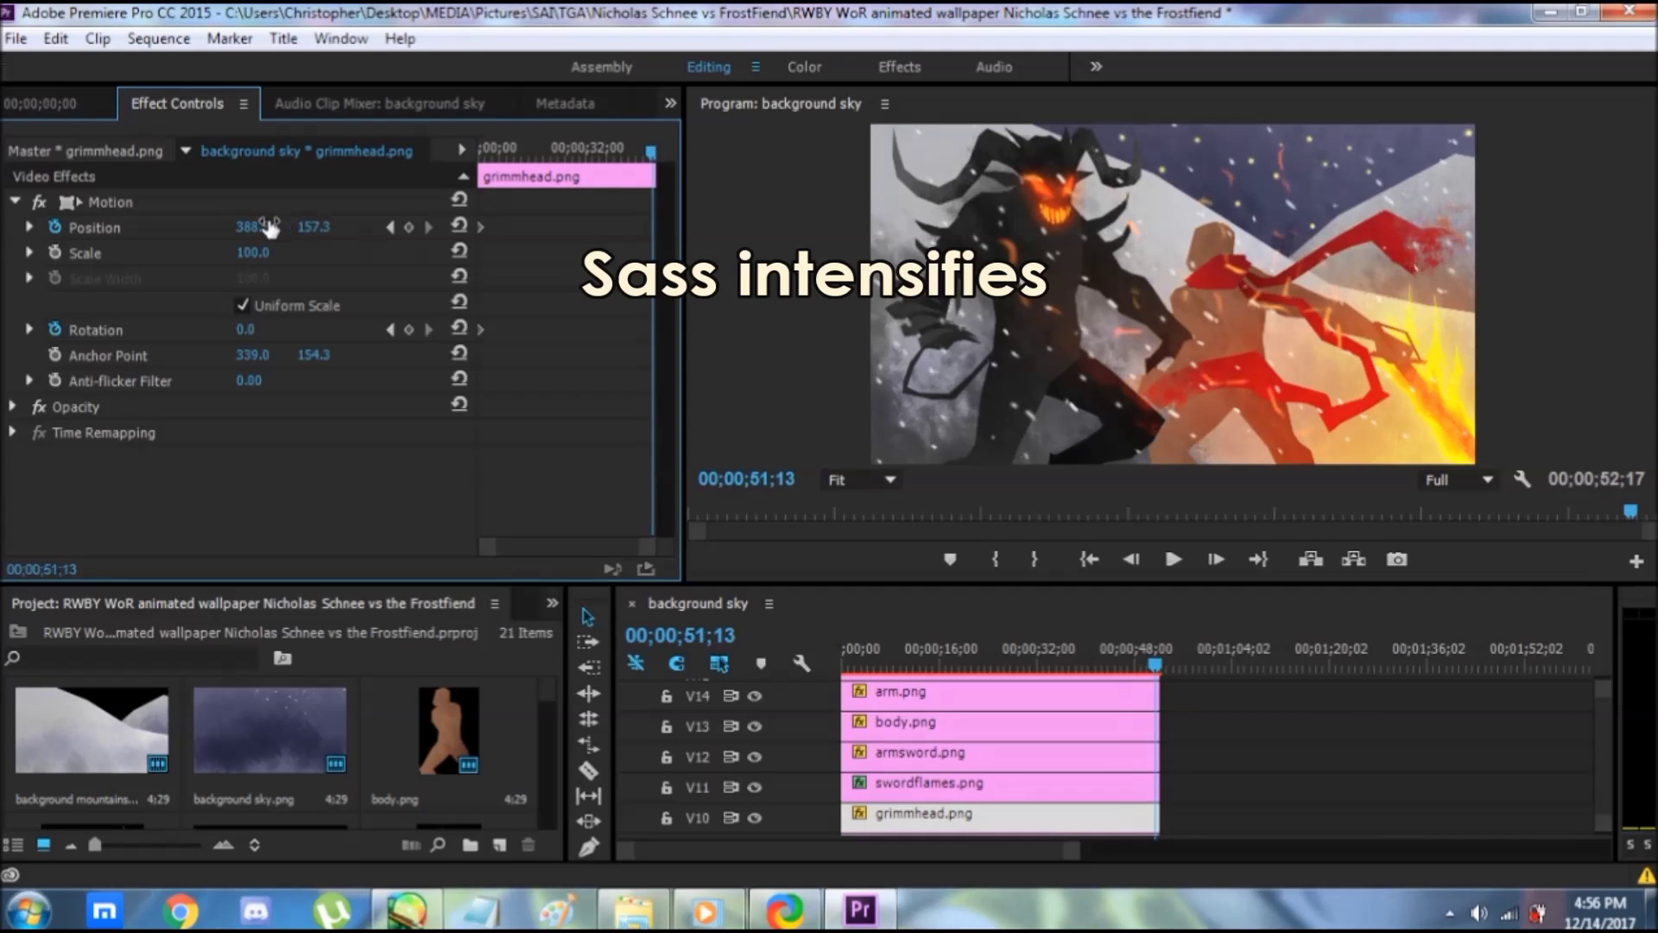
- Keyframe grimmhead.png's horizontal position at 360.5 near the clip's end
left_click_drag(253, 227, 218, 227)
key("Up")
key("Up")
key("Up")
key("Up")
key("Up")
key("Up")
key("Up")
key("Up")
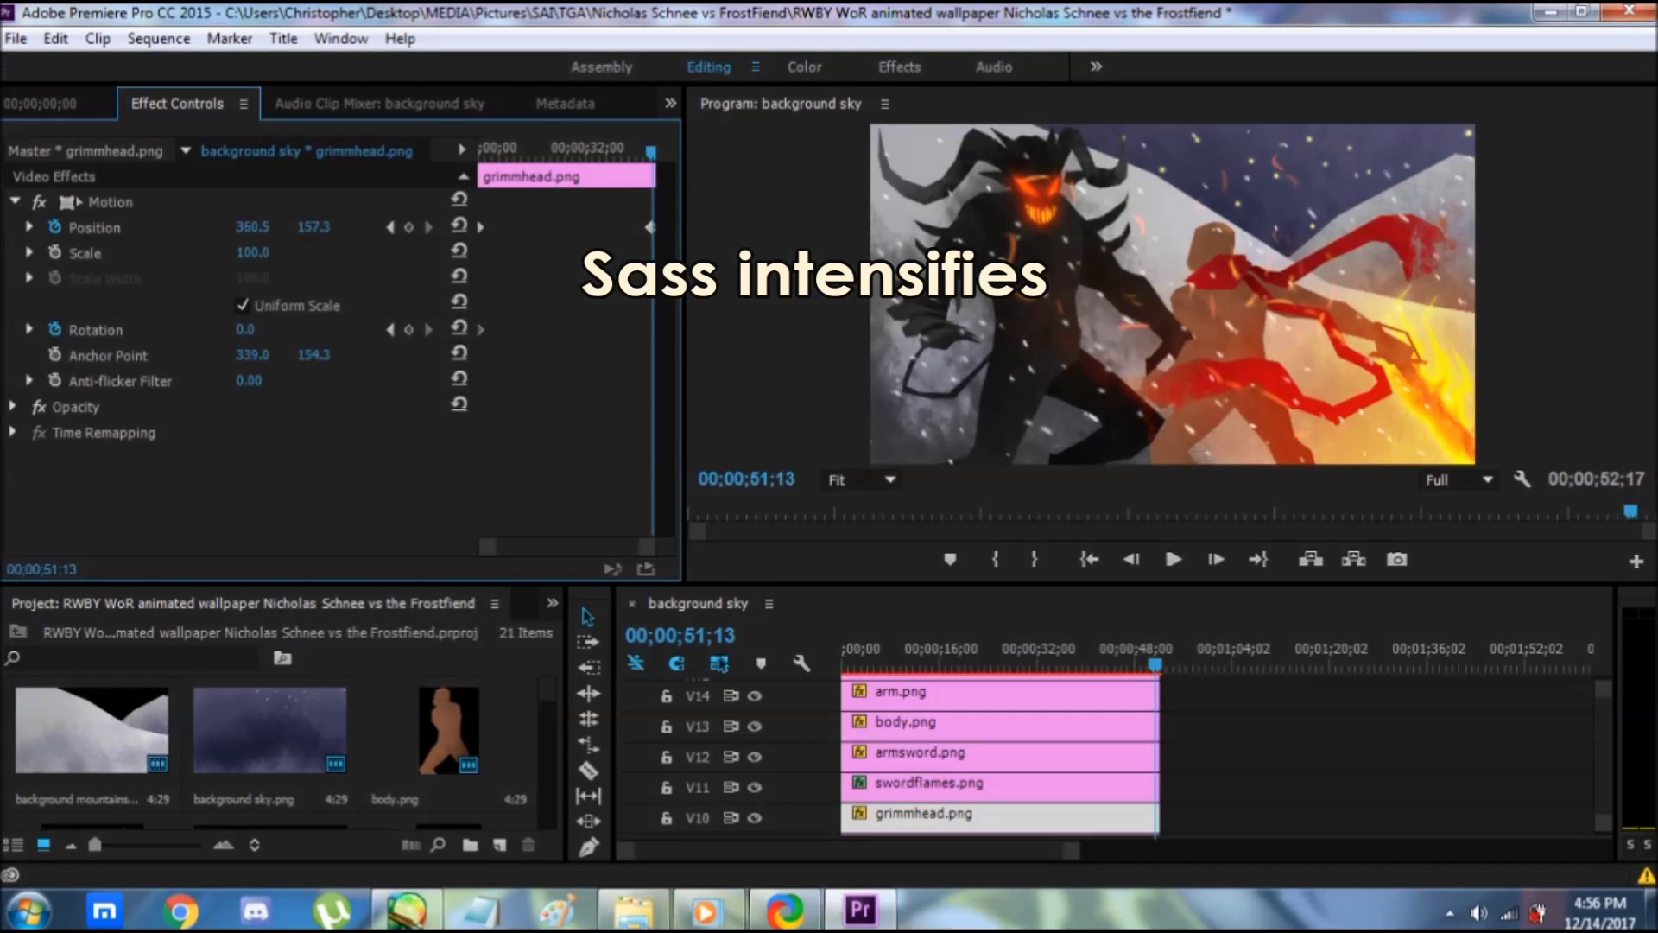